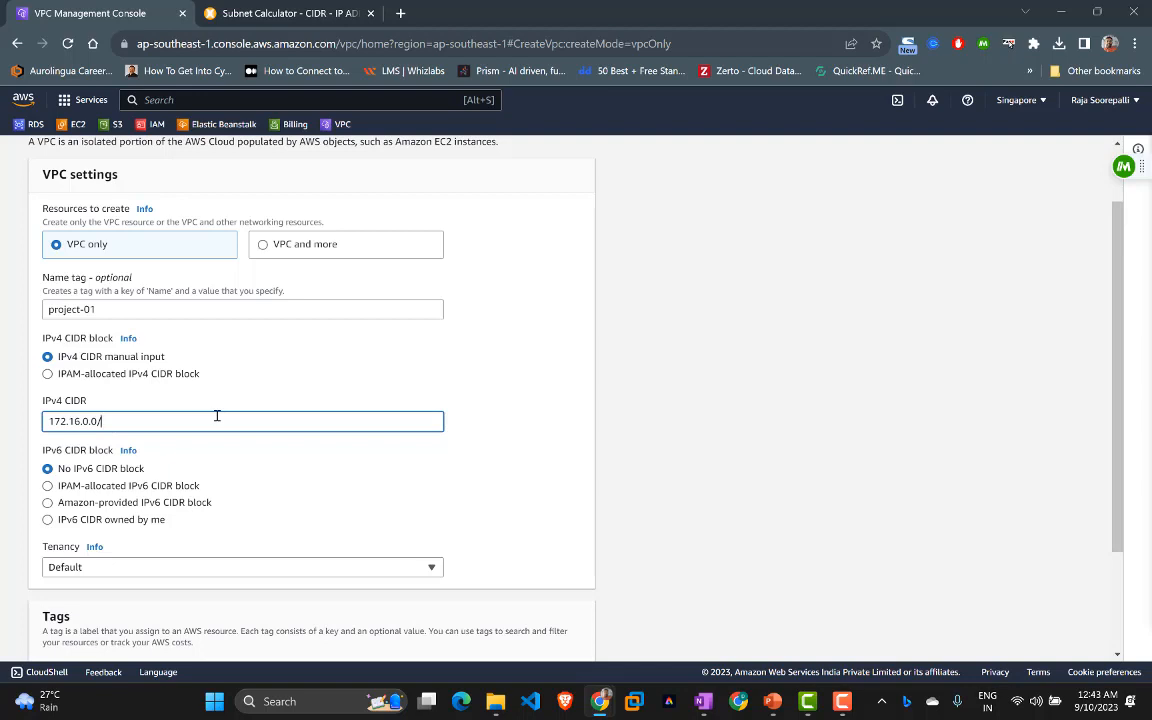
Step: Enter 172.16.0.0 as the network address in the Subnet Calculator
{"action": "left_click", "coordinate": [278, 12]}
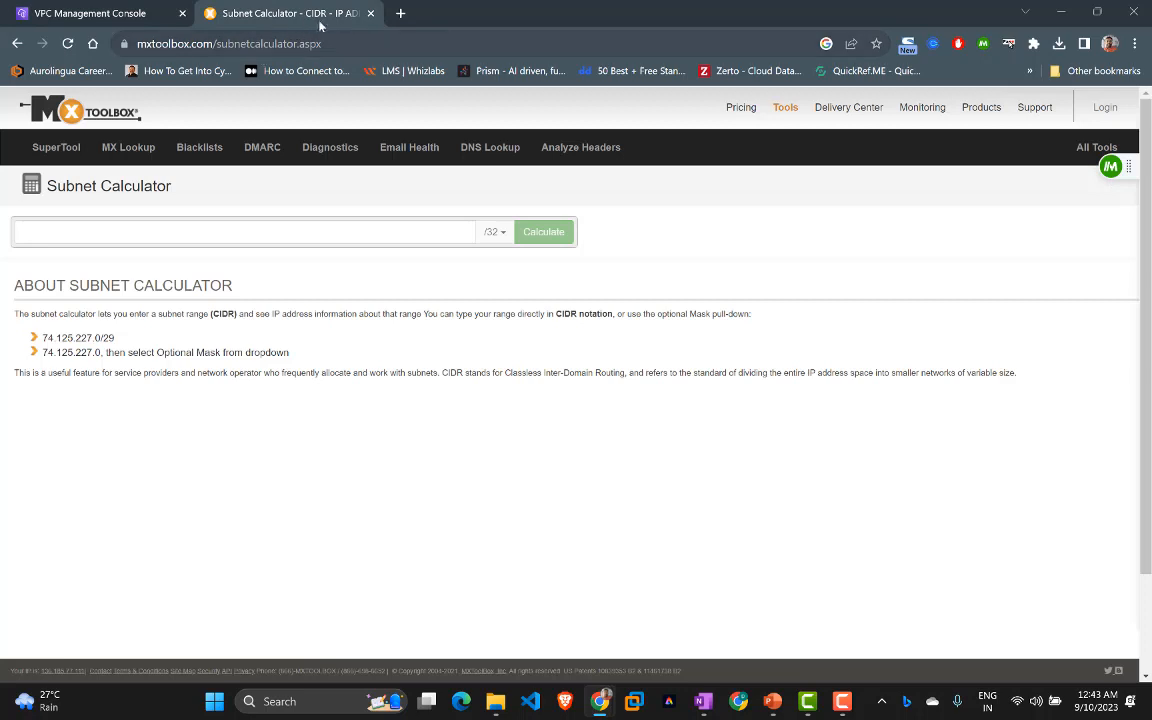
{"action": "left_click", "coordinate": [172, 229]}
{"action": "type", "text": "17"}
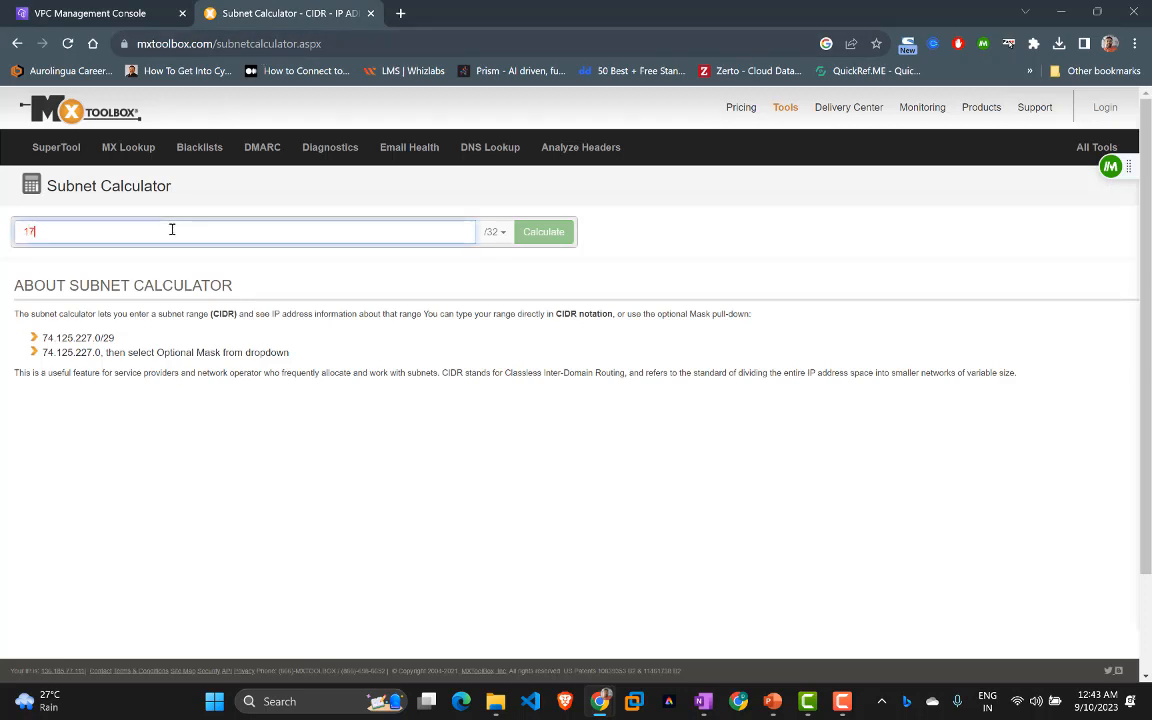
{"action": "type", "text": "2.16."}
{"action": "key", "text": "Home"}
{"action": "key", "text": "Delete"}
{"action": "key", "text": "End"}
{"action": "type", "text": "0.0"}
Step: Calculate the /24 mask: 256 addresses from 172.16.0.0 to 172.16.0.255
{"action": "left_click", "coordinate": [498, 232]}
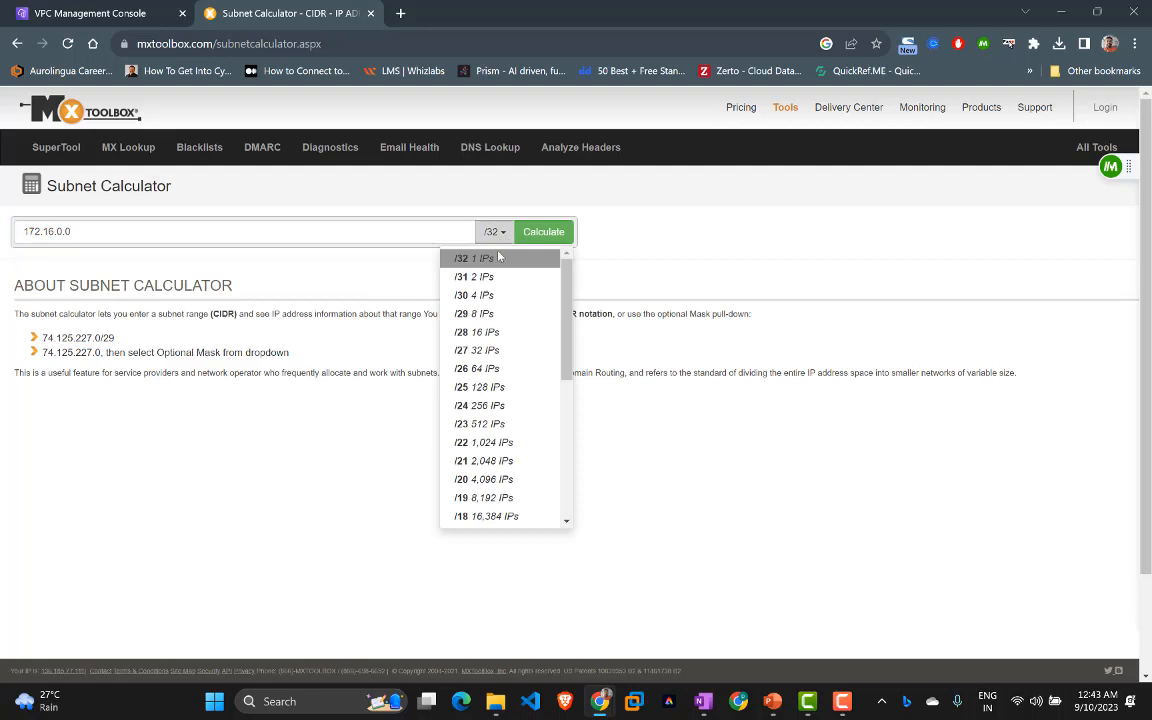
{"action": "left_click", "coordinate": [481, 406]}
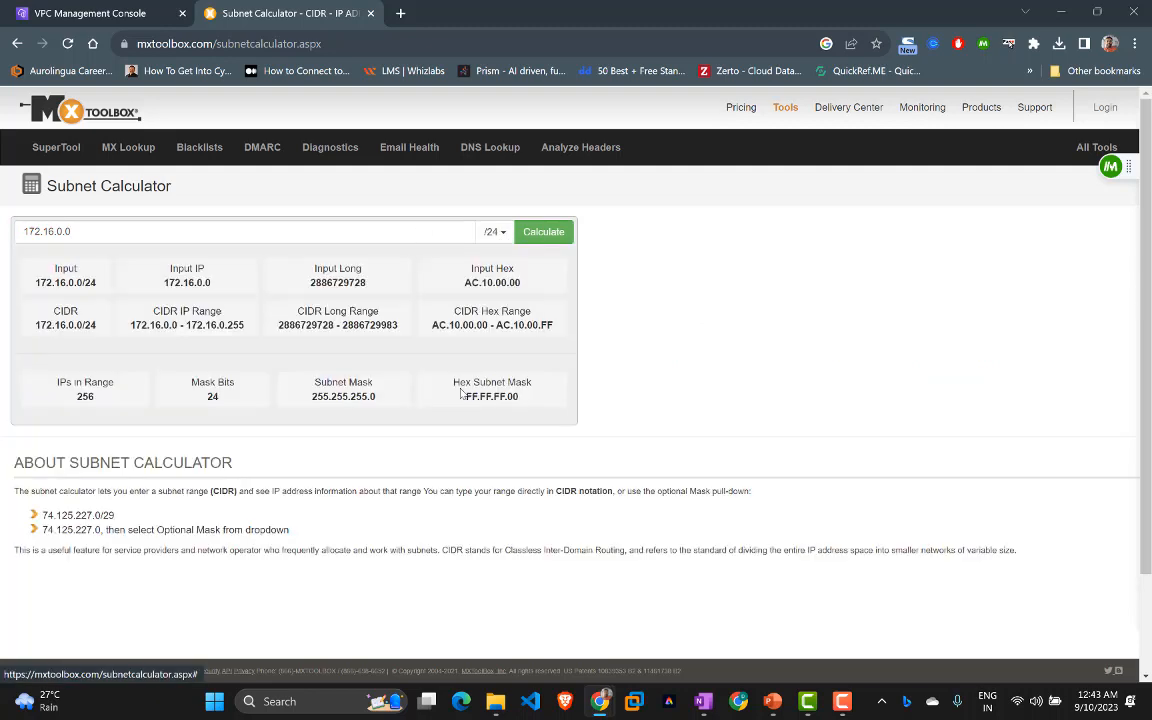
{"action": "double_click", "coordinate": [84, 397]}
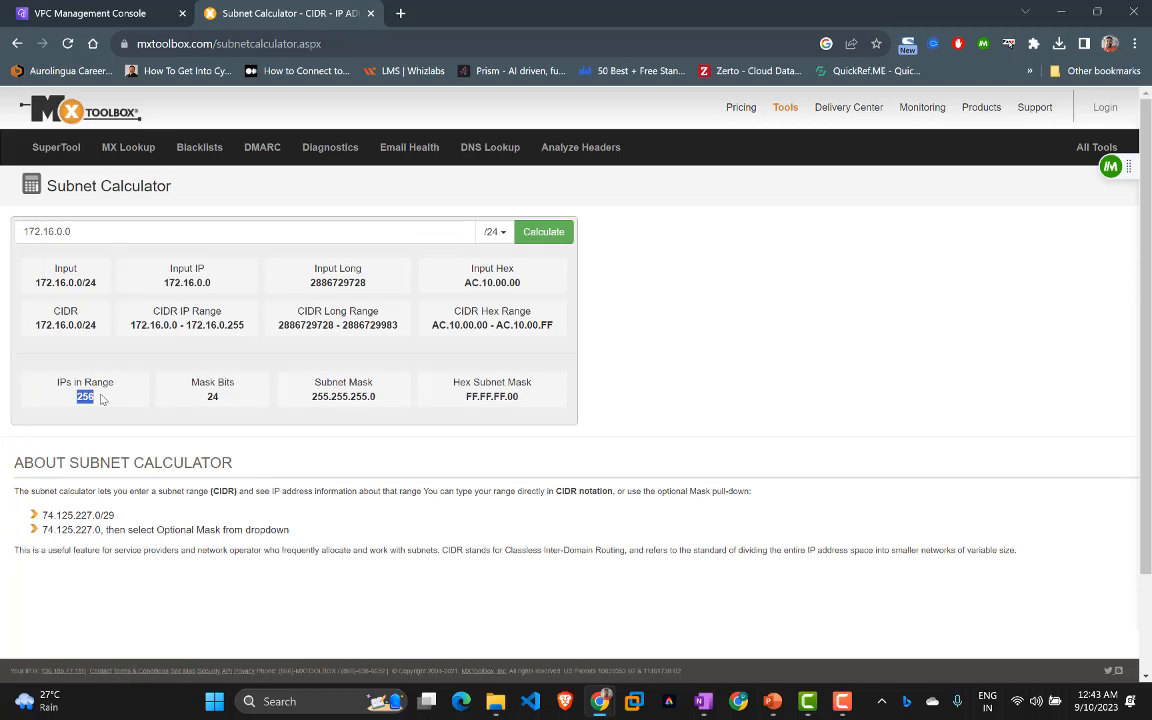
{"action": "left_click_drag", "start_coordinate": [130, 325], "coordinate": [254, 331]}
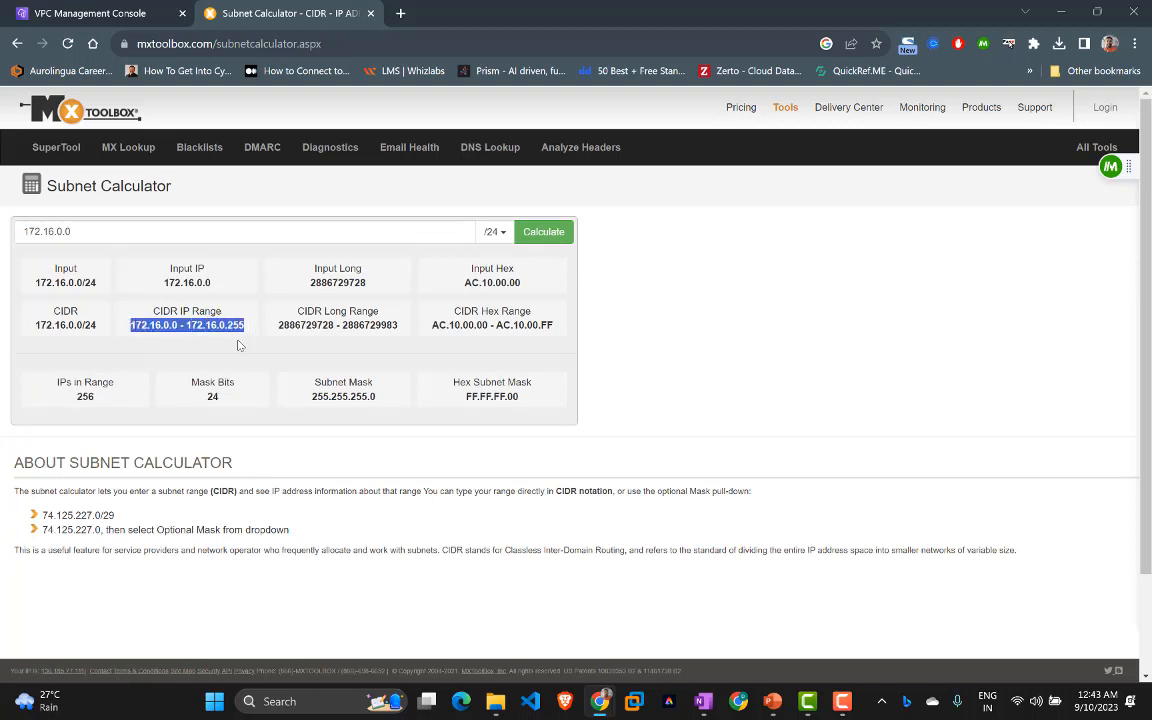
{"action": "left_click_drag", "start_coordinate": [105, 402], "coordinate": [72, 403]}
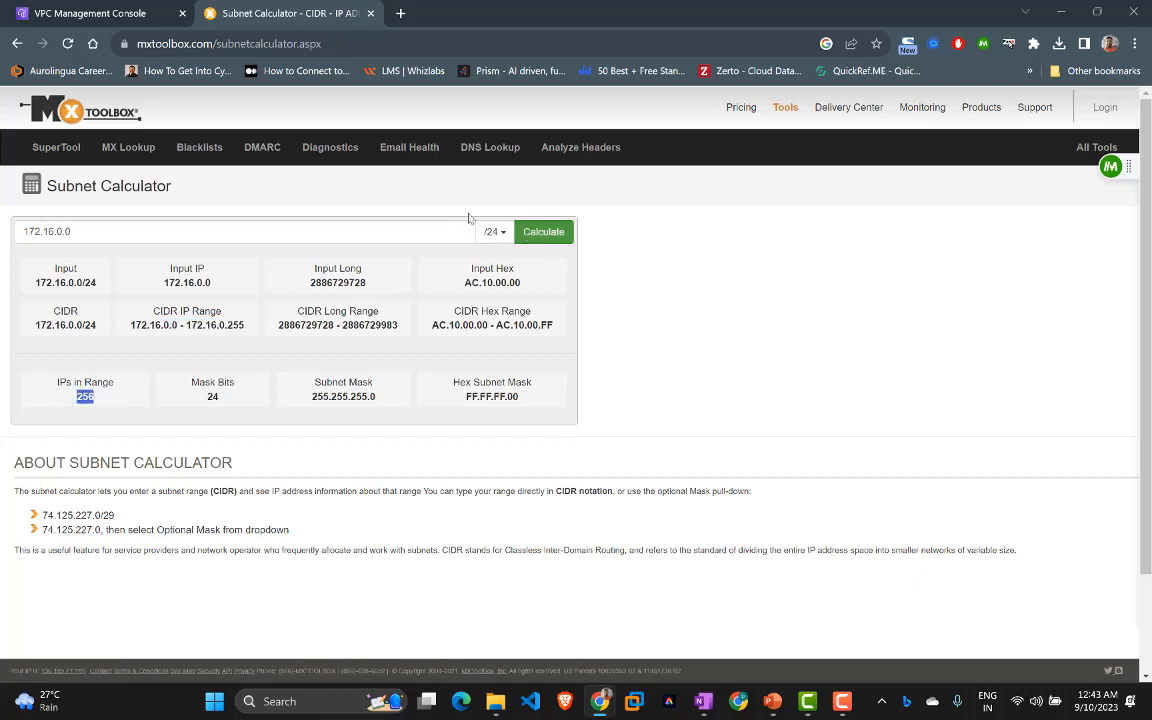
{"action": "left_click", "coordinate": [98, 12]}
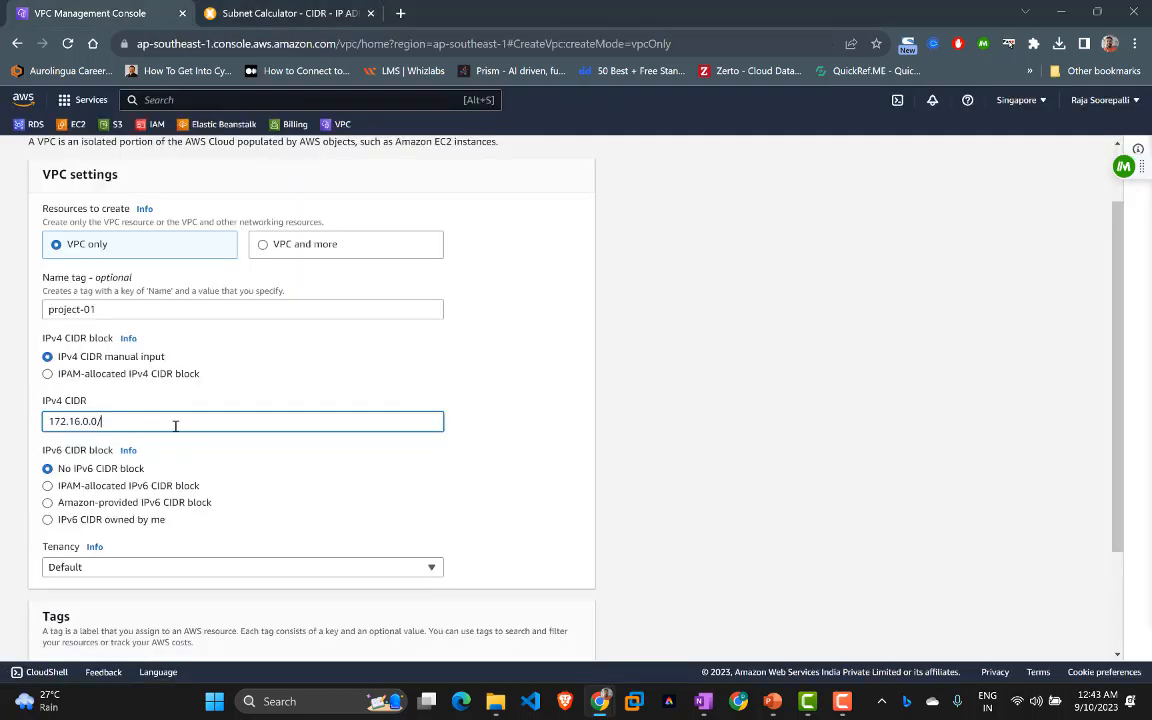
Step: Complete the IPv4 CIDR as 172.16.0.0/24 and create the project-01 VPC
{"action": "type", "text": "24"}
{"action": "left_click", "coordinate": [239, 471]}
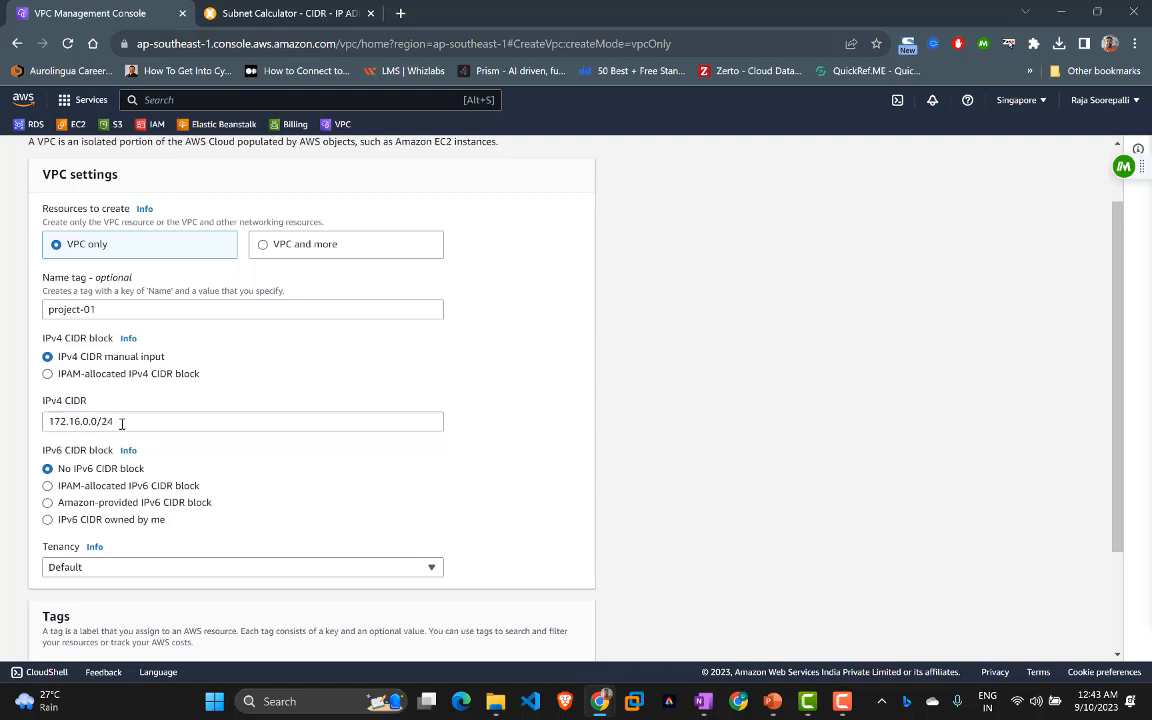
{"action": "left_click", "coordinate": [248, 10]}
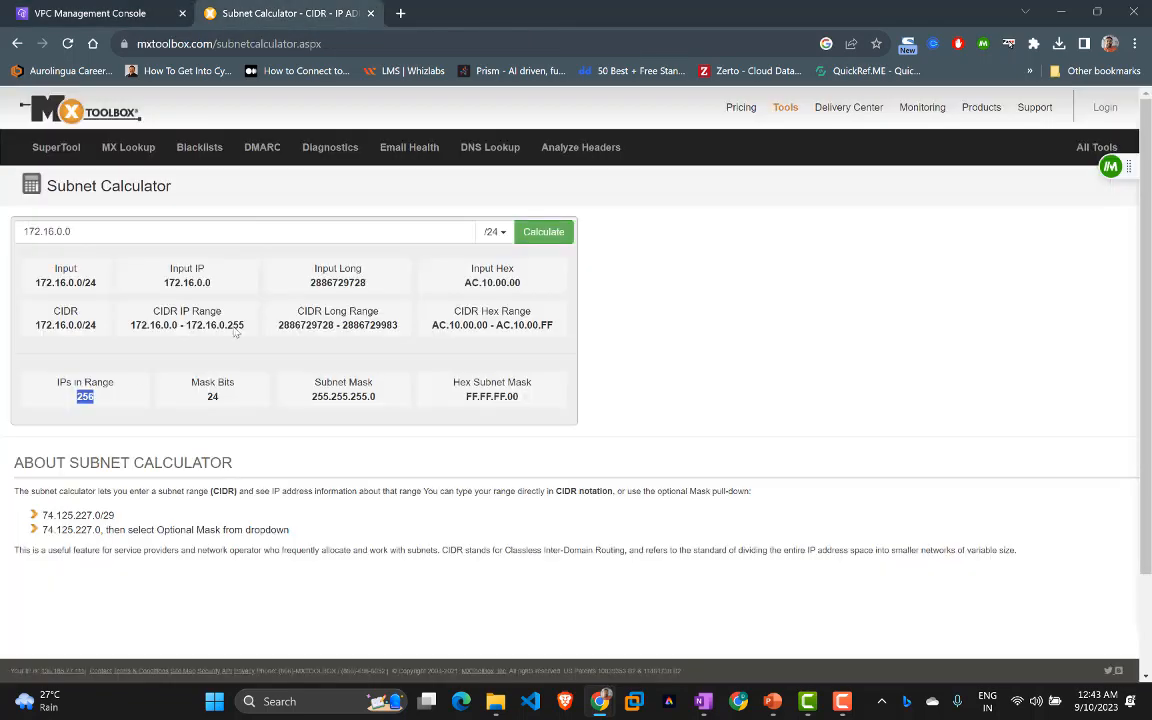
{"action": "left_click", "coordinate": [52, 9]}
{"action": "scroll", "coordinate": [309, 447], "scroll_direction": "down", "scroll_amount": 3}
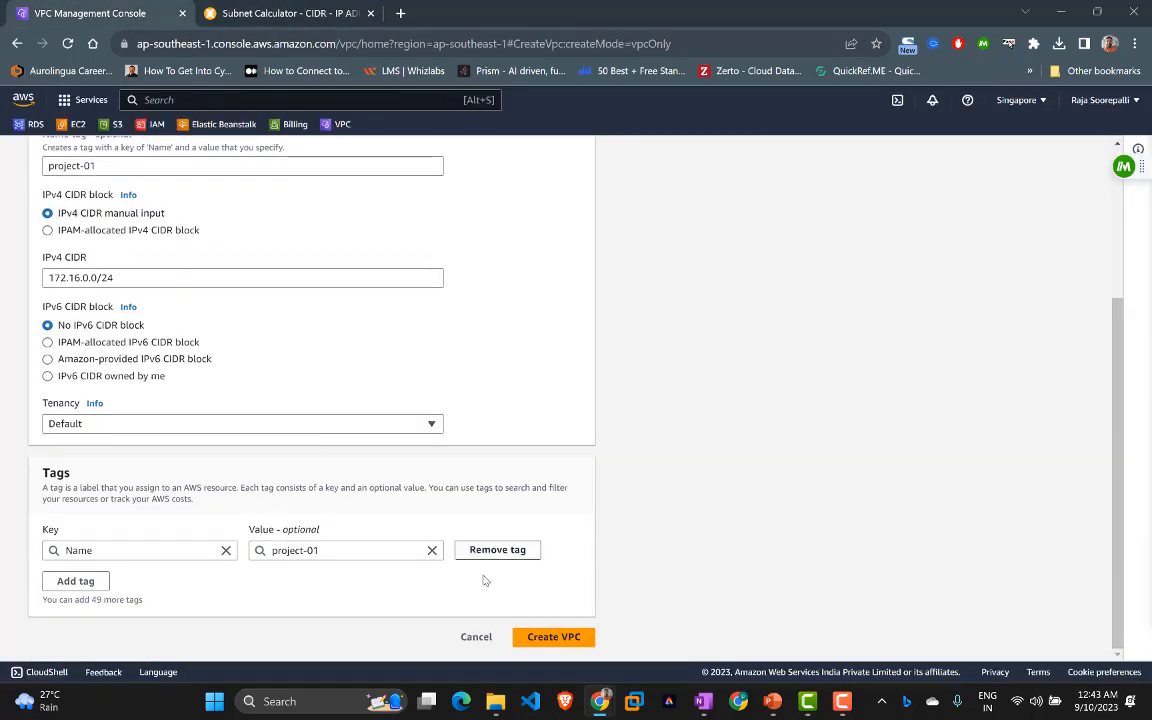
{"action": "left_click", "coordinate": [548, 638]}
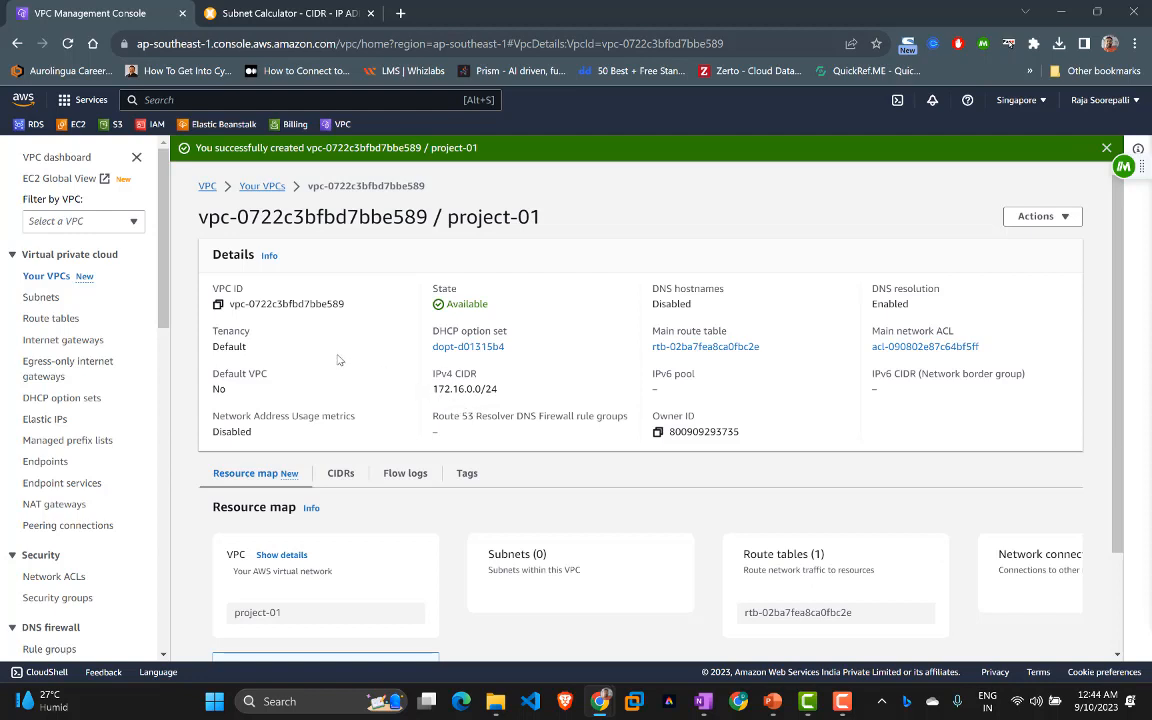
Step: Open the Create subnet form from the Subnets list and bring up the window switcher
{"action": "left_click", "coordinate": [42, 299]}
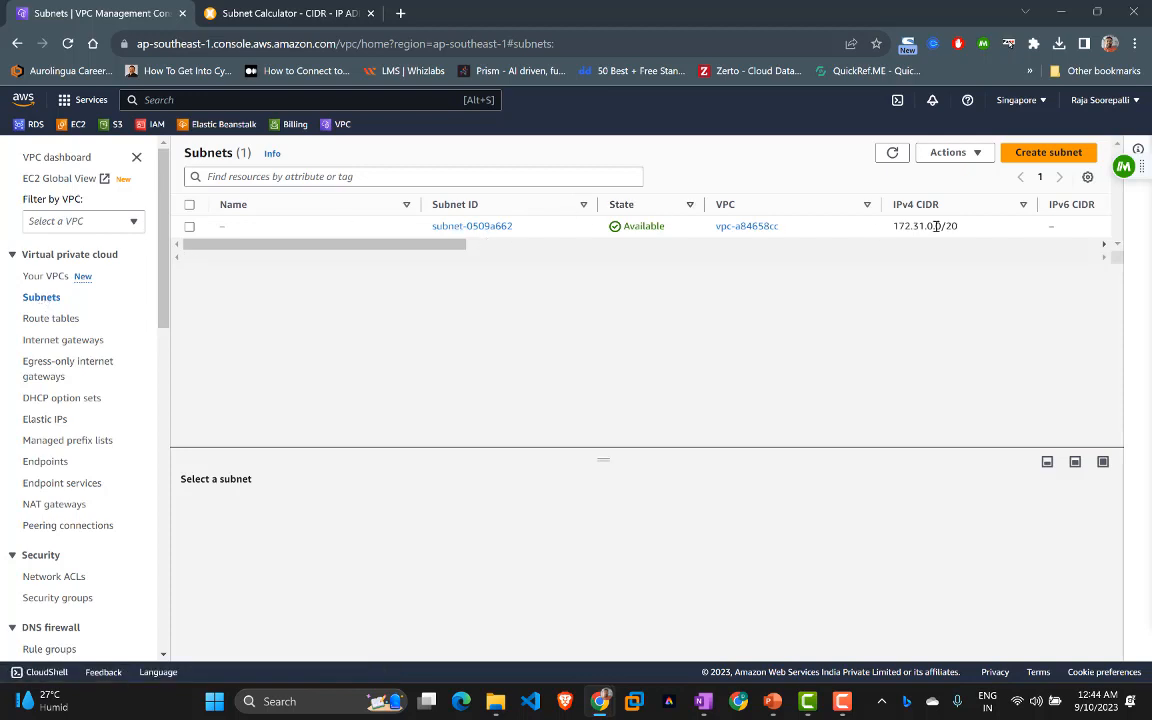
{"action": "left_click", "coordinate": [1034, 154]}
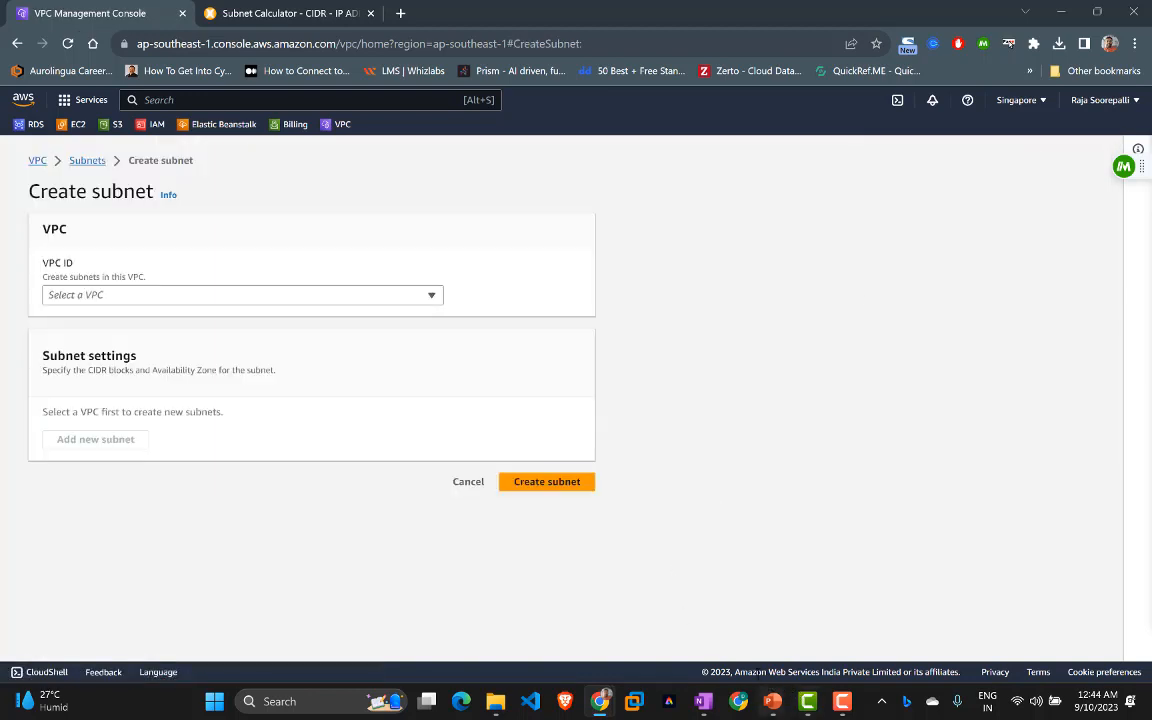
{"action": "key", "text": "alt+Tab"}
{"action": "key", "text": "alt+Tab"}
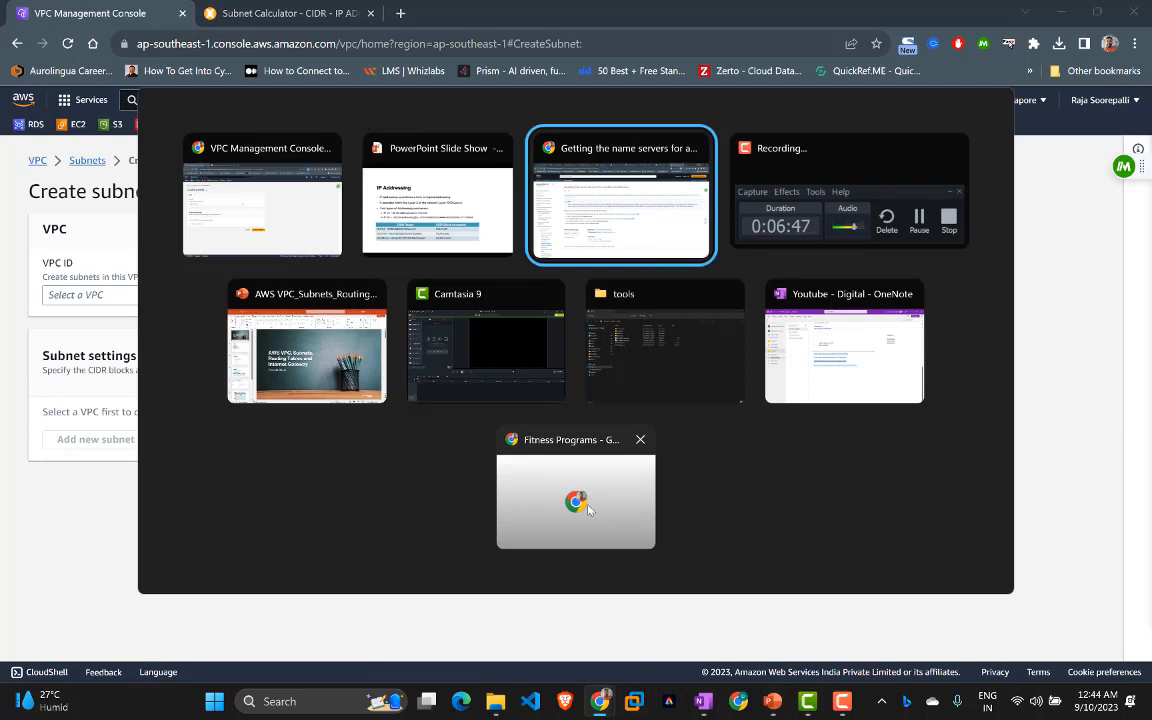
{"action": "key", "text": "alt+Tab"}
{"action": "key", "text": "alt+shift+Tab"}
{"action": "key", "text": "alt+shift+Tab"}
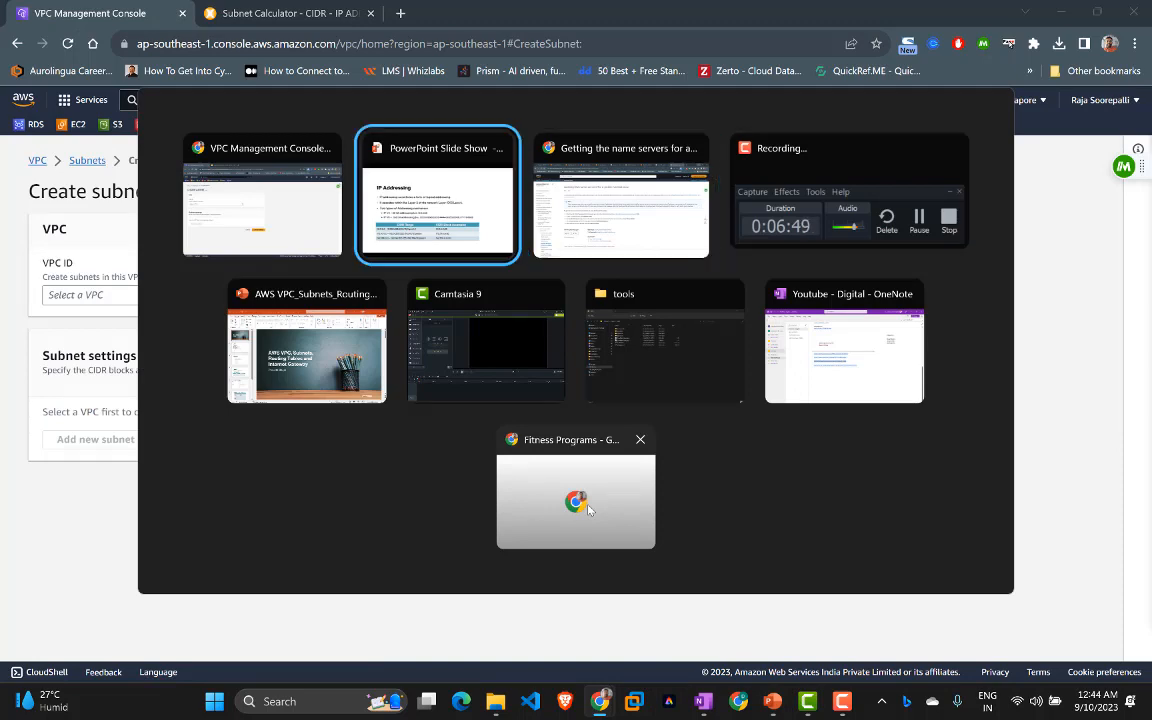
{"action": "key", "text": "Right"}
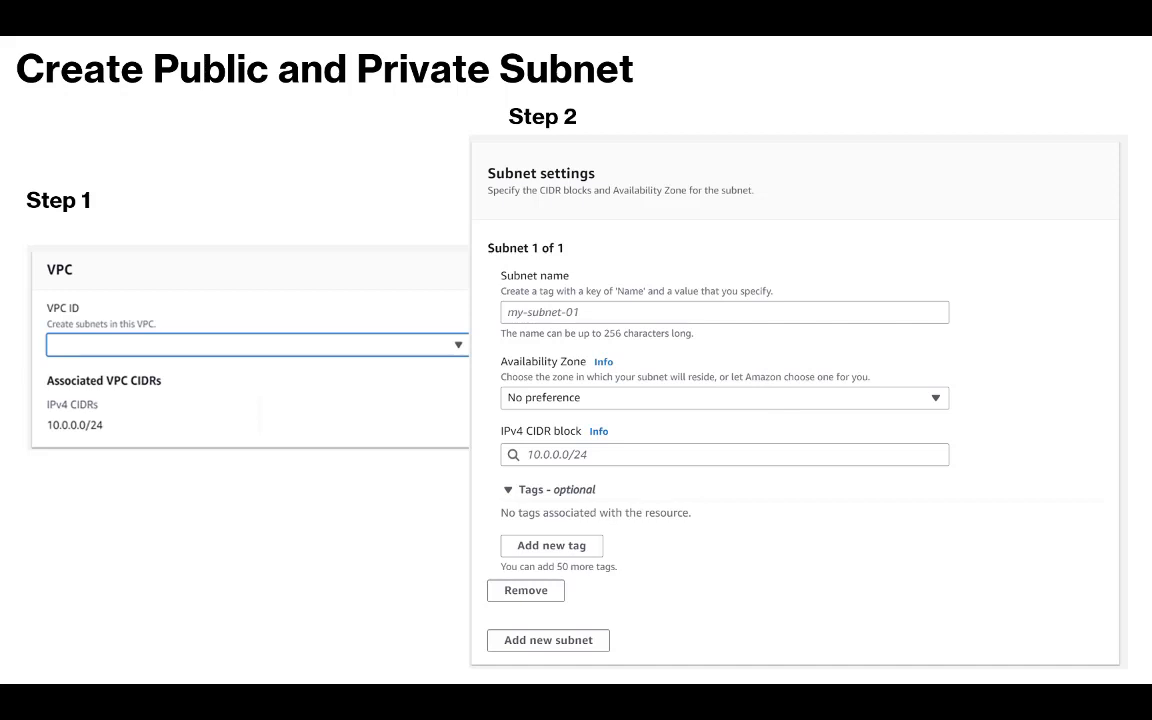
{"action": "key", "text": "Right"}
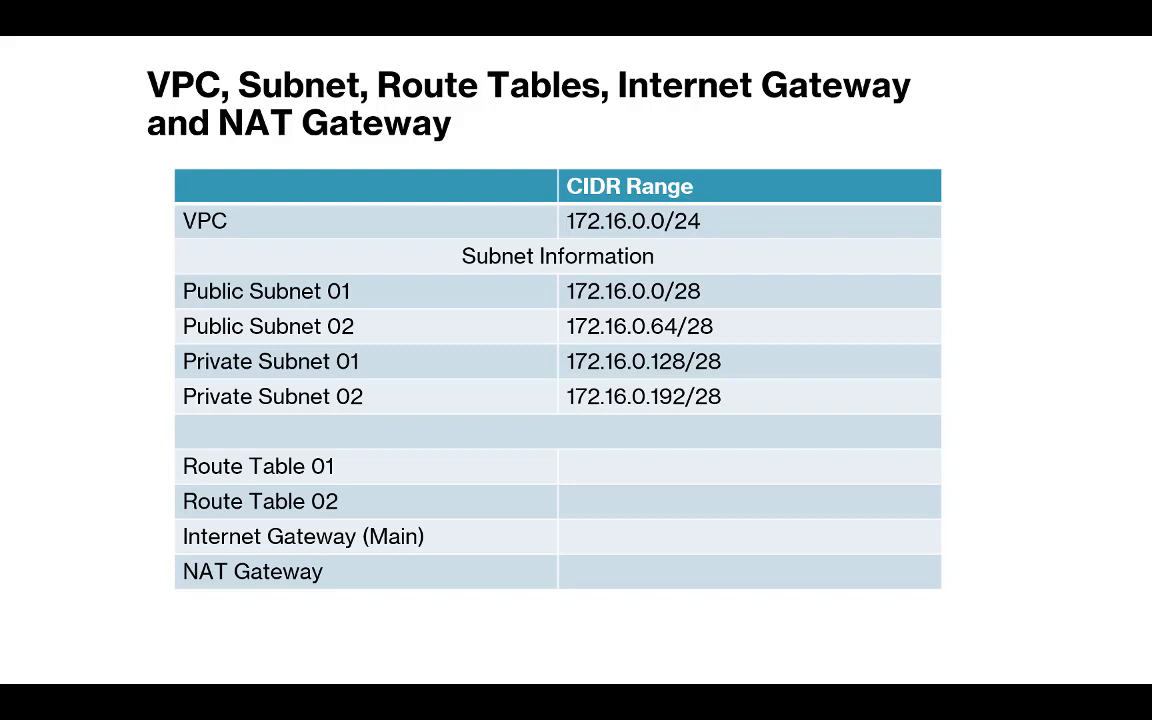
{"action": "left_click", "coordinate": [501, 308]}
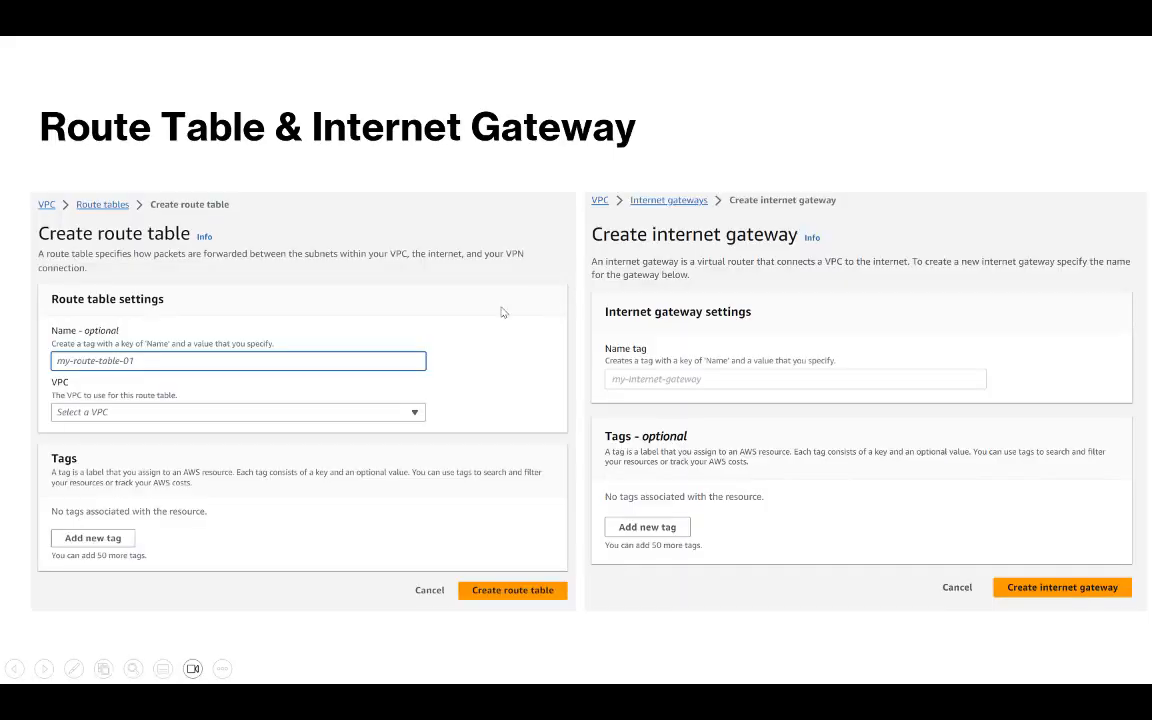
{"action": "key", "text": "Left"}
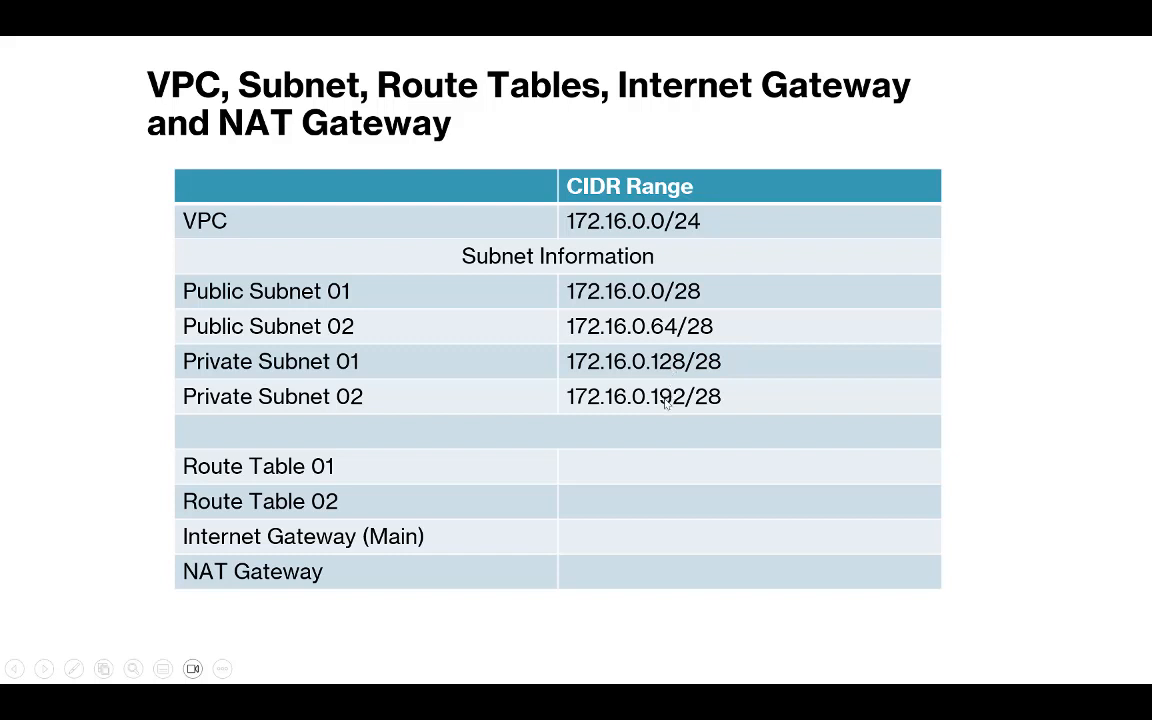
{"action": "key", "text": "alt+Tab"}
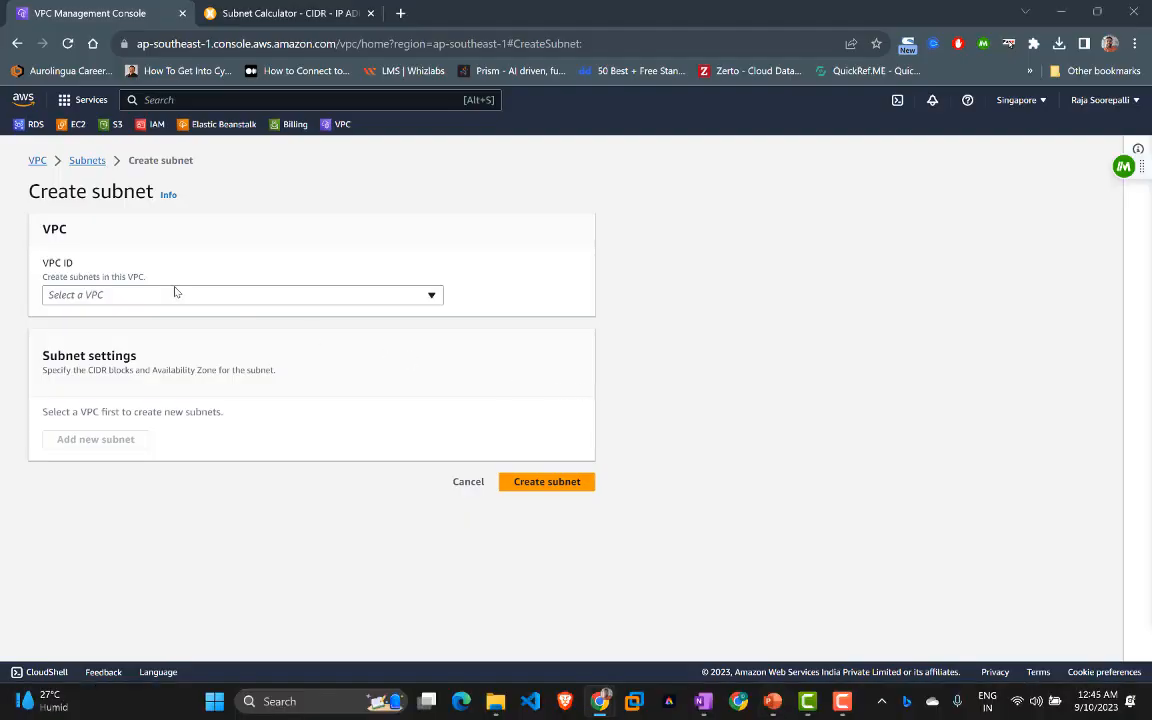
Step: Select project-01 as the VPC for the new subnet
{"action": "left_click", "coordinate": [171, 297]}
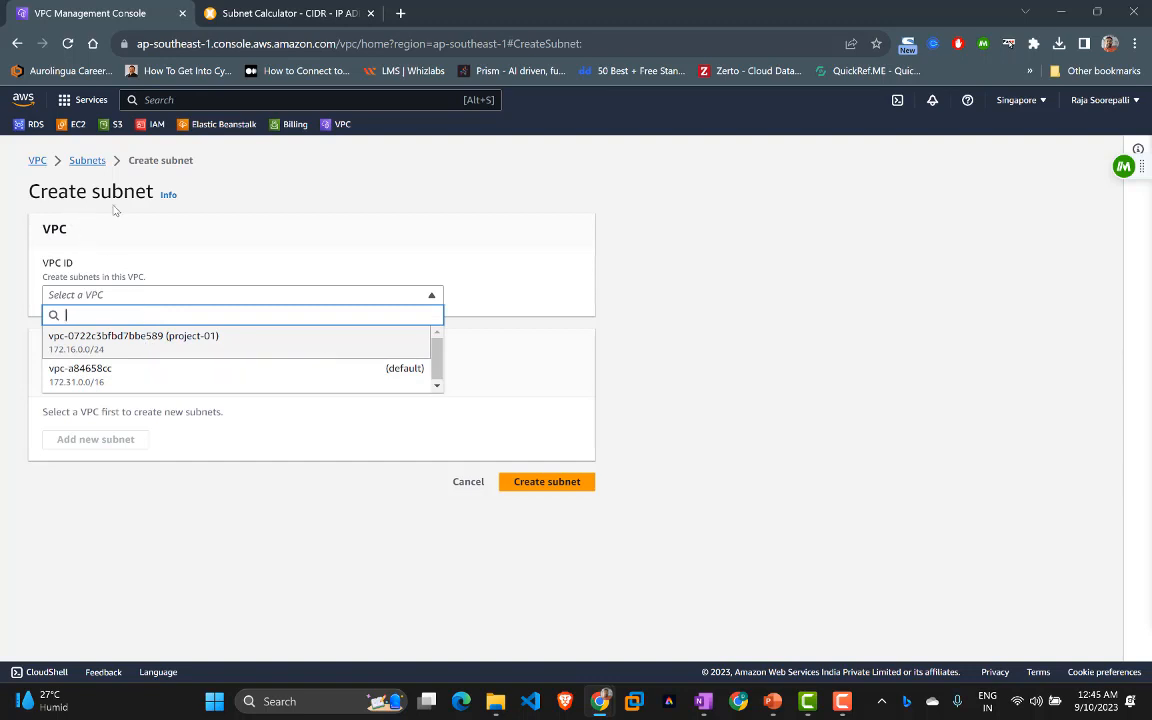
{"action": "left_click", "coordinate": [126, 349]}
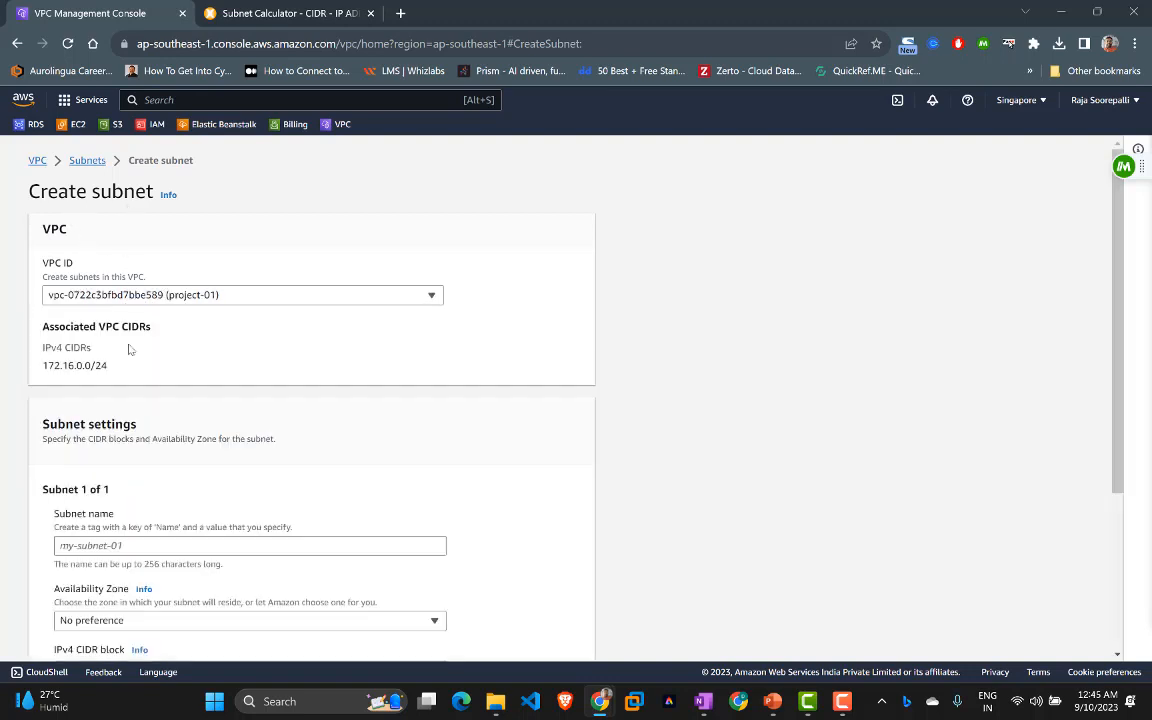
{"action": "scroll", "coordinate": [126, 345], "scroll_direction": "down", "scroll_amount": 1}
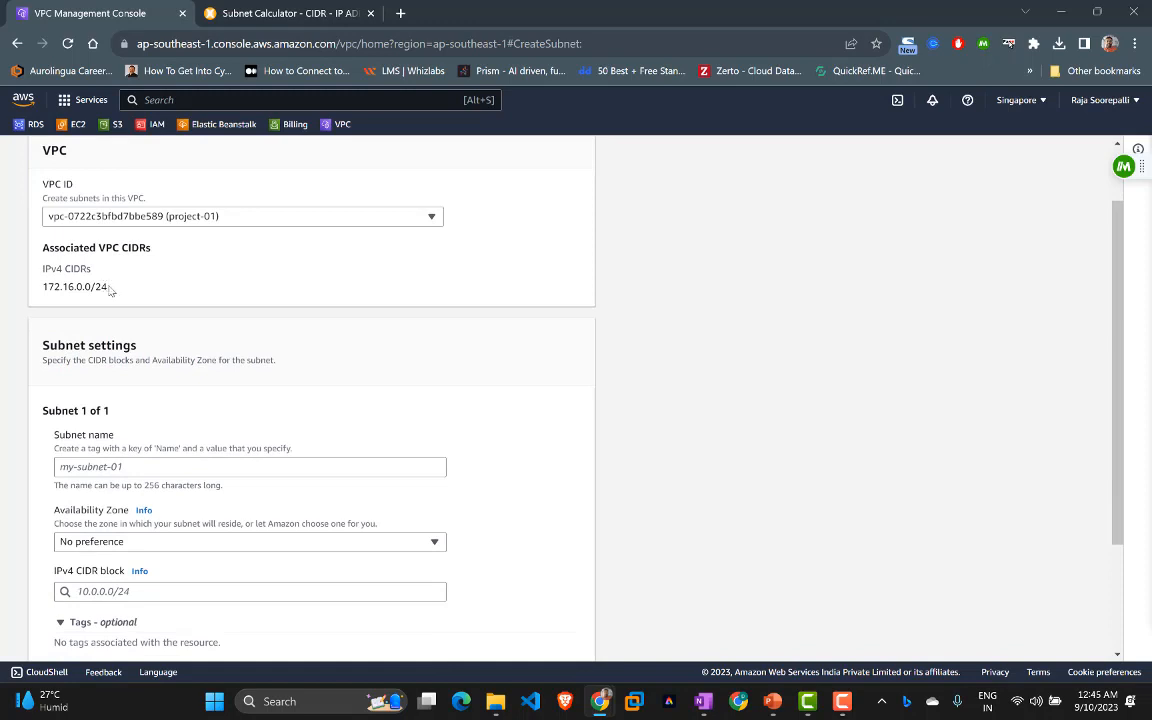
Step: Check in the Subnet Calculator that a /26 subnet holds 64 addresses
{"action": "left_click", "coordinate": [222, 13]}
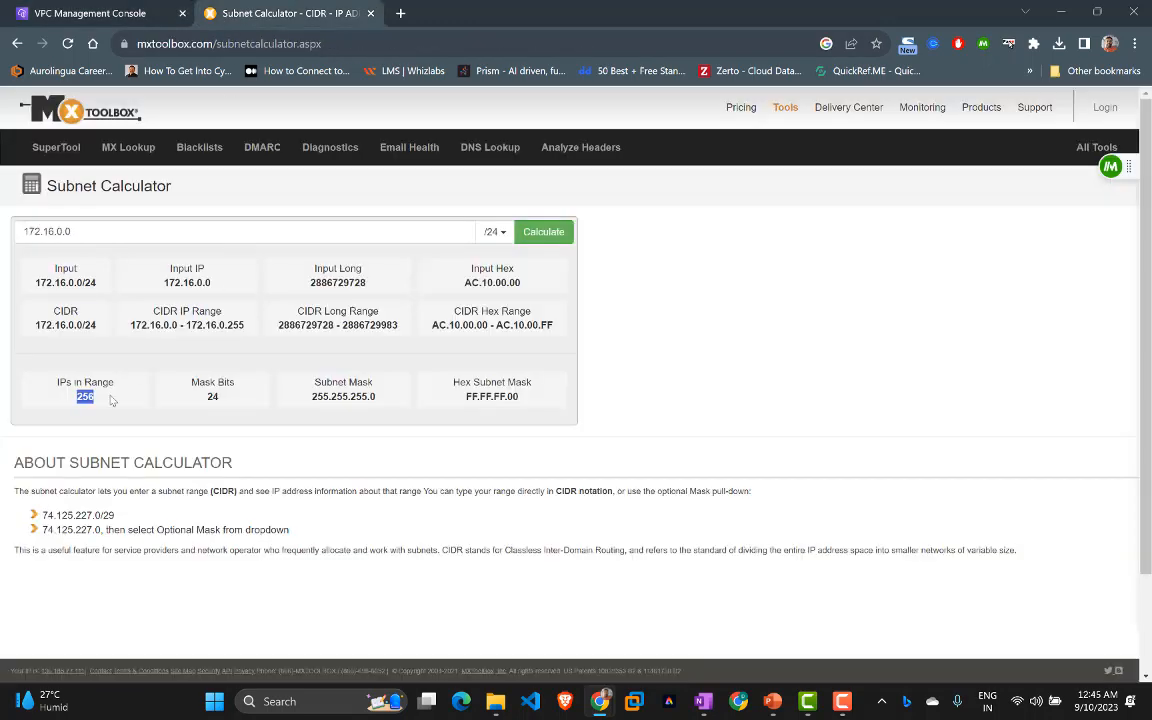
{"action": "left_click", "coordinate": [503, 236]}
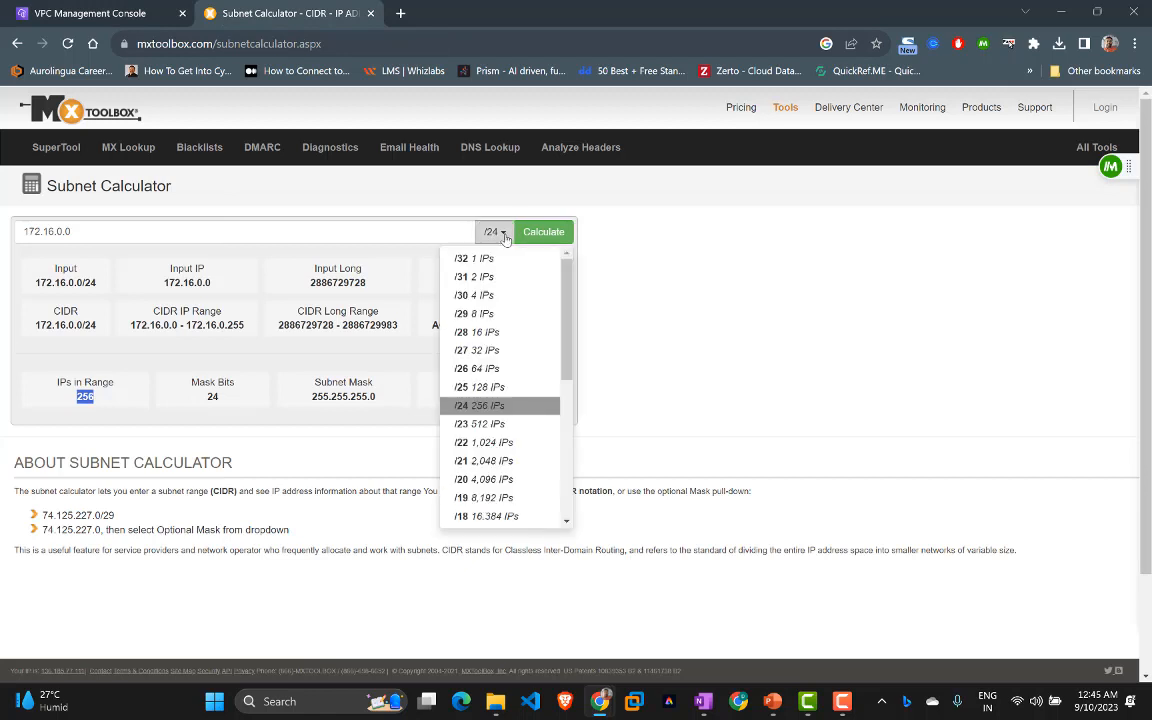
{"action": "left_click", "coordinate": [480, 368]}
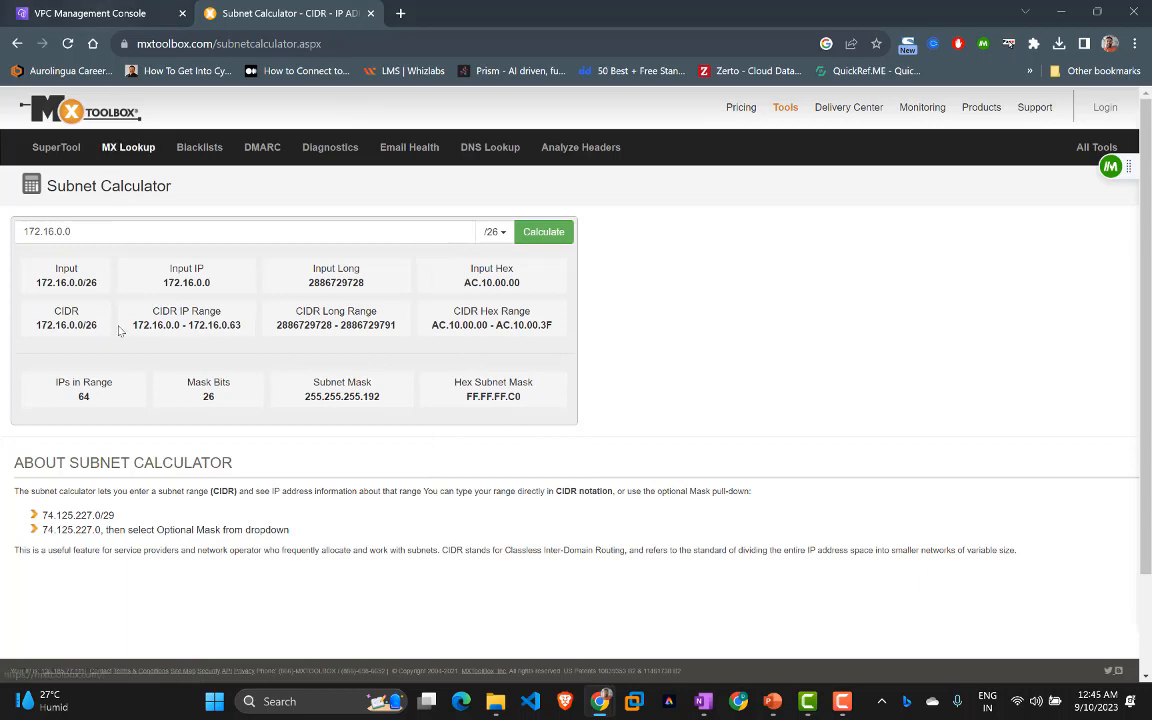
{"action": "double_click", "coordinate": [84, 396]}
{"action": "left_click", "coordinate": [115, 12]}
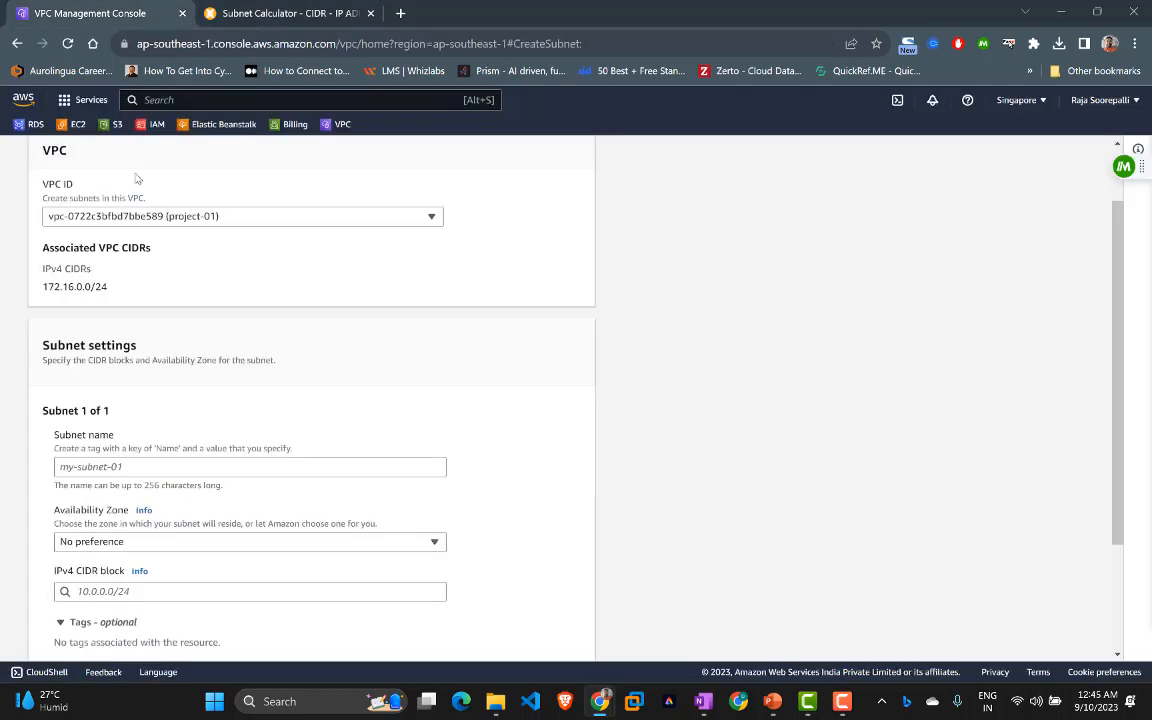
{"action": "scroll", "coordinate": [193, 396], "scroll_direction": "down", "scroll_amount": 3}
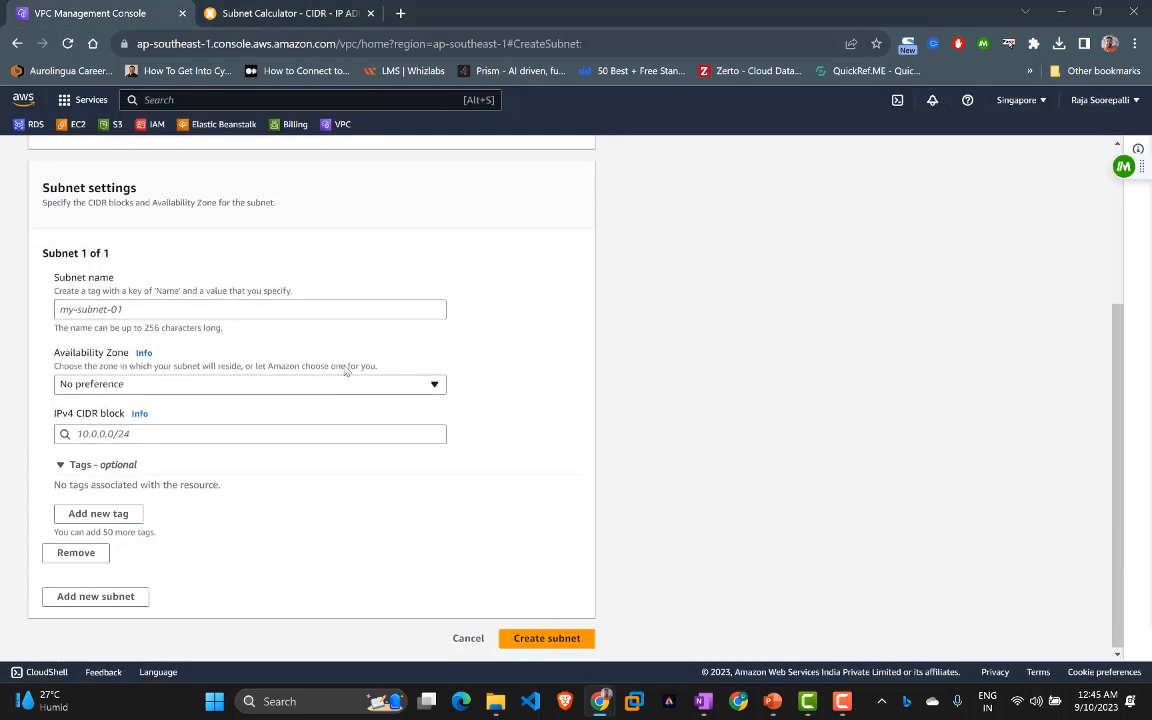
Step: Name the first subnet pub-subnet-01 with Availability Zone left at No preference
{"action": "left_click", "coordinate": [206, 309]}
{"action": "type", "text": "pub"}
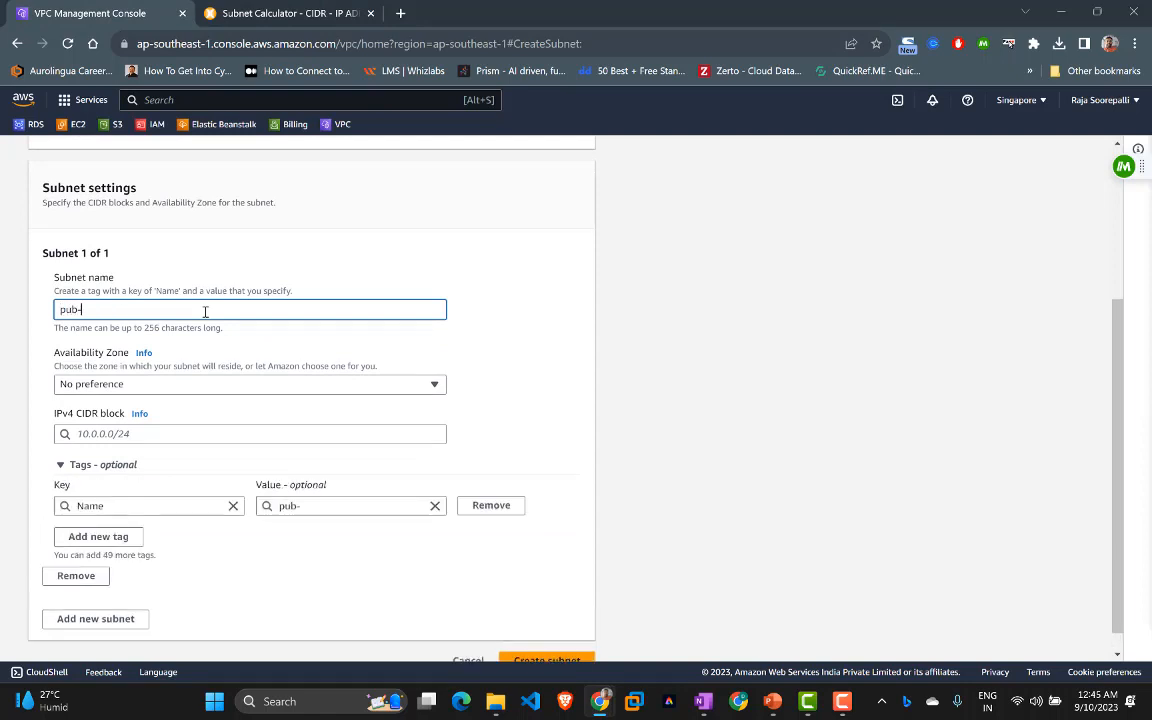
{"action": "type", "text": "-subnet-01"}
{"action": "scroll", "coordinate": [185, 300], "scroll_direction": "down", "scroll_amount": 1}
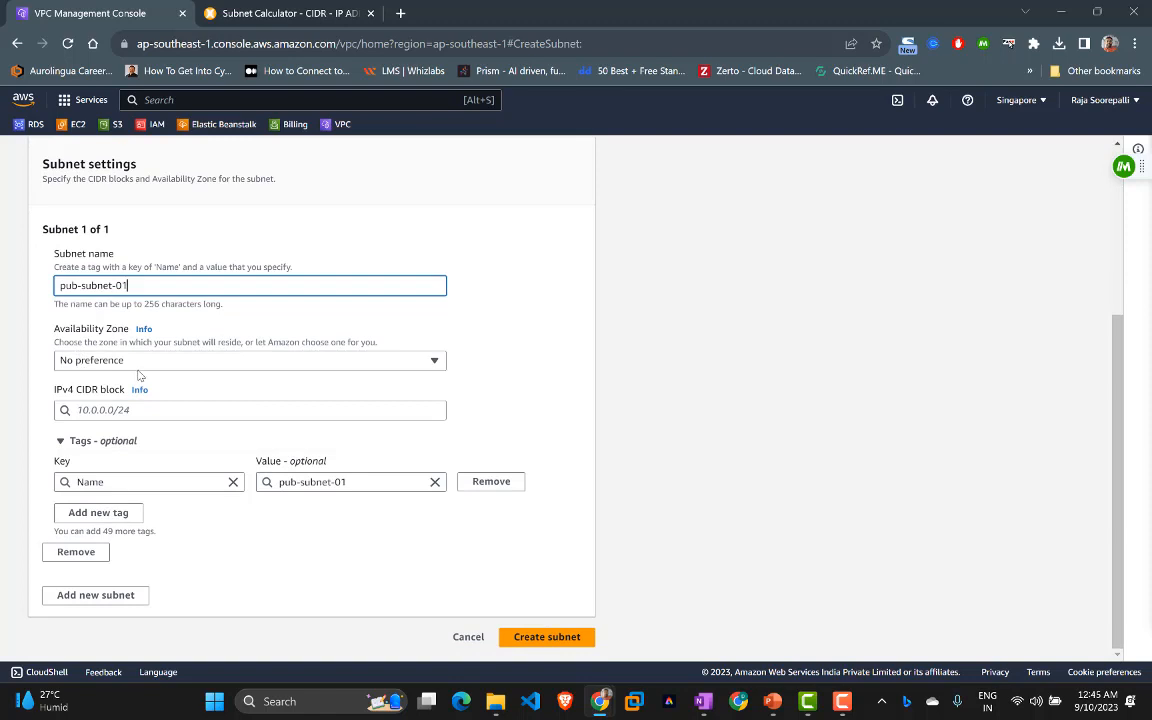
{"action": "left_click", "coordinate": [139, 364]}
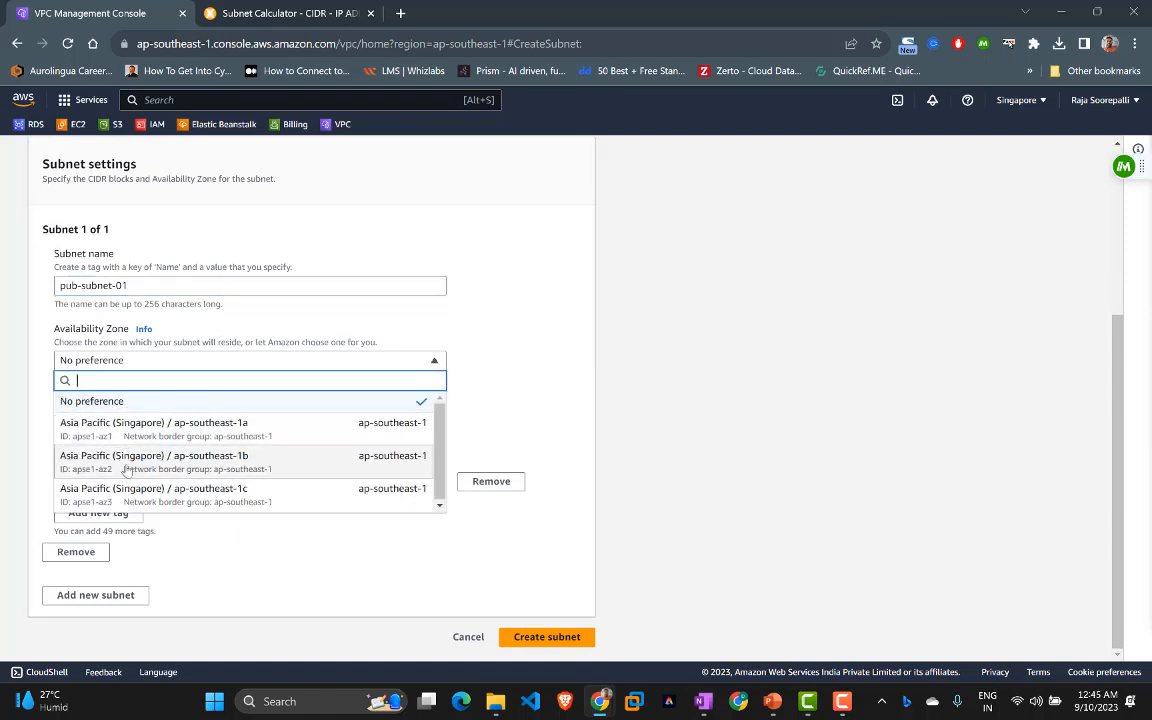
{"action": "left_click", "coordinate": [490, 363]}
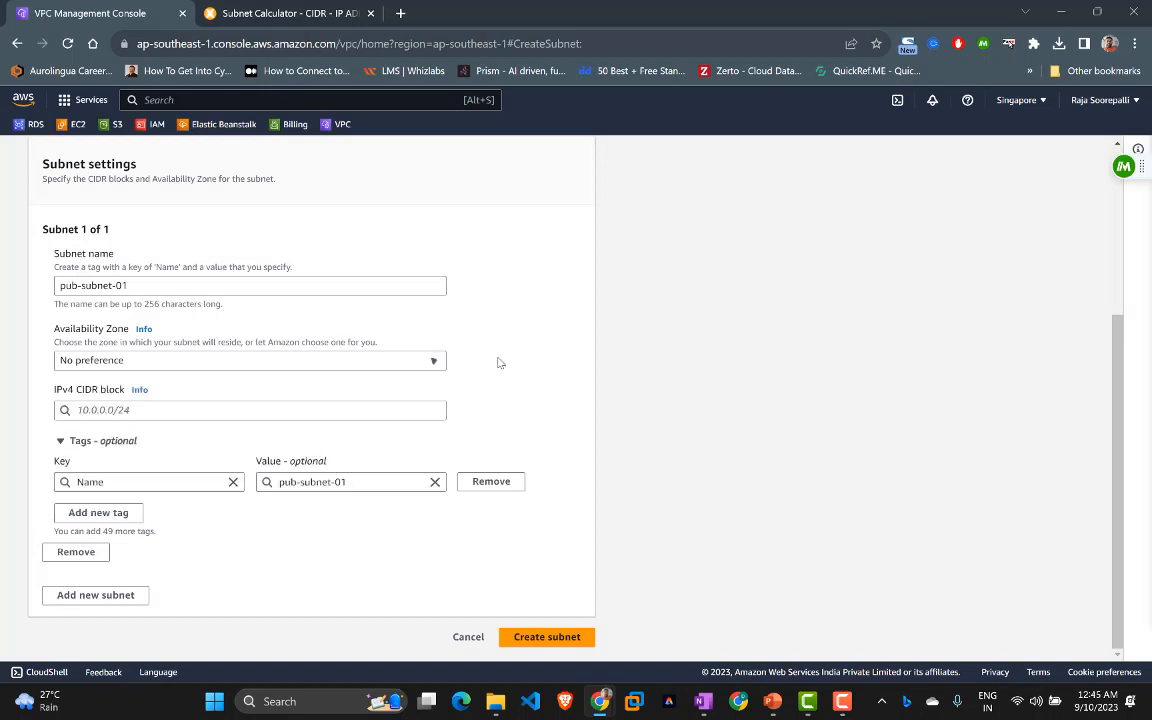
Step: Give pub-subnet-01 the CIDR block 172.16.0.0/26, verified in the subnet calculator
{"action": "left_click", "coordinate": [229, 410]}
{"action": "type", "text": "172"}
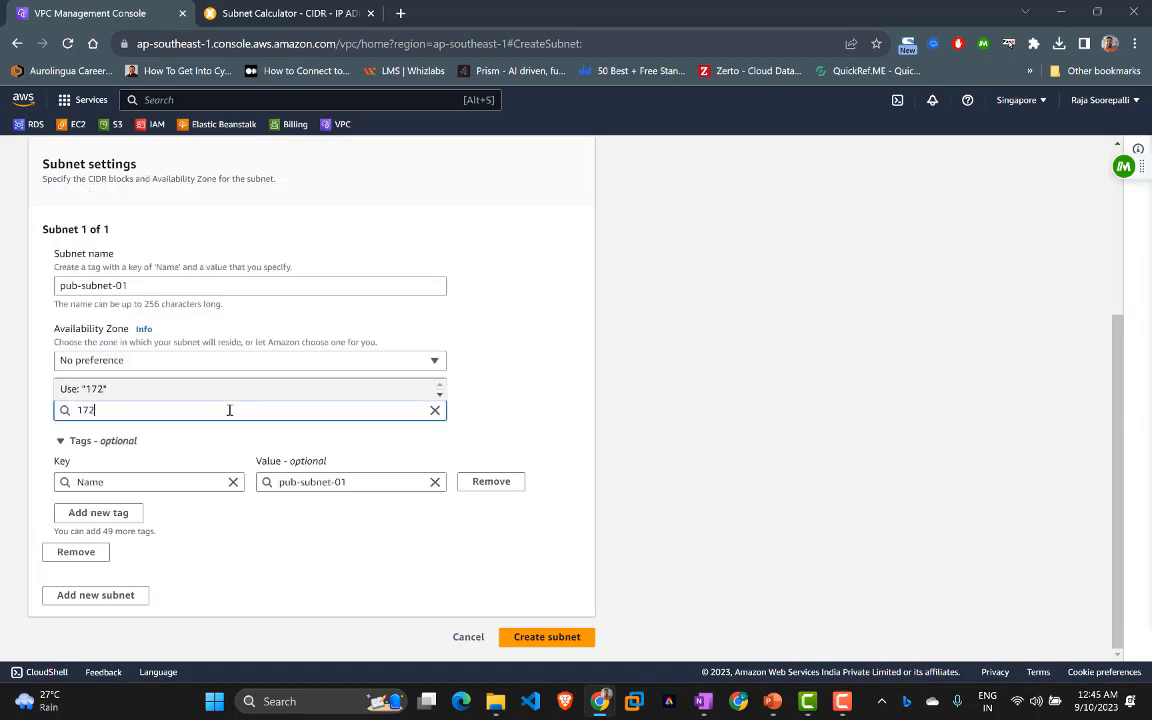
{"action": "type", "text": ".16"}
{"action": "scroll", "coordinate": [229, 410], "scroll_direction": "up", "scroll_amount": 4}
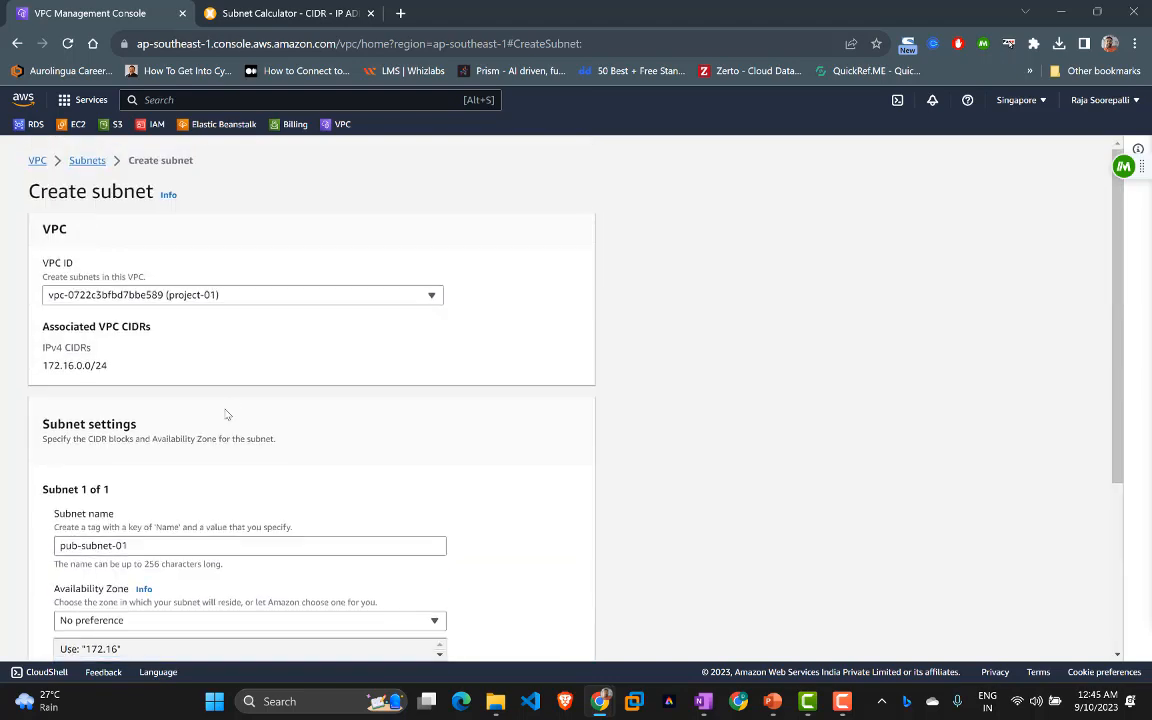
{"action": "scroll", "coordinate": [150, 385], "scroll_direction": "down", "scroll_amount": 4}
{"action": "type", "text": ".0"}
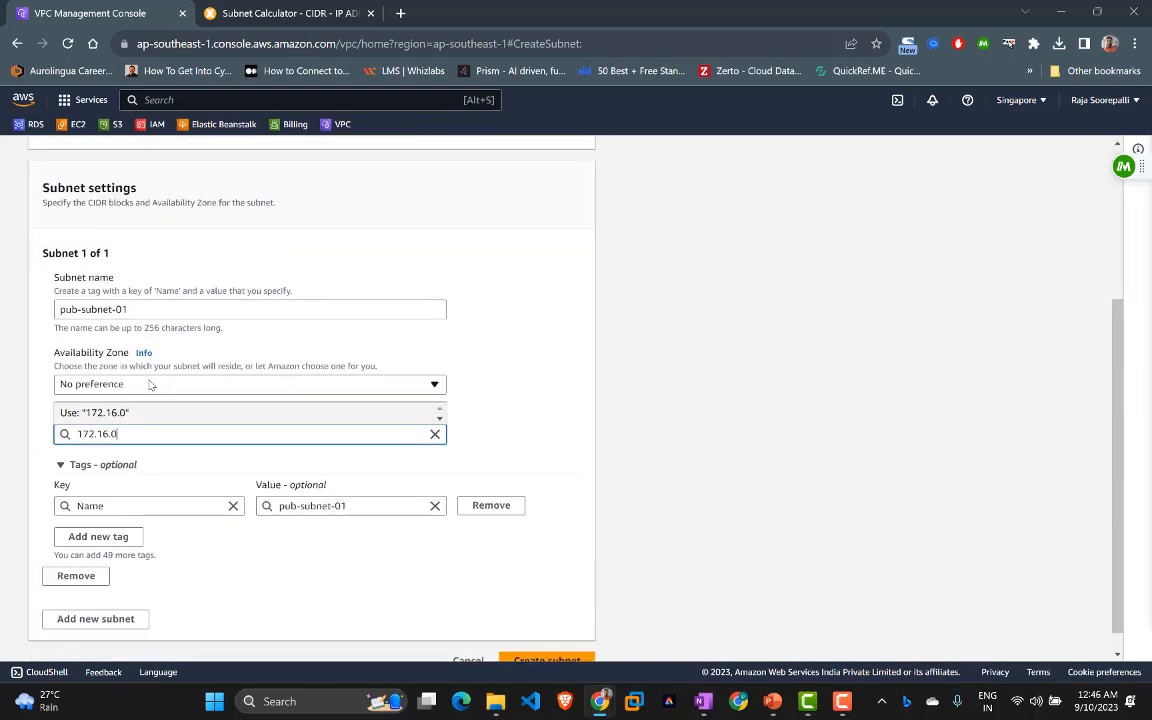
{"action": "type", "text": ".0/26"}
{"action": "scroll", "coordinate": [192, 390], "scroll_direction": "down", "scroll_amount": 1}
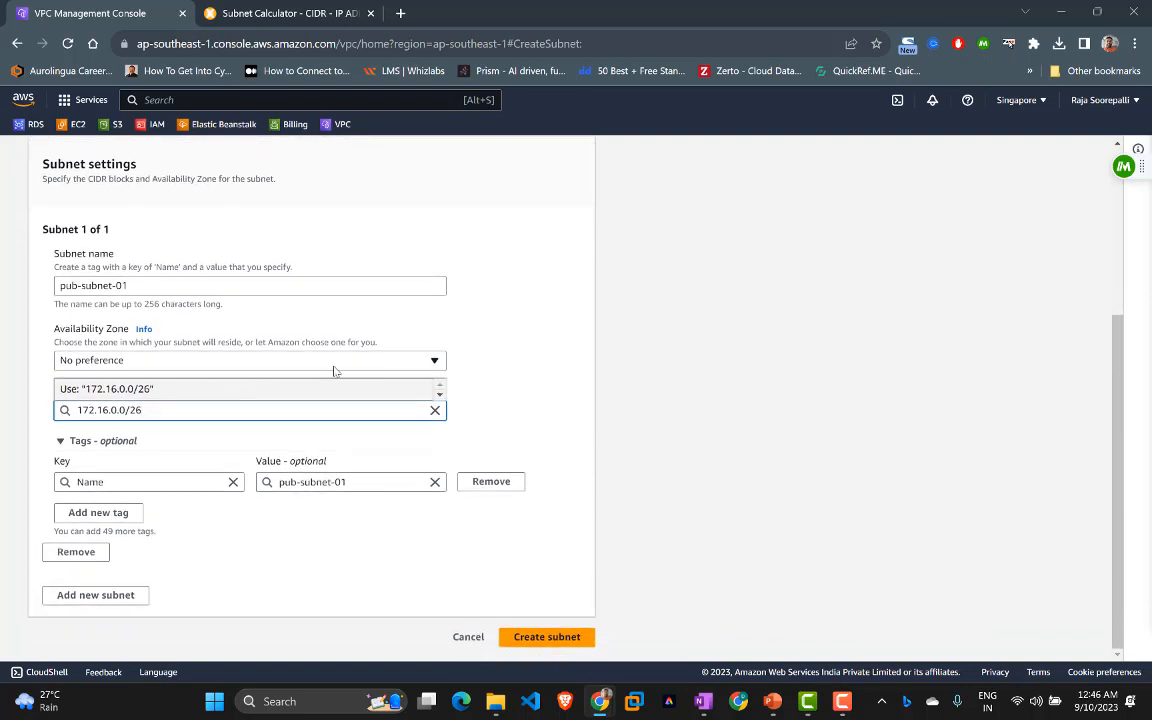
{"action": "left_click", "coordinate": [275, 12]}
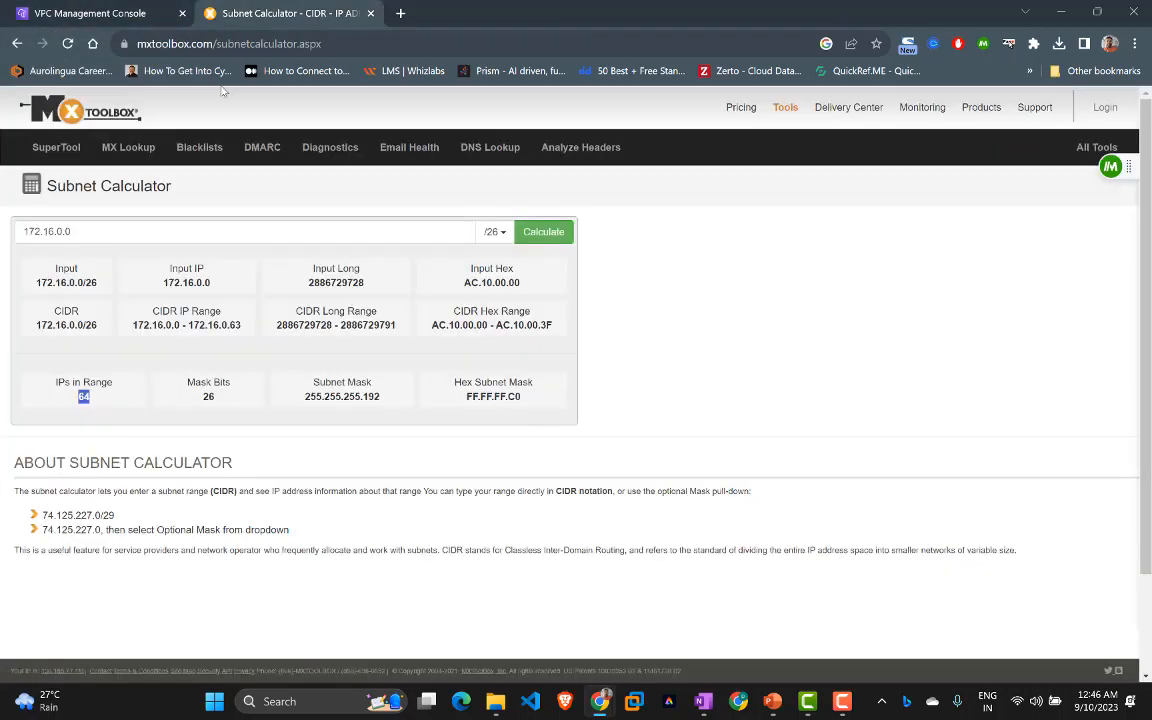
{"action": "left_click", "coordinate": [255, 13]}
{"action": "left_click", "coordinate": [95, 8]}
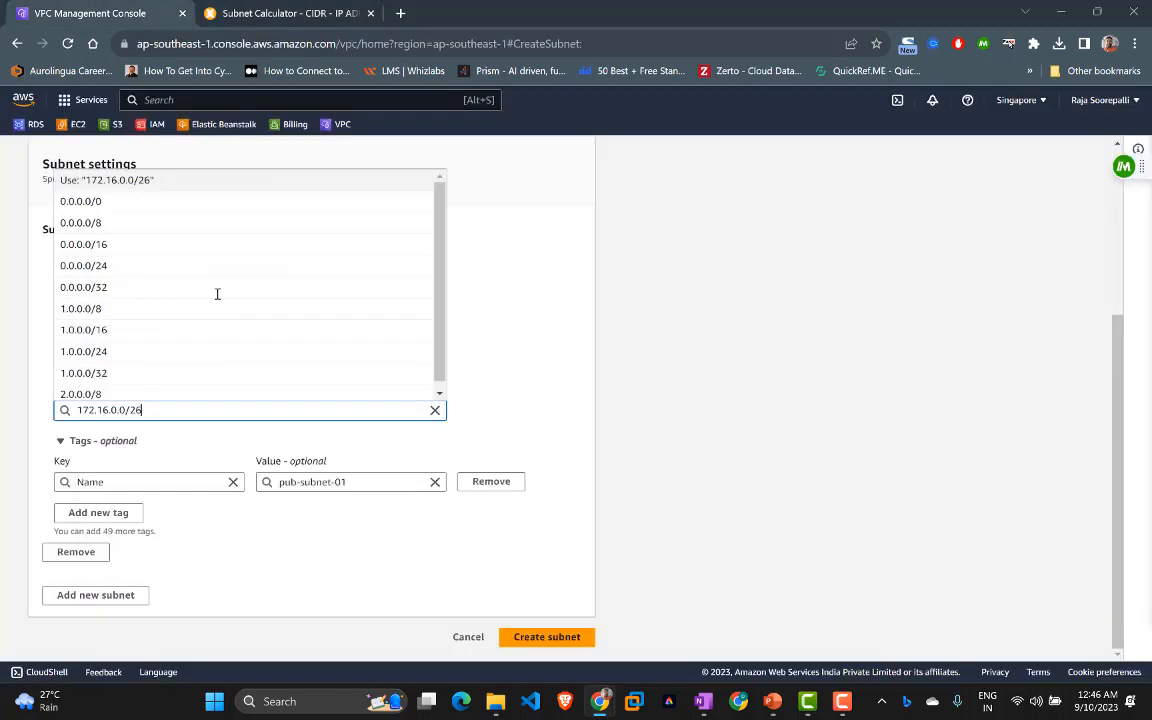
{"action": "left_click", "coordinate": [500, 359]}
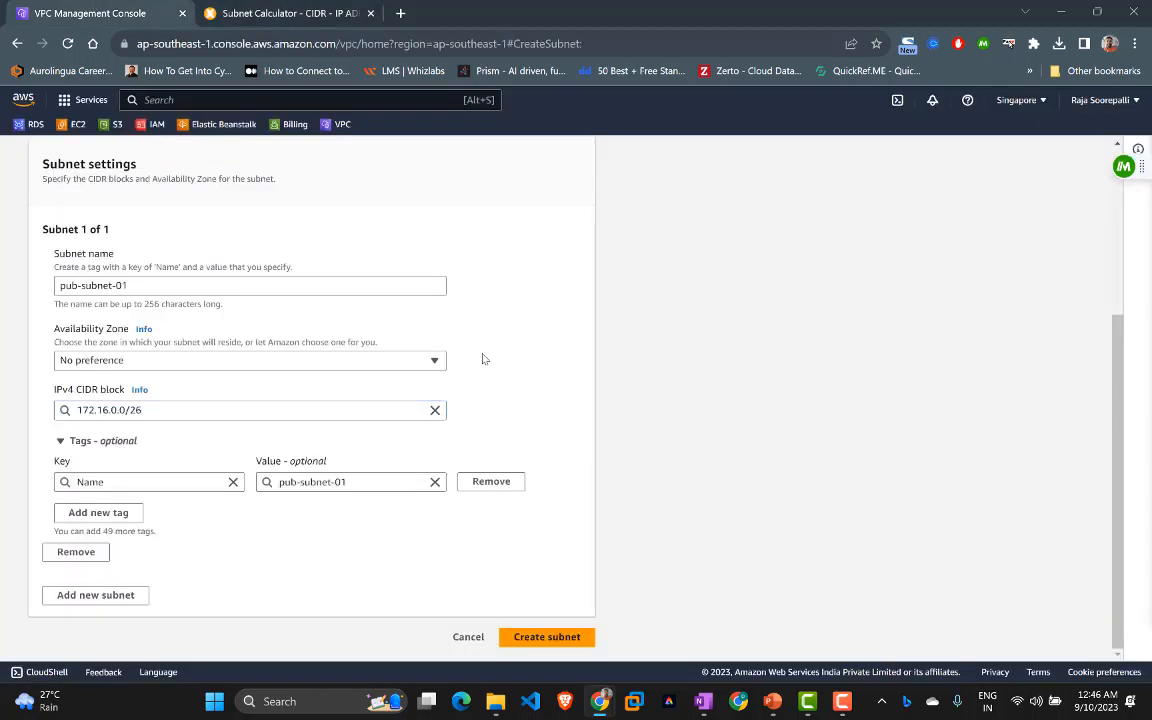
{"action": "left_click", "coordinate": [65, 595]}
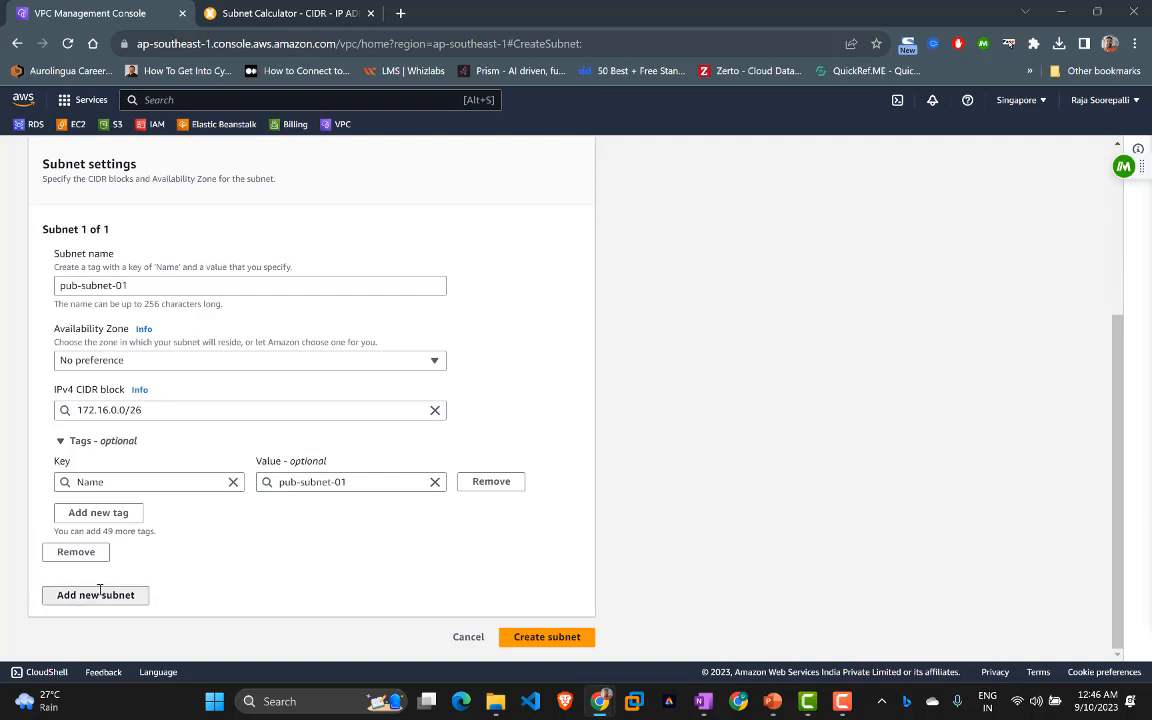
{"action": "scroll", "coordinate": [206, 555], "scroll_direction": "down", "scroll_amount": 4}
Step: Name the second subnet pub-subnet-02
{"action": "left_click", "coordinate": [264, 340]}
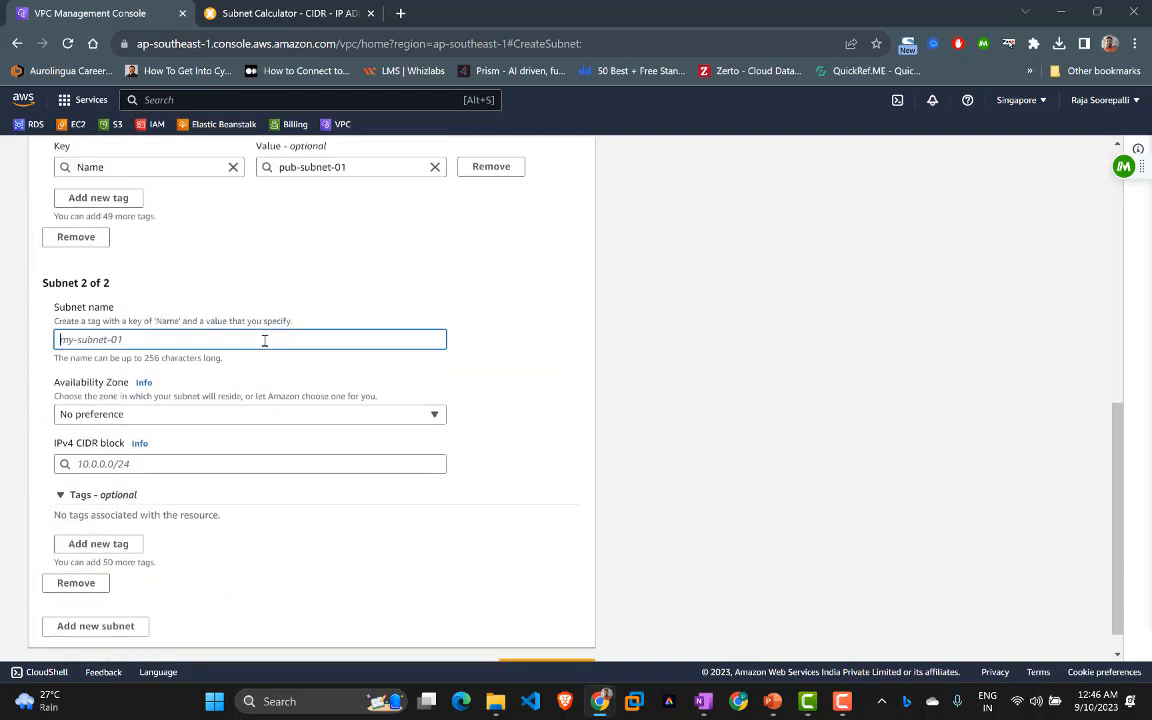
{"action": "type", "text": "pu"}
{"action": "key", "text": "BackSpace"}
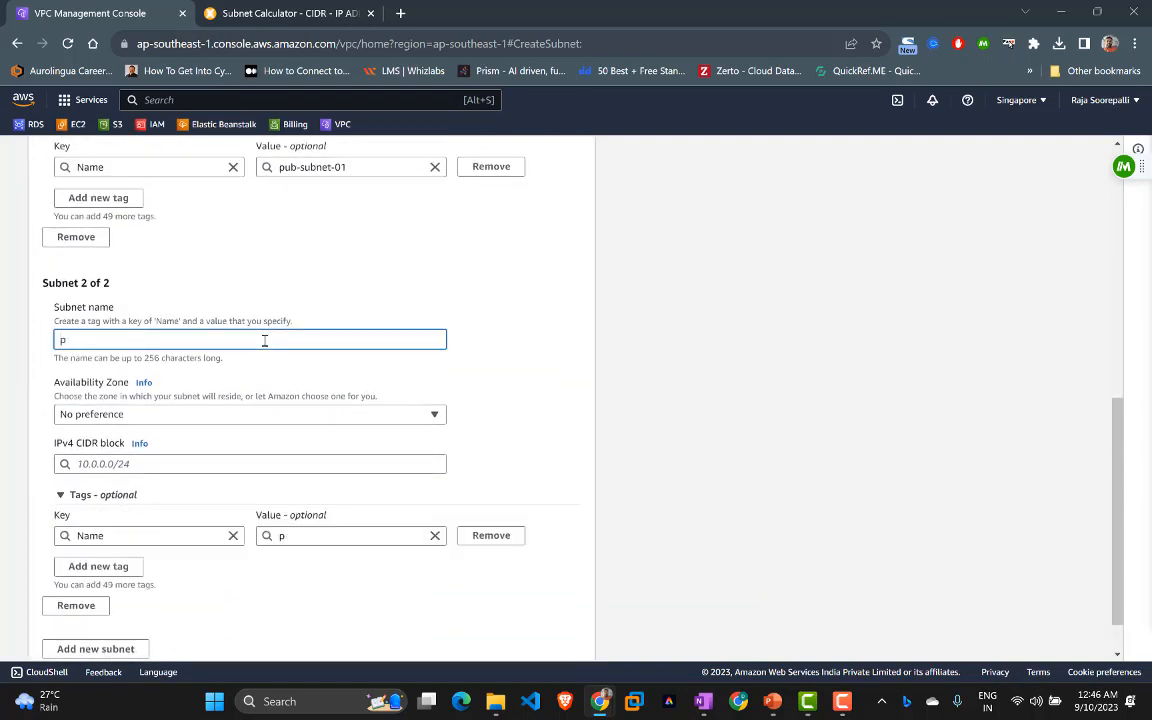
{"action": "type", "text": "ub-sunt"}
{"action": "scroll", "coordinate": [264, 340], "scroll_direction": "up", "scroll_amount": 3}
{"action": "scroll", "coordinate": [264, 340], "scroll_direction": "down", "scroll_amount": 3}
{"action": "type", "text": "bnet-02"}
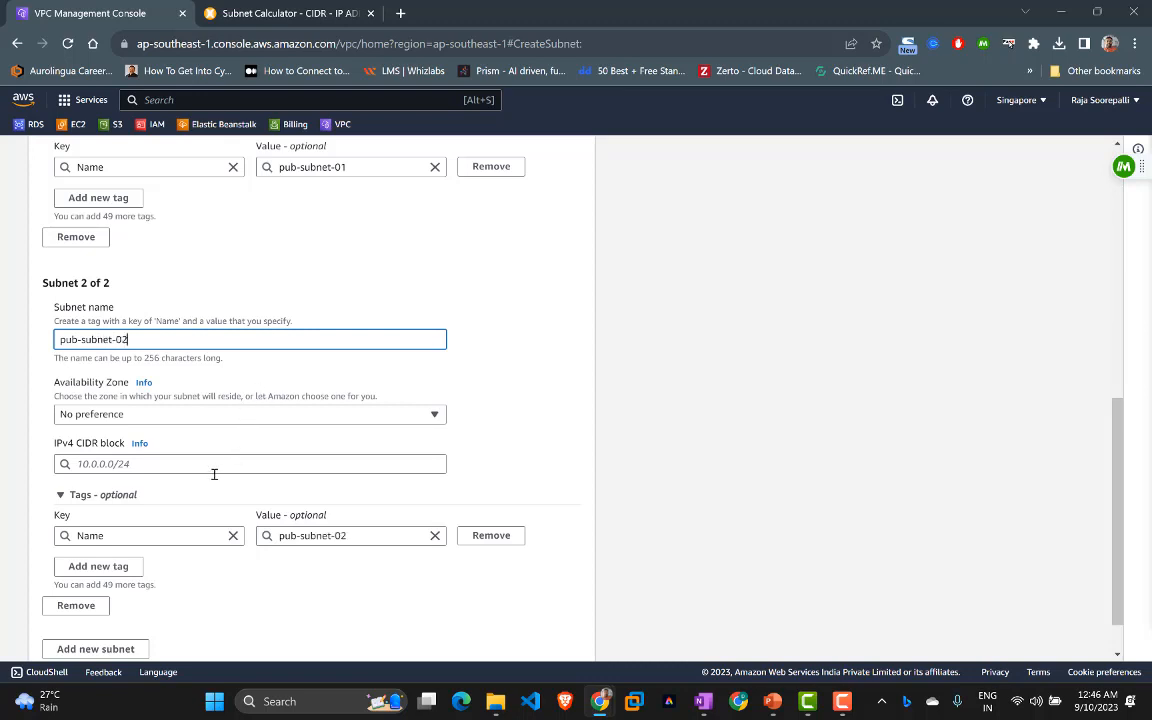
Step: Set the second subnet's IPv4 CIDR block to 172.16.0.64/26
{"action": "left_click", "coordinate": [199, 463]}
{"action": "type", "text": "17"}
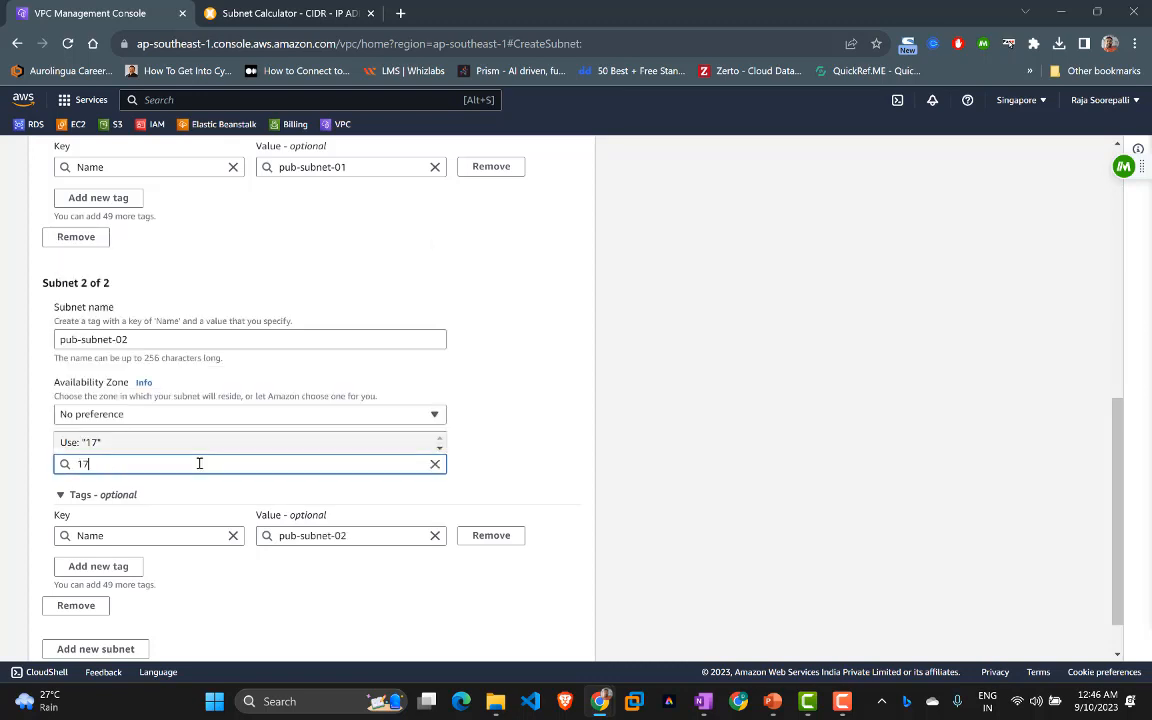
{"action": "type", "text": "2.16.0.64/26"}
{"action": "left_click", "coordinate": [536, 427]}
{"action": "scroll", "coordinate": [536, 427], "scroll_direction": "down", "scroll_amount": 2}
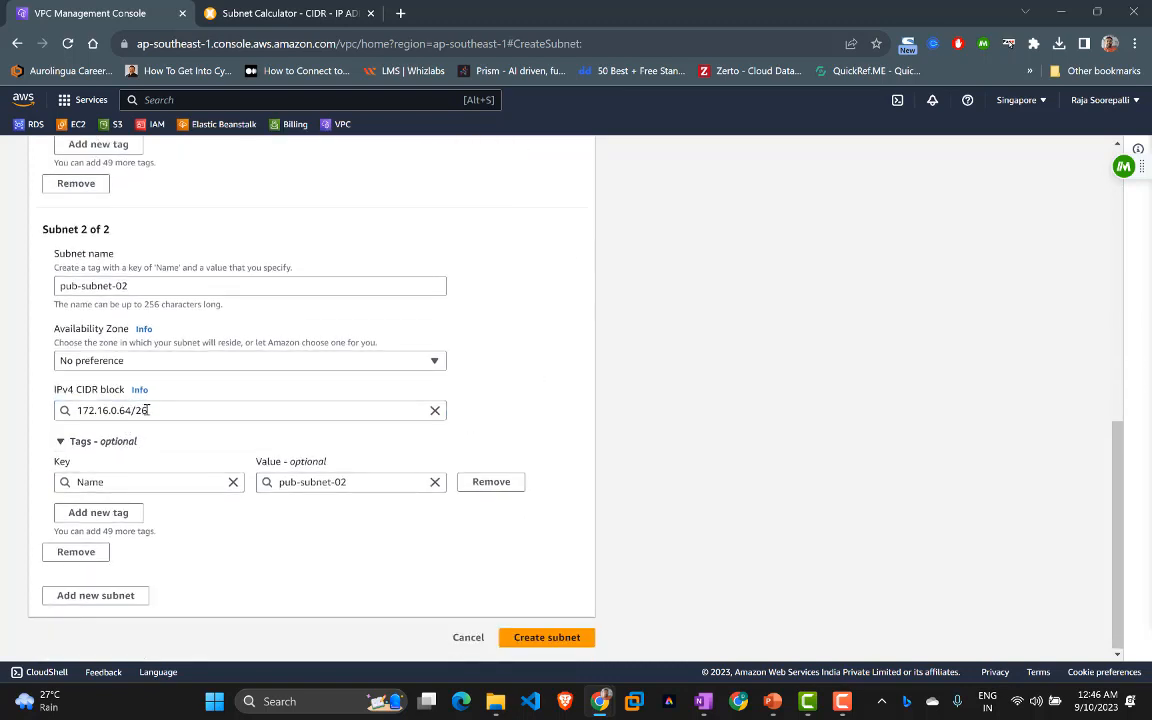
Step: Add a third subnet named priv-subnet-01 with CIDR block 172.16.0.128/26
{"action": "left_click", "coordinate": [121, 594]}
{"action": "scroll", "coordinate": [215, 490], "scroll_direction": "down", "scroll_amount": 5}
{"action": "left_click", "coordinate": [190, 345]}
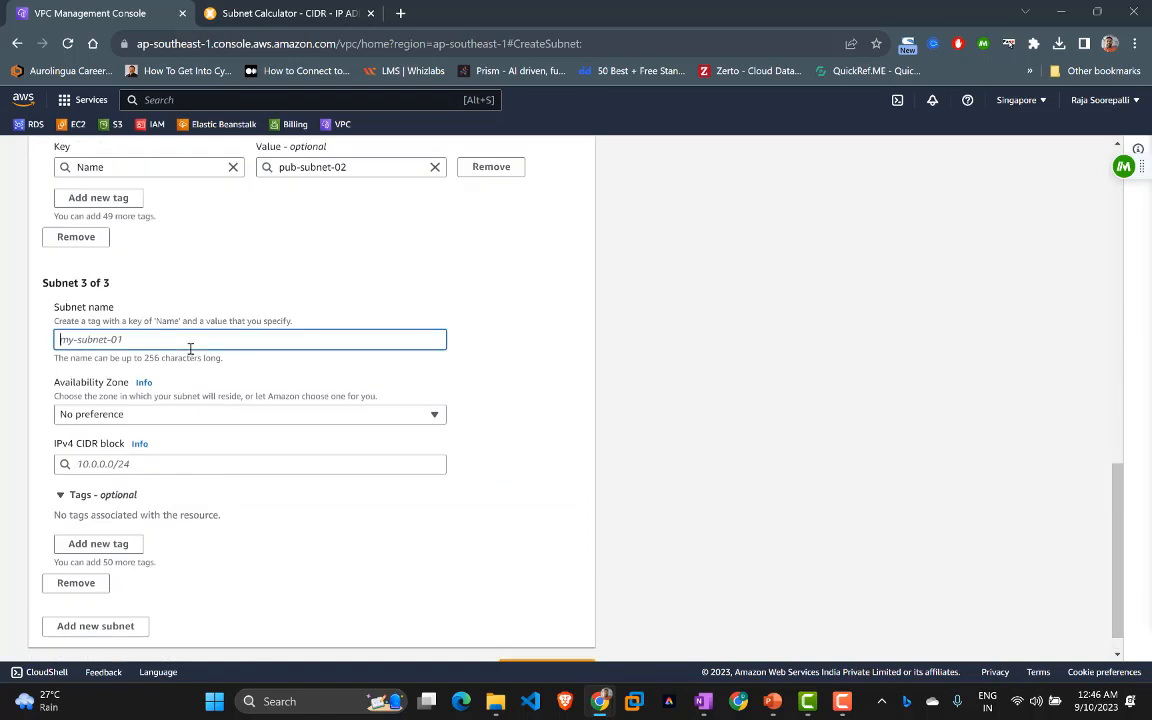
{"action": "type", "text": "priv"}
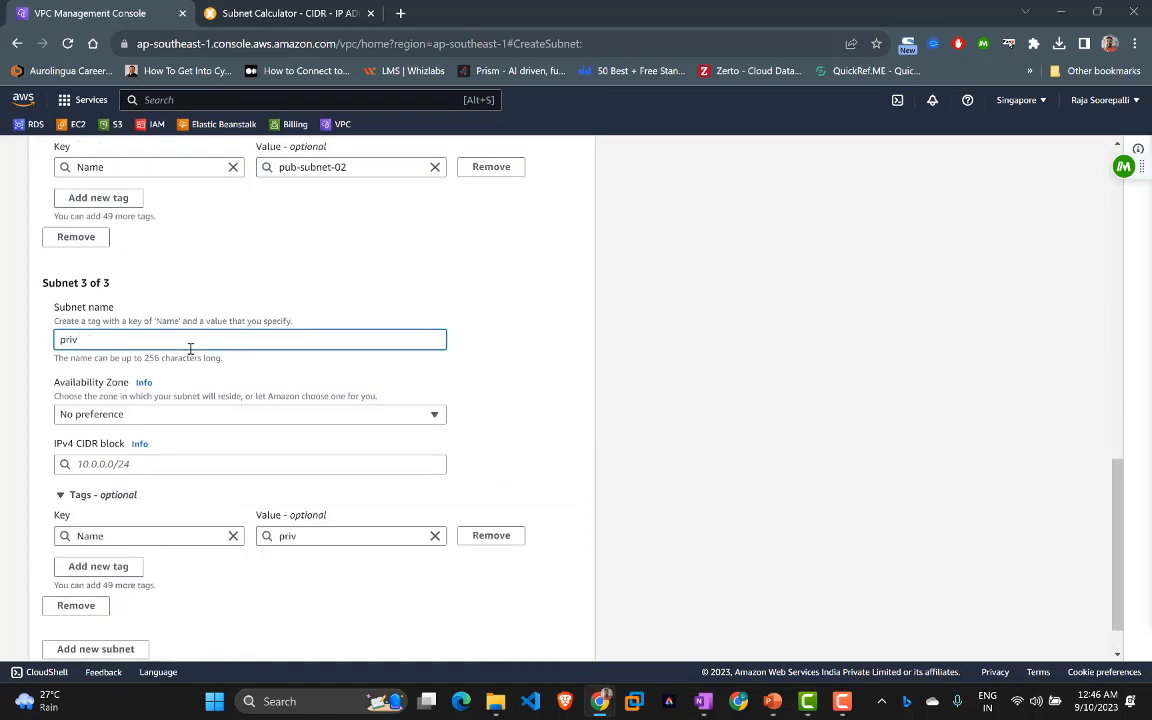
{"action": "type", "text": "-subnet-02"}
{"action": "key", "text": "BackSpace"}
{"action": "type", "text": "1"}
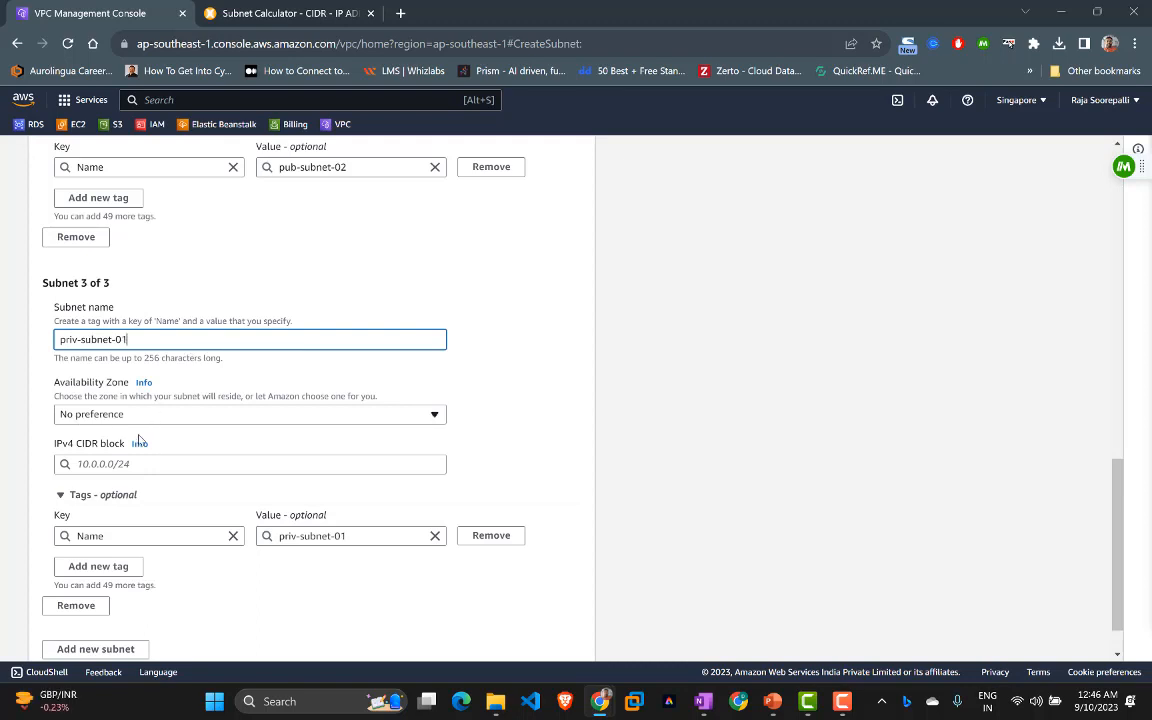
{"action": "left_click", "coordinate": [142, 466]}
{"action": "type", "text": "1"}
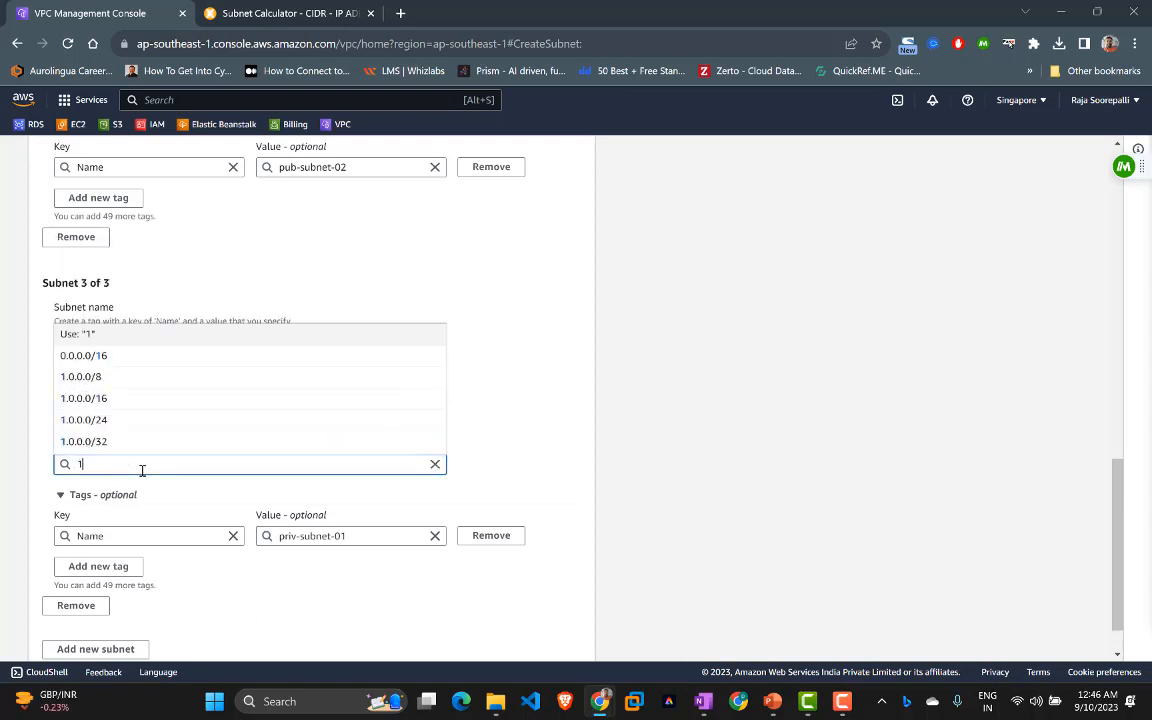
{"action": "type", "text": "72.16.0."}
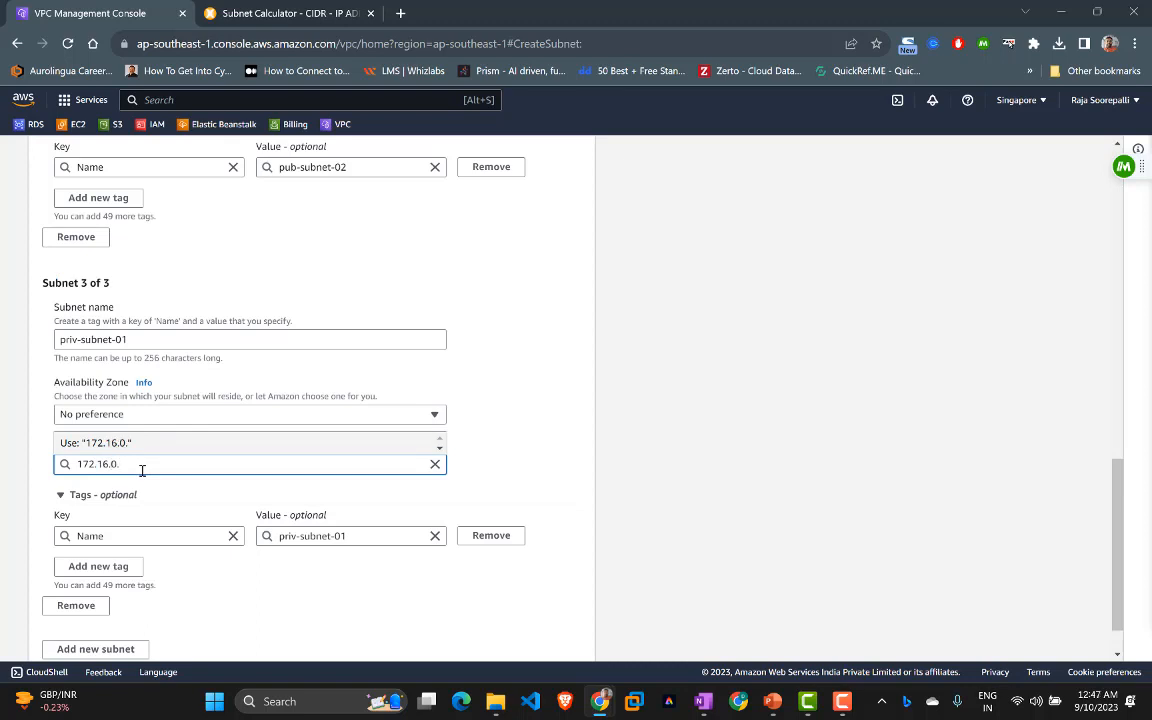
{"action": "type", "text": "128/26"}
{"action": "scroll", "coordinate": [142, 470], "scroll_direction": "down", "scroll_amount": 2}
{"action": "left_click", "coordinate": [160, 391]}
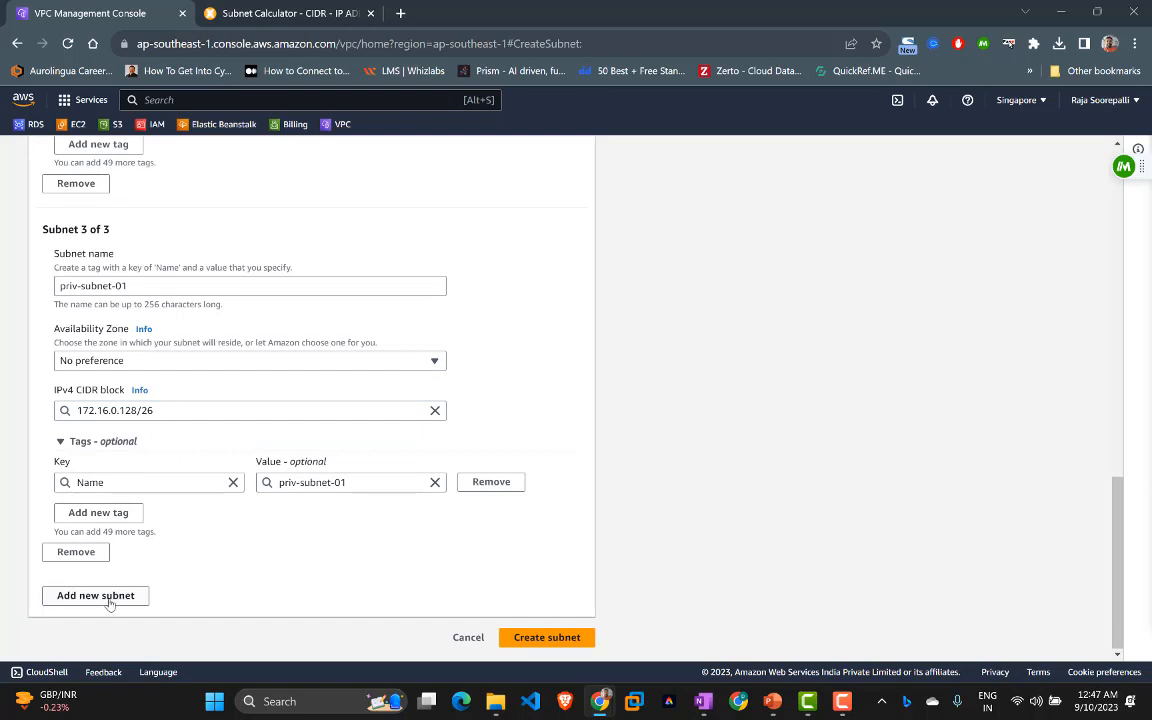
Step: Add a fourth subnet named priv-subnet-02 with CIDR block 172.16.0.192/26
{"action": "left_click", "coordinate": [110, 596]}
{"action": "scroll", "coordinate": [123, 583], "scroll_direction": "down", "scroll_amount": 4}
{"action": "left_click", "coordinate": [173, 418]}
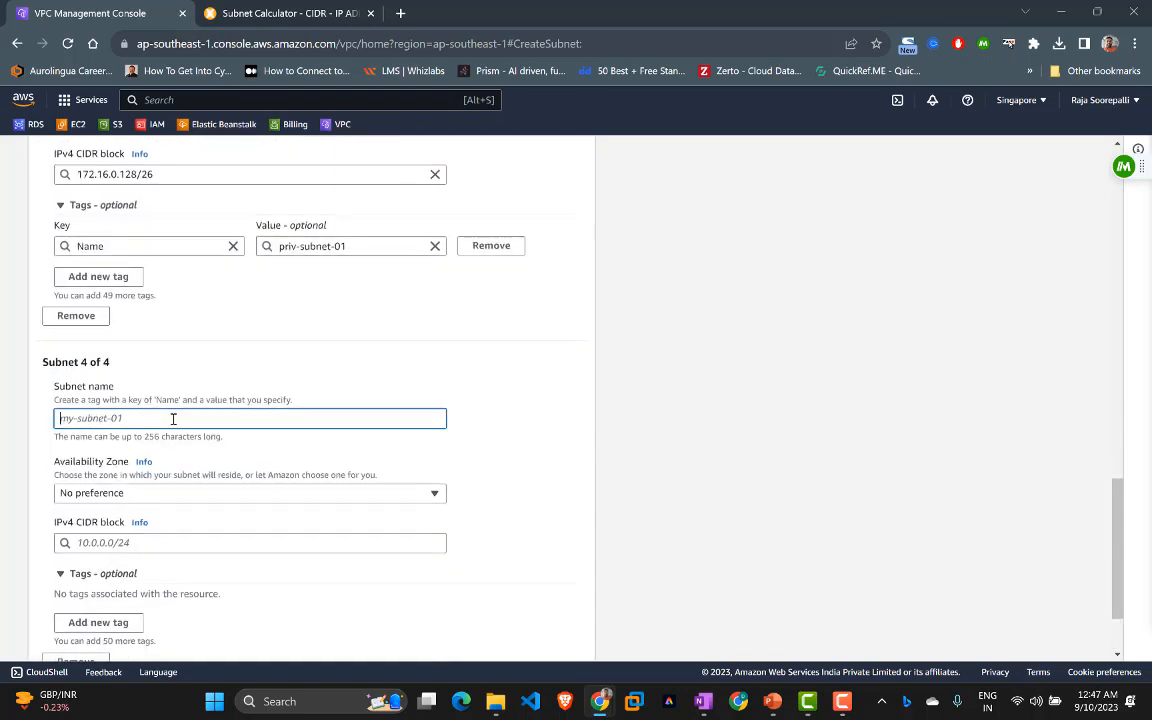
{"action": "type", "text": "priv-subnet-02"}
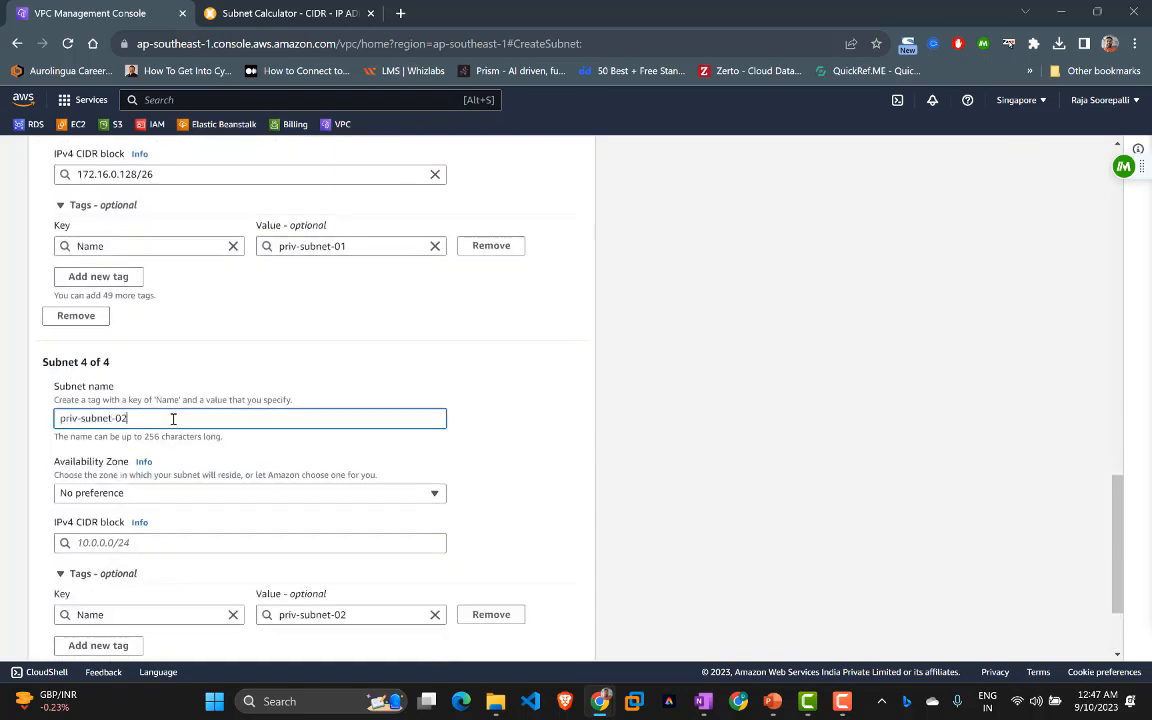
{"action": "scroll", "coordinate": [173, 418], "scroll_direction": "down", "scroll_amount": 2}
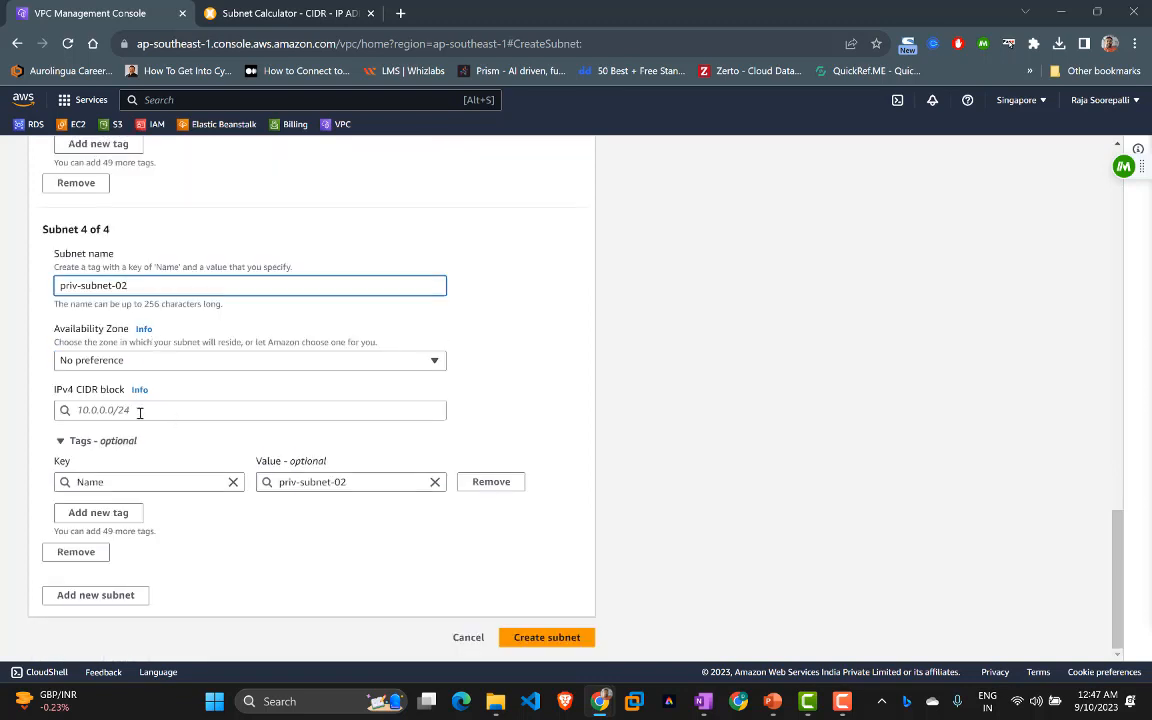
{"action": "left_click", "coordinate": [143, 409]}
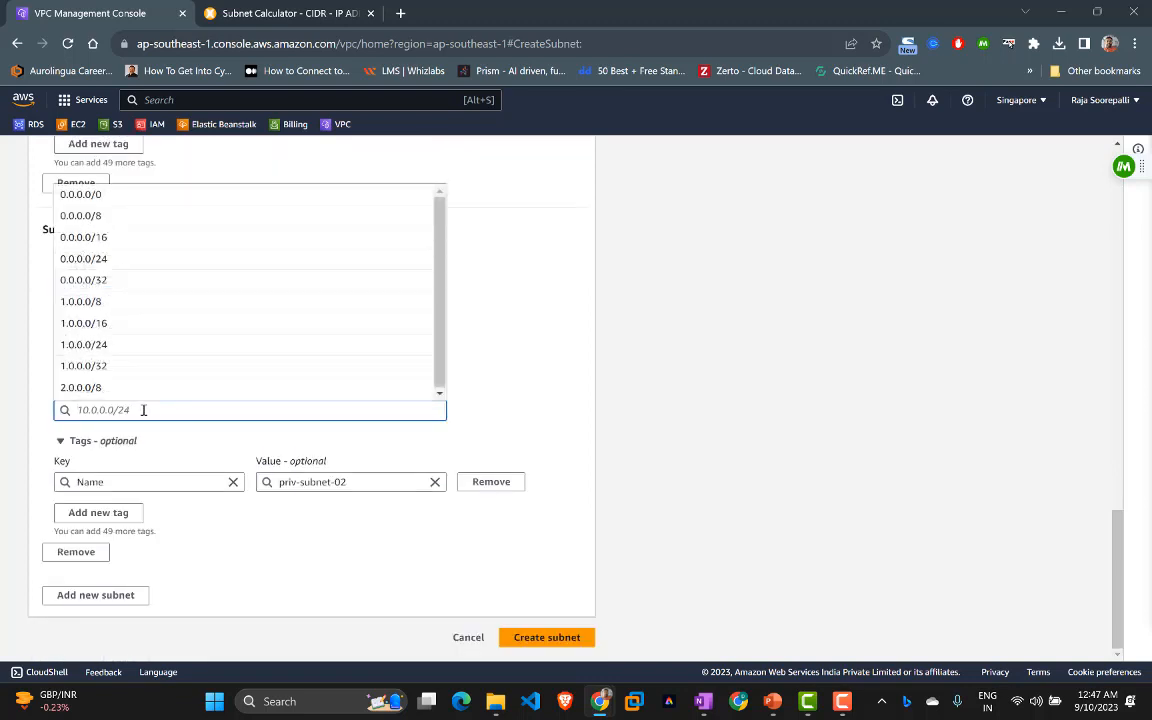
{"action": "type", "text": "172.16"}
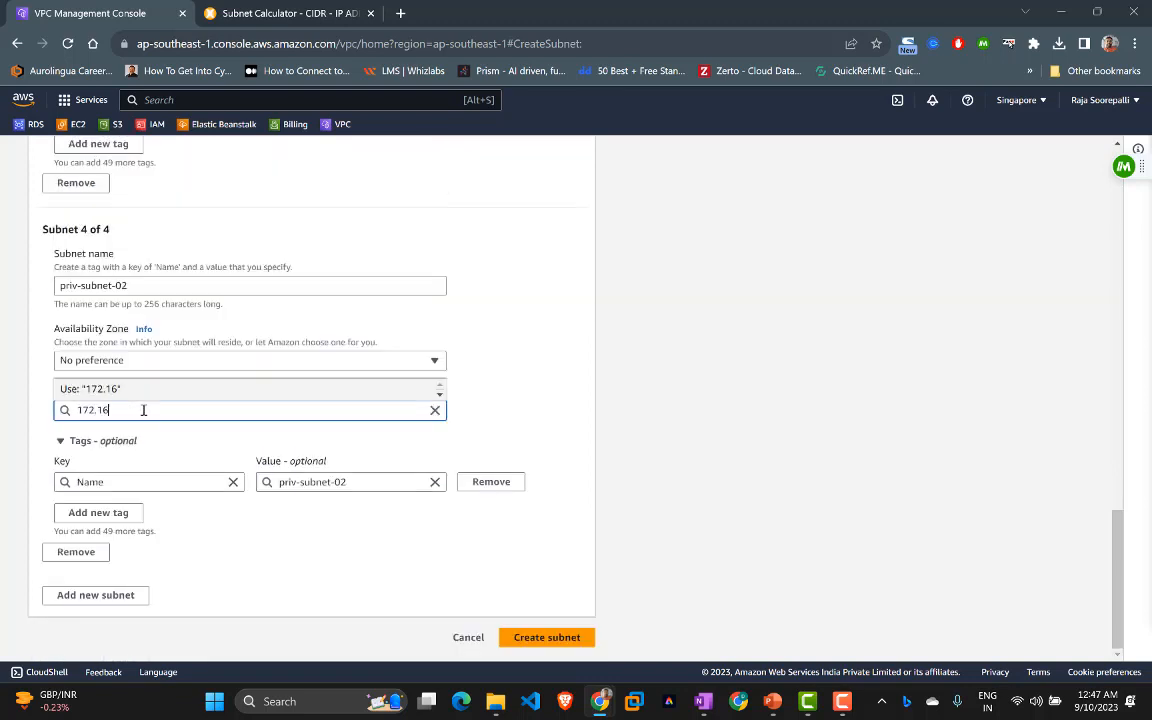
{"action": "type", "text": ".0.192/26"}
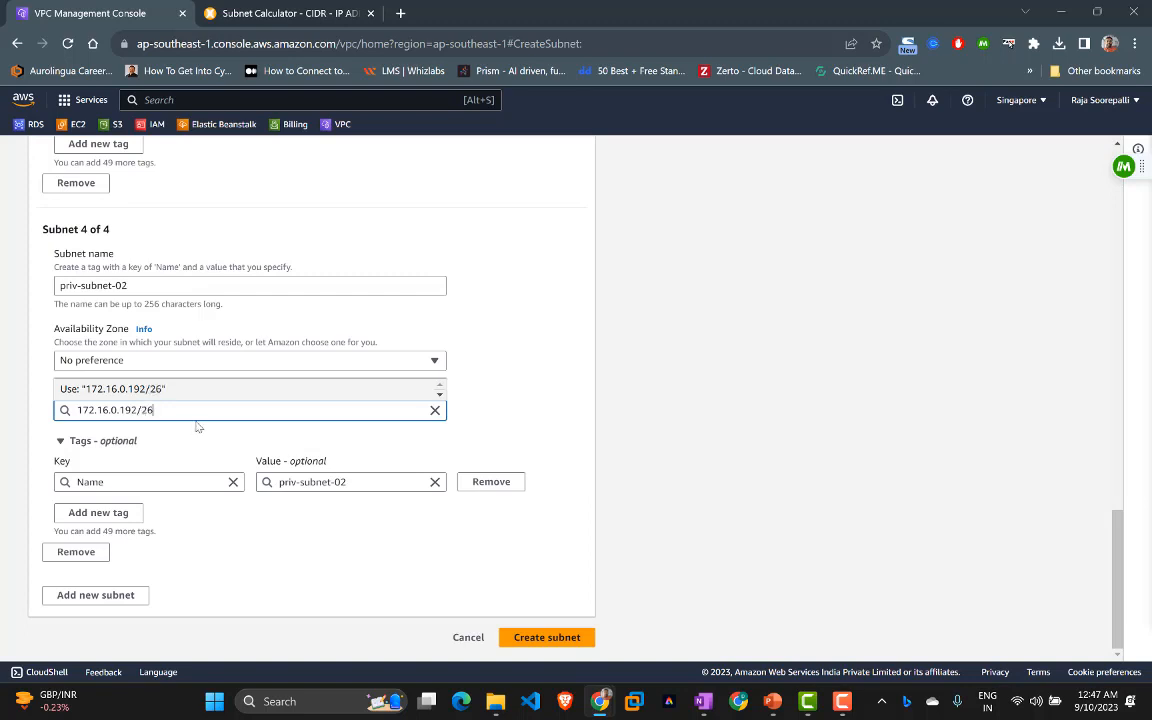
{"action": "left_click", "coordinate": [473, 393]}
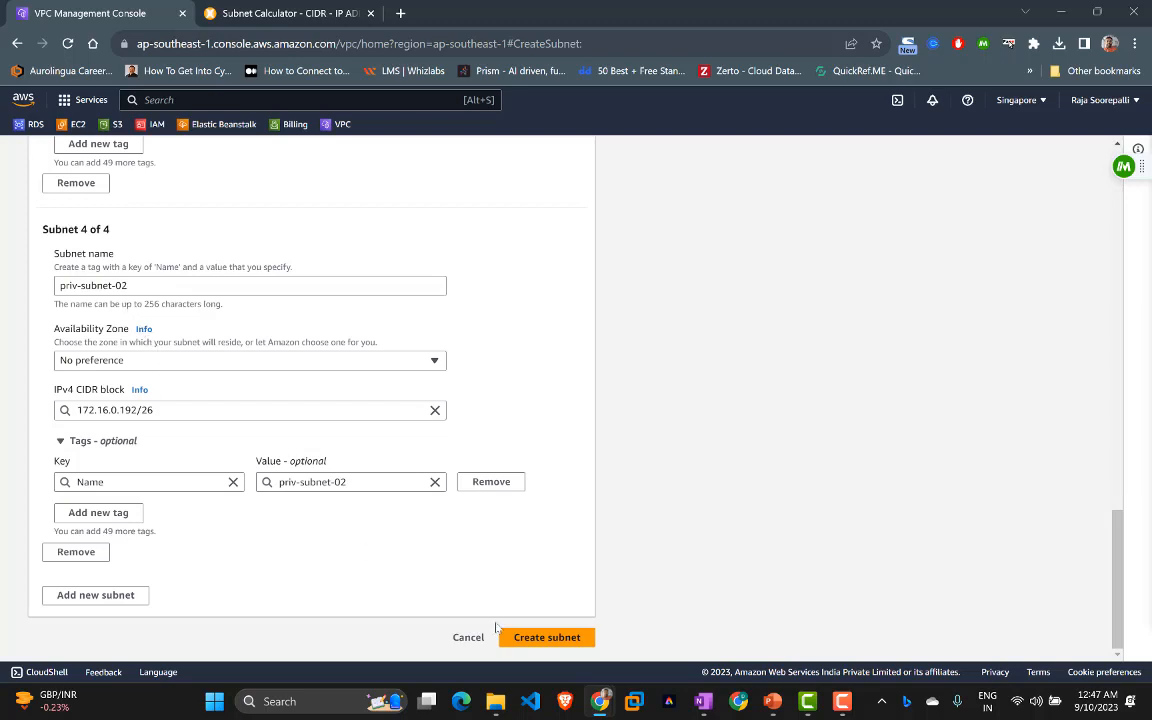
{"action": "left_click", "coordinate": [528, 639]}
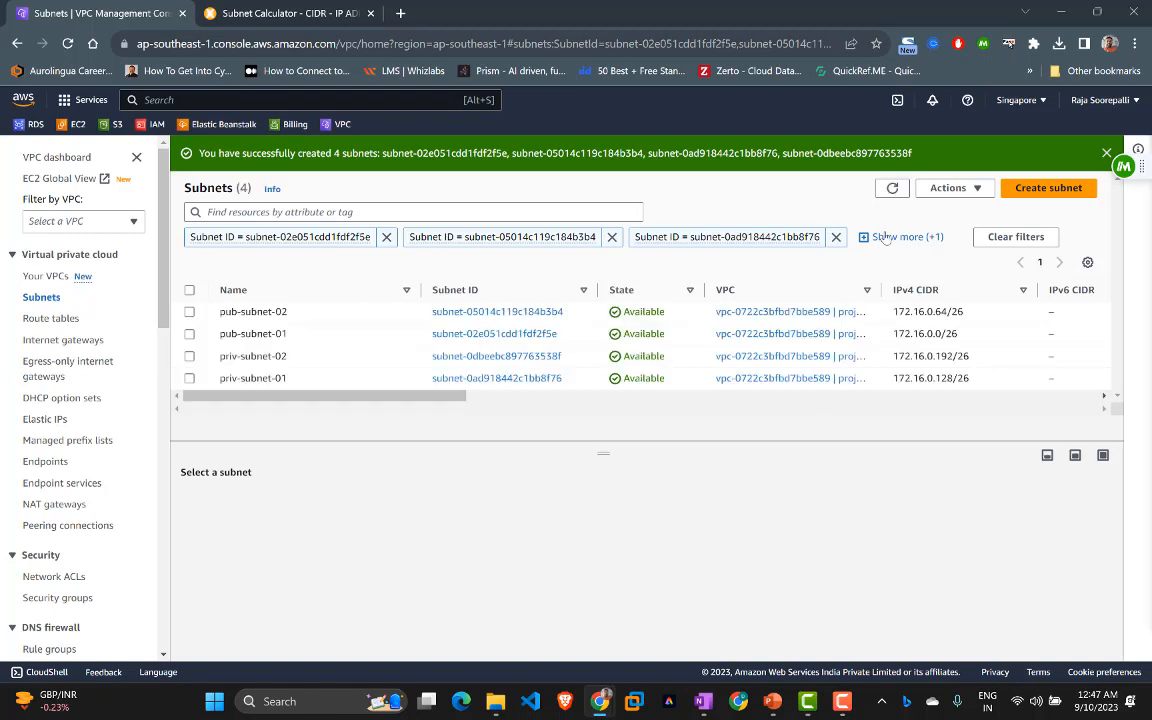
{"action": "left_click", "coordinate": [892, 188]}
Step: Name the project-01 VPC's unnamed main route table project01
{"action": "left_click", "coordinate": [53, 321]}
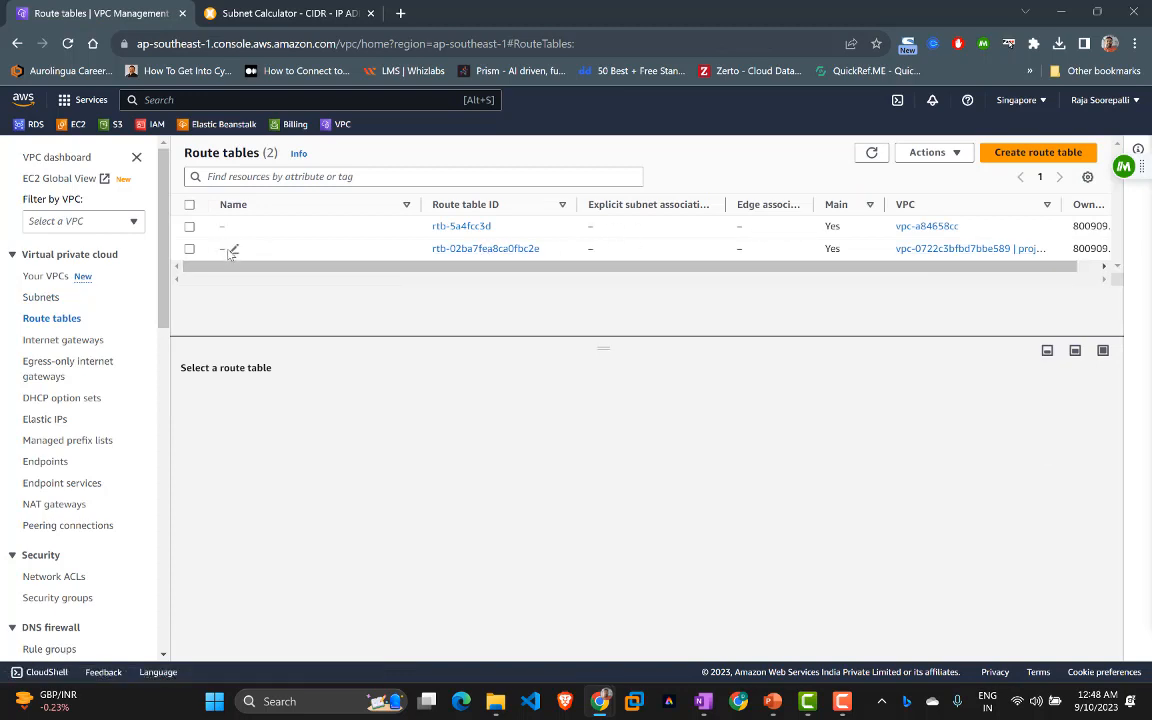
{"action": "left_click", "coordinate": [230, 250]}
{"action": "type", "text": "project01"}
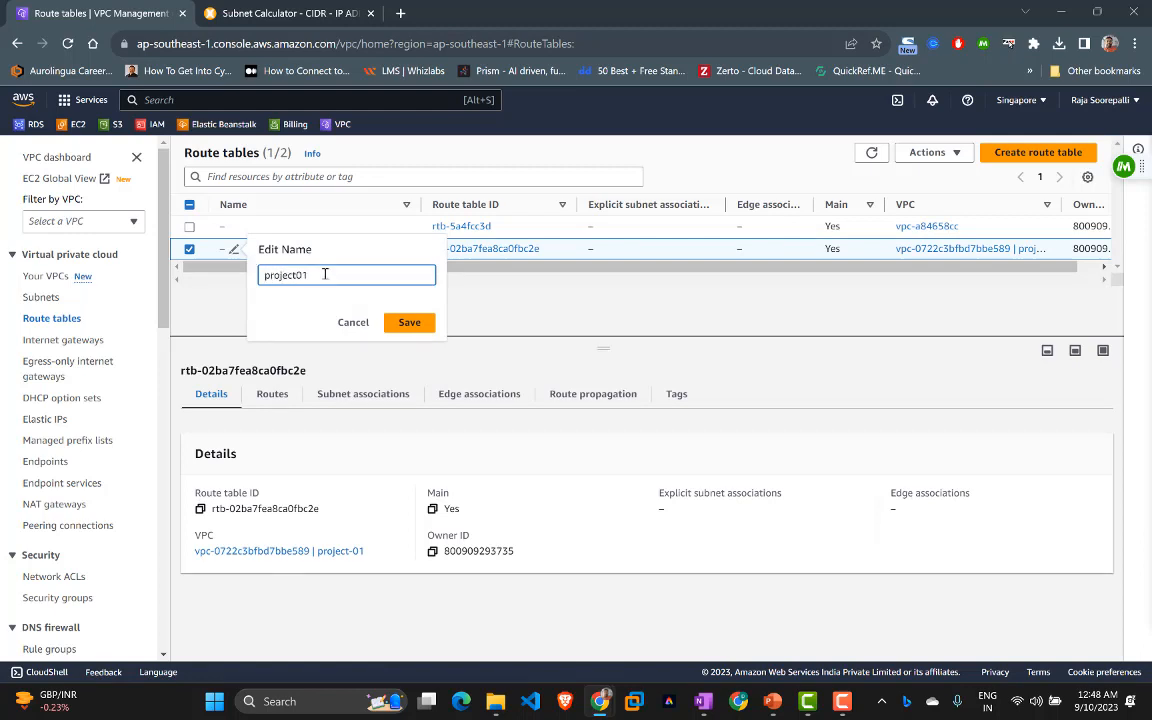
{"action": "left_click", "coordinate": [410, 323]}
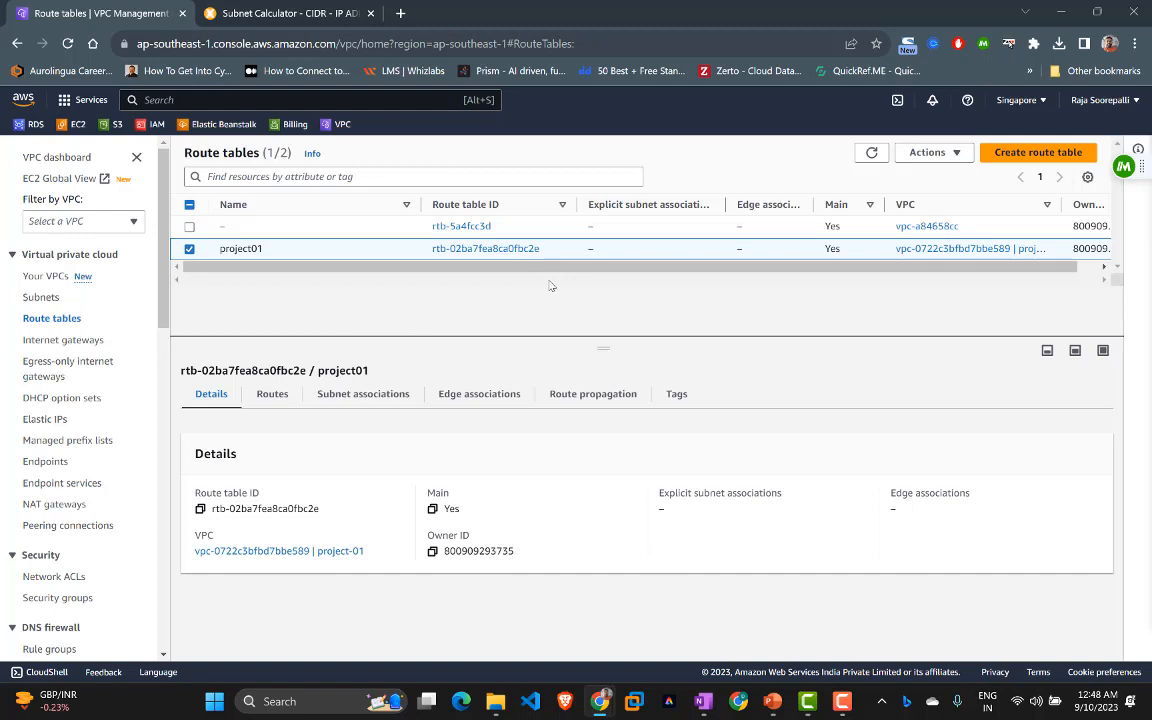
Step: Create route table my-priv-rt-01 in the project-01 VPC
{"action": "left_click", "coordinate": [1026, 155]}
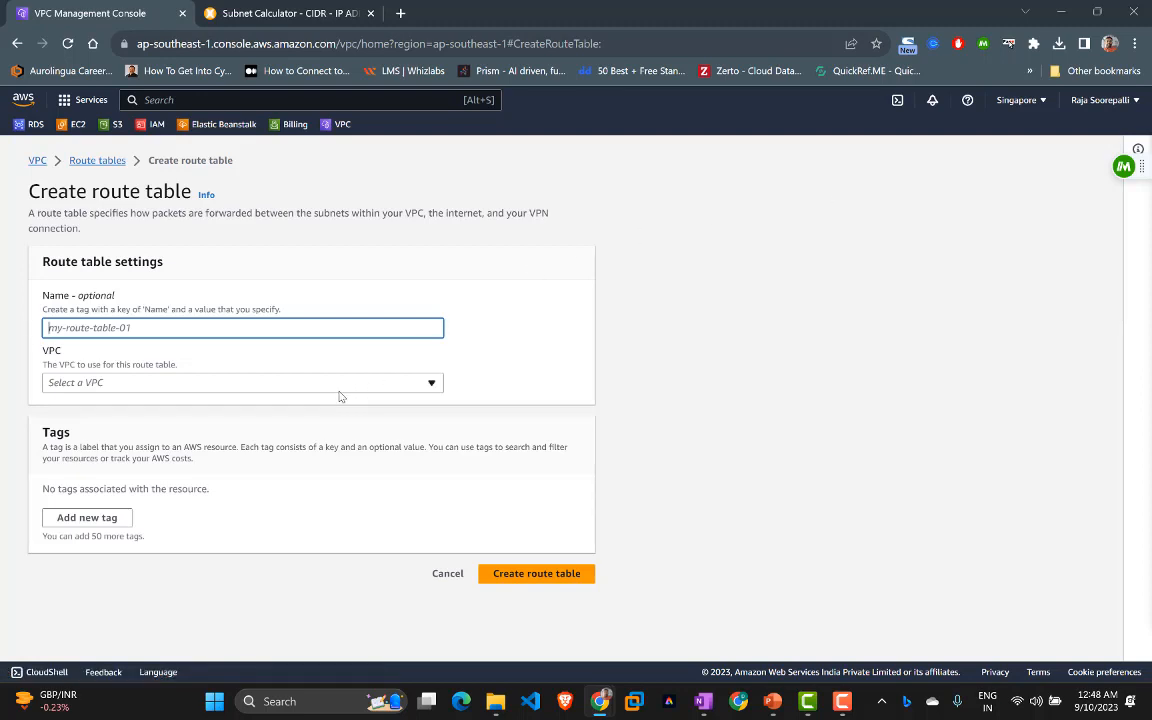
{"action": "type", "text": "my-rpvi"}
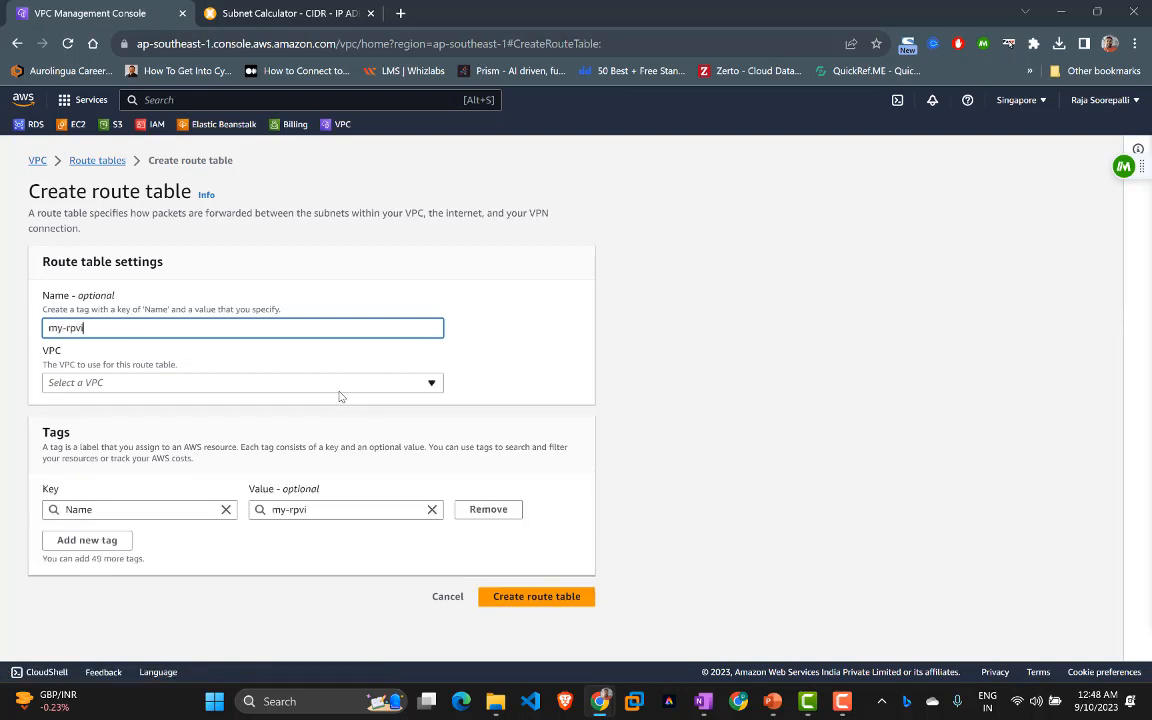
{"action": "key", "text": "BackSpace"}
{"action": "key", "text": "BackSpace"}
{"action": "key", "text": "BackSpace"}
{"action": "key", "text": "BackSpace"}
{"action": "type", "text": "priv-rt-01"}
{"action": "left_click", "coordinate": [262, 384]}
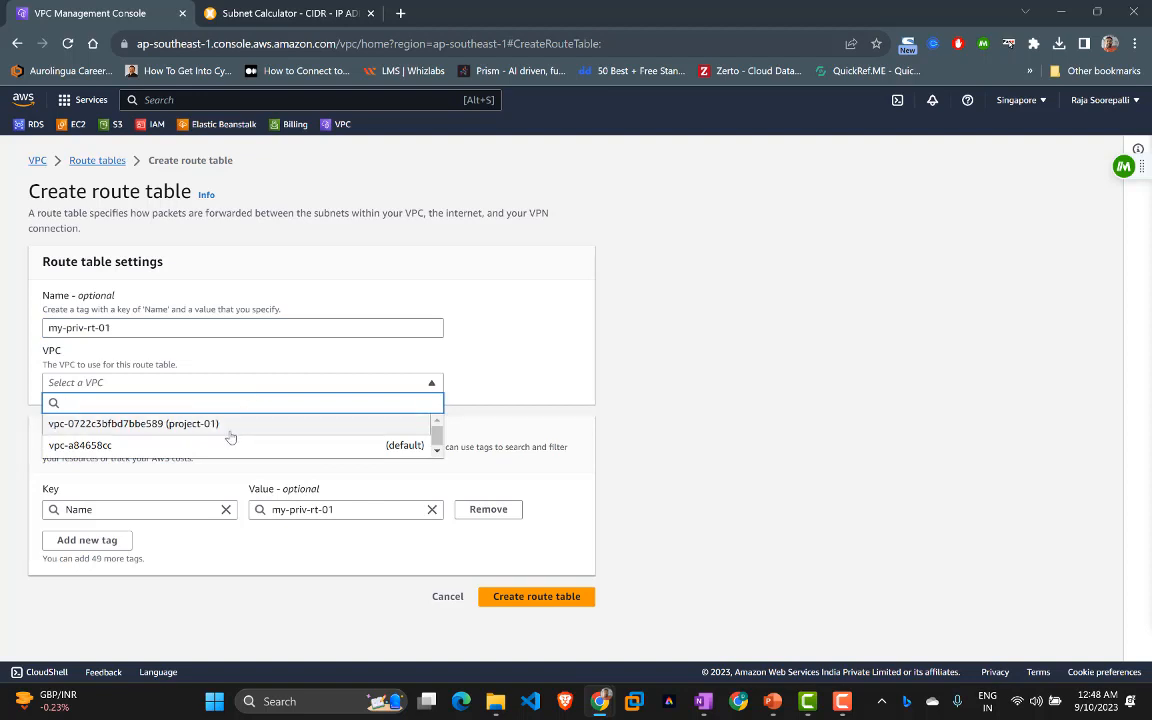
{"action": "left_click", "coordinate": [229, 428]}
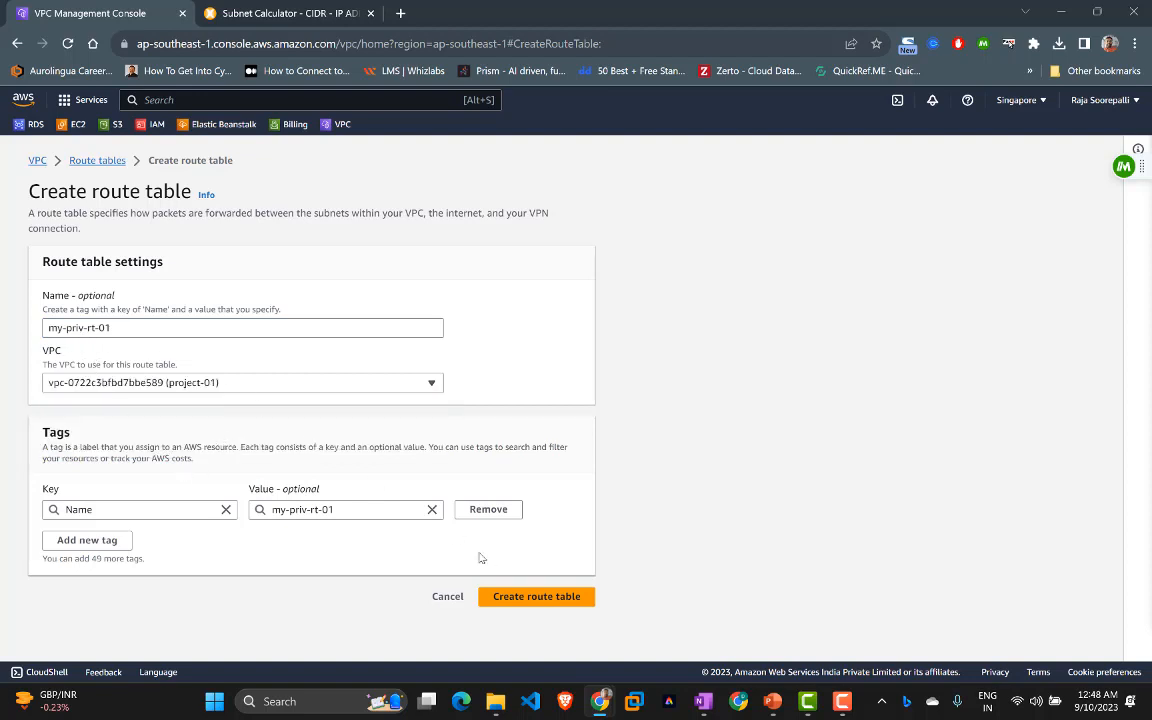
{"action": "left_click", "coordinate": [522, 597]}
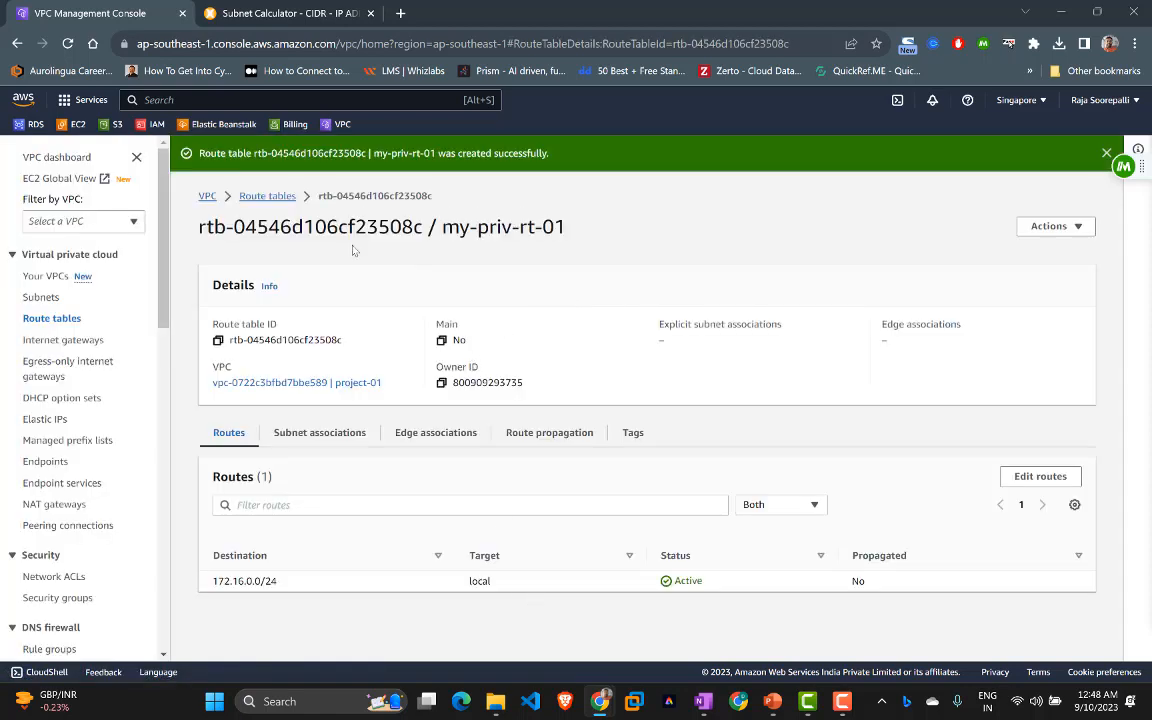
Step: Rename the project01 main route table to my-pub-rt-01
{"action": "left_click", "coordinate": [1074, 232]}
{"action": "left_click", "coordinate": [852, 264]}
{"action": "left_click", "coordinate": [44, 320]}
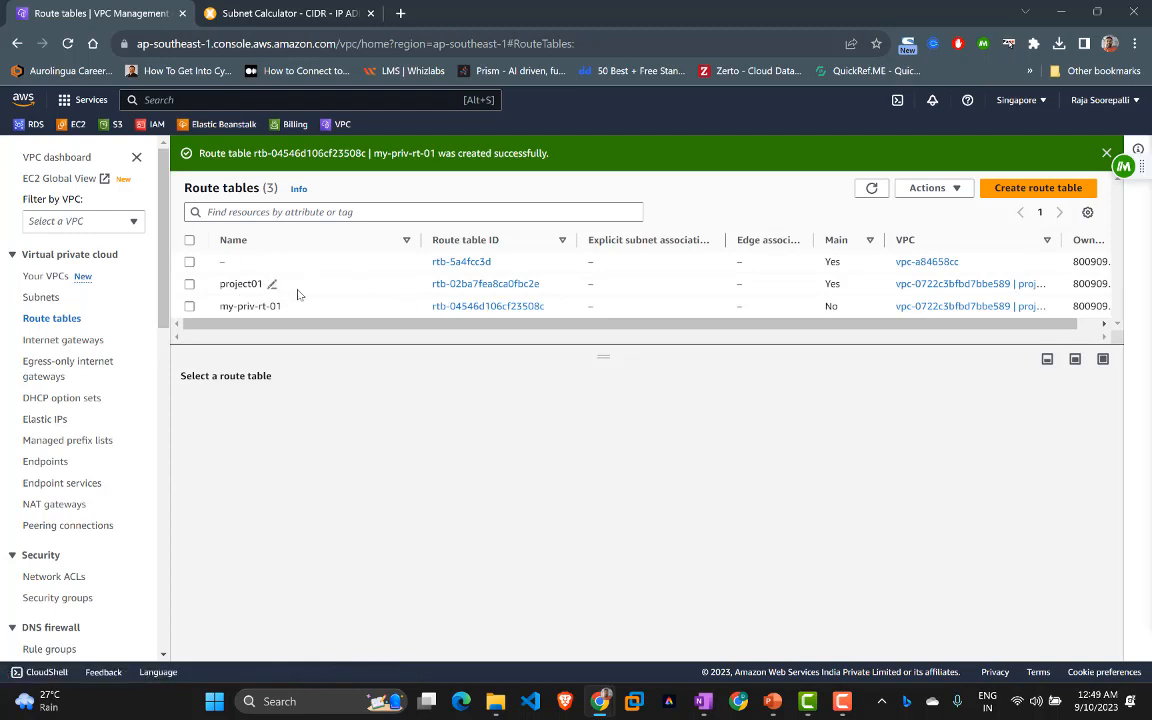
{"action": "left_click", "coordinate": [271, 285]}
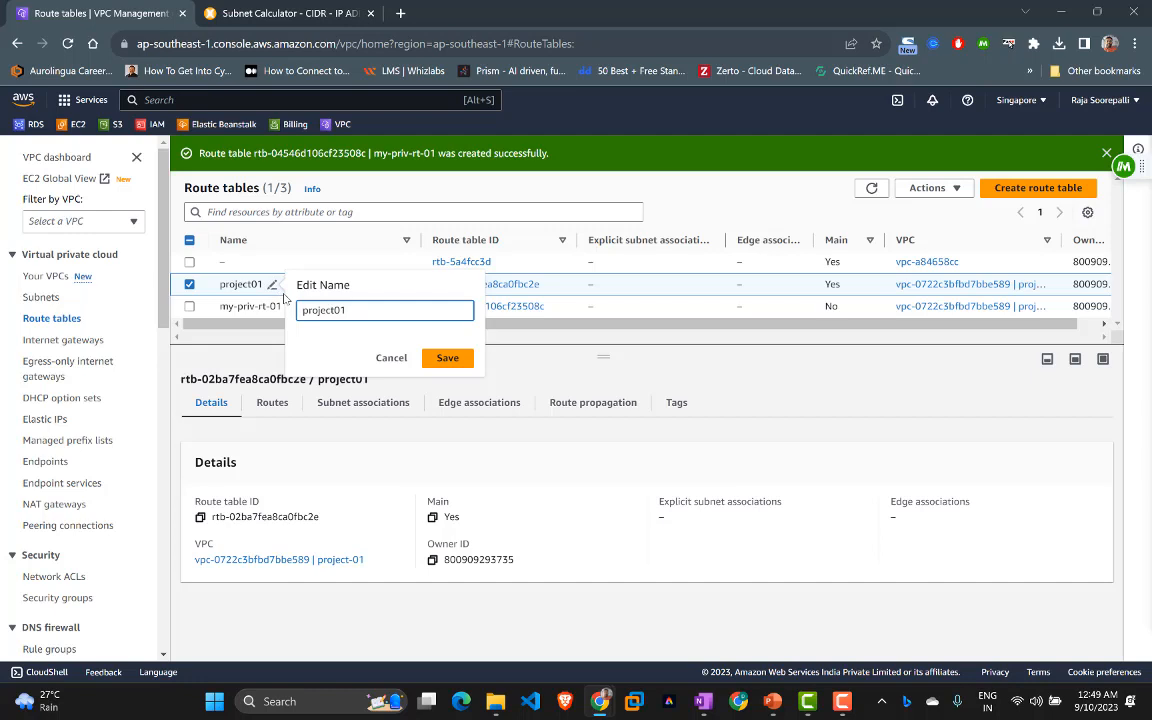
{"action": "key", "text": "Home"}
{"action": "type", "text": "my-pub-rt"}
{"action": "key", "text": "Delete"}
{"action": "key", "text": "Delete"}
{"action": "key", "text": "Delete"}
{"action": "key", "text": "Delete"}
{"action": "key", "text": "Delete"}
{"action": "key", "text": "Delete"}
{"action": "key", "text": "Delete"}
{"action": "type", "text": "-"}
{"action": "left_click", "coordinate": [447, 357]}
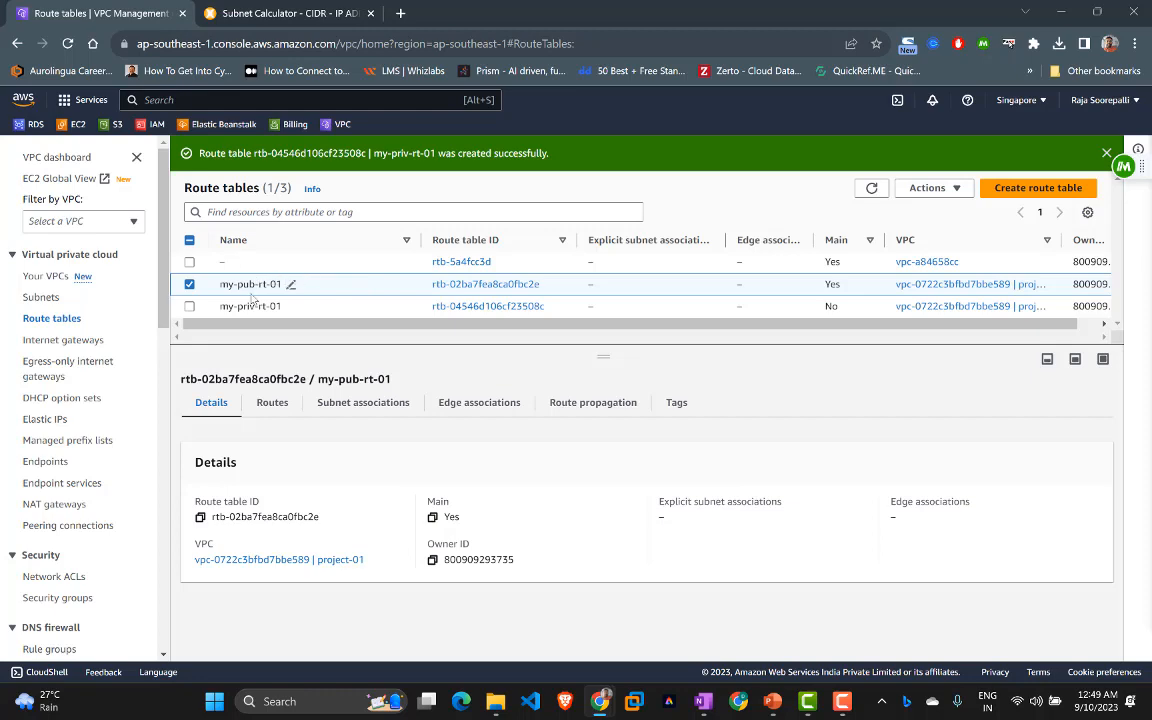
Step: Associate my-pub-rt-01 with pub-subnet-01 and pub-subnet-02
{"action": "left_click", "coordinate": [346, 405]}
{"action": "scroll", "coordinate": [334, 432], "scroll_direction": "down", "scroll_amount": 3}
{"action": "scroll", "coordinate": [334, 432], "scroll_direction": "up", "scroll_amount": 3}
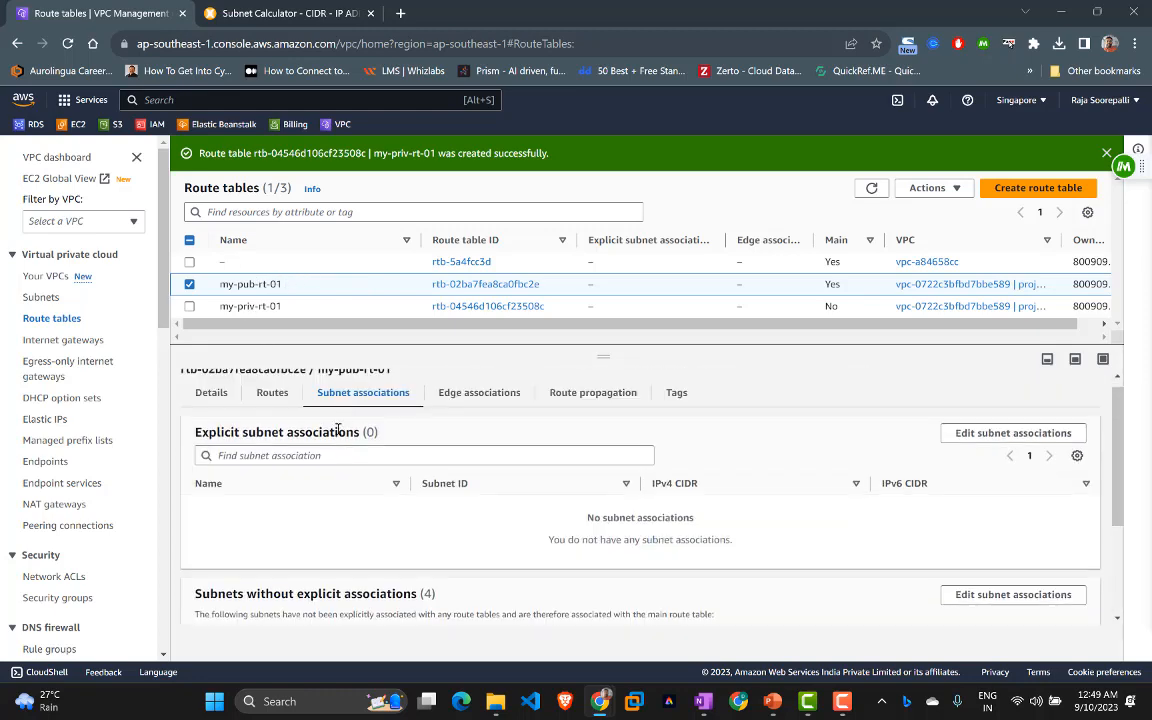
{"action": "scroll", "coordinate": [318, 456], "scroll_direction": "down", "scroll_amount": 3}
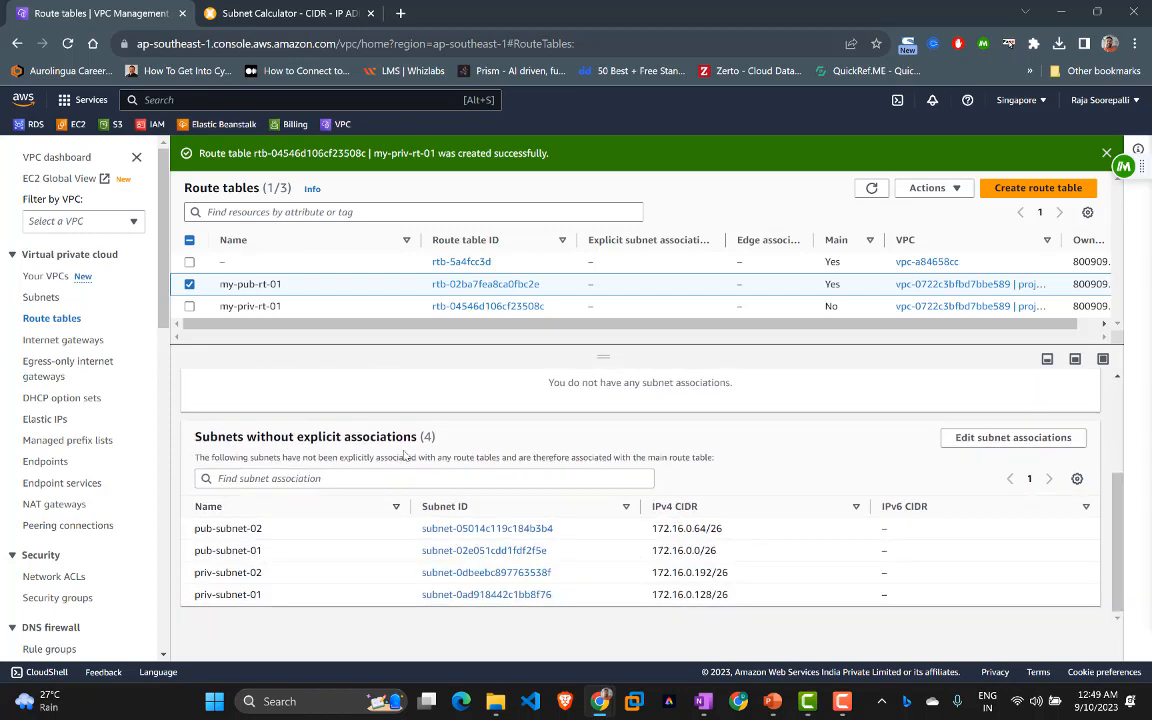
{"action": "scroll", "coordinate": [400, 460], "scroll_direction": "up", "scroll_amount": 3}
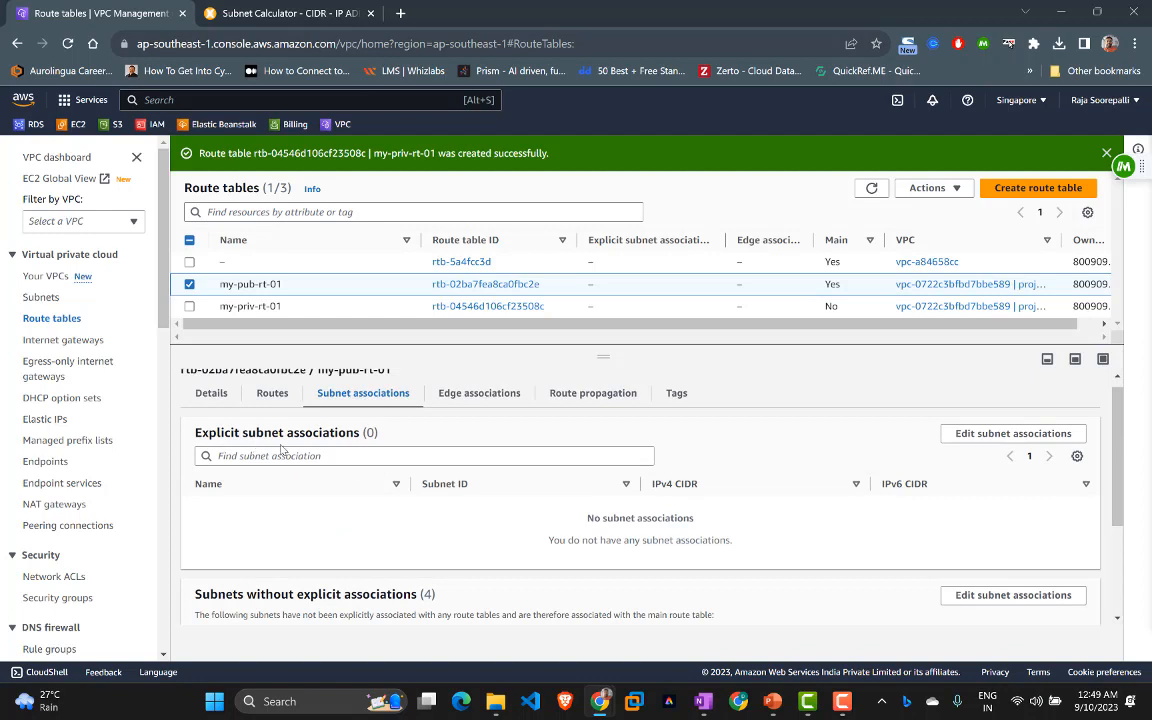
{"action": "left_click", "coordinate": [987, 441]}
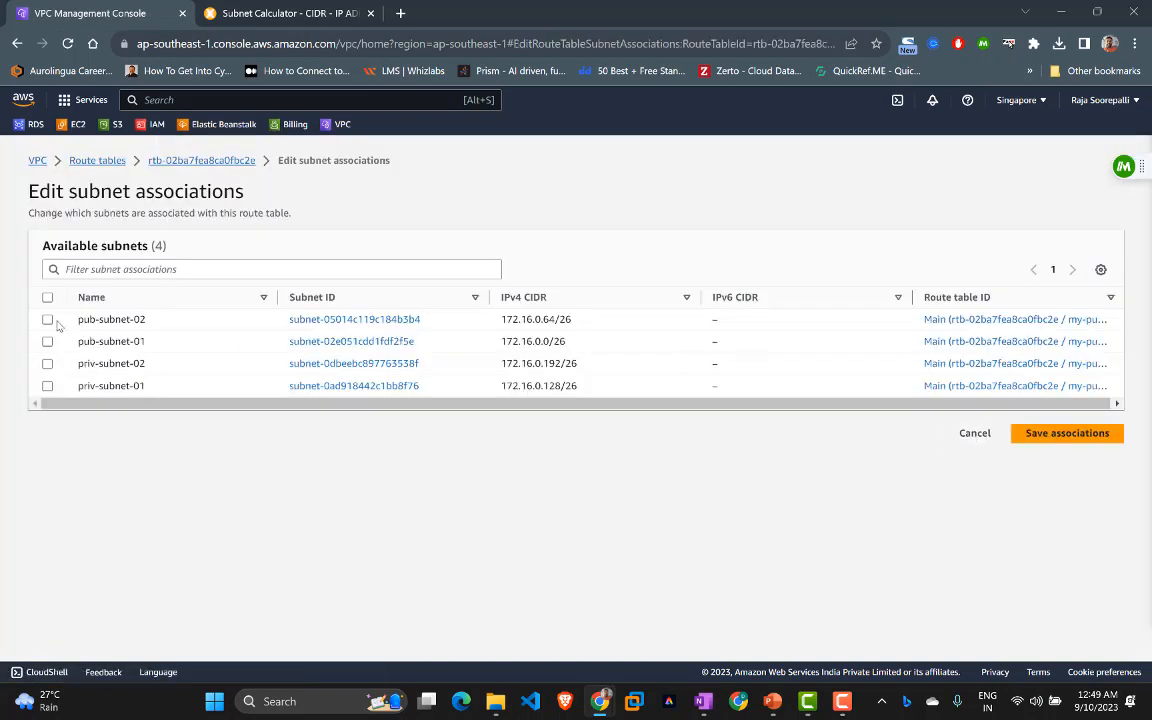
{"action": "left_click", "coordinate": [47, 319]}
{"action": "left_click", "coordinate": [47, 341]}
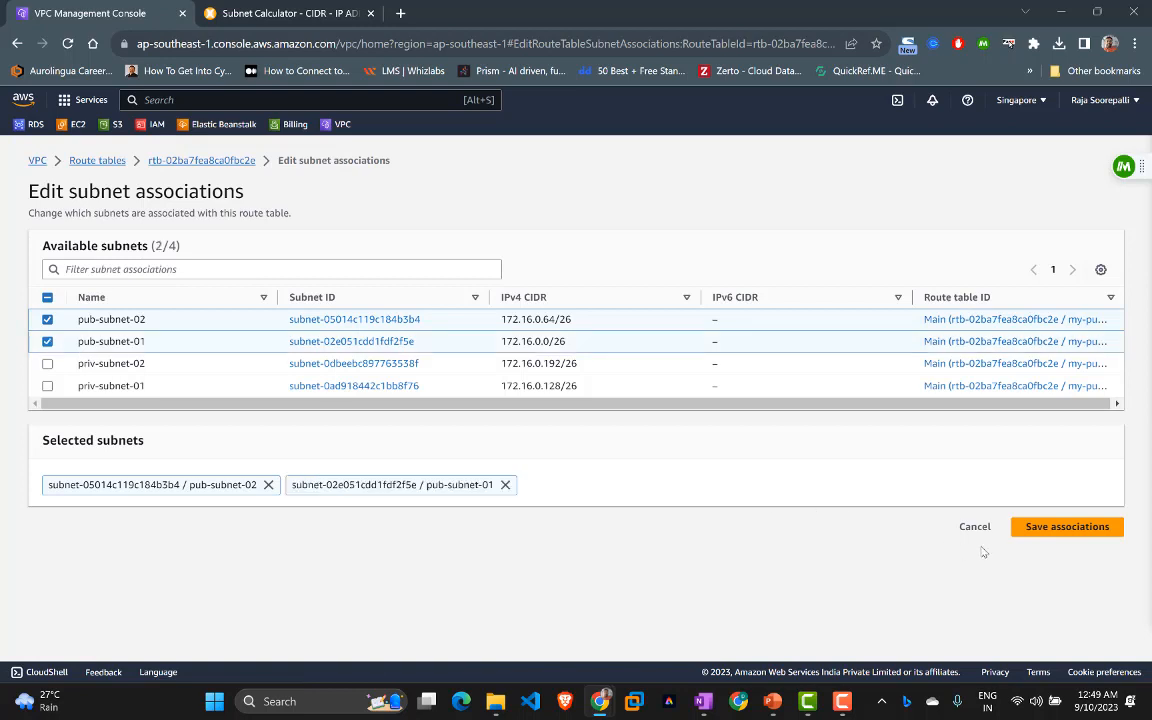
{"action": "left_click", "coordinate": [1037, 532]}
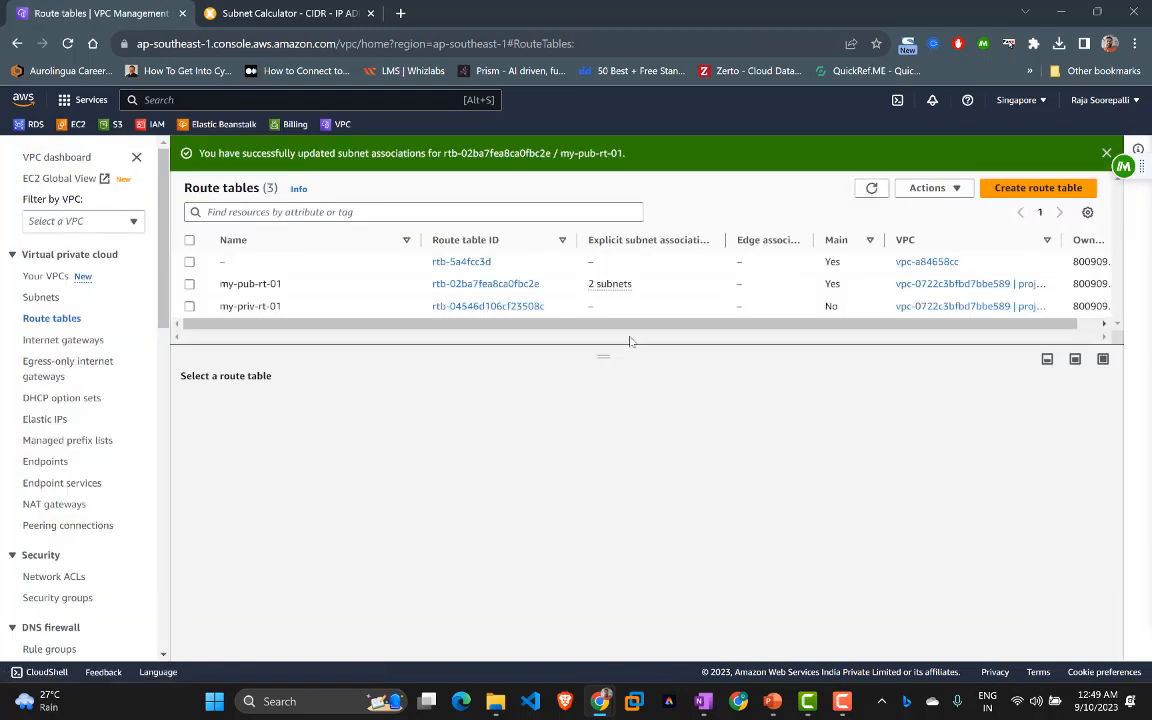
Step: Associate my-priv-rt-01 with priv-subnet-01 and priv-subnet-02
{"action": "left_click", "coordinate": [190, 307]}
{"action": "left_click", "coordinate": [346, 406]}
{"action": "scroll", "coordinate": [860, 520], "scroll_direction": "down", "scroll_amount": 2}
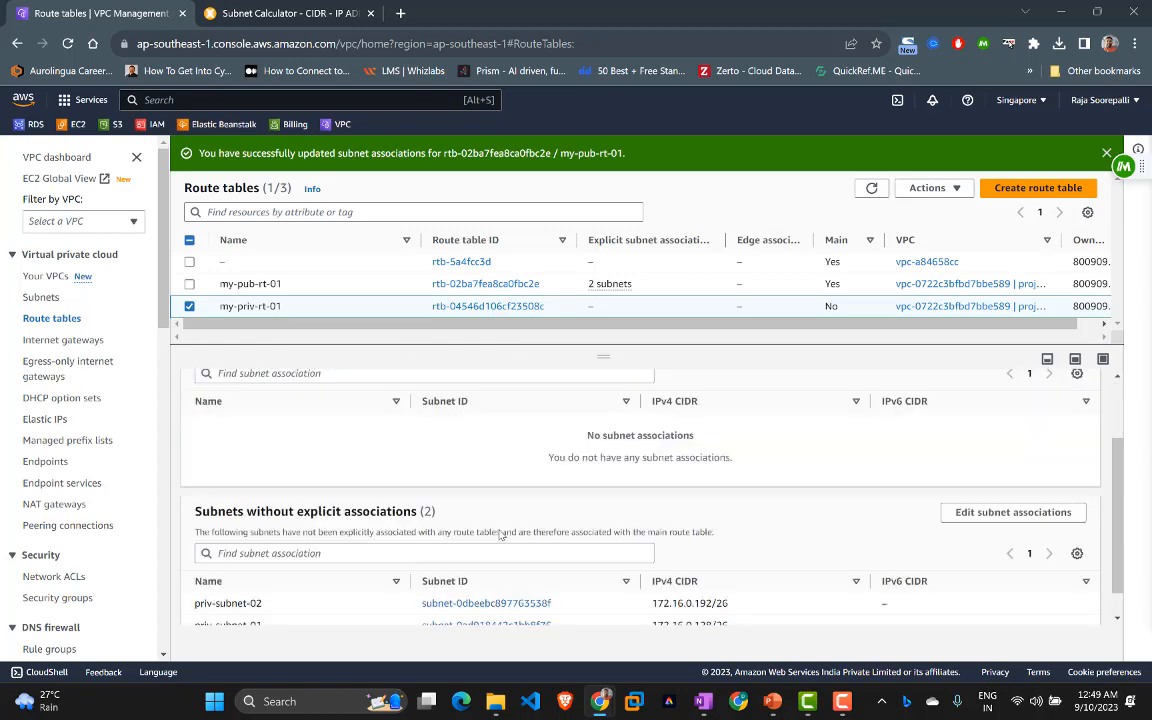
{"action": "scroll", "coordinate": [879, 474], "scroll_direction": "up", "scroll_amount": 2}
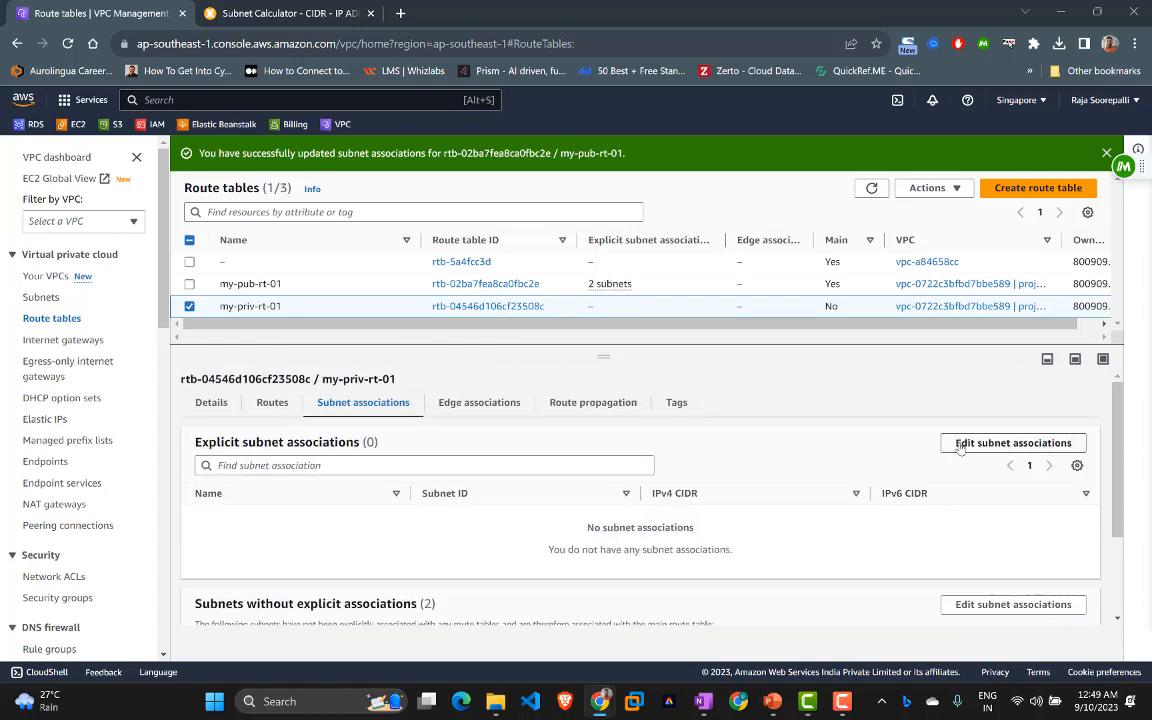
{"action": "left_click", "coordinate": [957, 443]}
{"action": "left_click", "coordinate": [47, 363]}
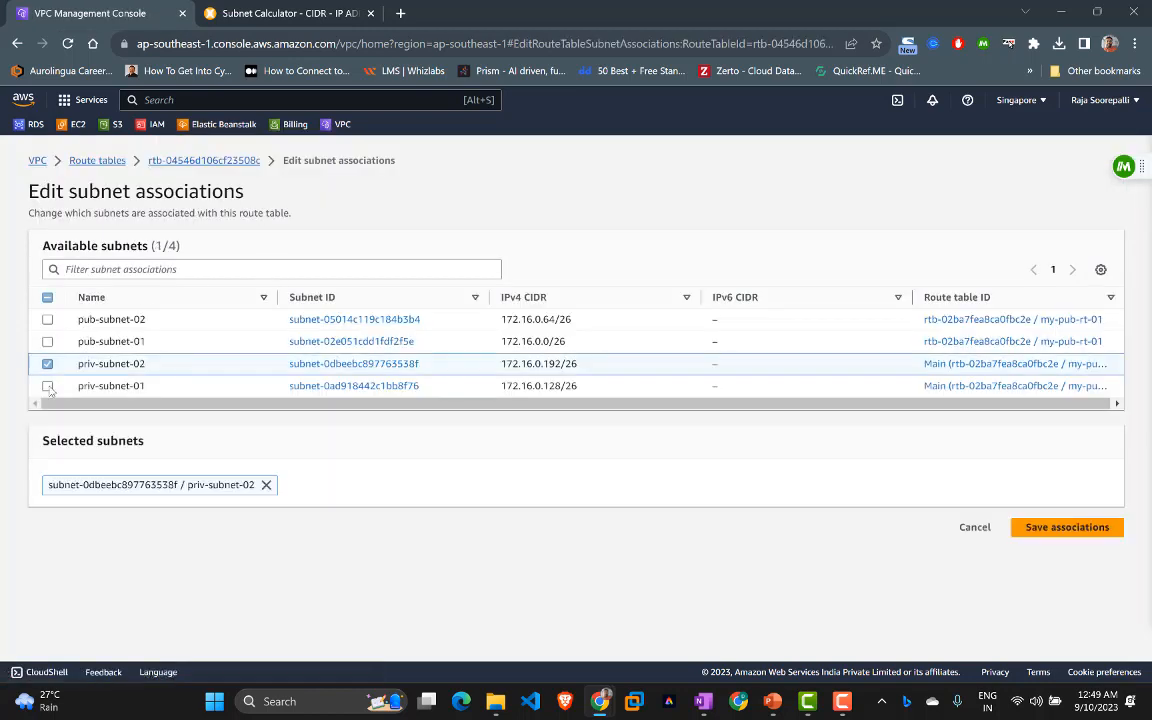
{"action": "left_click", "coordinate": [47, 385]}
{"action": "left_click", "coordinate": [1027, 523]}
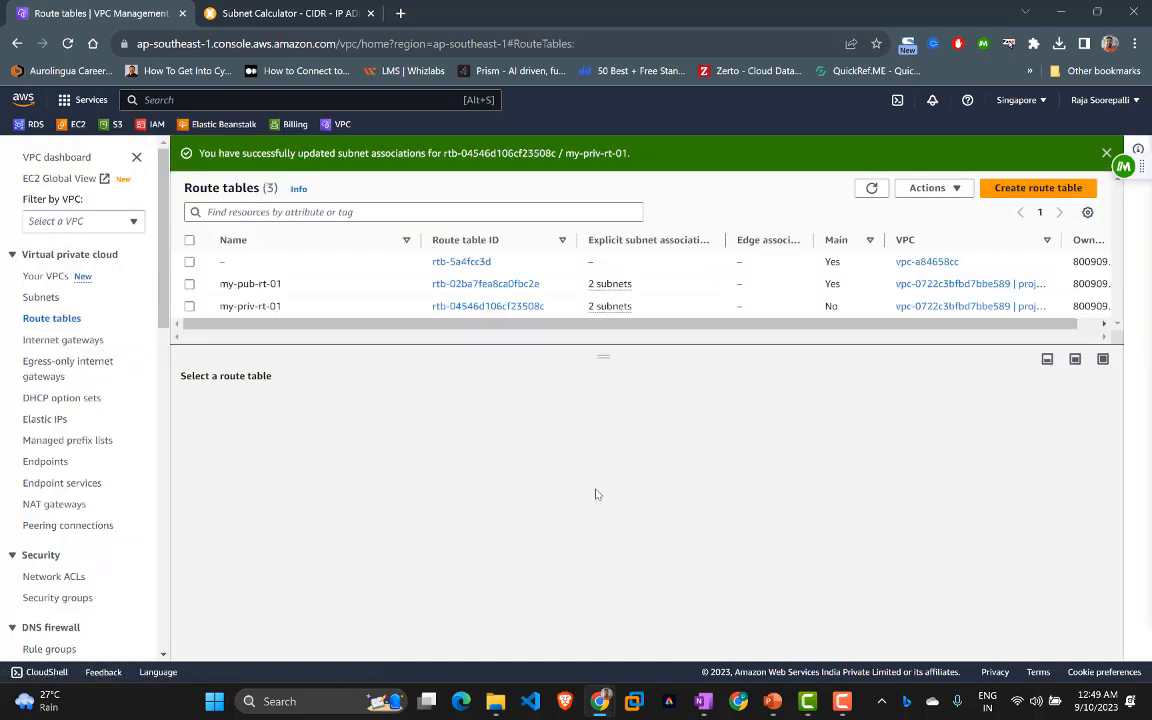
Step: Review the project-01 VPC resource map, then view the Internet gateways list
{"action": "left_click", "coordinate": [45, 278]}
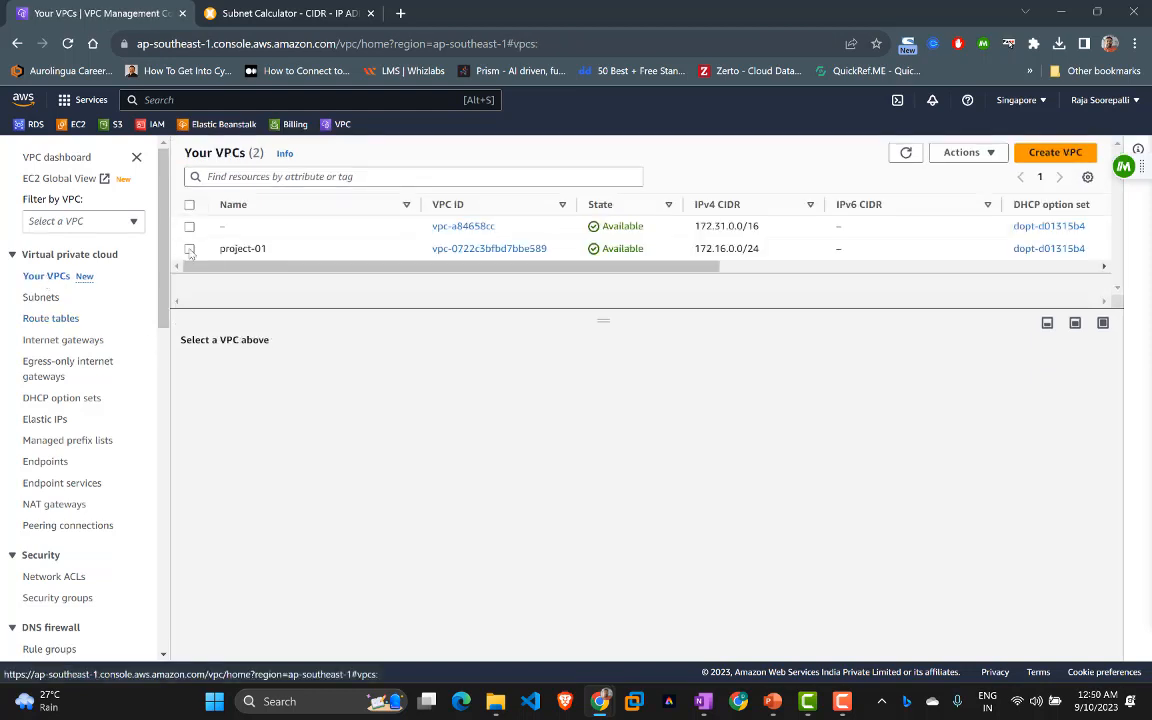
{"action": "left_click", "coordinate": [189, 250]}
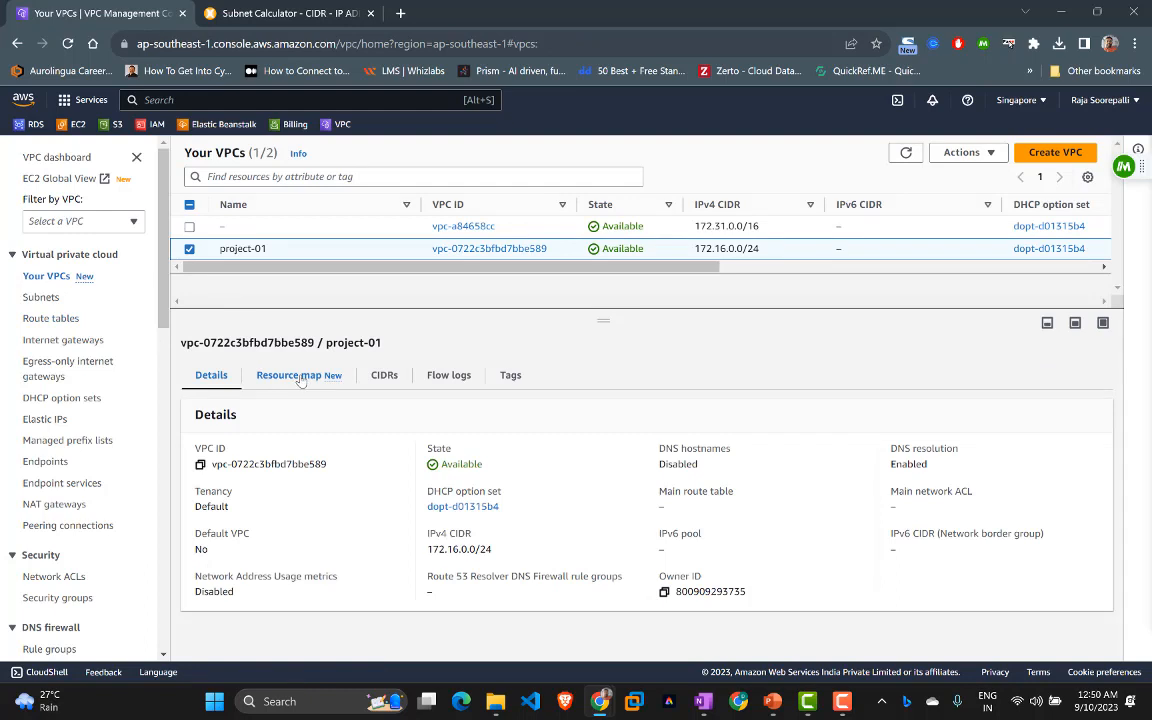
{"action": "left_click", "coordinate": [300, 378]}
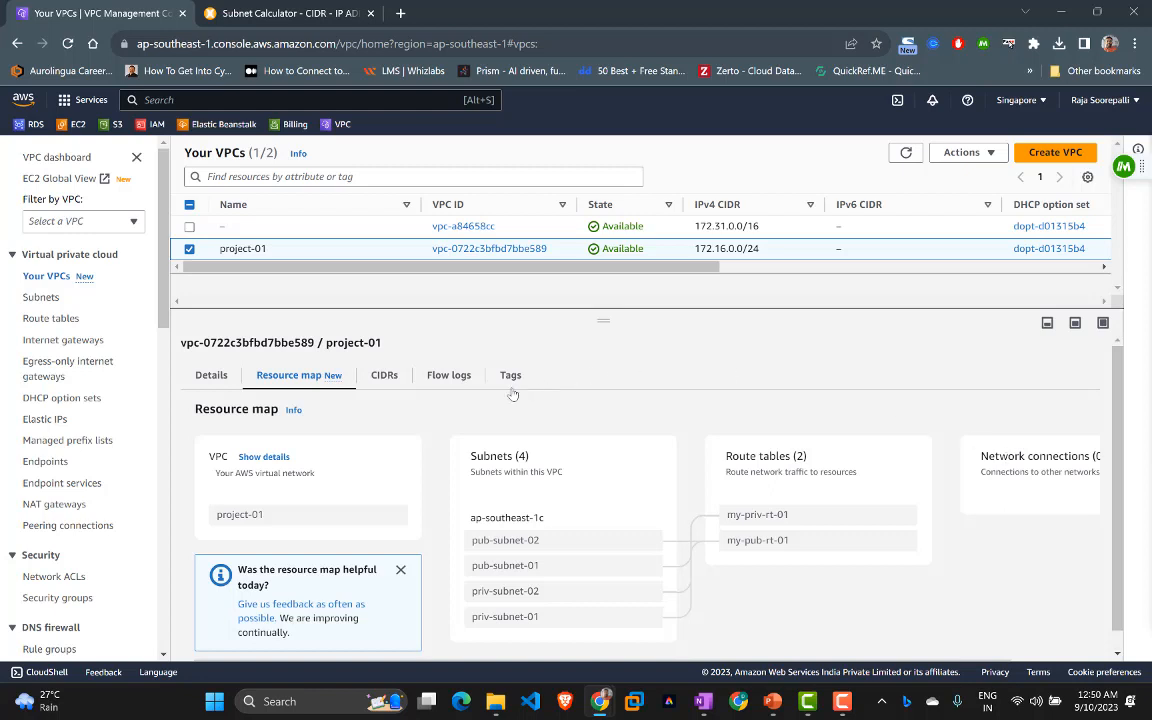
{"action": "left_click", "coordinate": [56, 341]}
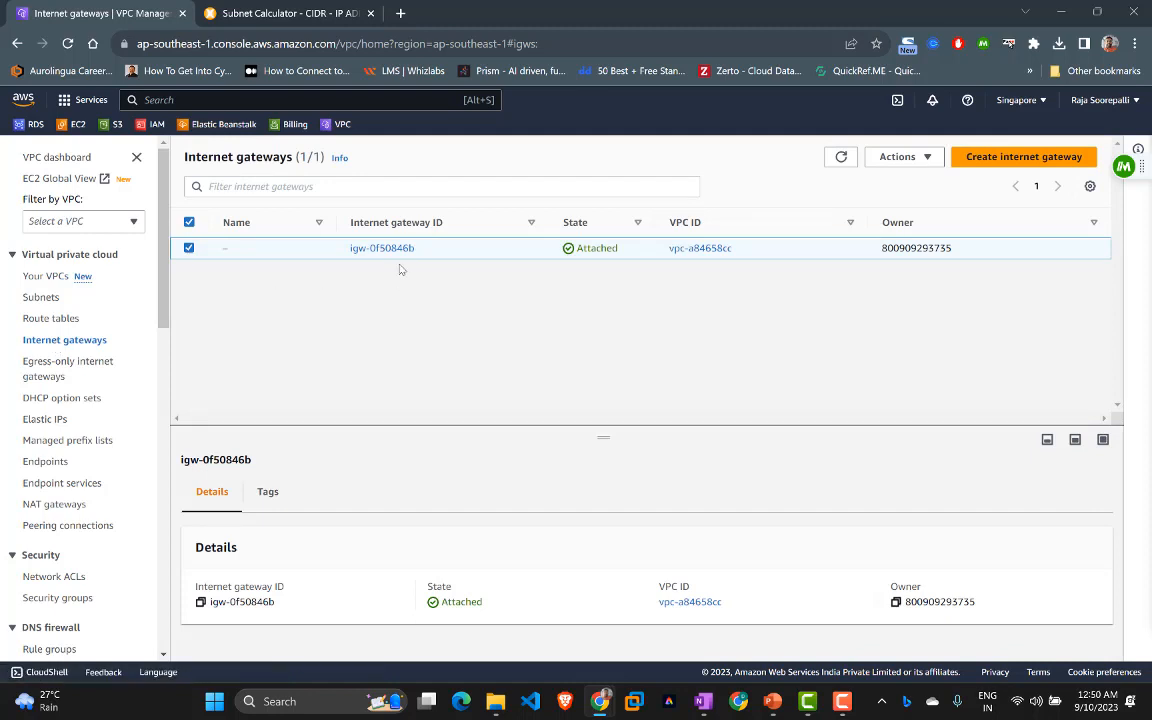
Step: Create a new internet gateway with the name tag project-ig-01
{"action": "left_click", "coordinate": [980, 161]}
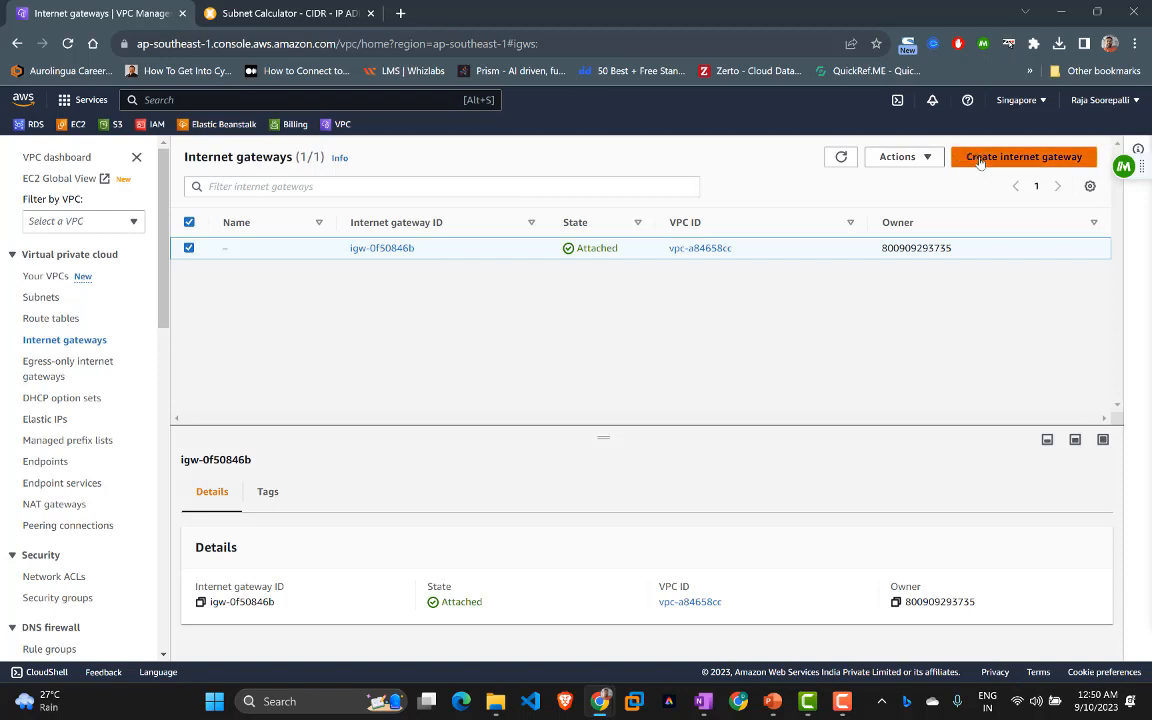
{"action": "left_click", "coordinate": [181, 348]}
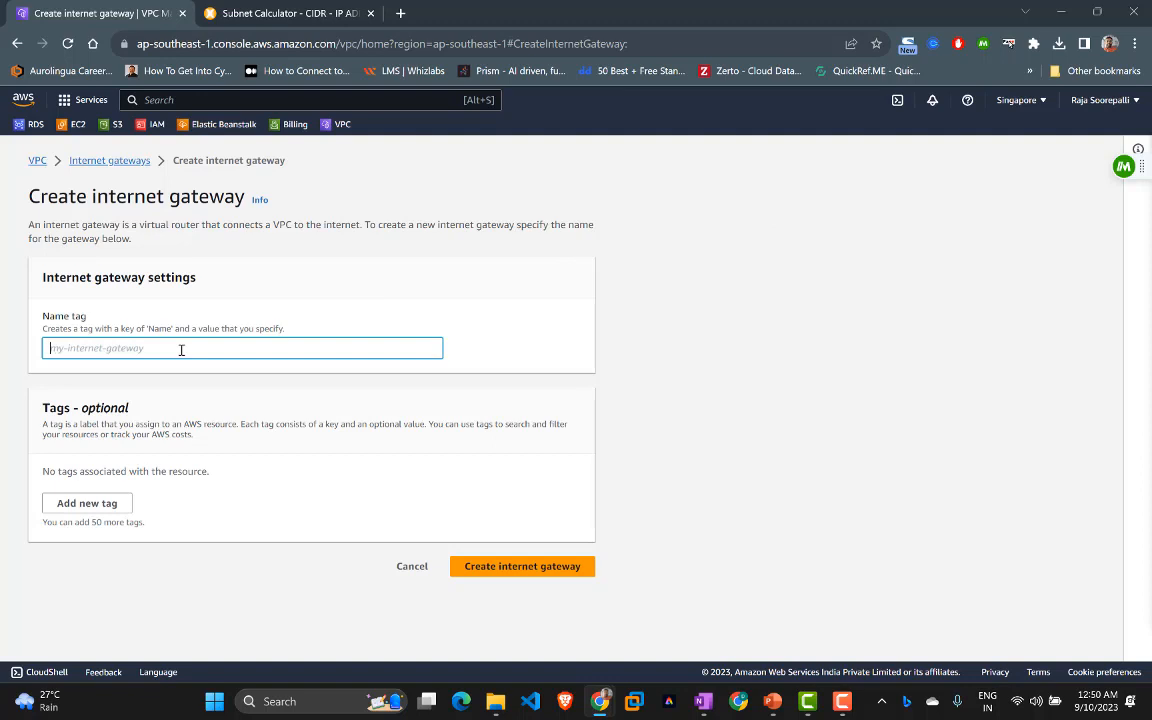
{"action": "type", "text": "project-g"}
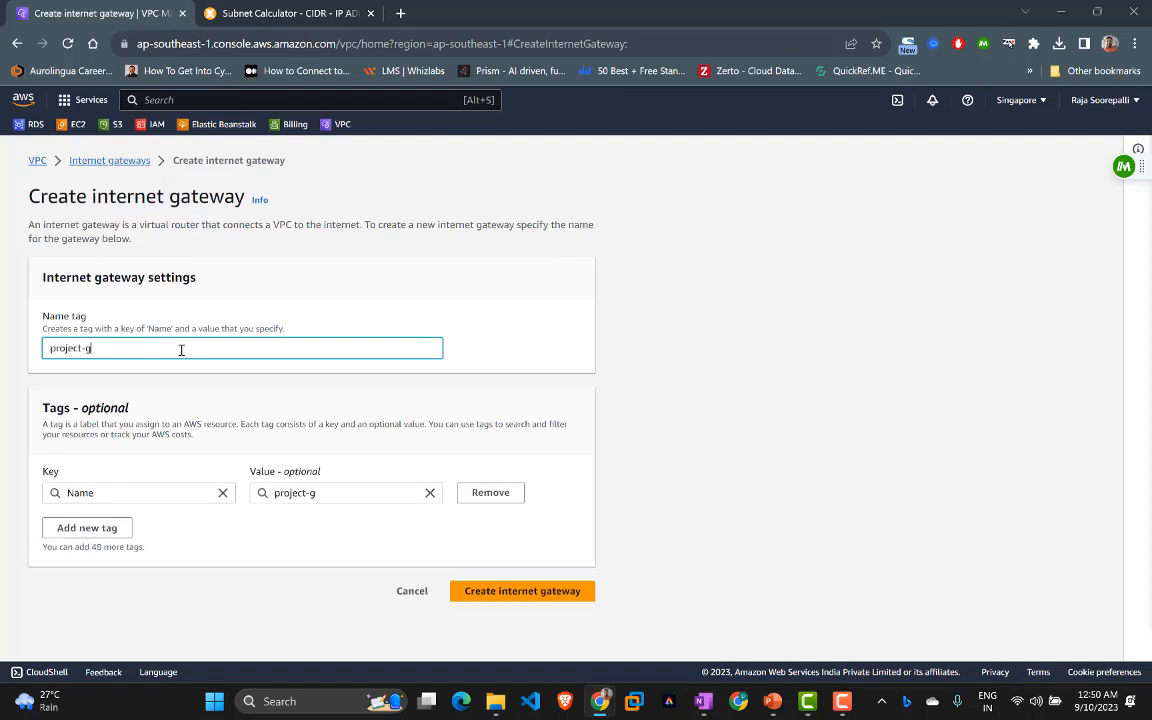
{"action": "type", "text": "ig-01"}
{"action": "left_click", "coordinate": [500, 592]}
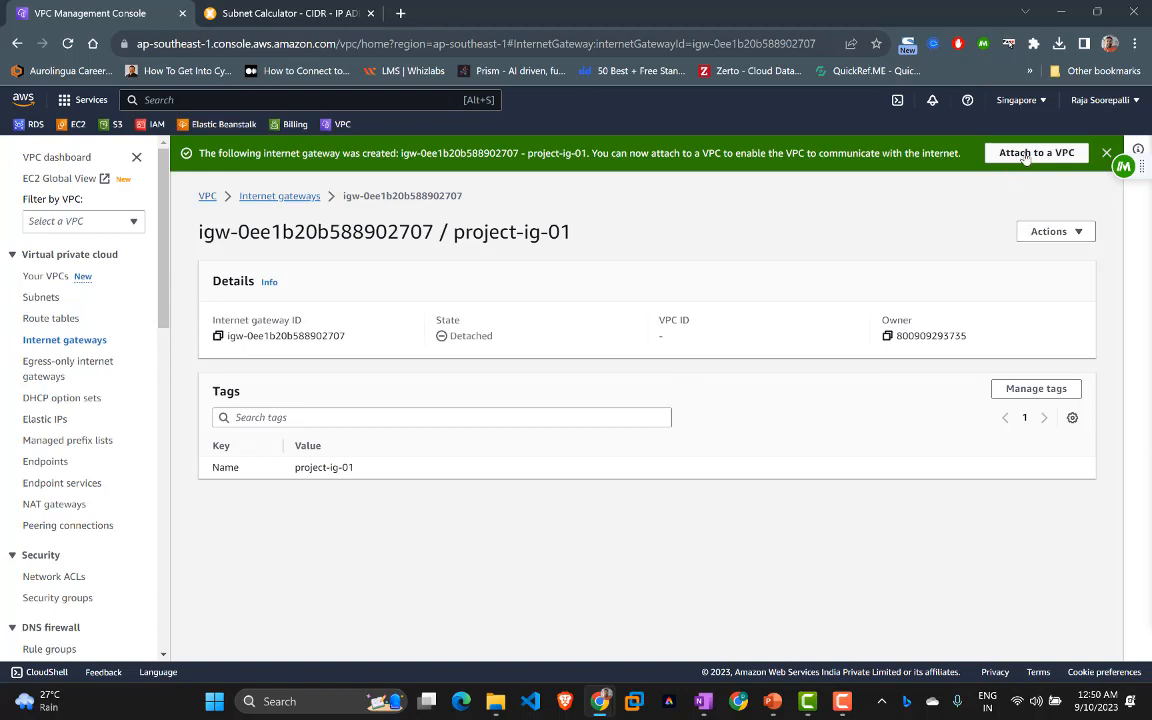
Step: Attach project-ig-01 to VPC vpc-0722c3bfbd7bbe589 (project-01), then return to Your VPCs
{"action": "left_click", "coordinate": [1060, 158]}
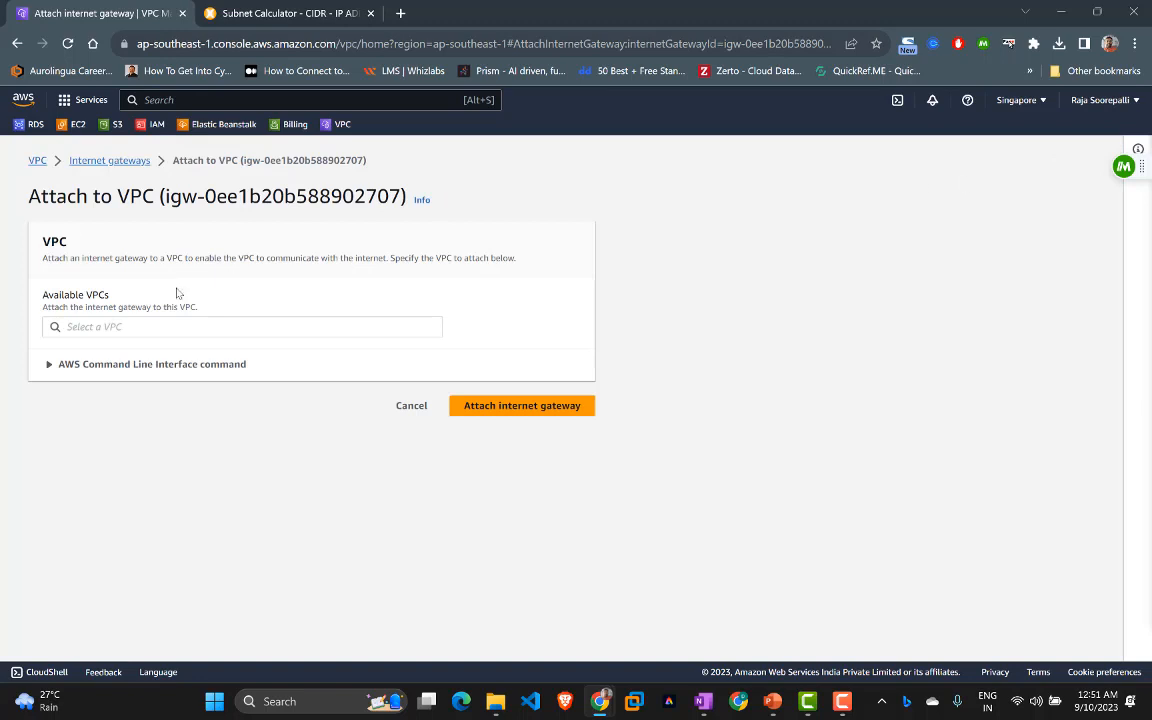
{"action": "left_click", "coordinate": [80, 327]}
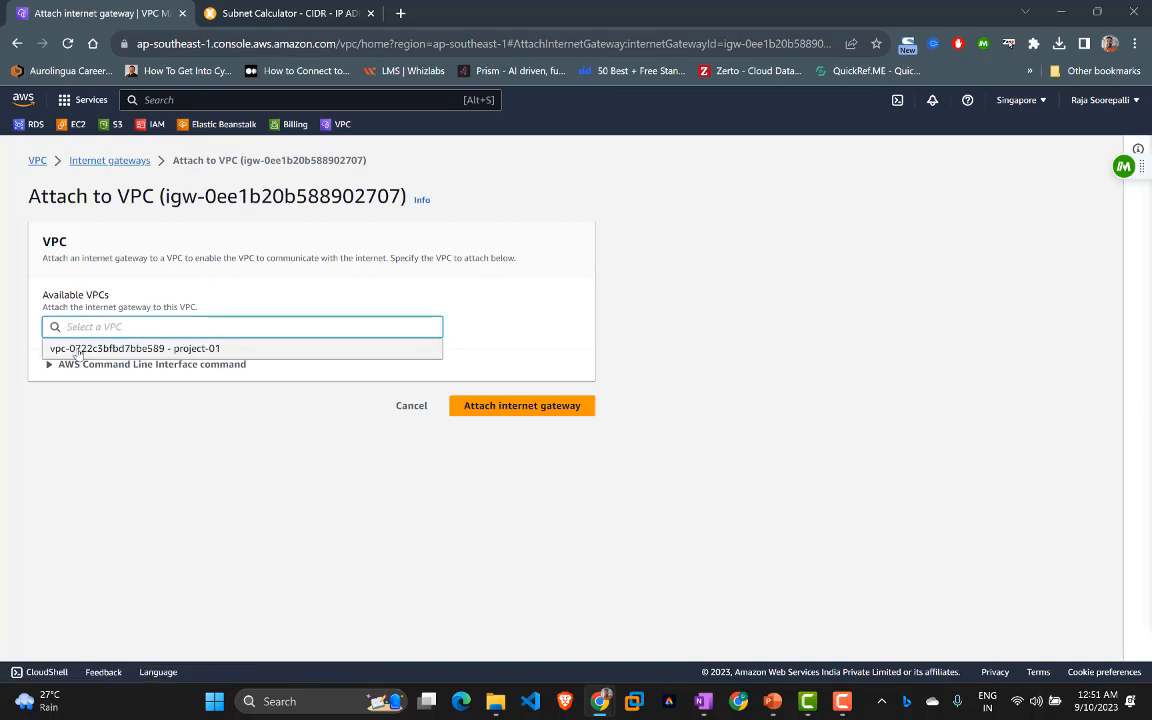
{"action": "left_click", "coordinate": [77, 352]}
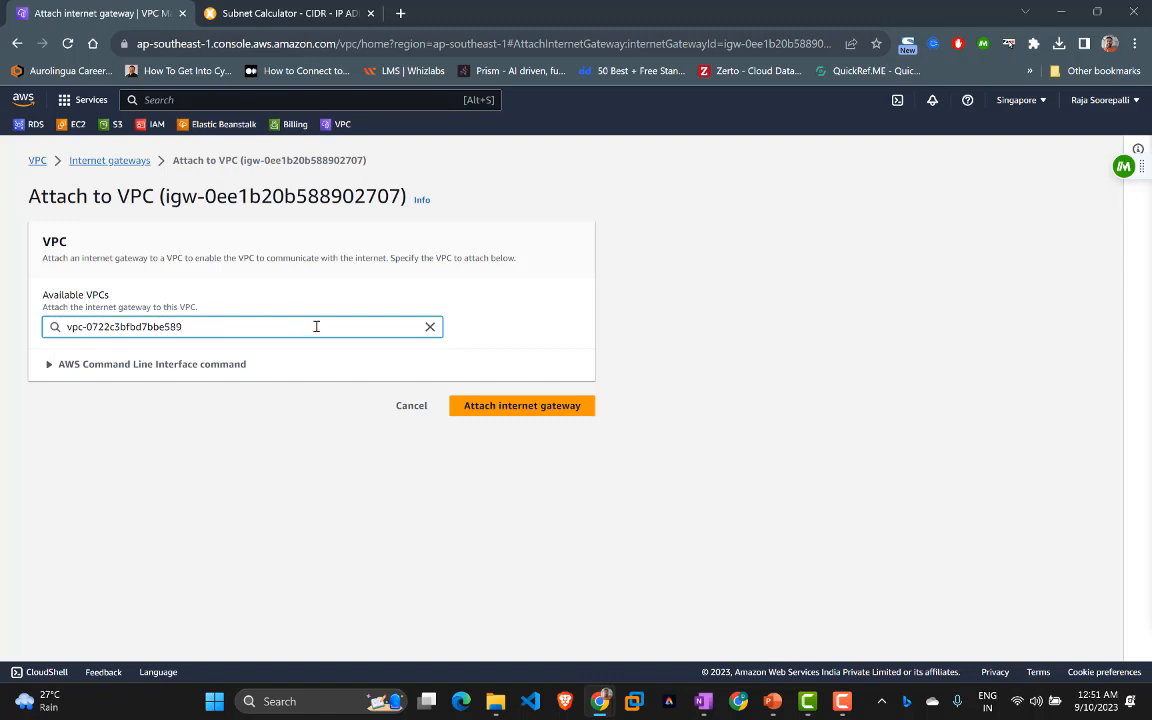
{"action": "left_click", "coordinate": [477, 408]}
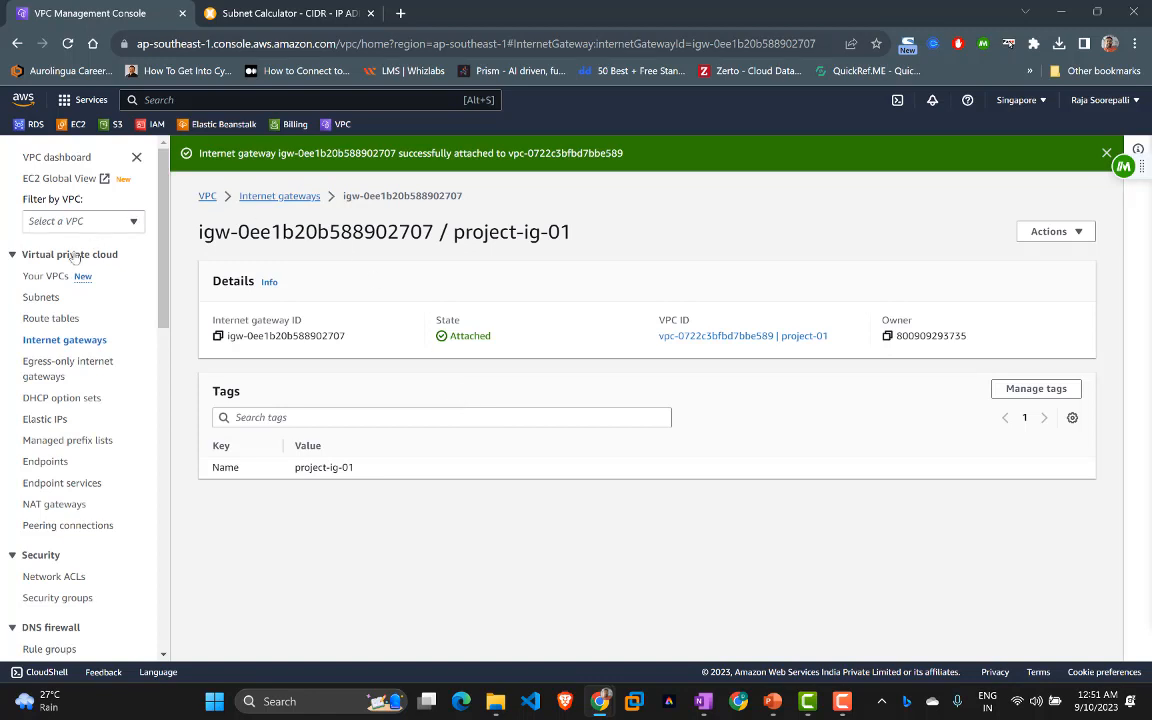
{"action": "left_click", "coordinate": [44, 277]}
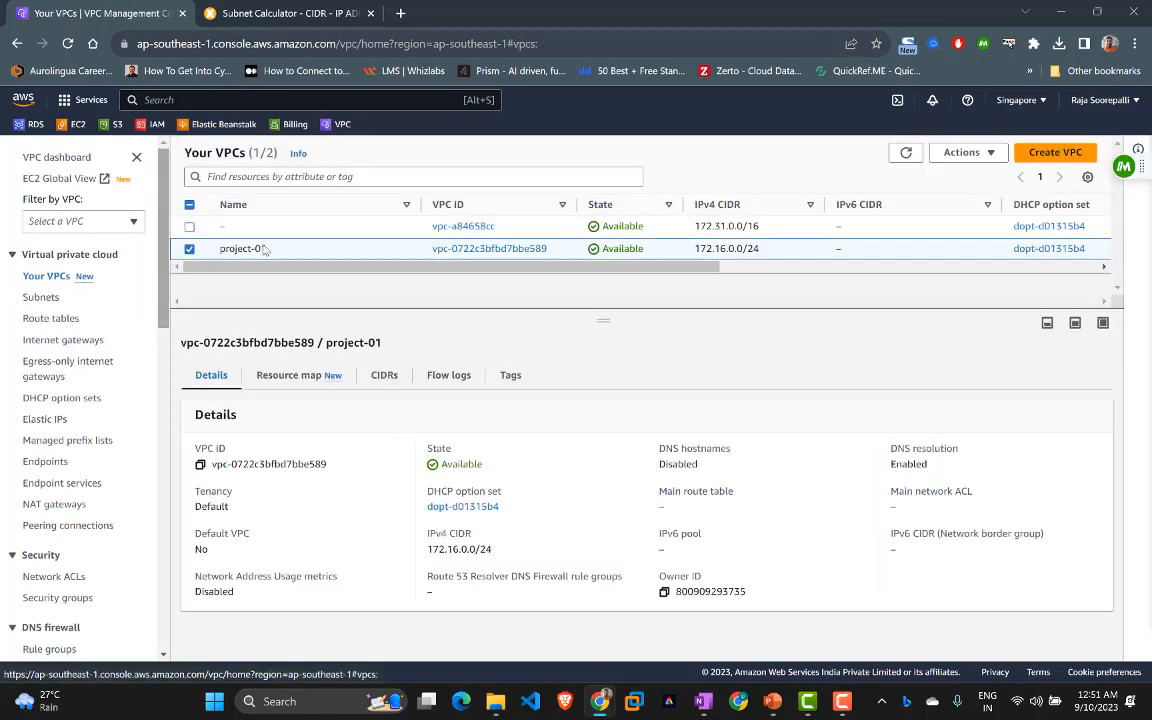
Step: Check the project-01 resource map, then view the route tables list
{"action": "left_click", "coordinate": [288, 375]}
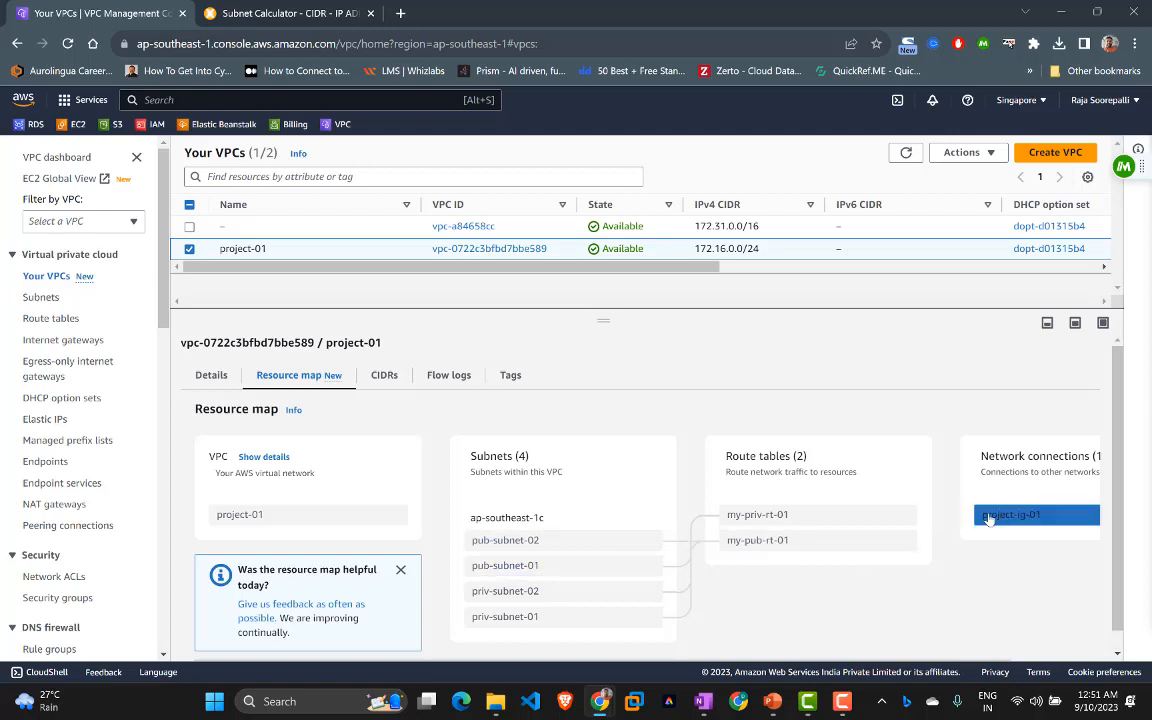
{"action": "left_click", "coordinate": [54, 321]}
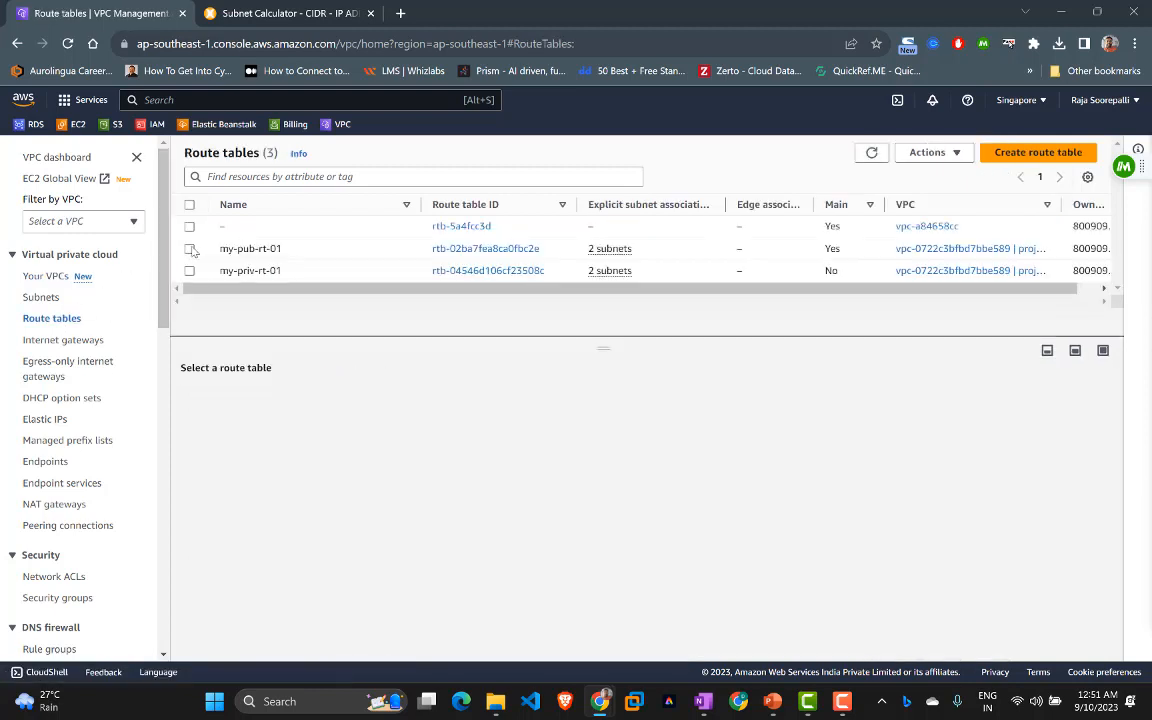
Step: Add a my-pub-rt-01 route sending 0.0.0.0/0 to internet gateway igw-0ee1b20b588902707
{"action": "left_click", "coordinate": [192, 250]}
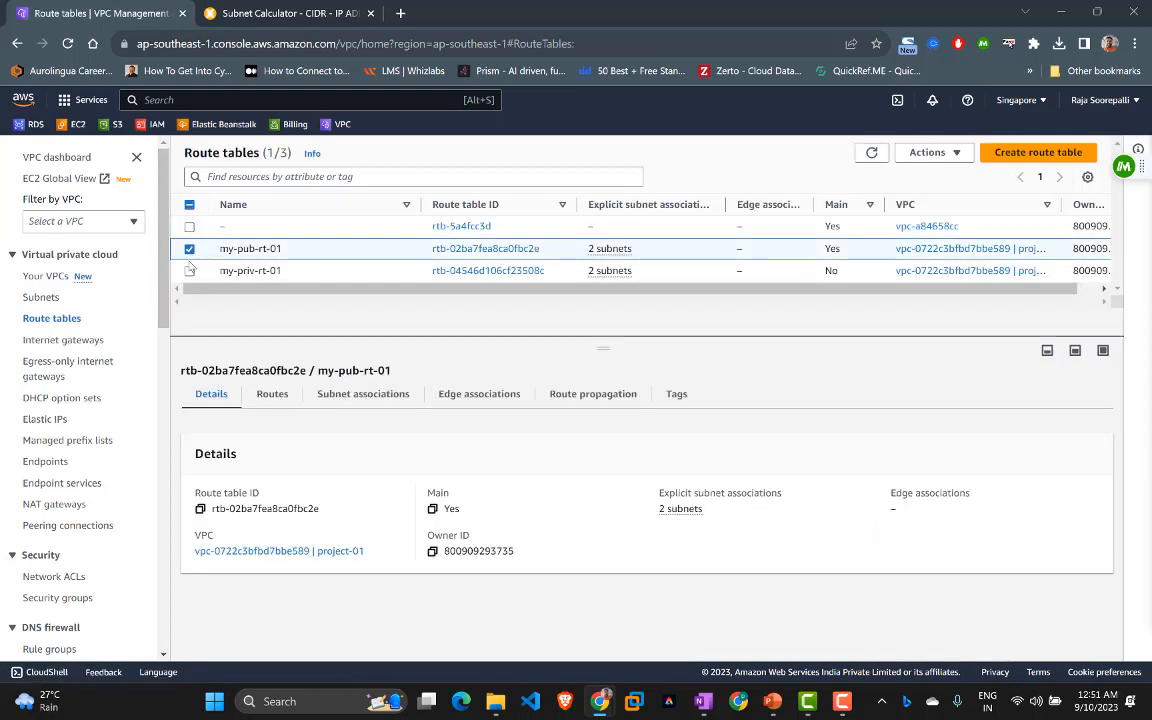
{"action": "left_click", "coordinate": [271, 396]}
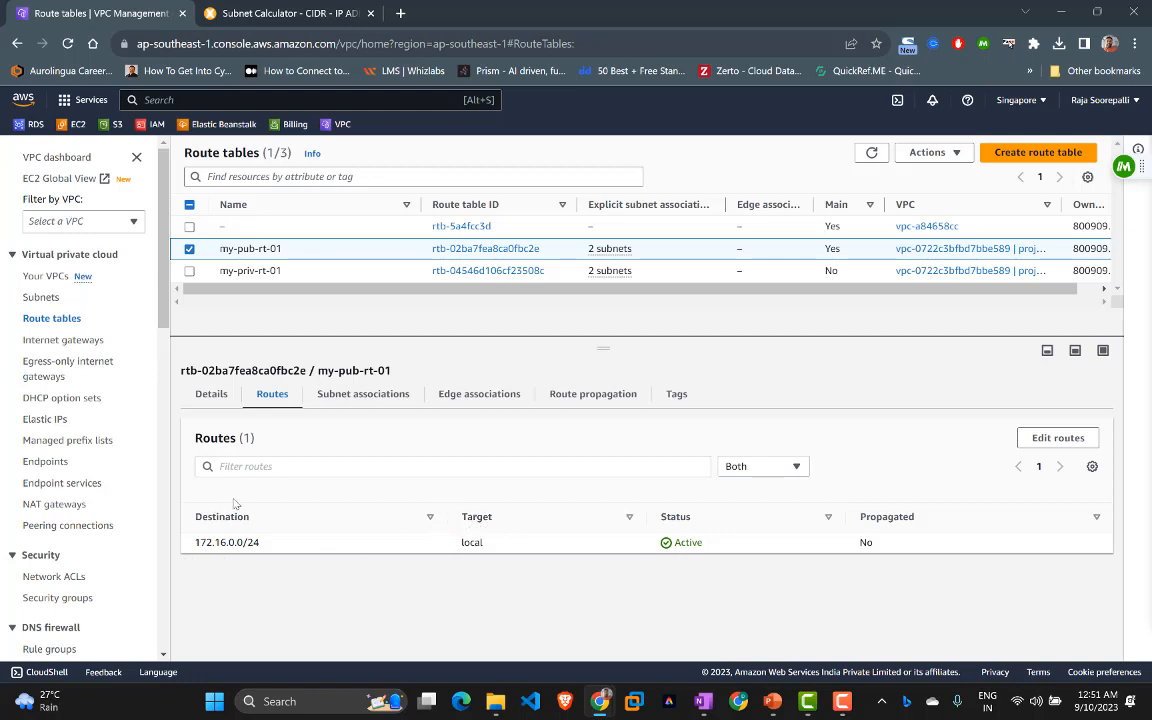
{"action": "left_click", "coordinate": [1057, 438]}
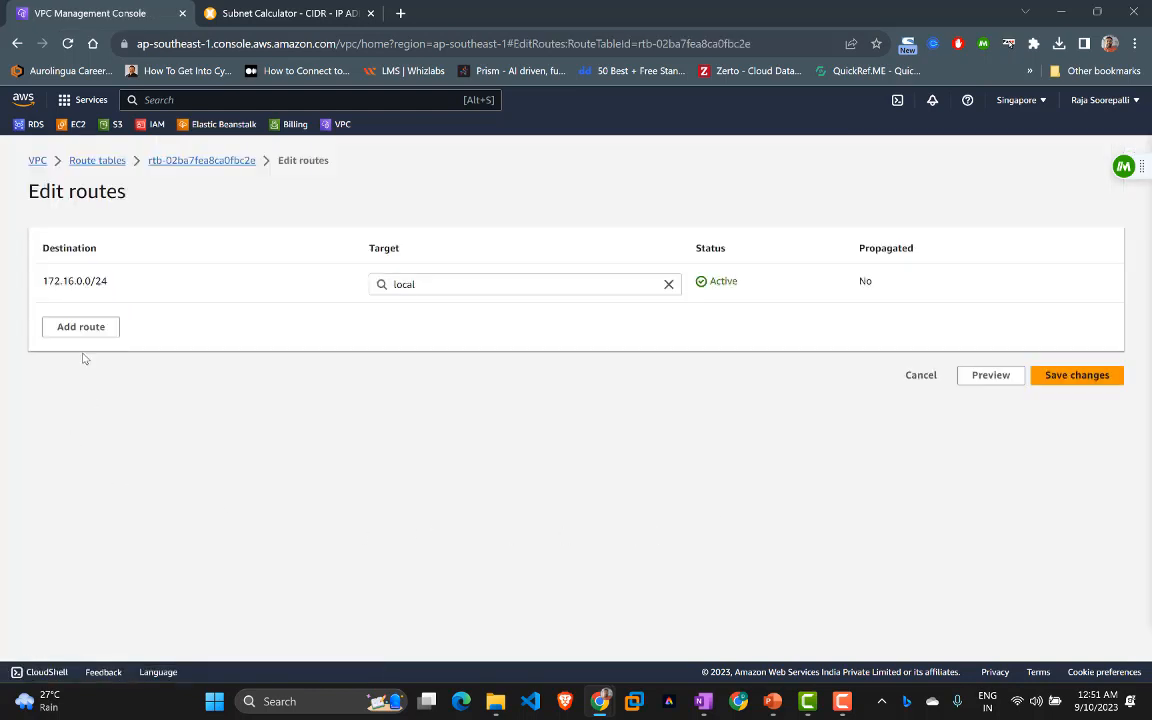
{"action": "left_click", "coordinate": [80, 330]}
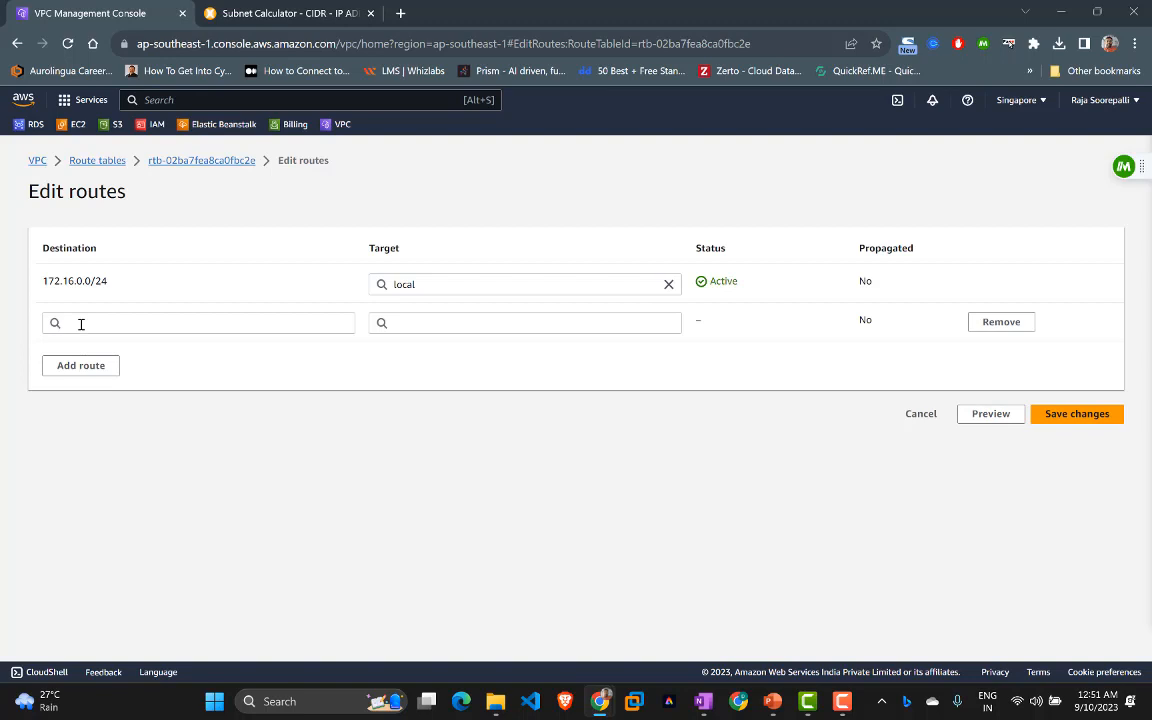
{"action": "left_click", "coordinate": [81, 323]}
{"action": "left_click", "coordinate": [75, 350]}
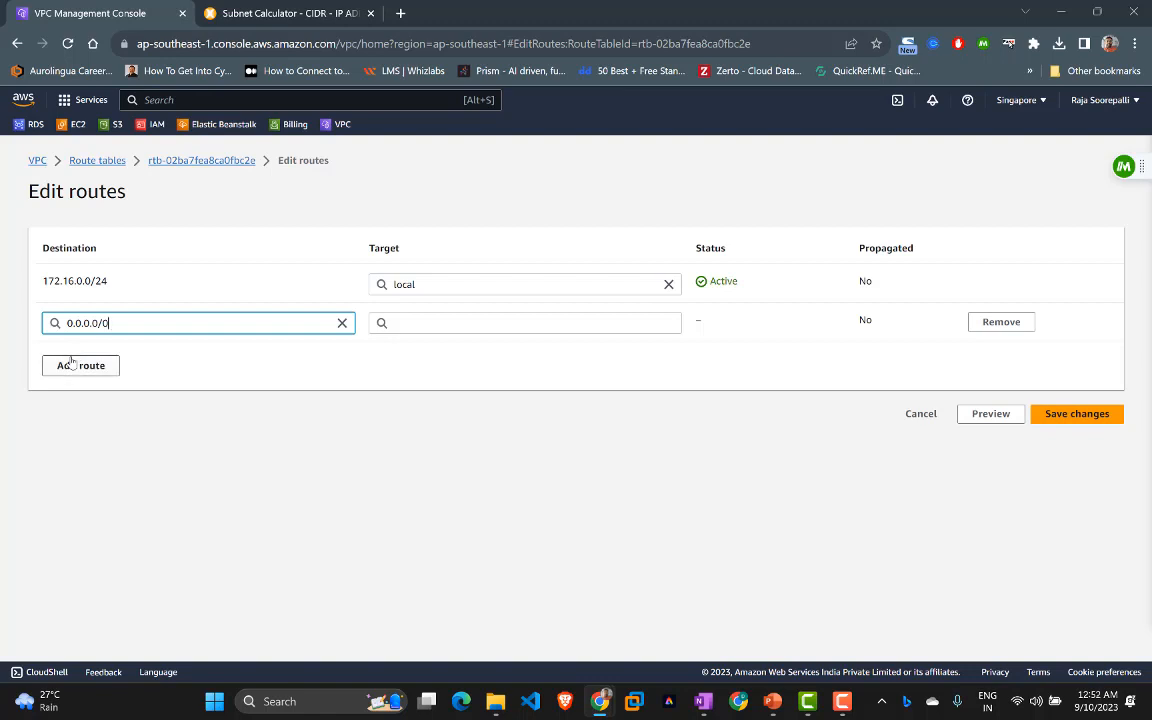
{"action": "left_click", "coordinate": [412, 325]}
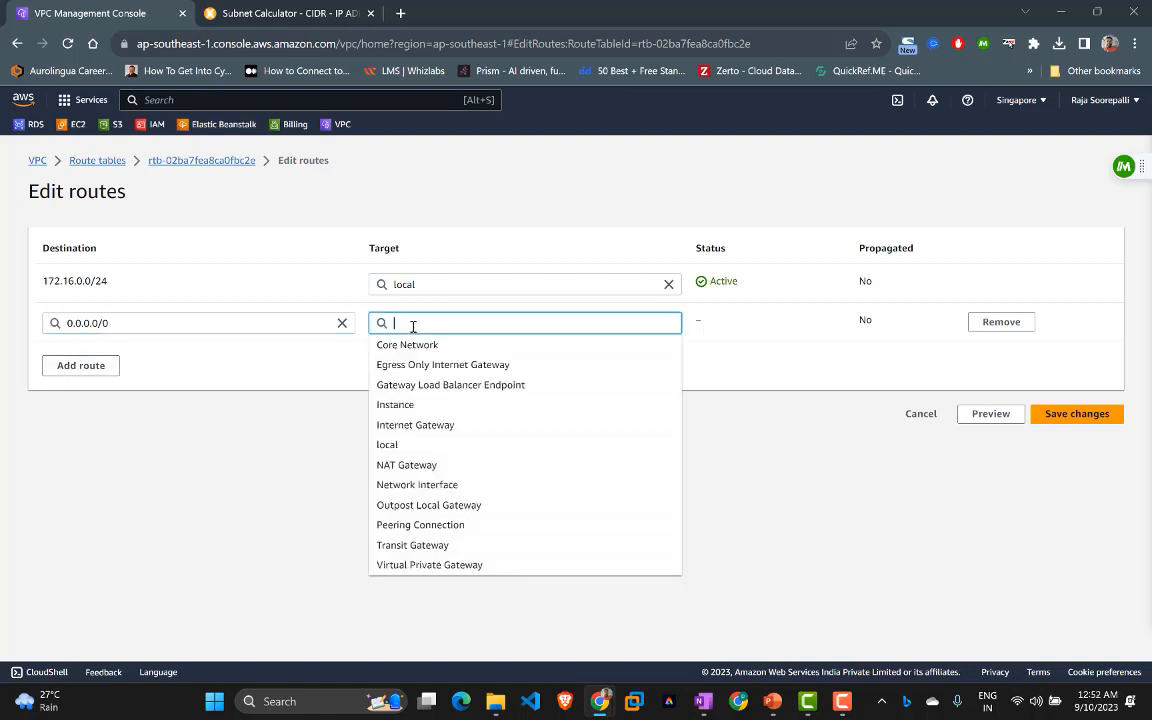
{"action": "left_click", "coordinate": [410, 426]}
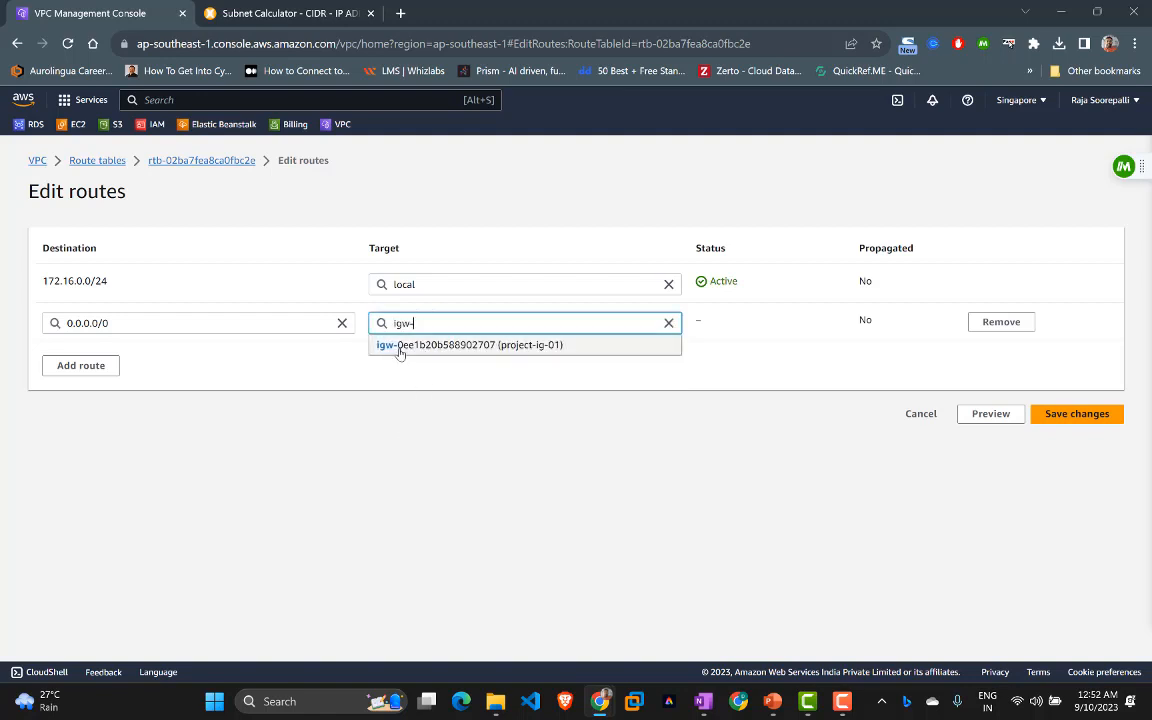
{"action": "left_click", "coordinate": [487, 345]}
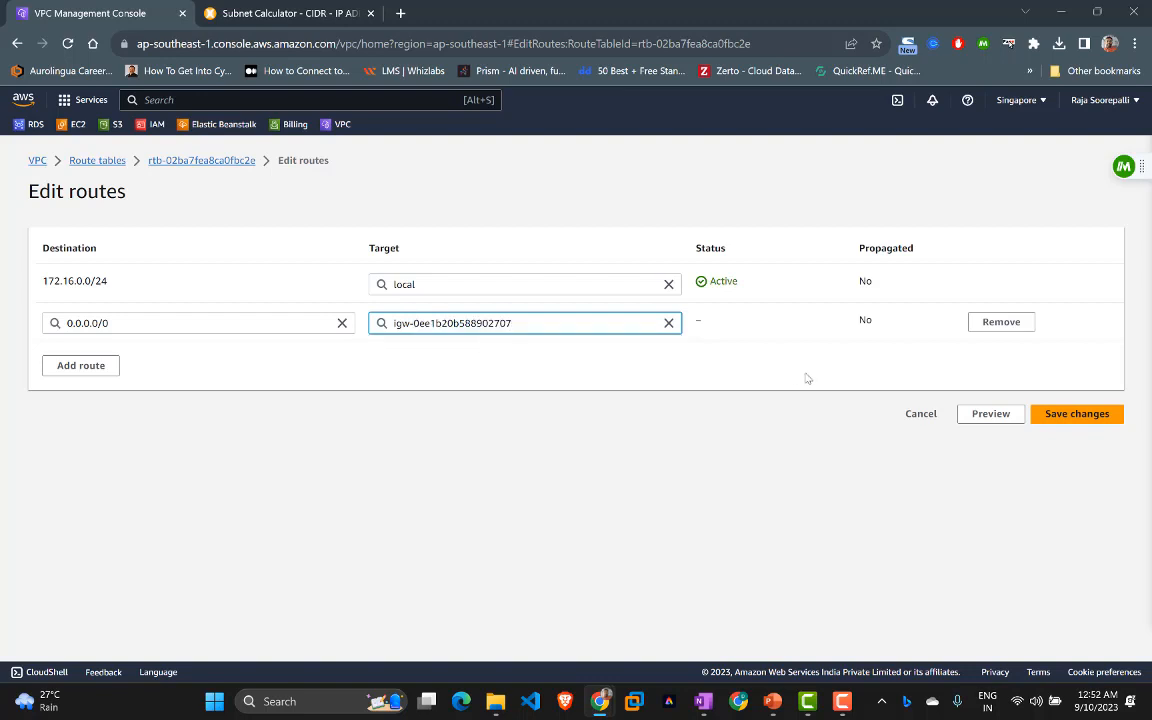
{"action": "left_click", "coordinate": [1048, 418]}
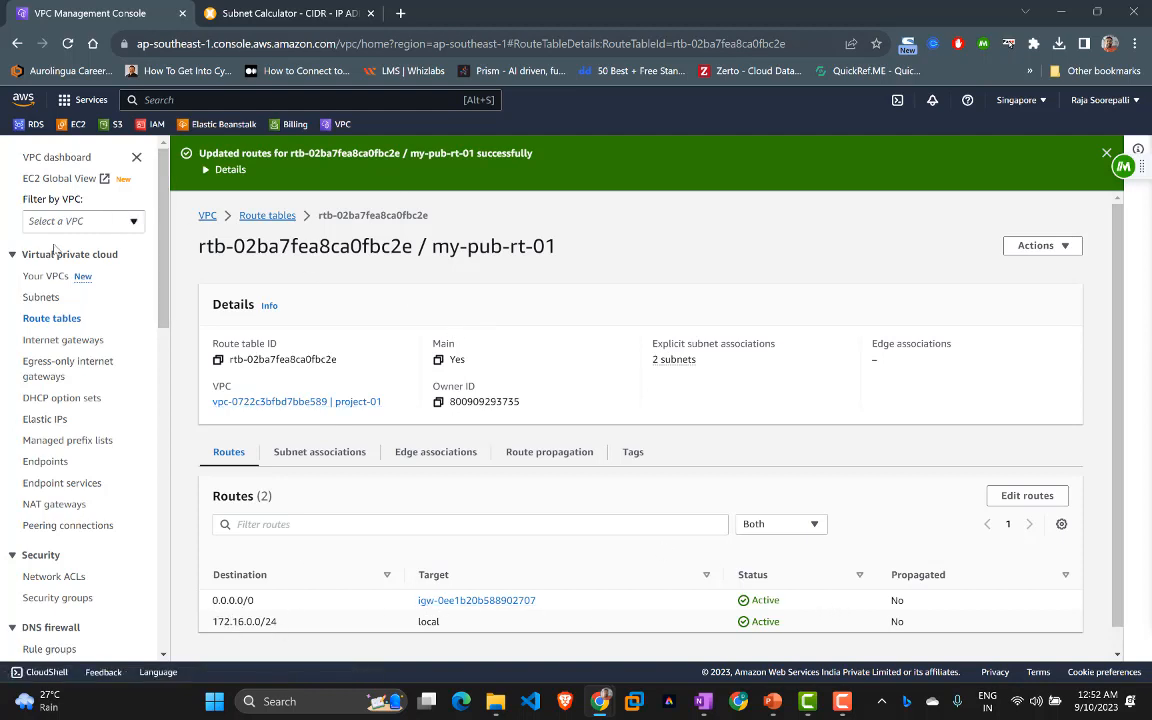
Step: Recheck the project-01 resource map, then switch to the EC2 Dashboard
{"action": "left_click", "coordinate": [43, 277]}
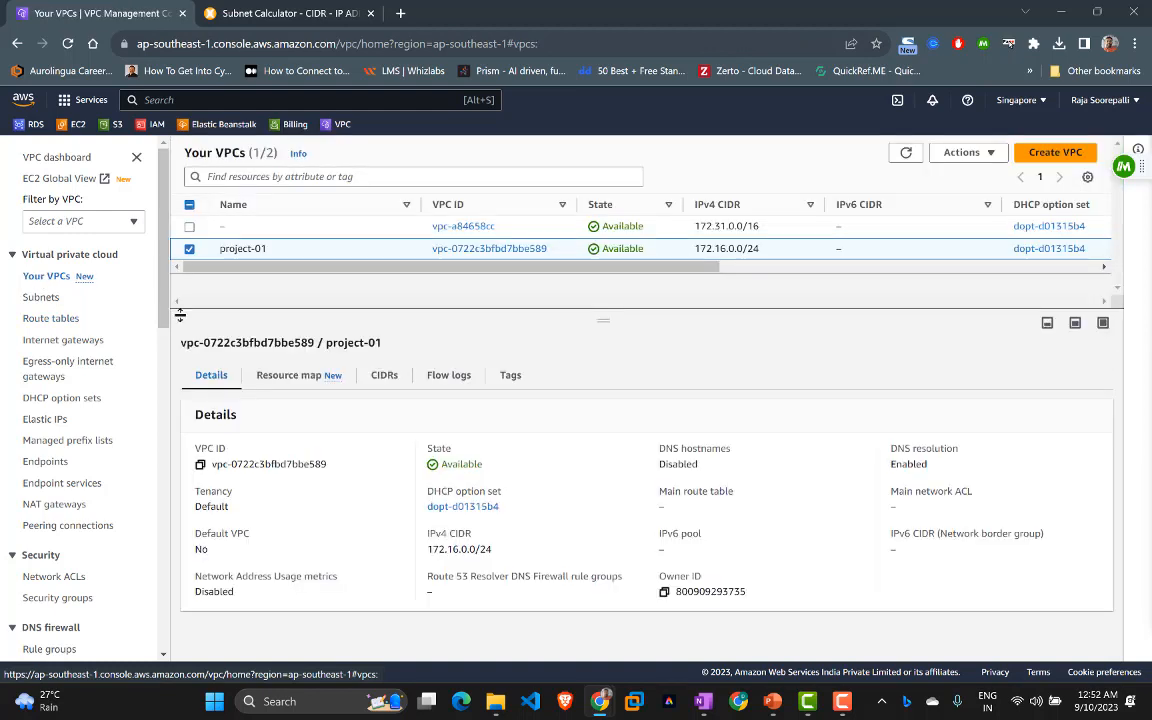
{"action": "left_click", "coordinate": [306, 377]}
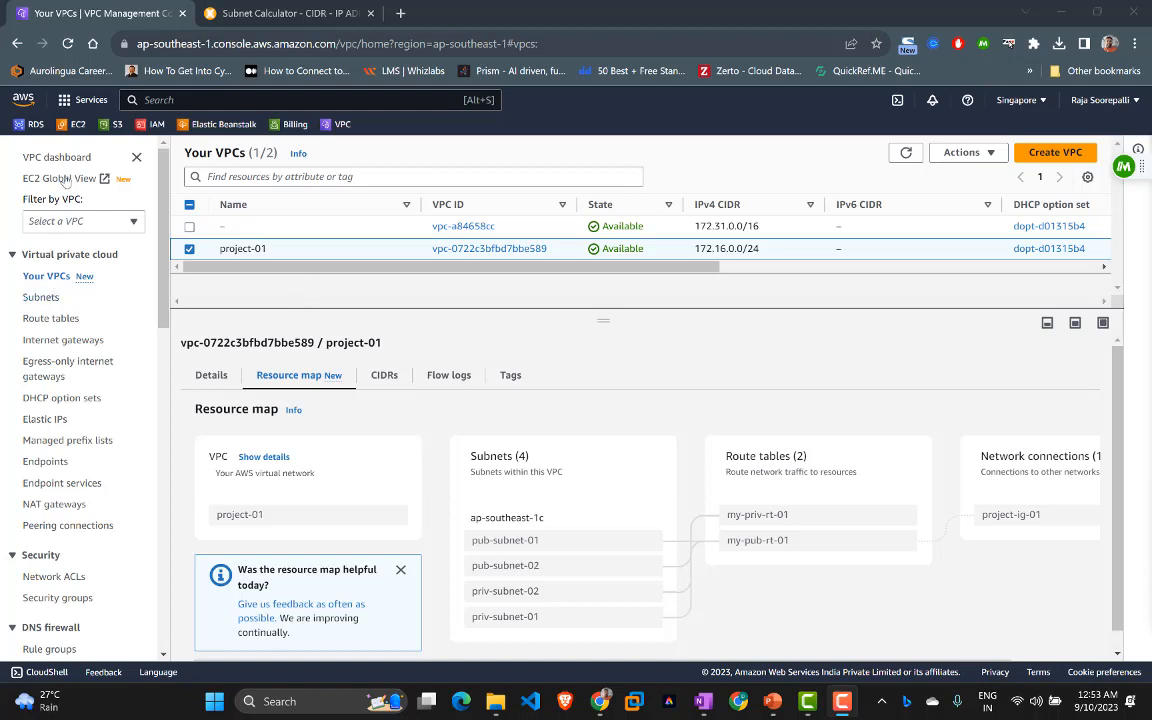
{"action": "left_click", "coordinate": [75, 126]}
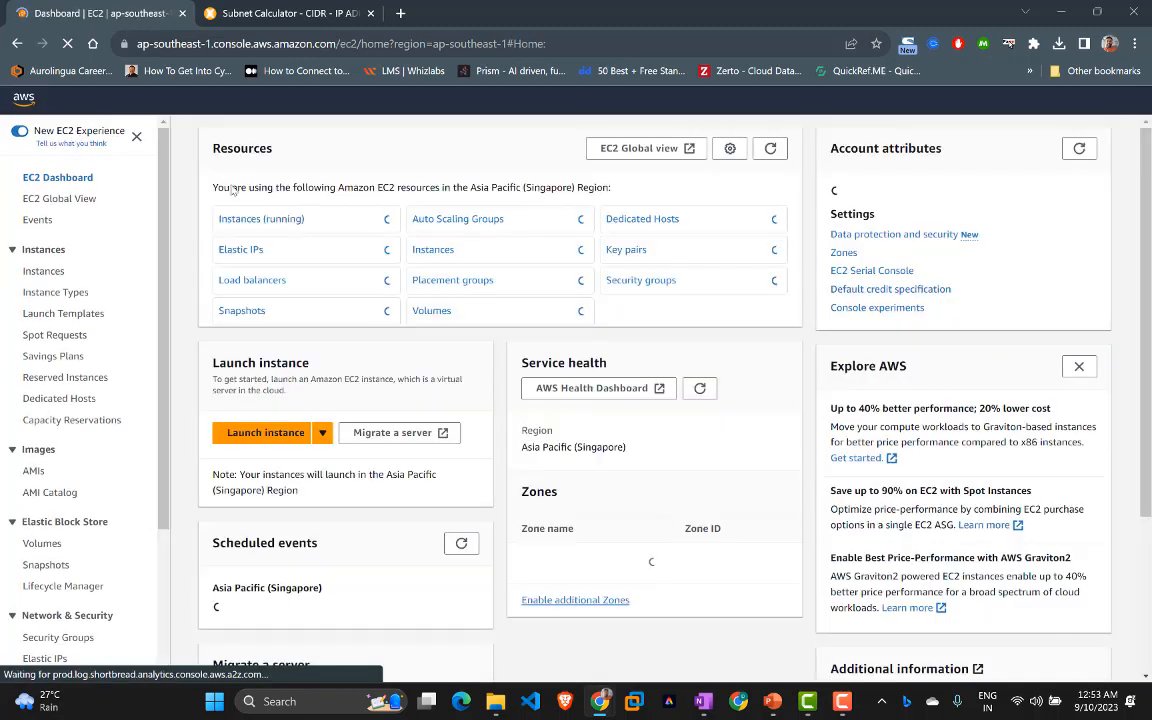
Step: From the empty Instances page, start the Launch an instance form
{"action": "left_click", "coordinate": [46, 272]}
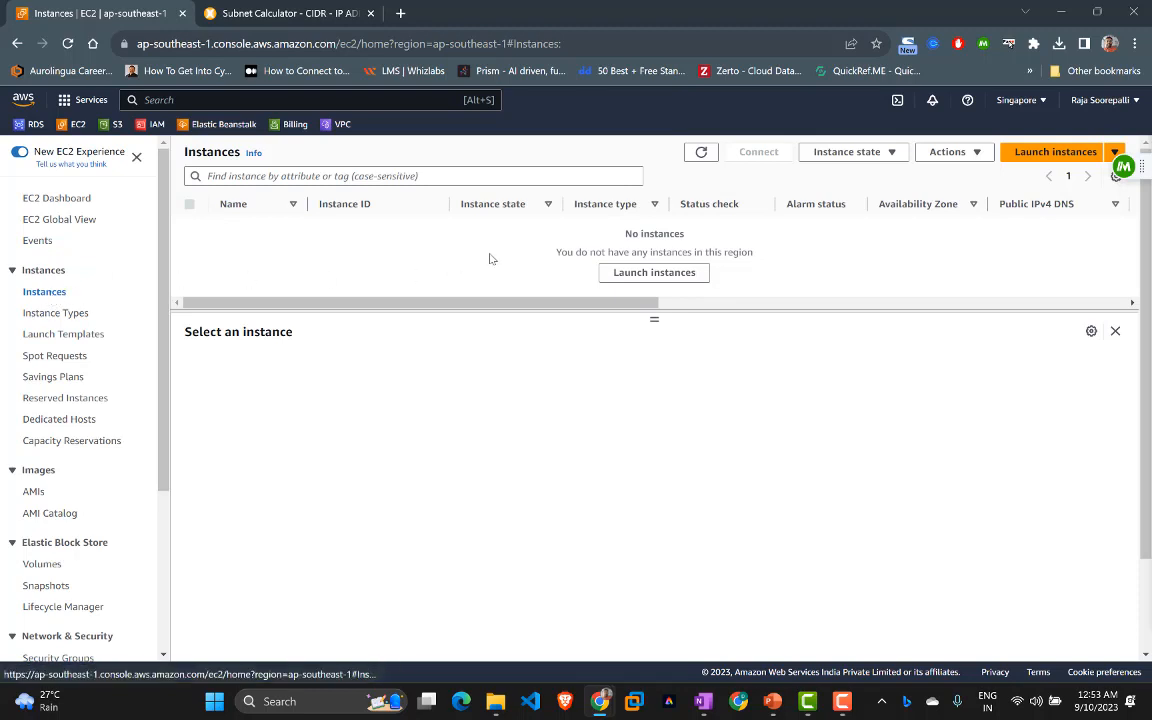
{"action": "left_click", "coordinate": [647, 280]}
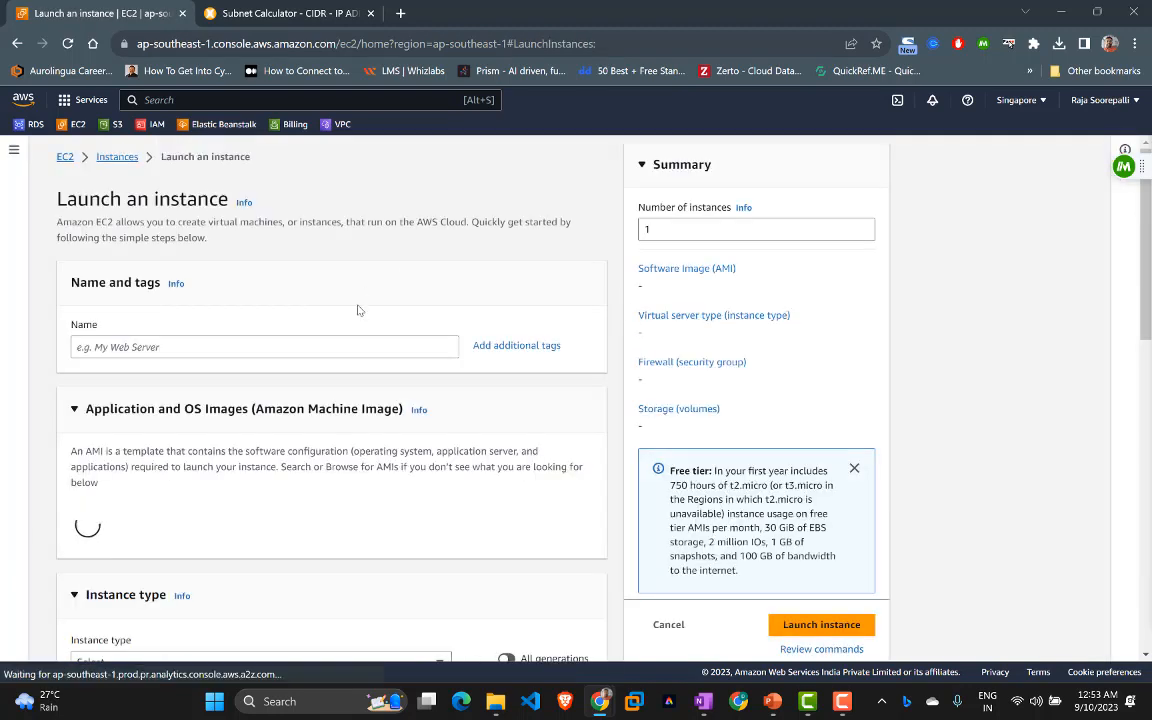
Step: Name the instance Main-Server01 and select the Ubuntu Server 22.04 LTS image
{"action": "left_click", "coordinate": [270, 349]}
{"action": "type", "text": "my"}
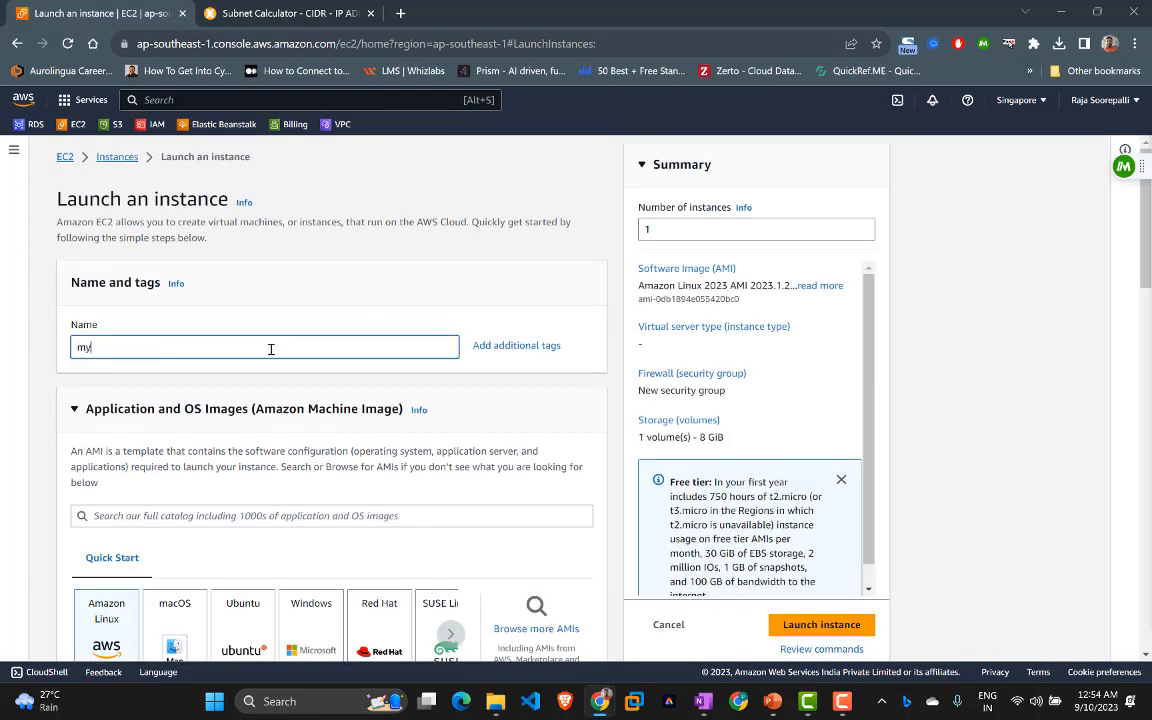
{"action": "type", "text": "-pub"}
{"action": "key", "text": "BackSpace"}
{"action": "key", "text": "BackSpace"}
{"action": "type", "text": "Main-Server01"}
{"action": "scroll", "coordinate": [252, 356], "scroll_direction": "down", "scroll_amount": 2}
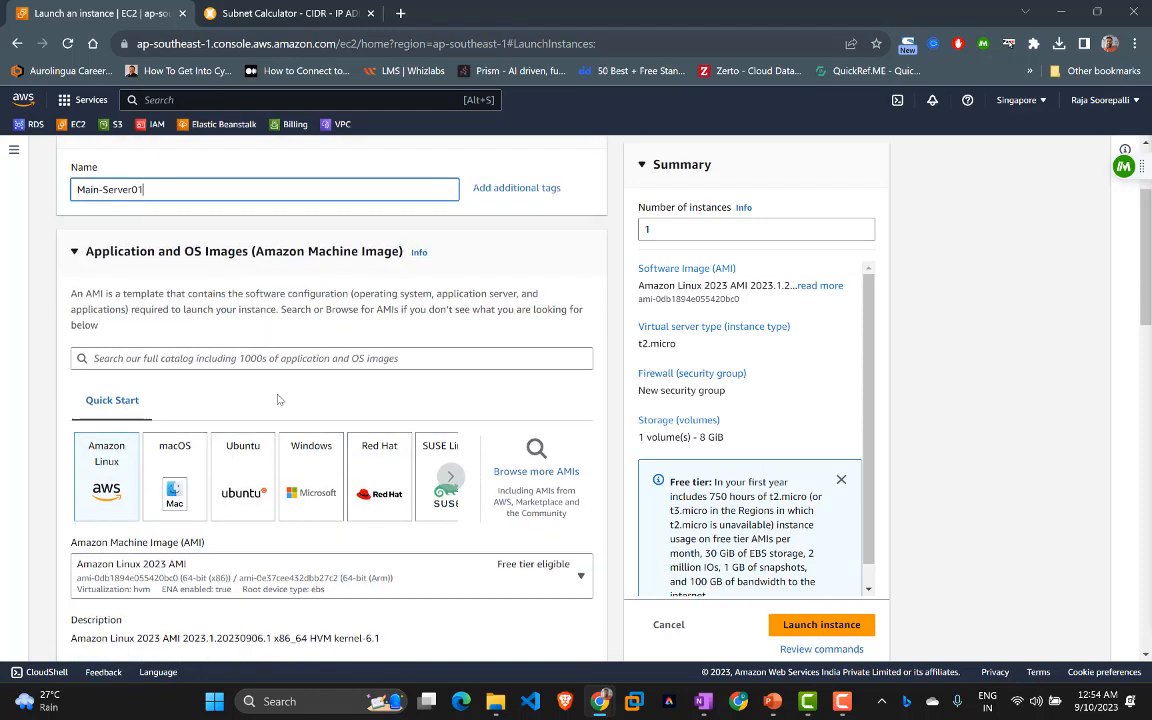
{"action": "left_click", "coordinate": [251, 457]}
{"action": "scroll", "coordinate": [251, 457], "scroll_direction": "down", "scroll_amount": 3}
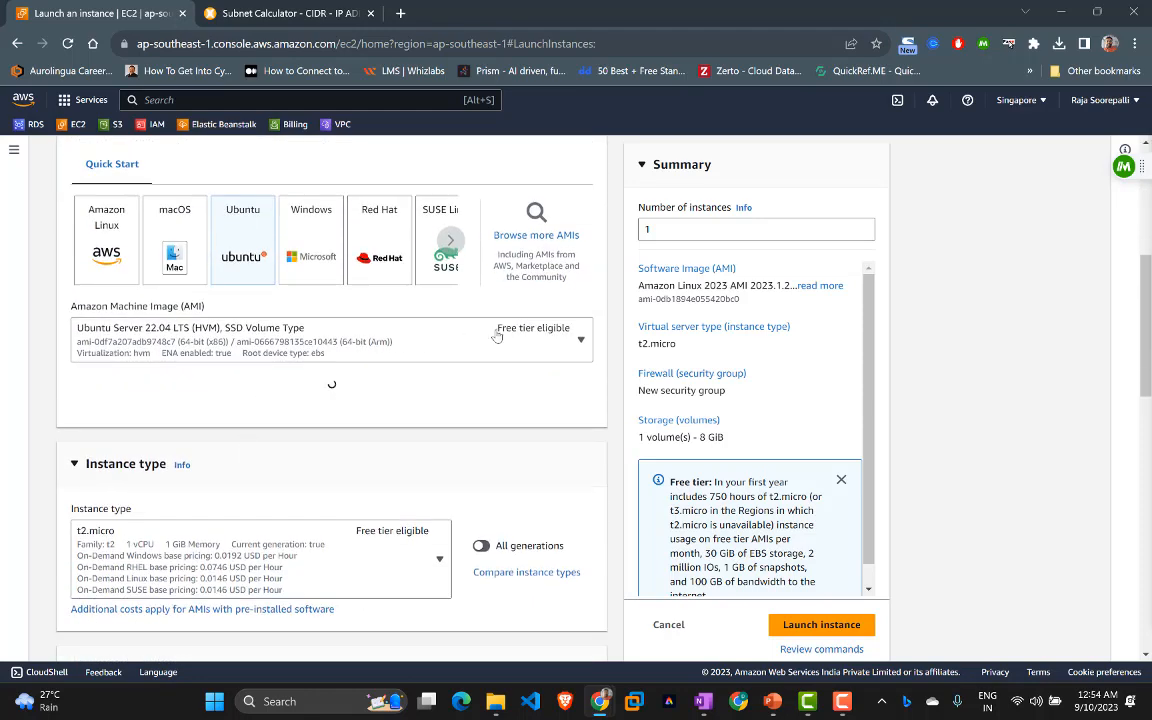
{"action": "scroll", "coordinate": [452, 450], "scroll_direction": "down", "scroll_amount": 3}
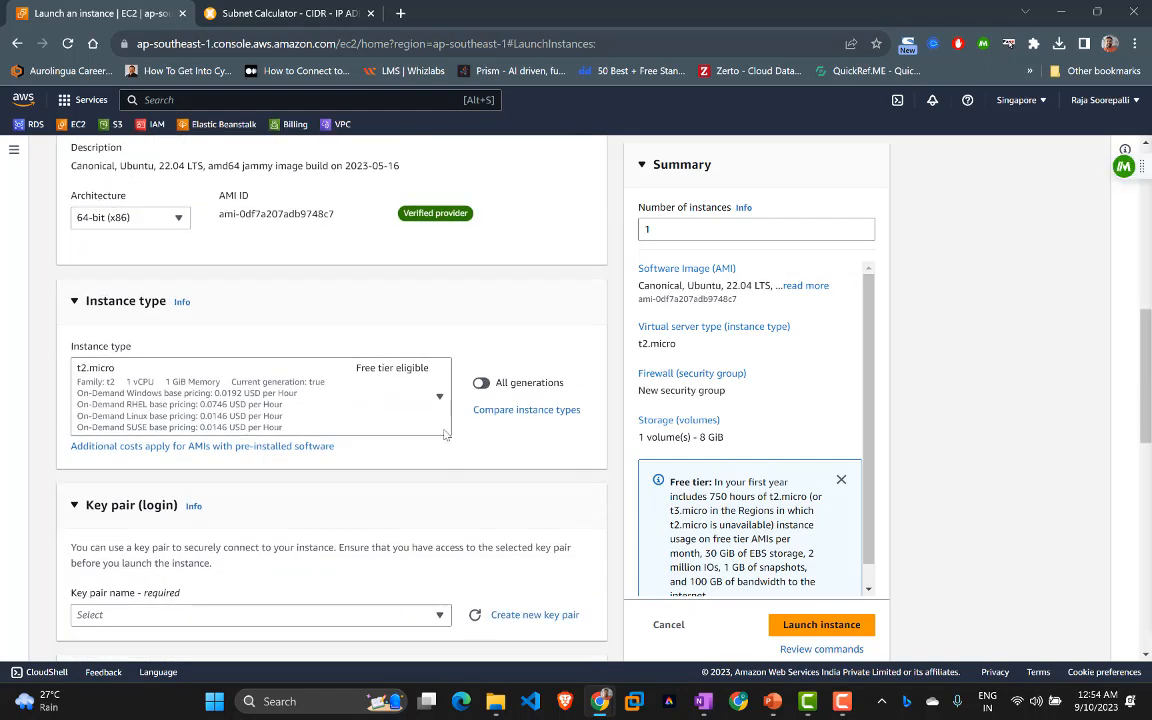
{"action": "scroll", "coordinate": [303, 404], "scroll_direction": "down", "scroll_amount": 4}
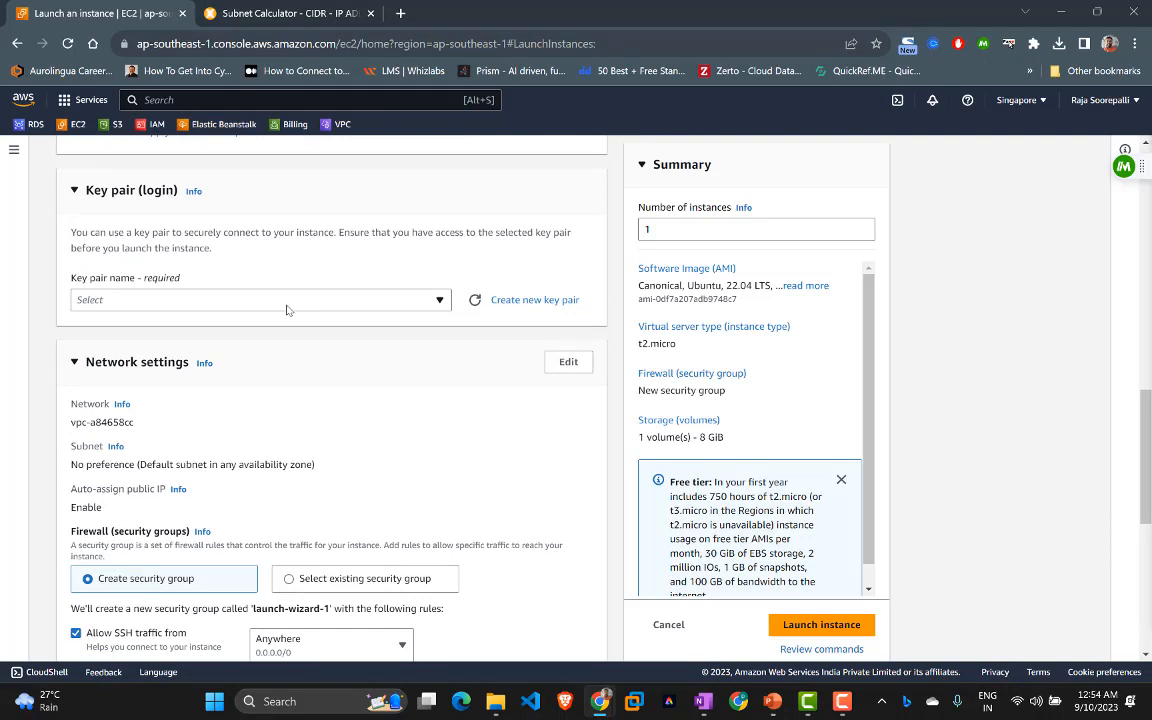
{"action": "left_click", "coordinate": [285, 304]}
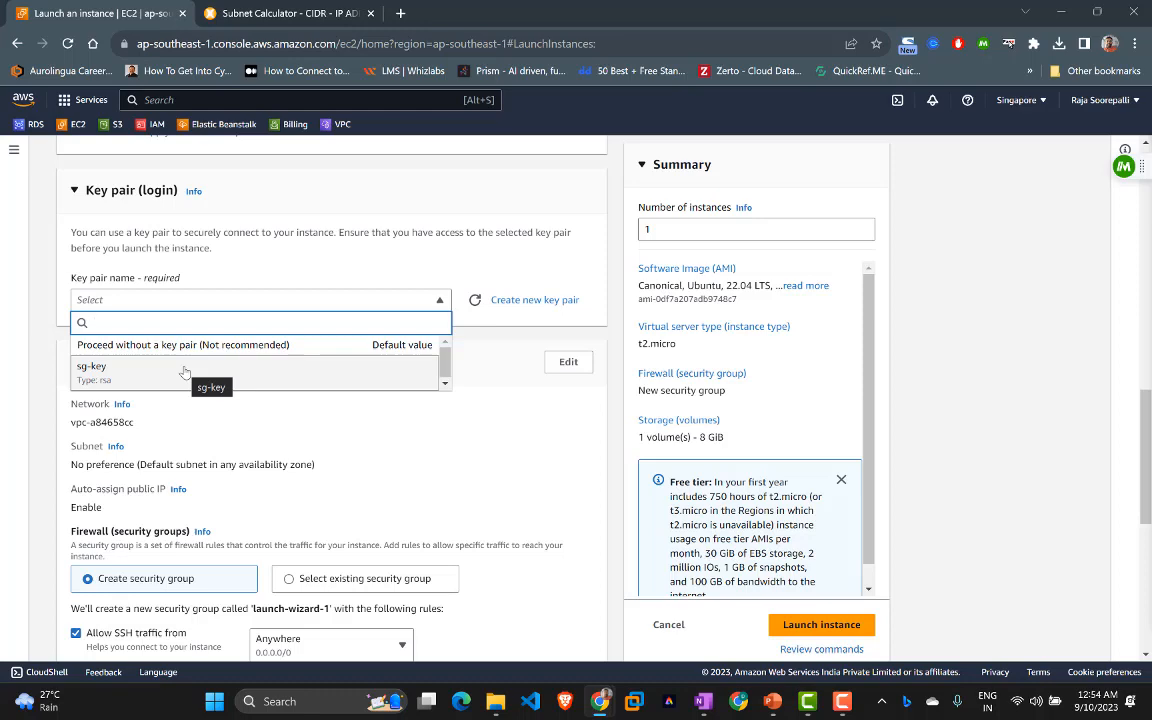
Step: Create an RSA .pem key pair named sg-demo for the instance
{"action": "left_click", "coordinate": [300, 240]}
{"action": "left_click", "coordinate": [502, 301]}
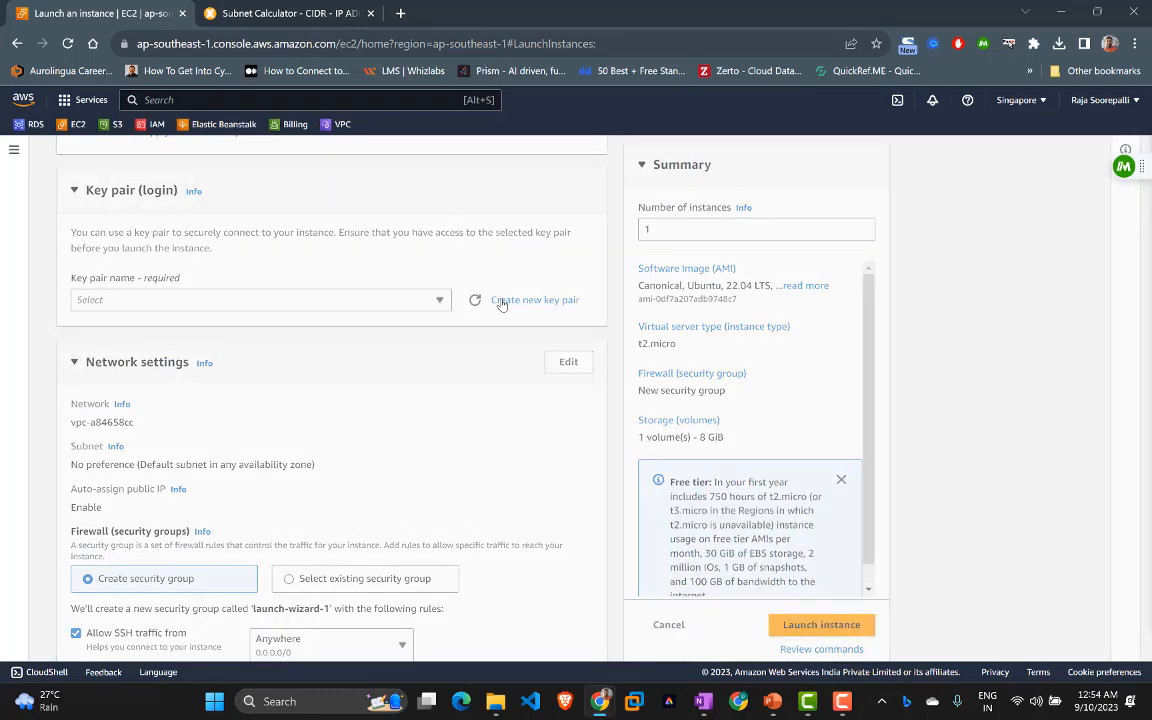
{"action": "left_click", "coordinate": [486, 276]}
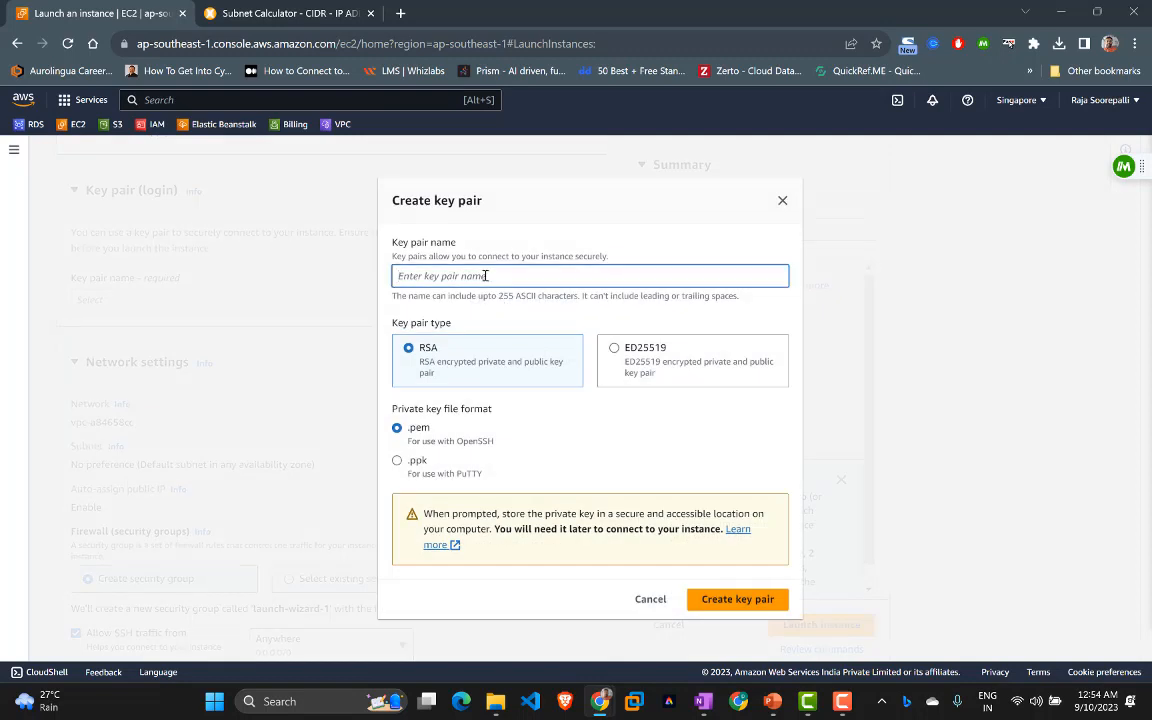
{"action": "type", "text": "sg-demo"}
{"action": "left_click", "coordinate": [727, 605]}
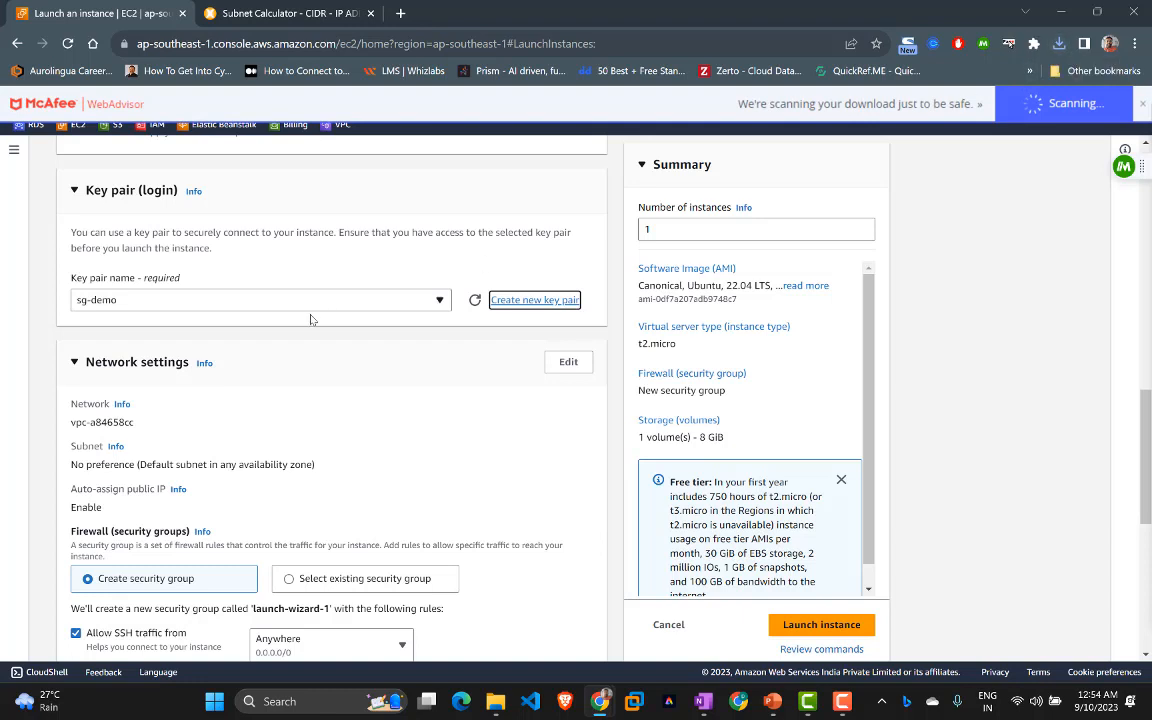
{"action": "scroll", "coordinate": [302, 362], "scroll_direction": "down", "scroll_amount": 1}
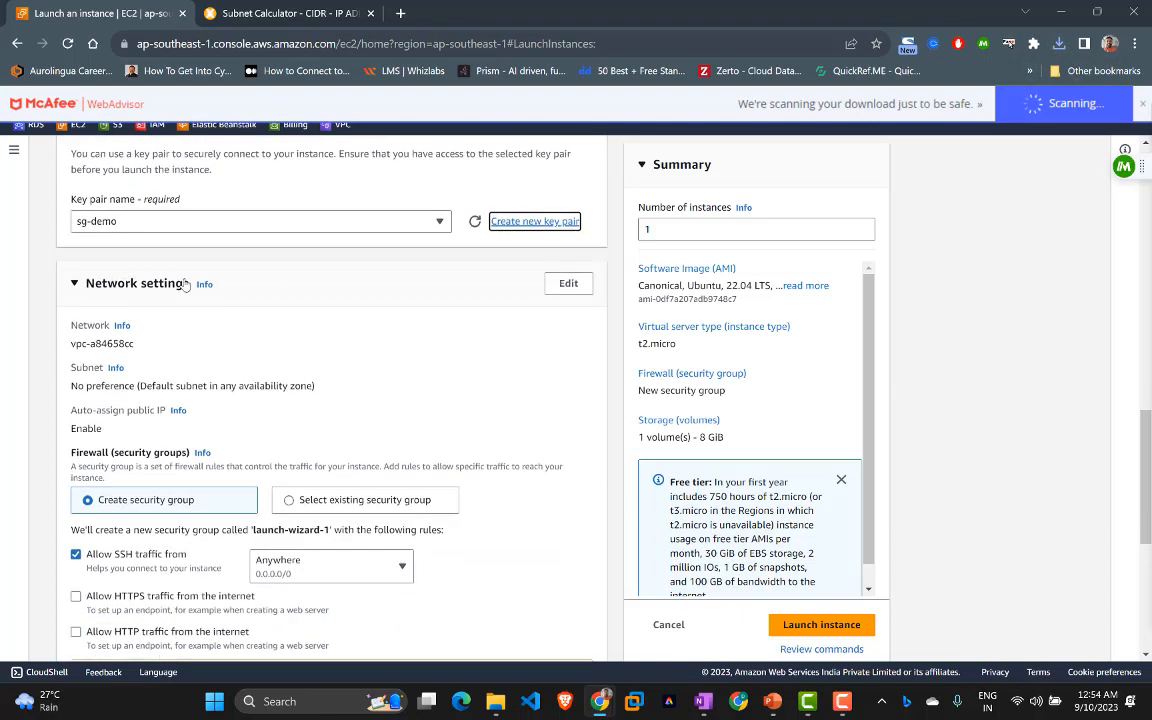
Step: Place the instance in project-01's pub-subnet-01 with auto-assign public IP enabled
{"action": "left_click", "coordinate": [560, 284]}
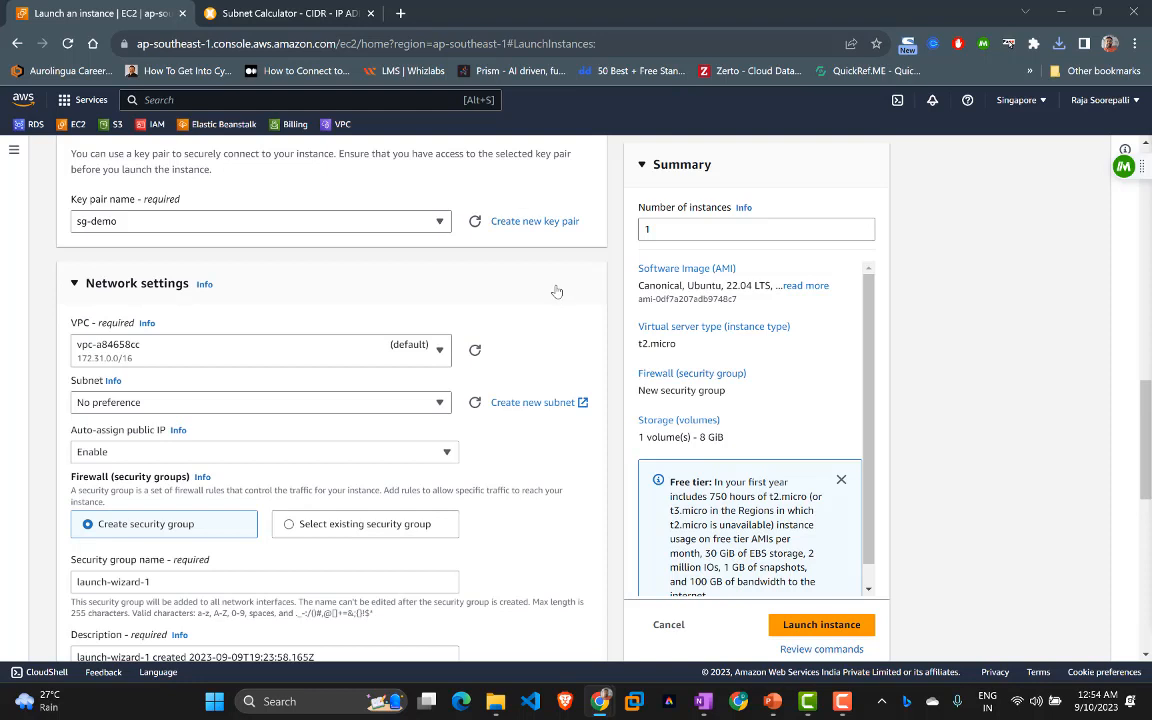
{"action": "left_click", "coordinate": [406, 350]}
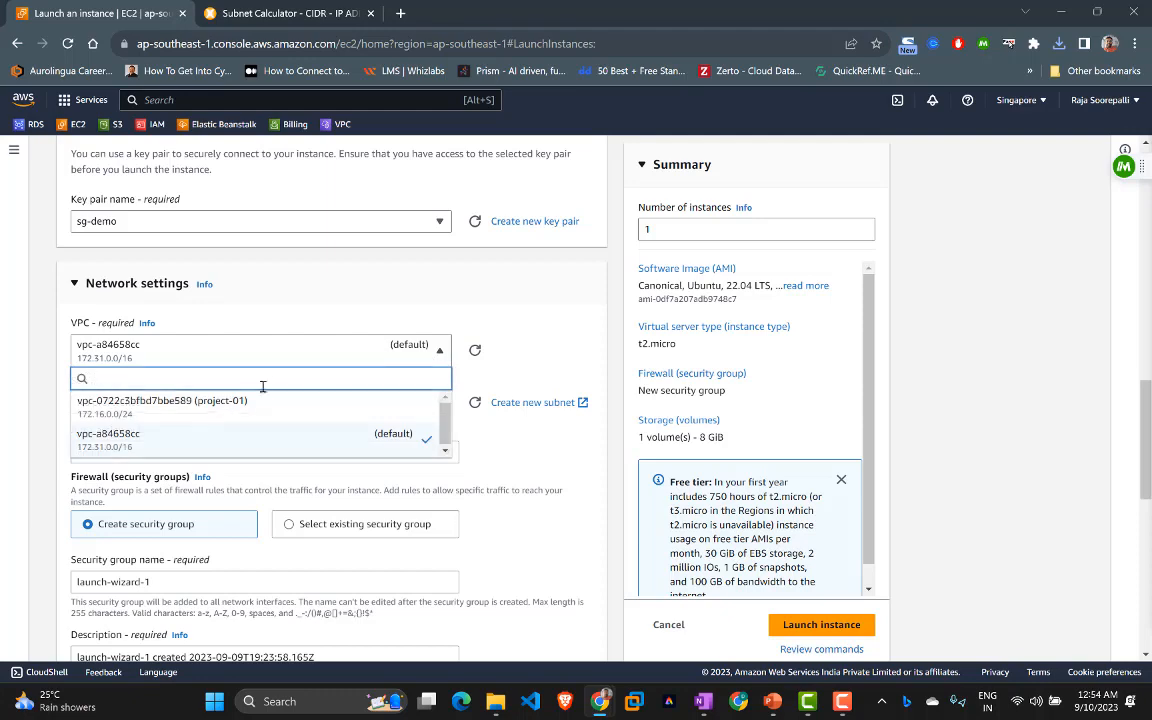
{"action": "left_click", "coordinate": [246, 414]}
{"action": "scroll", "coordinate": [246, 411], "scroll_direction": "down", "scroll_amount": 1}
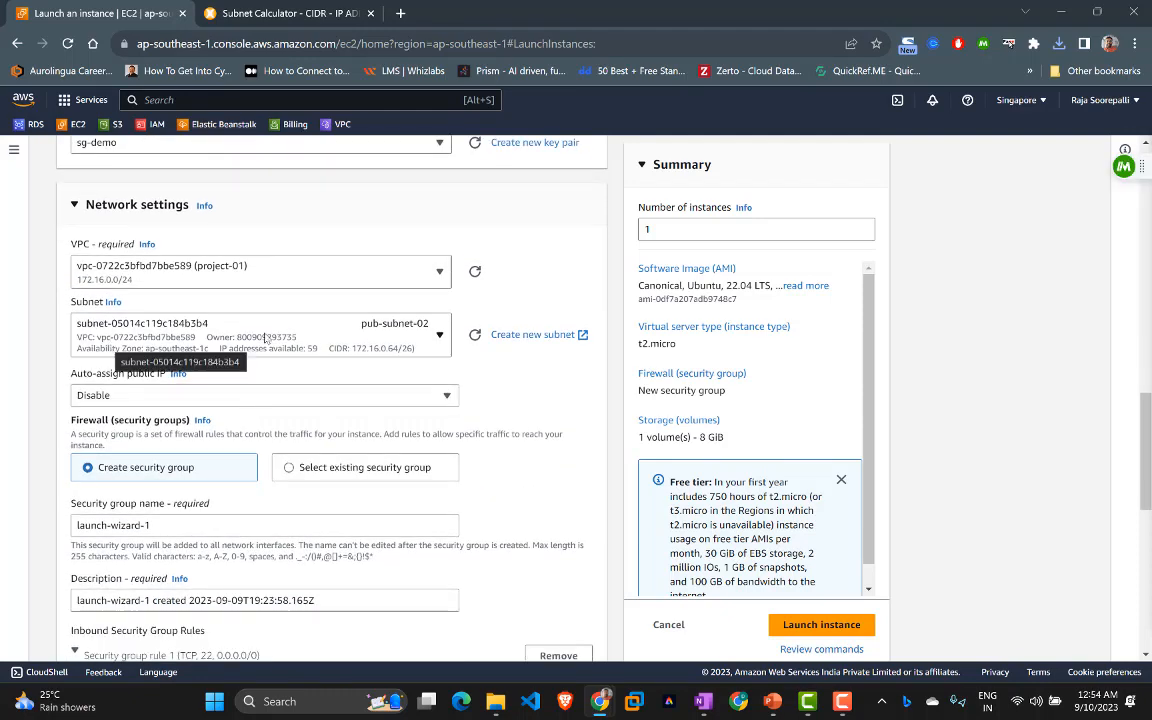
{"action": "left_click", "coordinate": [427, 333]}
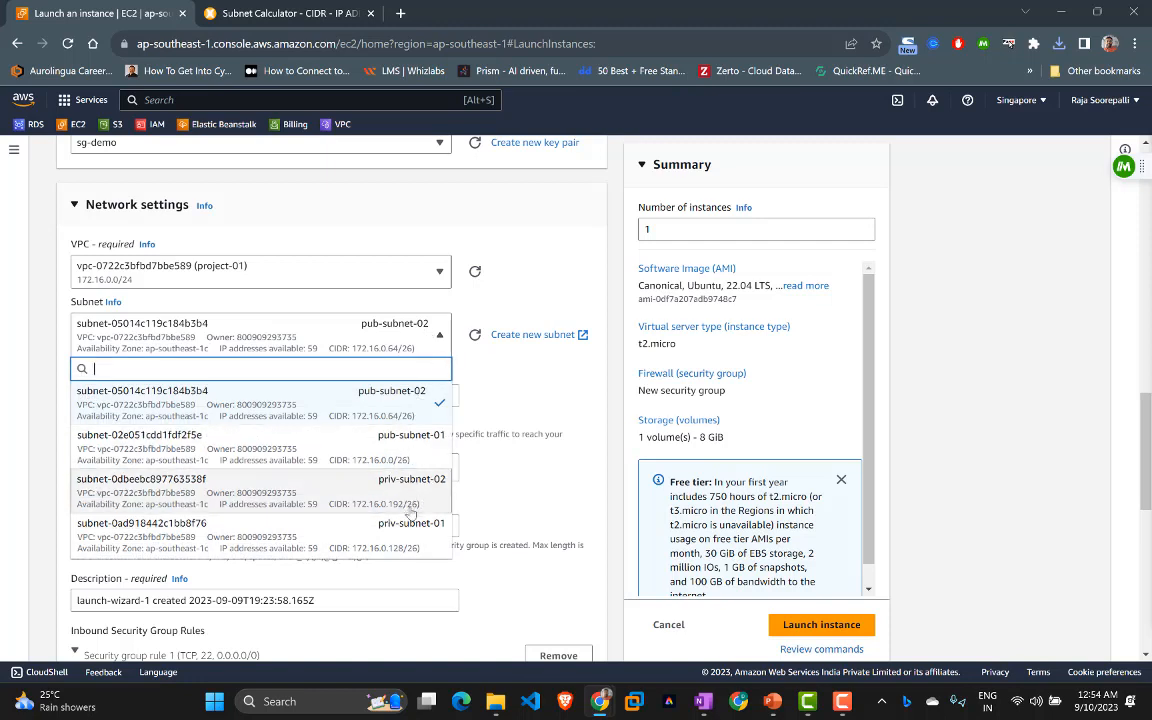
{"action": "left_click", "coordinate": [350, 450]}
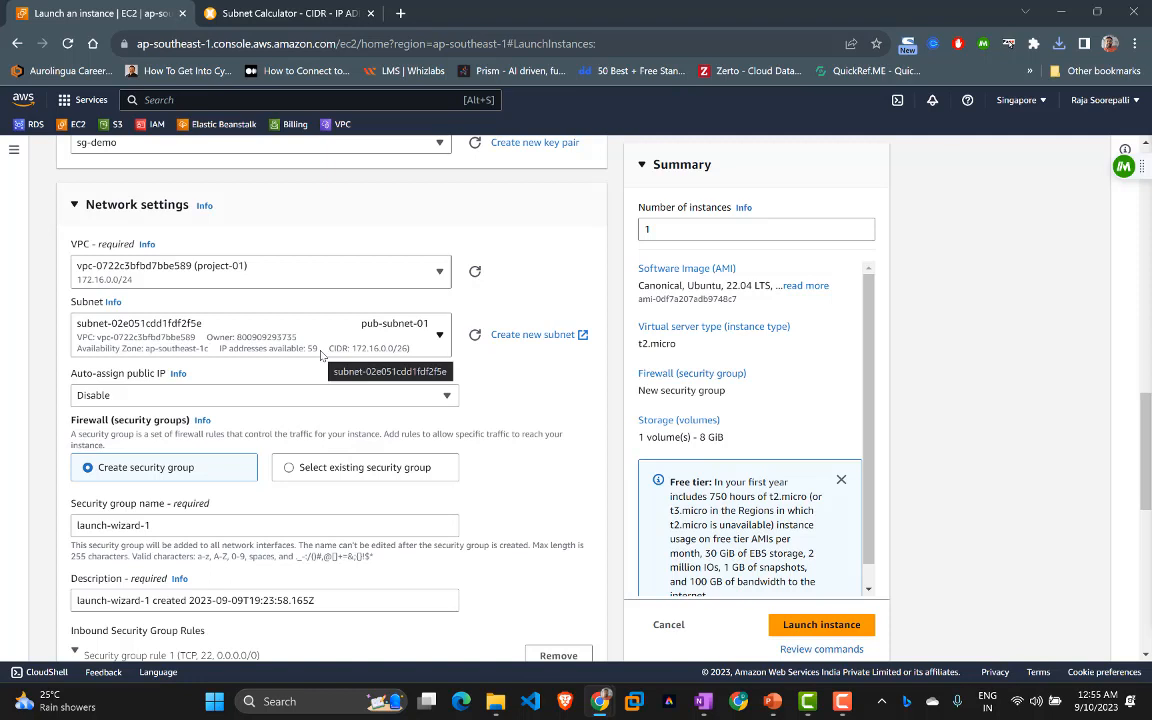
{"action": "left_click", "coordinate": [126, 397]}
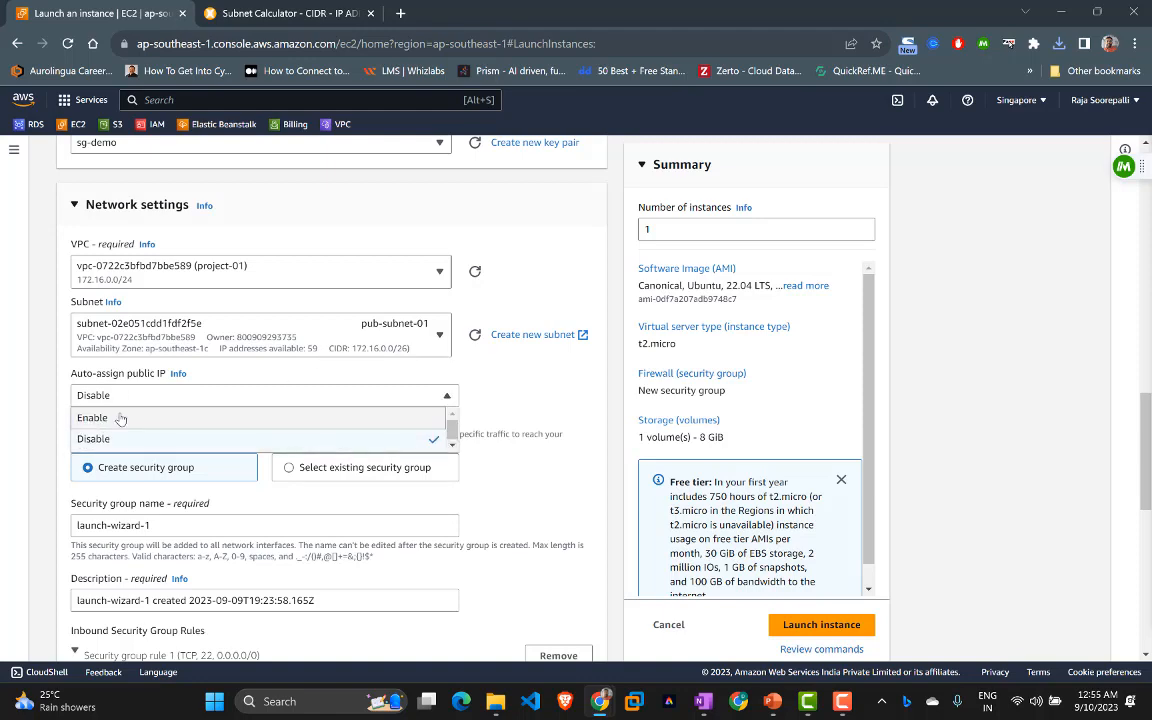
{"action": "left_click", "coordinate": [120, 418]}
Step: Look at the existing security groups, then keep Create security group and select its default name
{"action": "scroll", "coordinate": [118, 376], "scroll_direction": "down", "scroll_amount": 2}
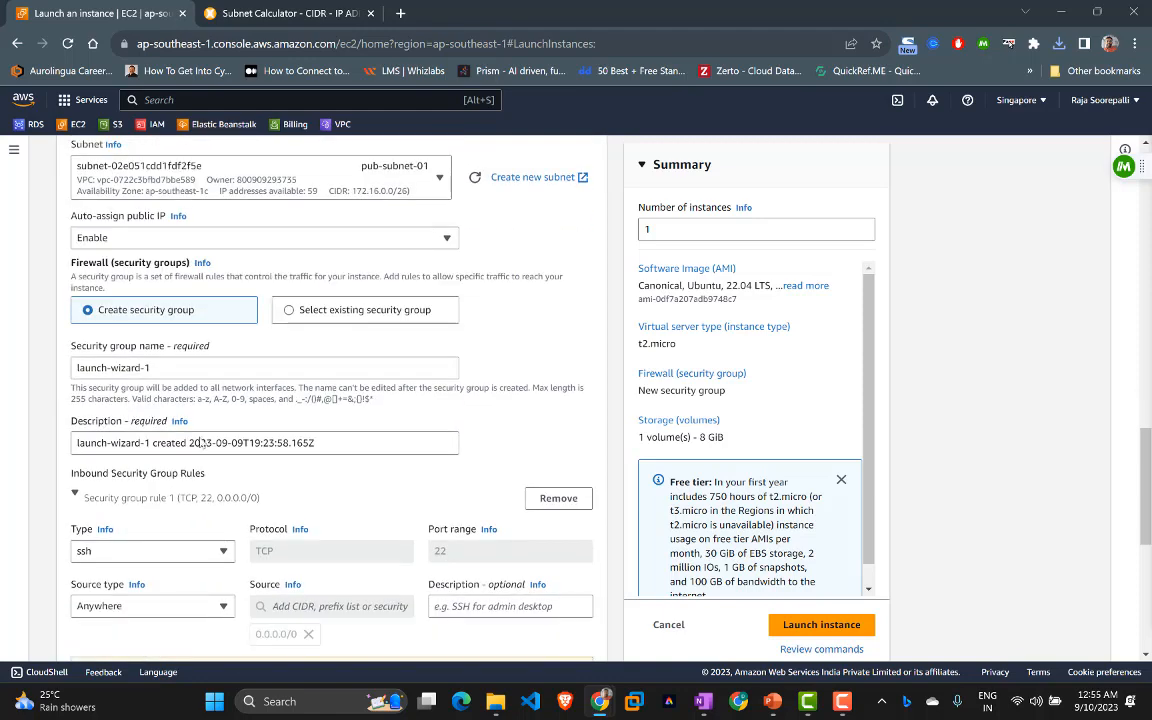
{"action": "scroll", "coordinate": [166, 368], "scroll_direction": "down", "scroll_amount": 1}
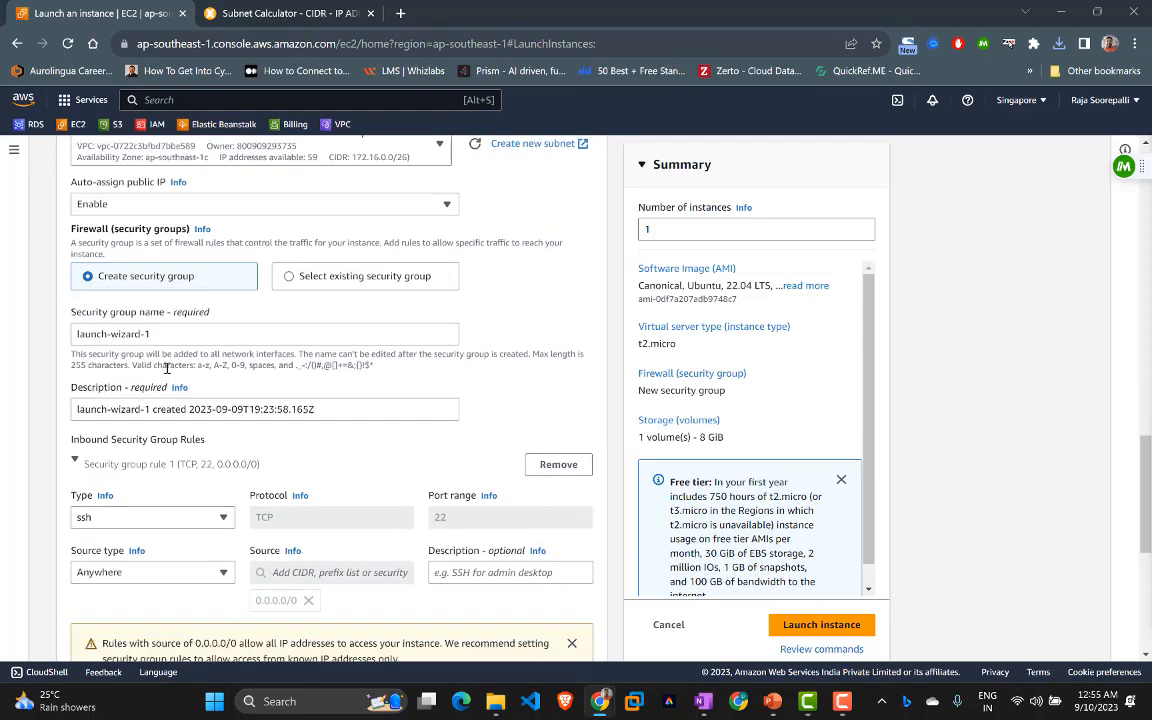
{"action": "left_click_drag", "start_coordinate": [155, 289], "coordinate": [47, 303]}
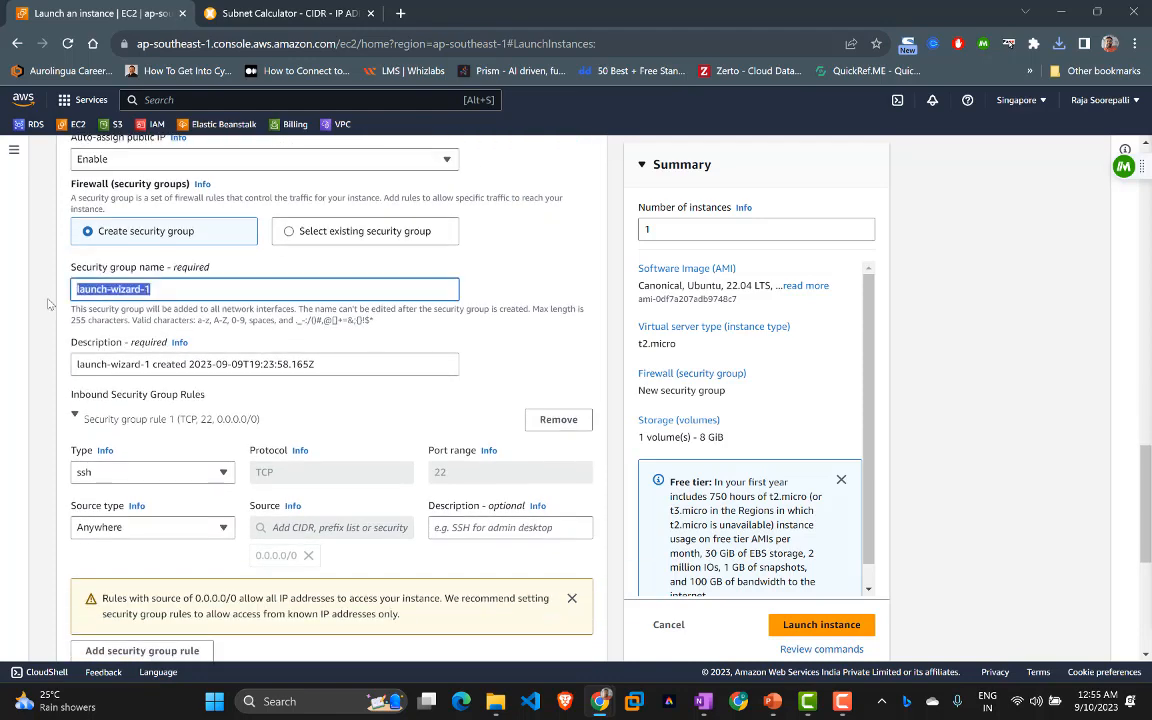
{"action": "left_click", "coordinate": [287, 235]}
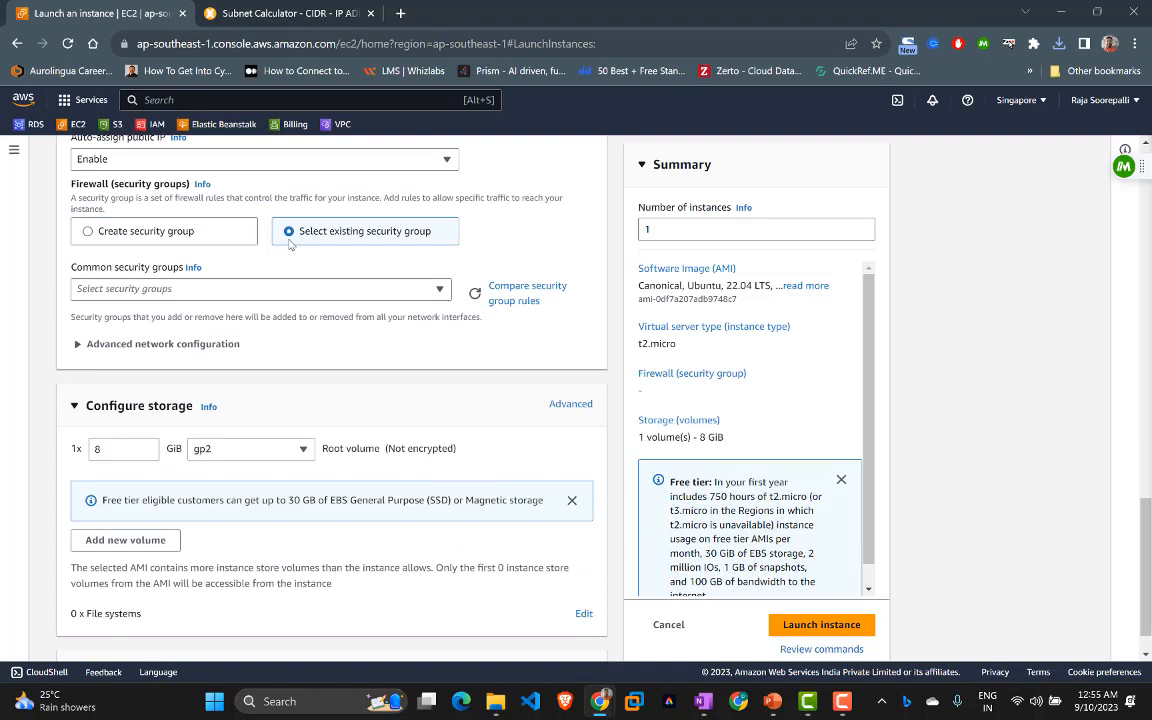
{"action": "left_click", "coordinate": [229, 292]}
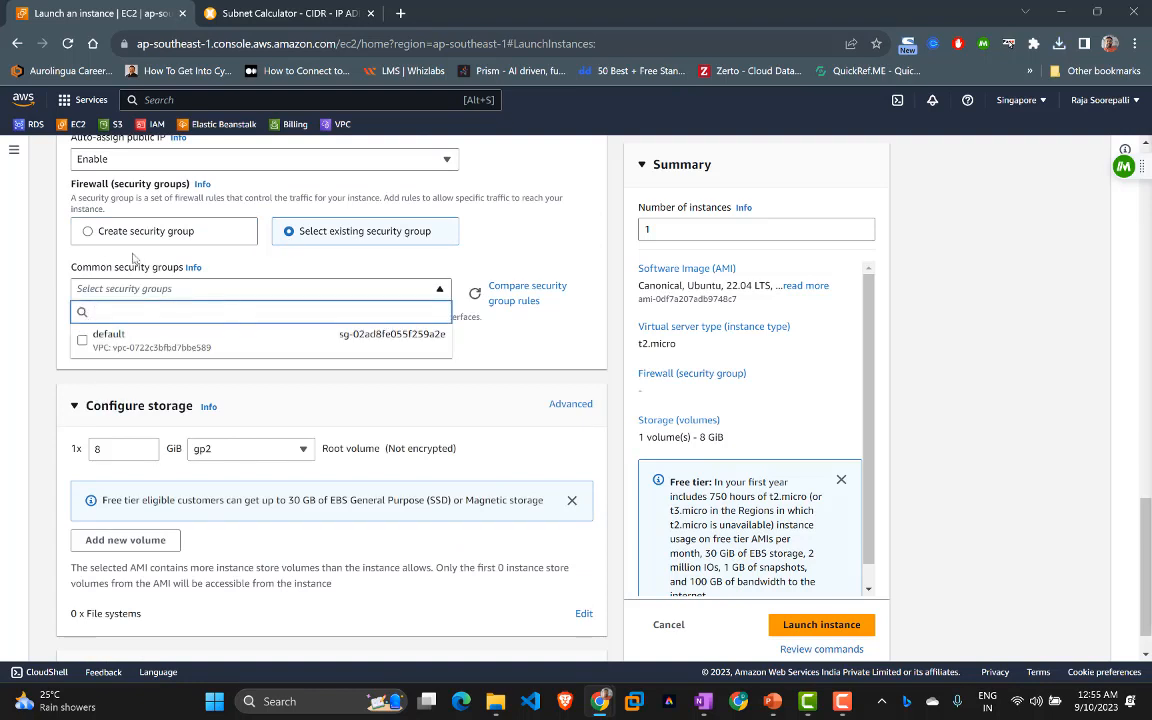
{"action": "left_click", "coordinate": [93, 222]}
{"action": "left_click", "coordinate": [93, 222]}
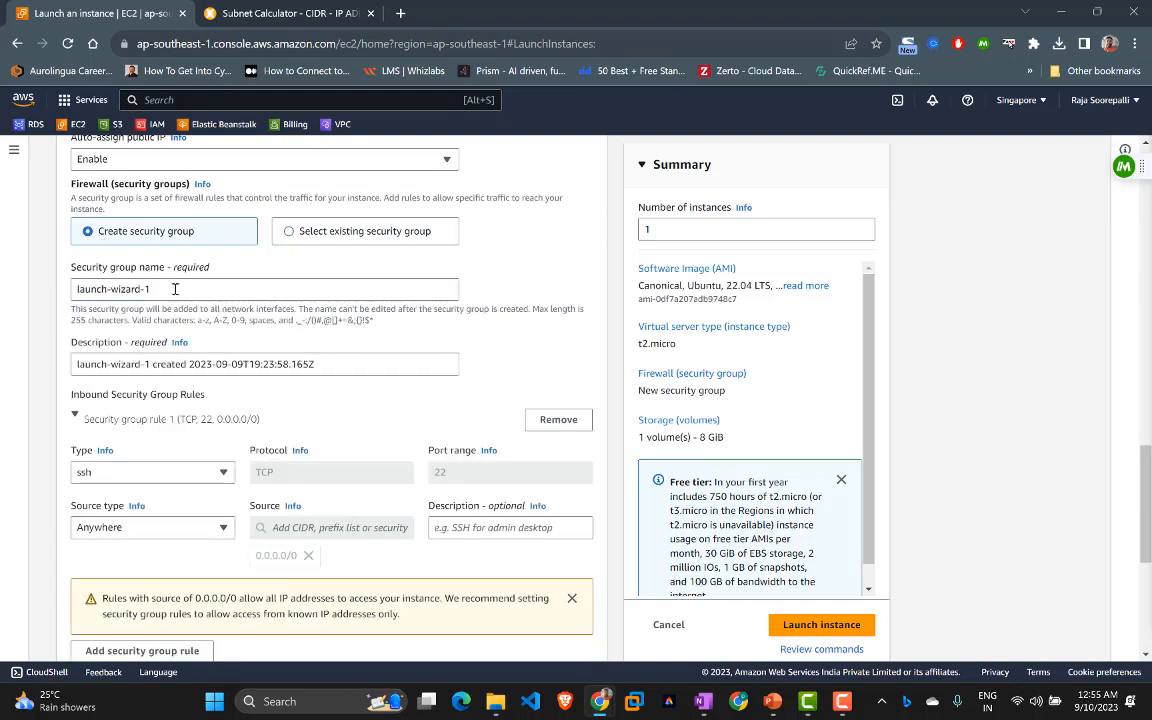
{"action": "left_click_drag", "start_coordinate": [155, 289], "coordinate": [6, 293]}
Step: Name the new security group sg-demo-project-01 and paste that name into its description
{"action": "type", "text": "s"}
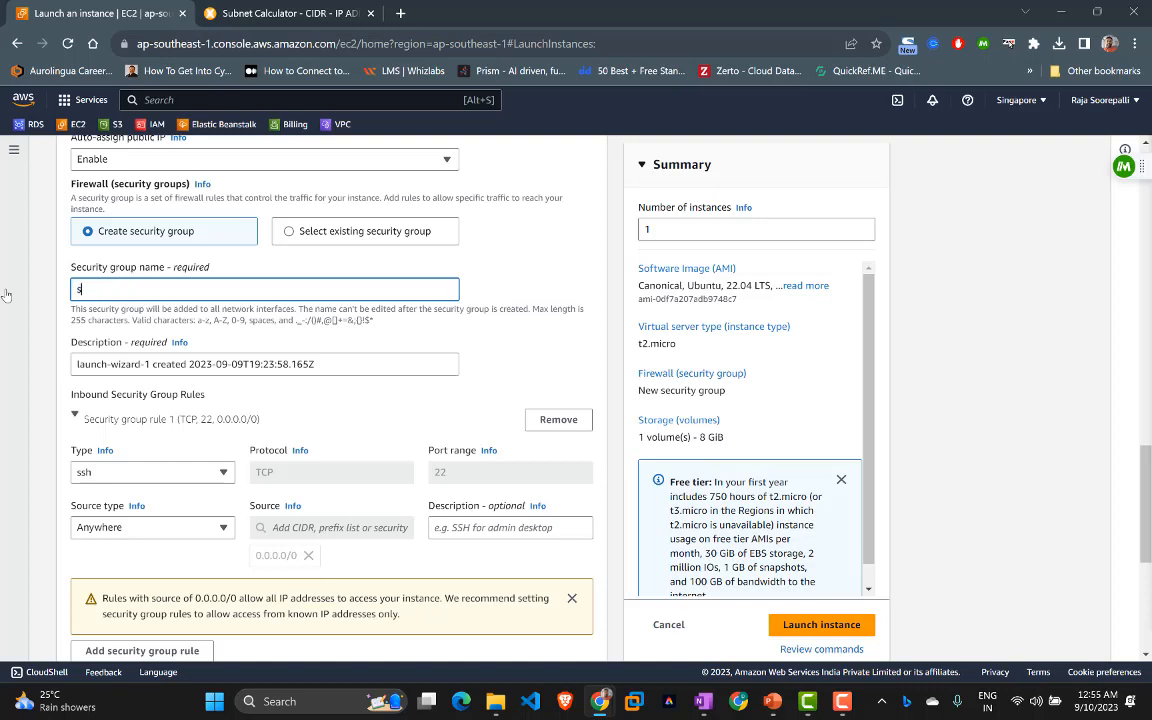
{"action": "type", "text": "g-demo"}
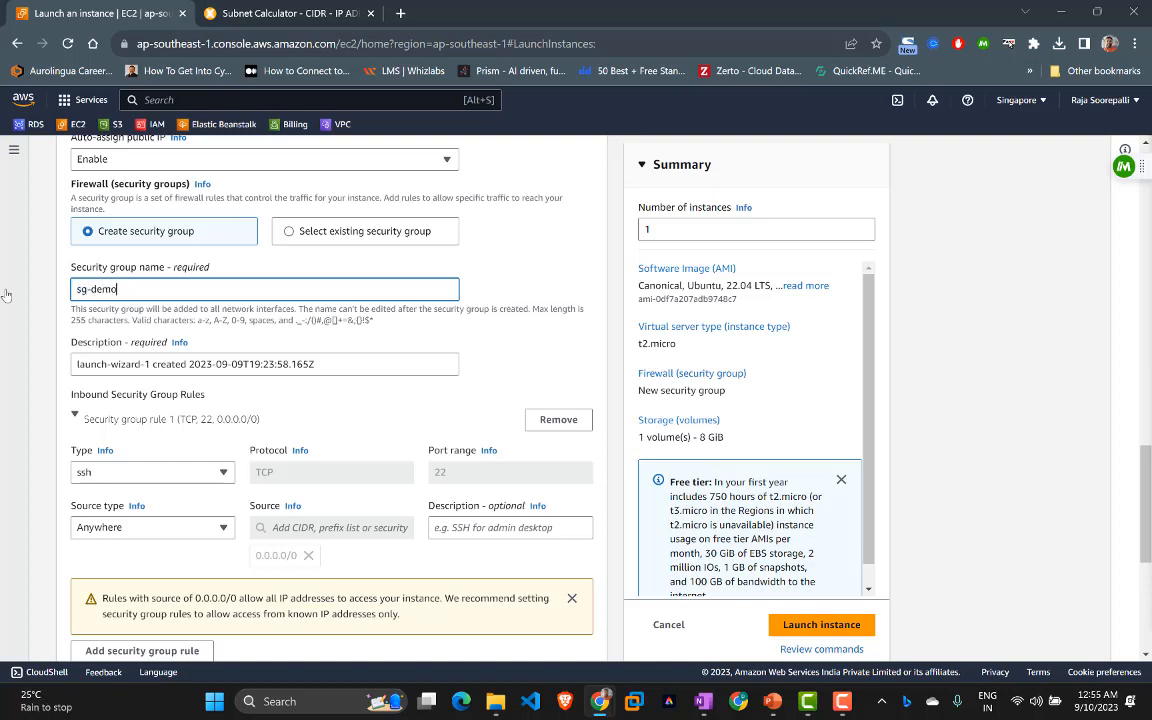
{"action": "type", "text": "-pr"}
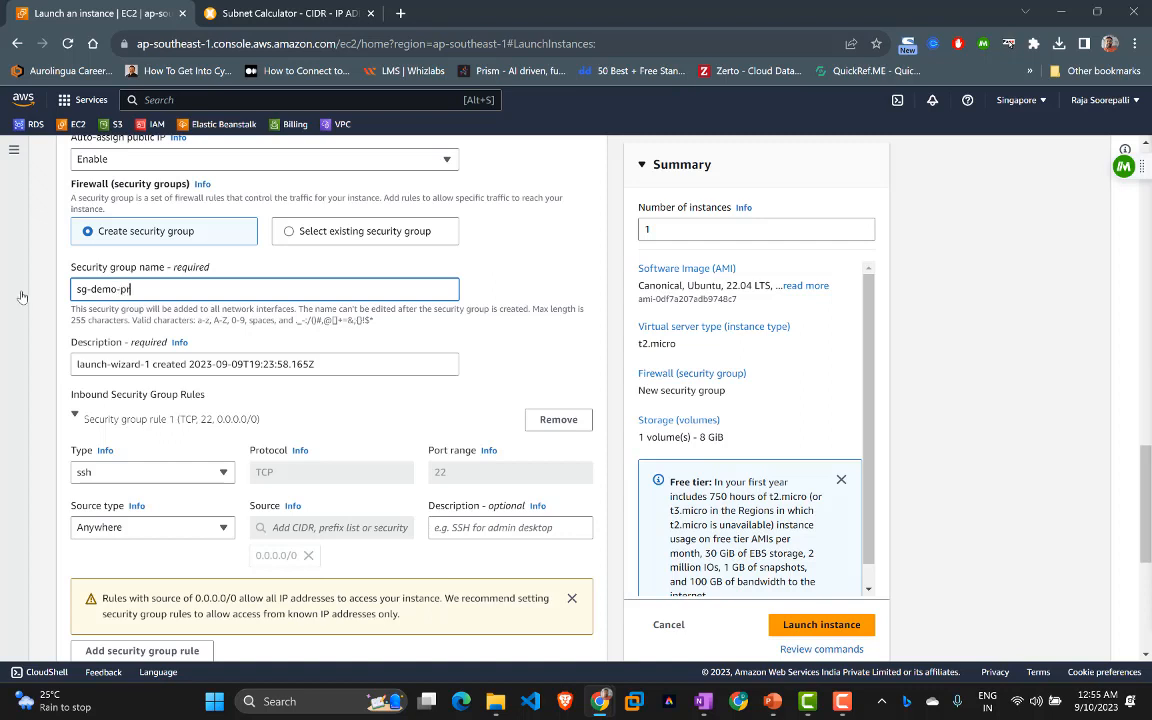
{"action": "type", "text": "oject-01"}
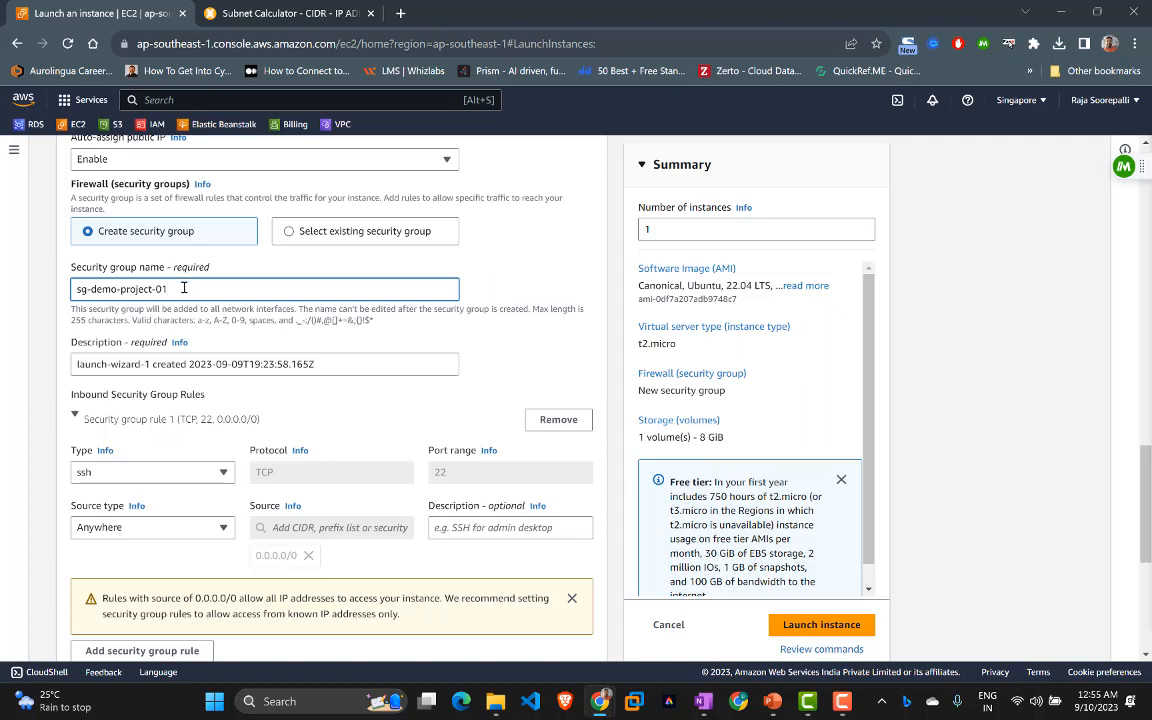
{"action": "left_click_drag", "start_coordinate": [184, 288], "coordinate": [52, 266]}
{"action": "key", "text": "ctrl+c"}
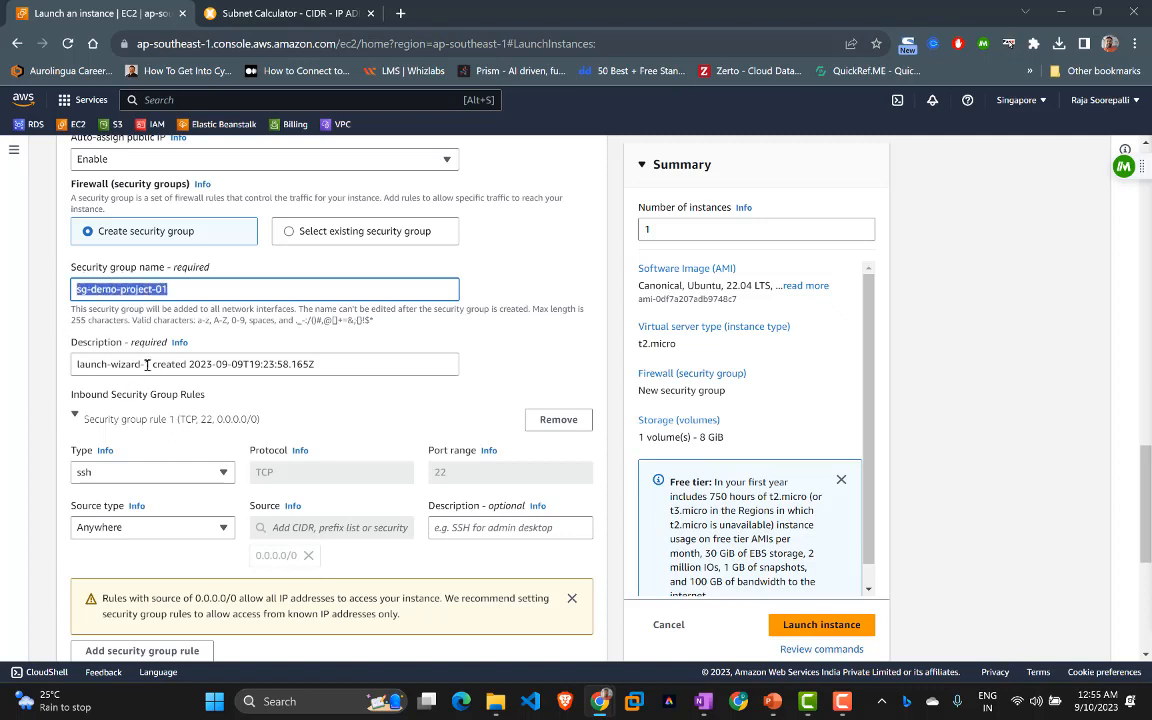
{"action": "left_click_drag", "start_coordinate": [150, 364], "coordinate": [43, 364]}
{"action": "key", "text": "ctrl+v"}
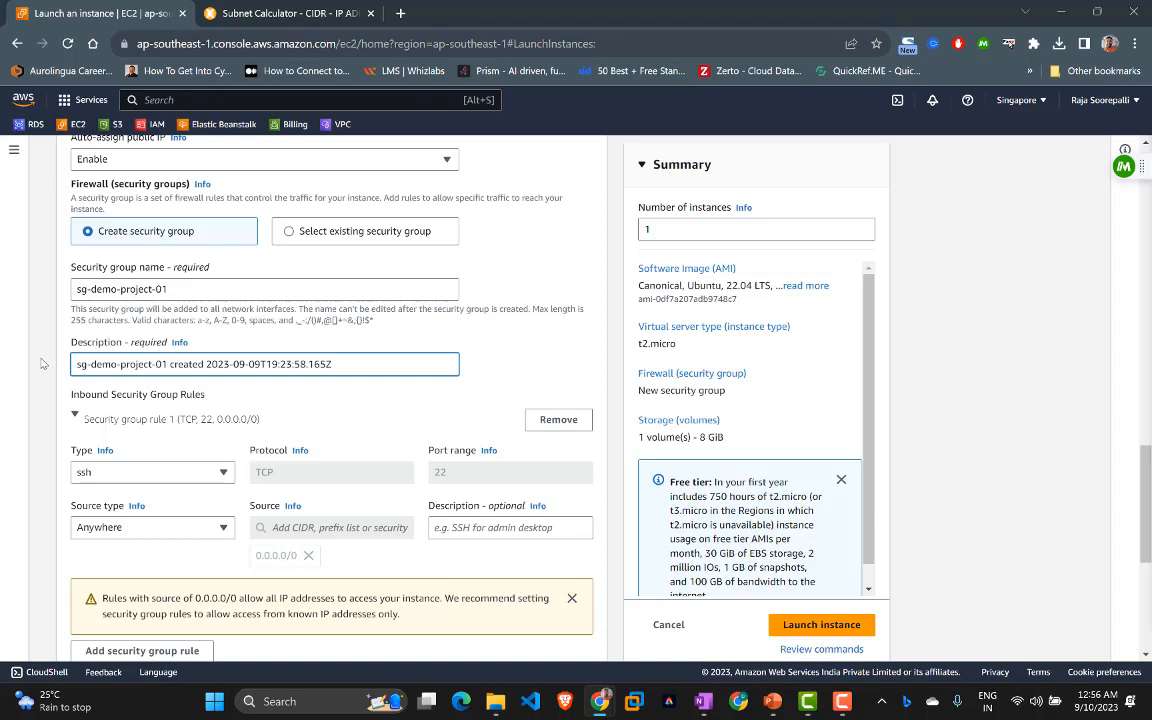
Step: Keep the SSH rule's source set to Anywhere and move down to the launch button
{"action": "scroll", "coordinate": [41, 363], "scroll_direction": "down", "scroll_amount": 2}
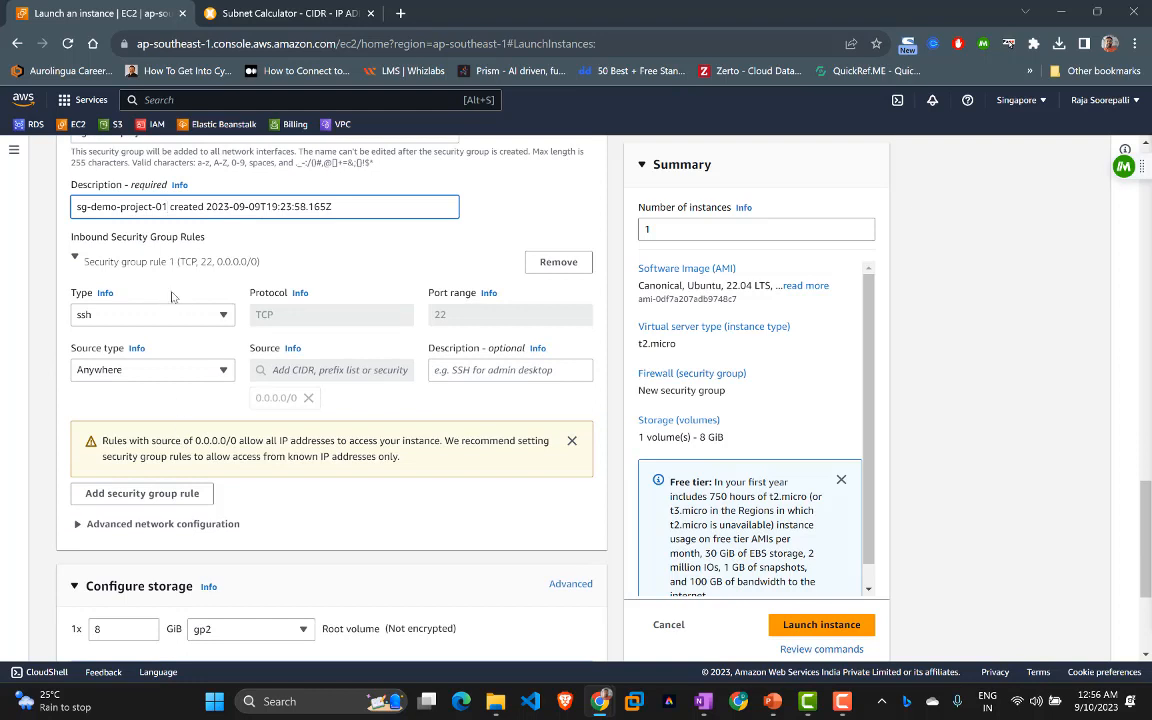
{"action": "left_click", "coordinate": [169, 372]}
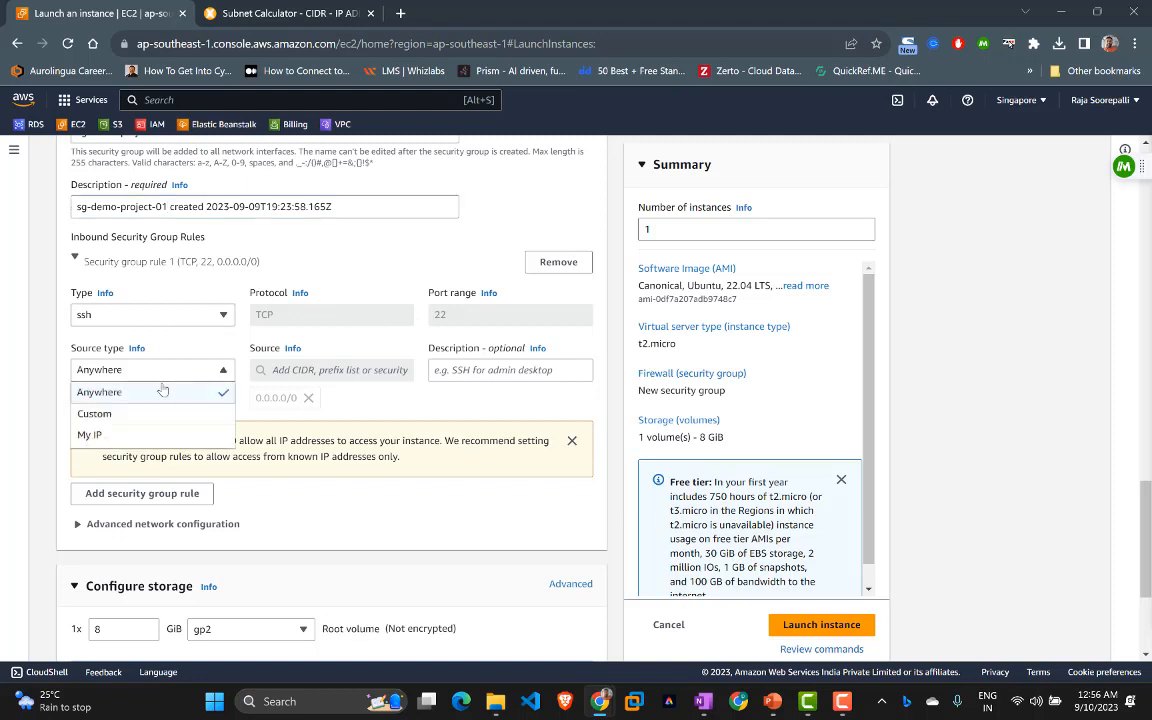
{"action": "left_click", "coordinate": [60, 340]}
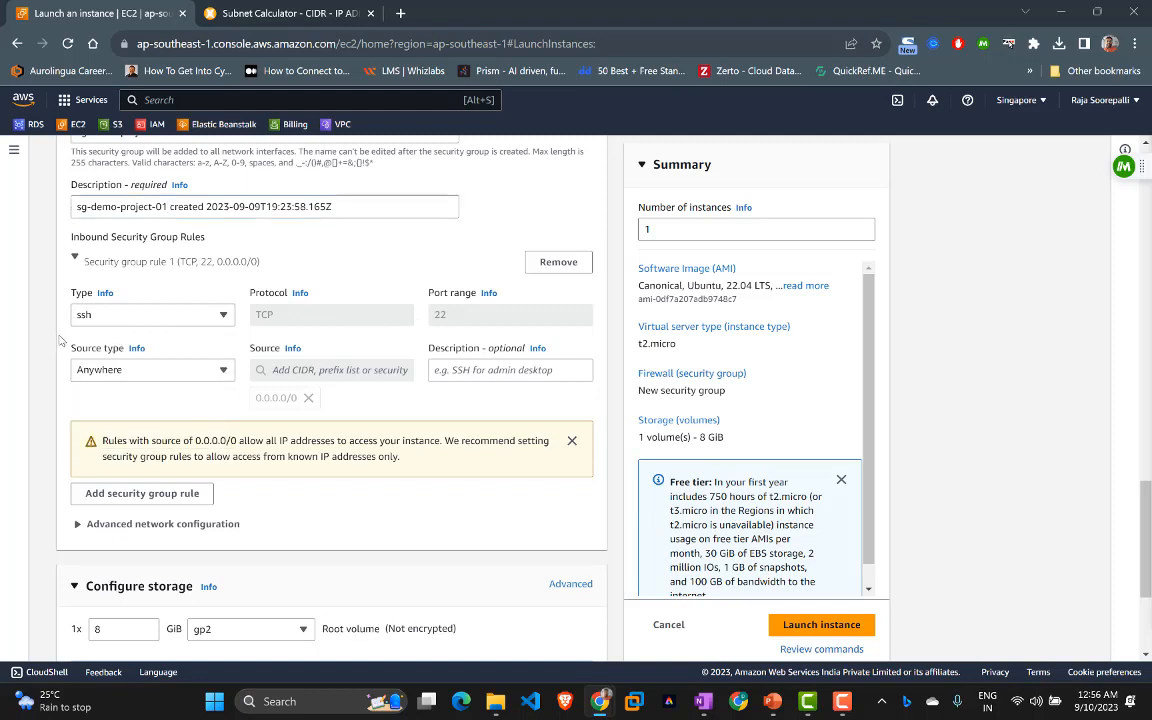
{"action": "scroll", "coordinate": [60, 340], "scroll_direction": "down", "scroll_amount": 1}
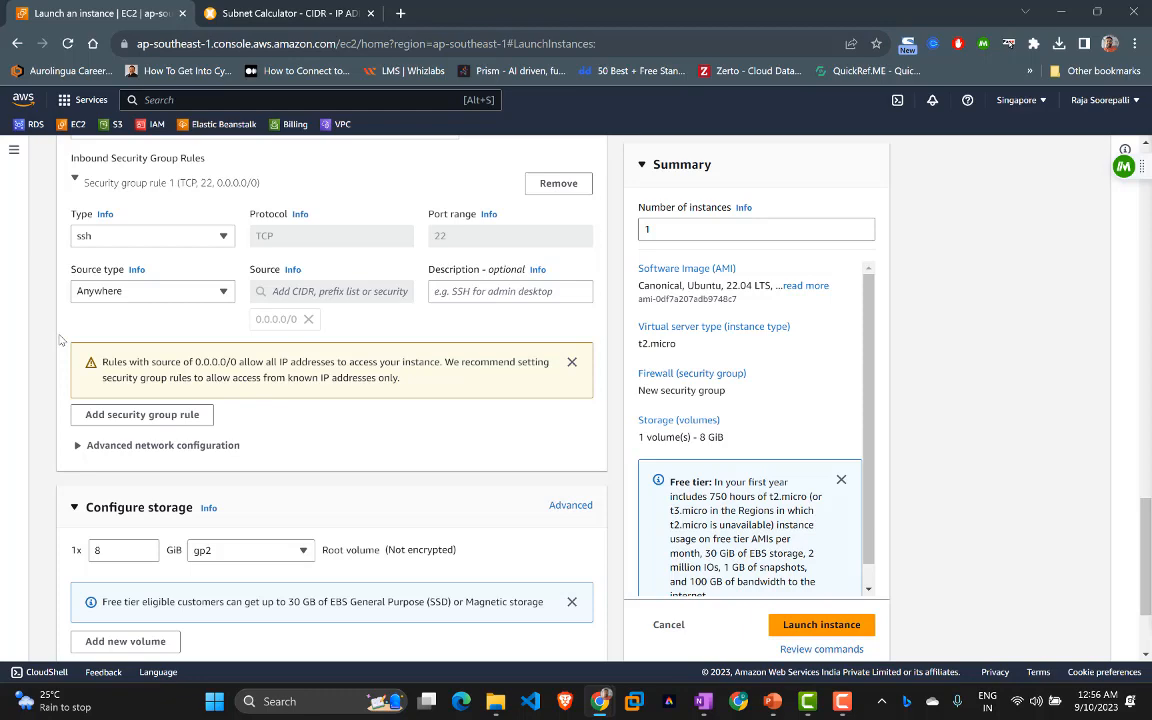
{"action": "scroll", "coordinate": [67, 302], "scroll_direction": "down", "scroll_amount": 2}
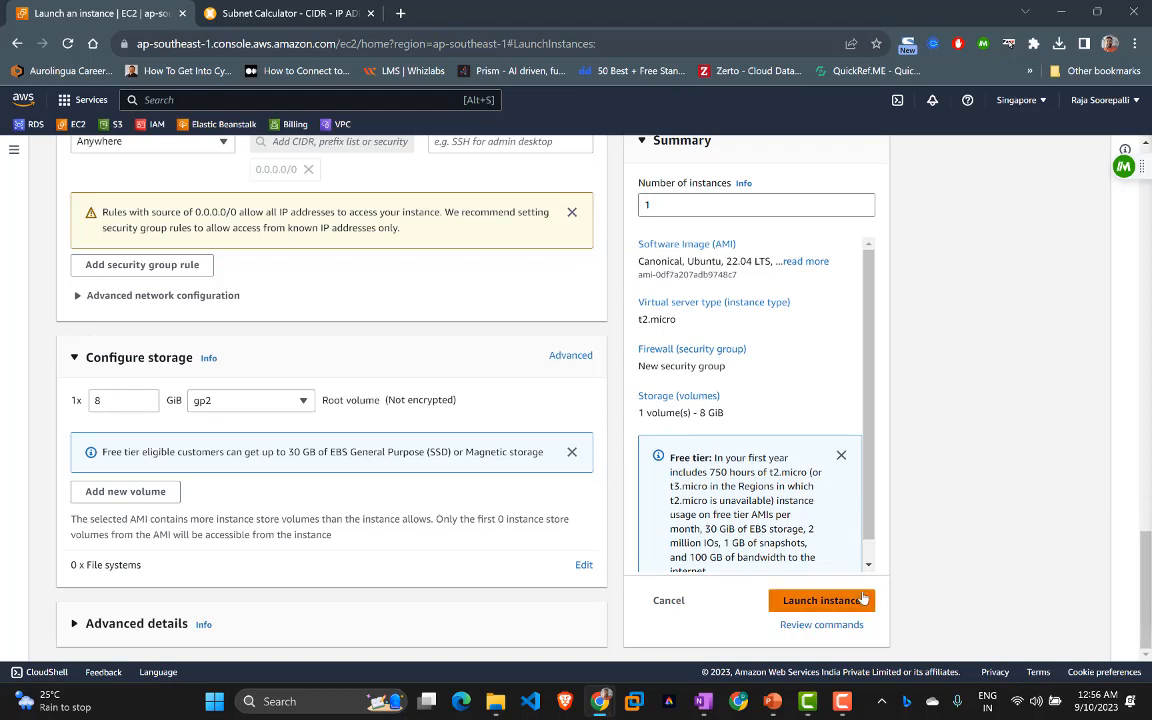
{"action": "scroll", "coordinate": [785, 495], "scroll_direction": "down", "scroll_amount": 1}
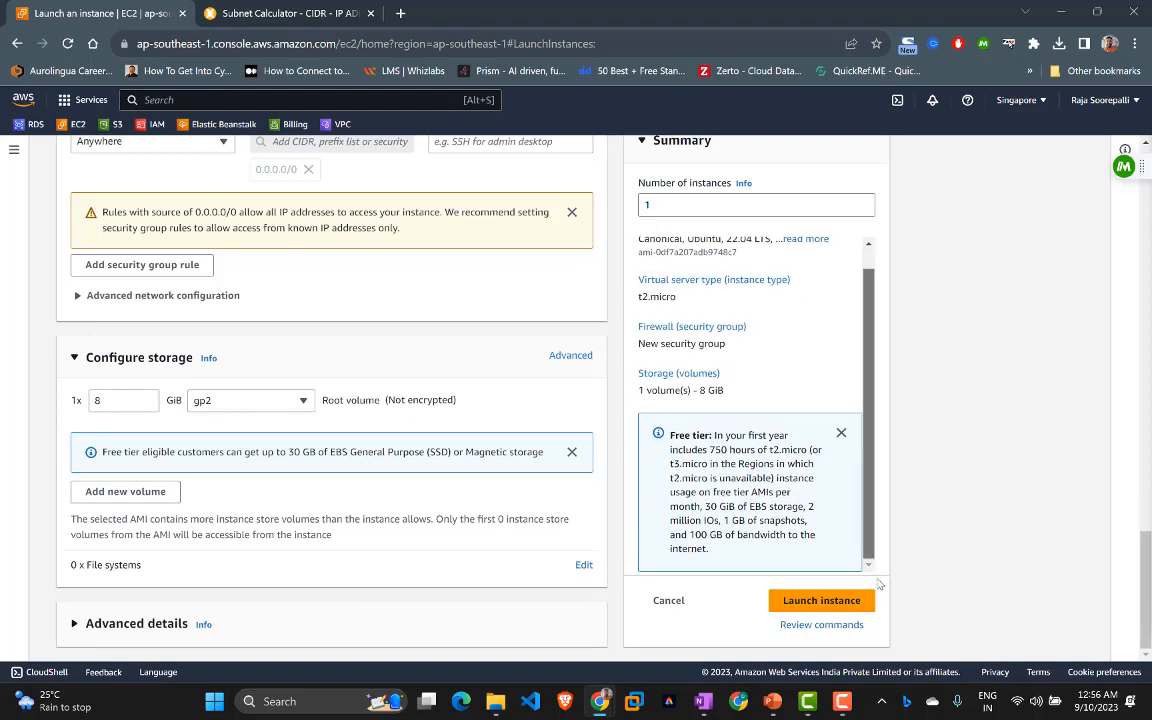
Step: Attempt the launch, then return to the launch form to fix the settings
{"action": "left_click", "coordinate": [830, 601]}
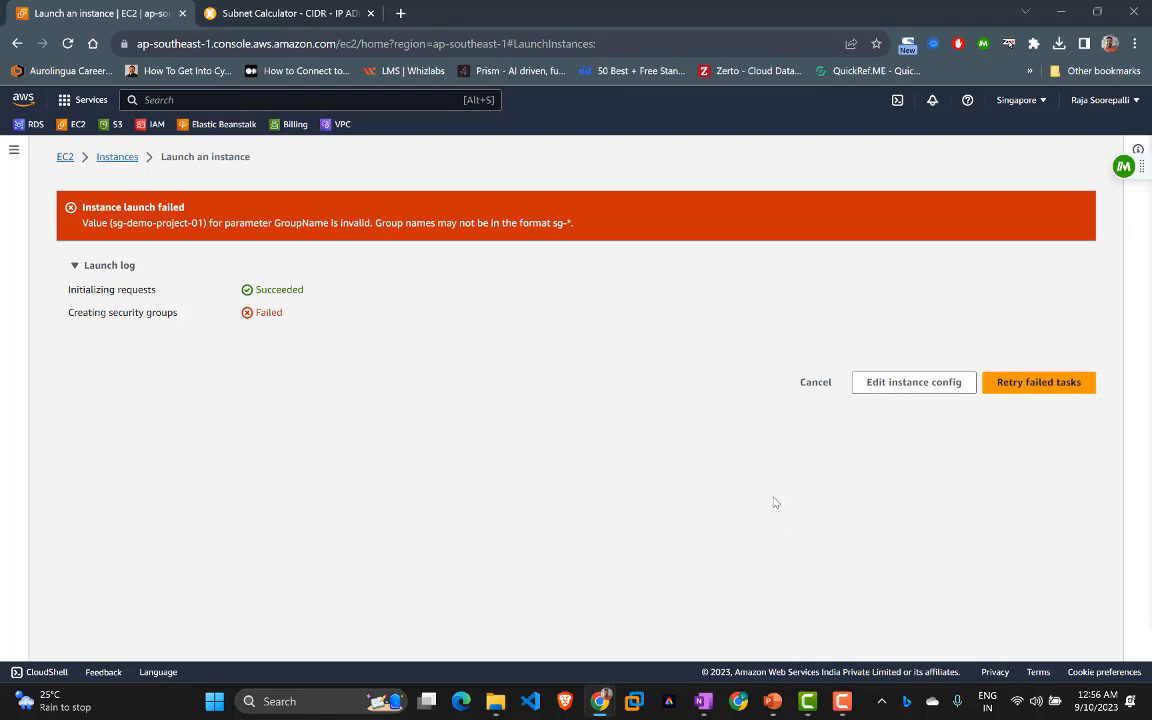
{"action": "left_click", "coordinate": [913, 384]}
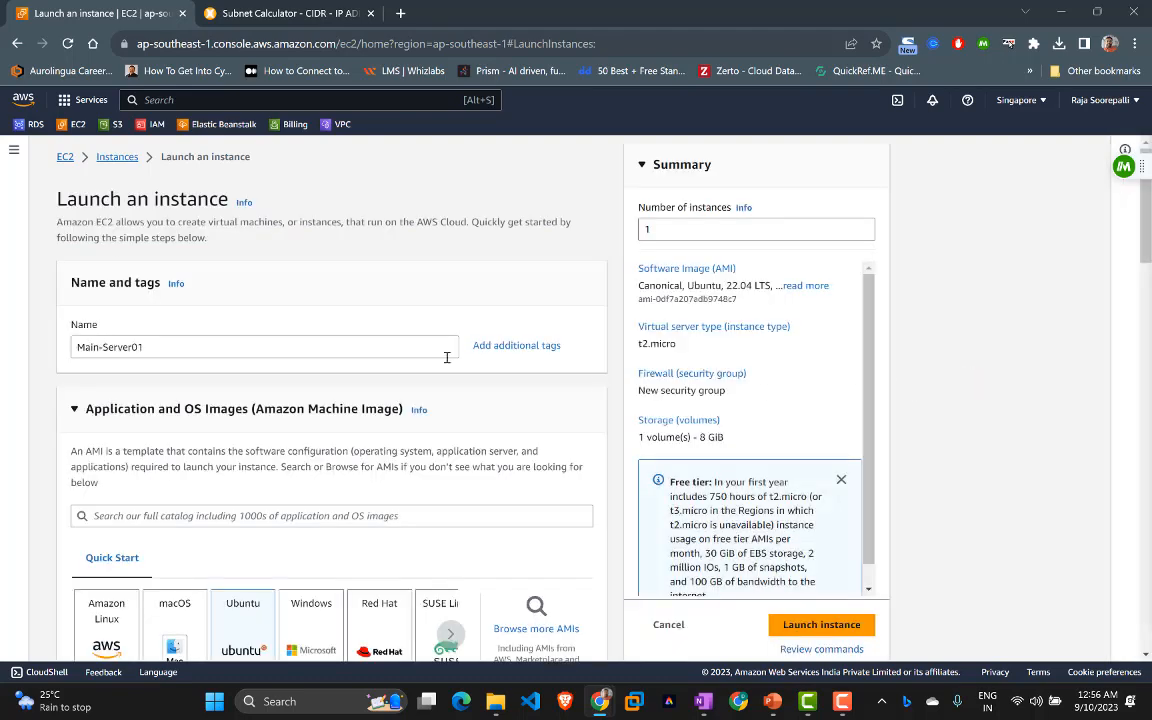
{"action": "scroll", "coordinate": [413, 361], "scroll_direction": "down", "scroll_amount": 10}
{"action": "scroll", "coordinate": [413, 361], "scroll_direction": "down", "scroll_amount": 5}
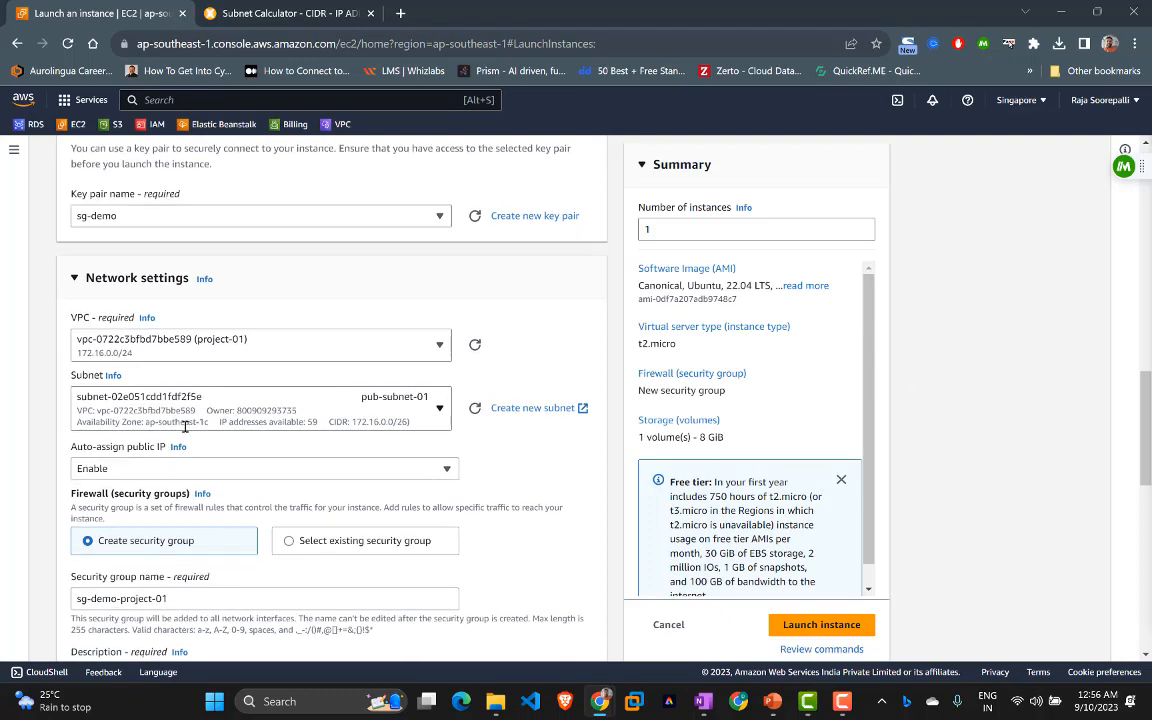
{"action": "scroll", "coordinate": [180, 420], "scroll_direction": "down", "scroll_amount": 2}
Step: Rename the security group to demo-proj-01-sg, put it in the description, and relaunch
{"action": "left_click_drag", "start_coordinate": [92, 446], "coordinate": [70, 450]}
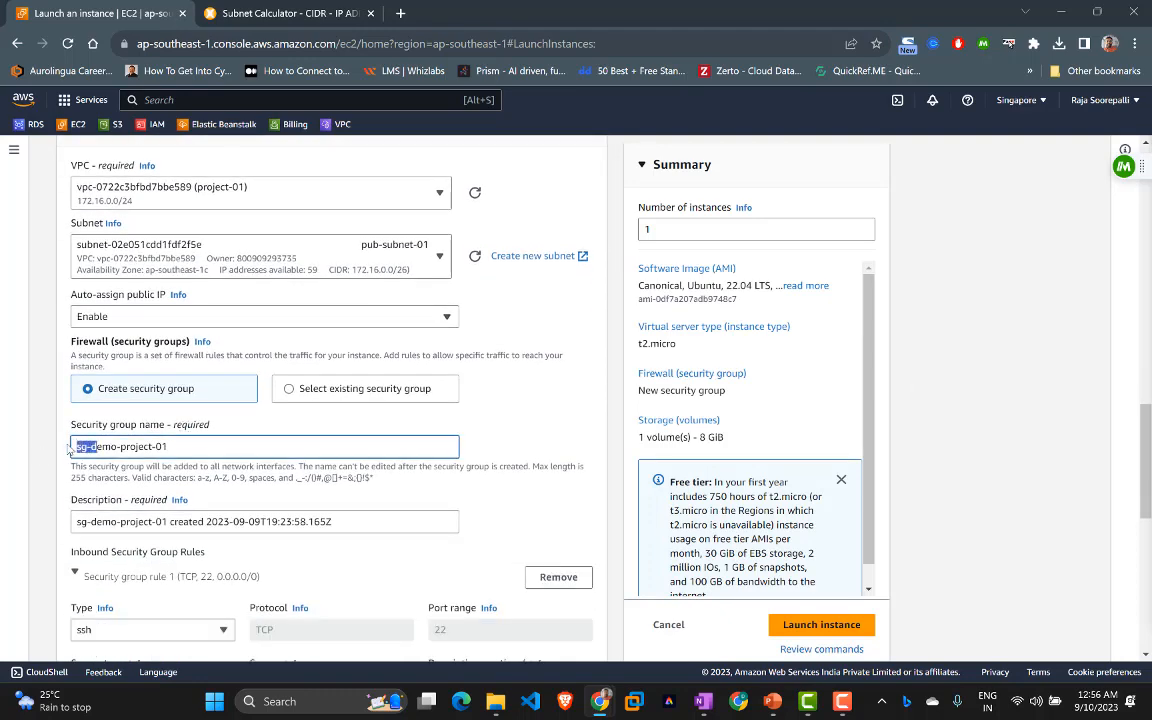
{"action": "key", "text": "BackSpace"}
{"action": "type", "text": "d"}
{"action": "left_click", "coordinate": [172, 444]}
{"action": "type", "text": "-01"}
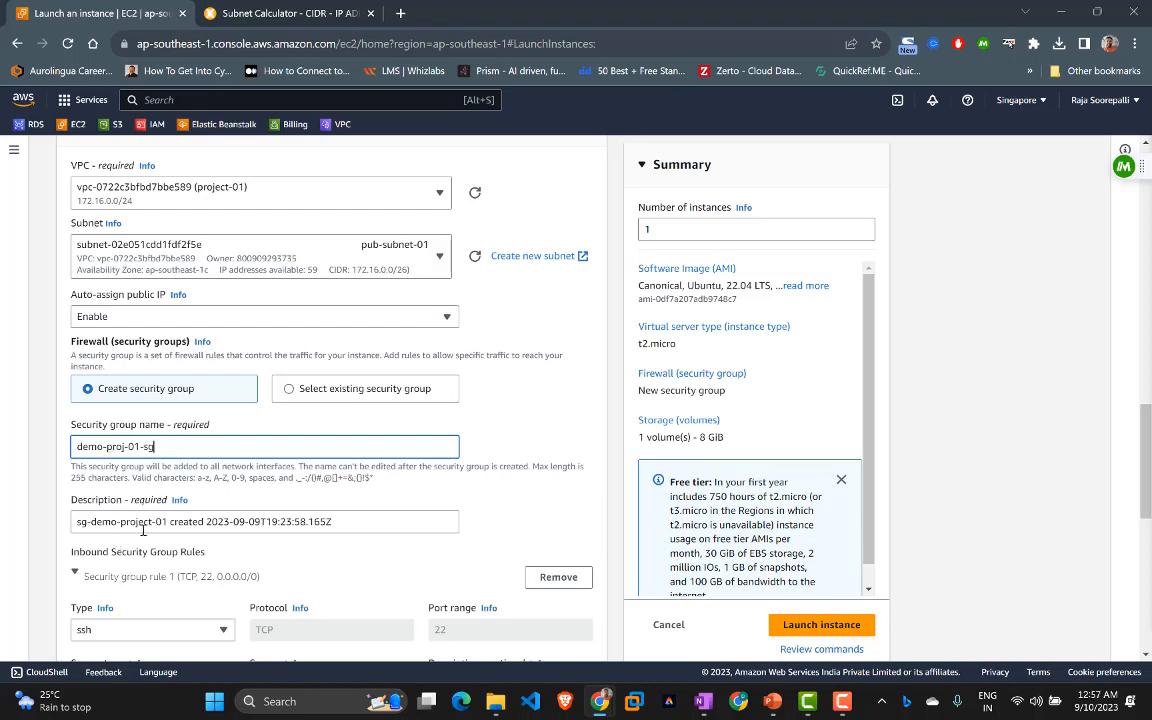
{"action": "left_click_drag", "start_coordinate": [152, 446], "coordinate": [74, 446]}
{"action": "key", "text": "ctrl+c"}
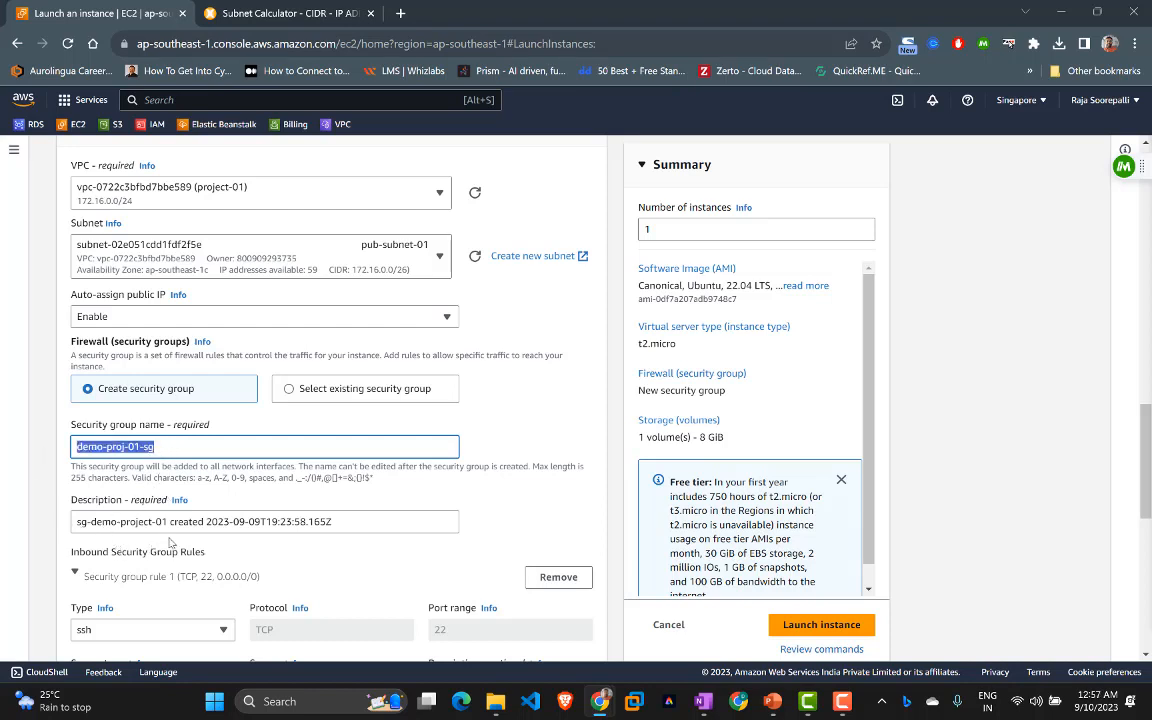
{"action": "left_click_drag", "start_coordinate": [167, 521], "coordinate": [76, 521]}
{"action": "key", "text": "ctrl+v"}
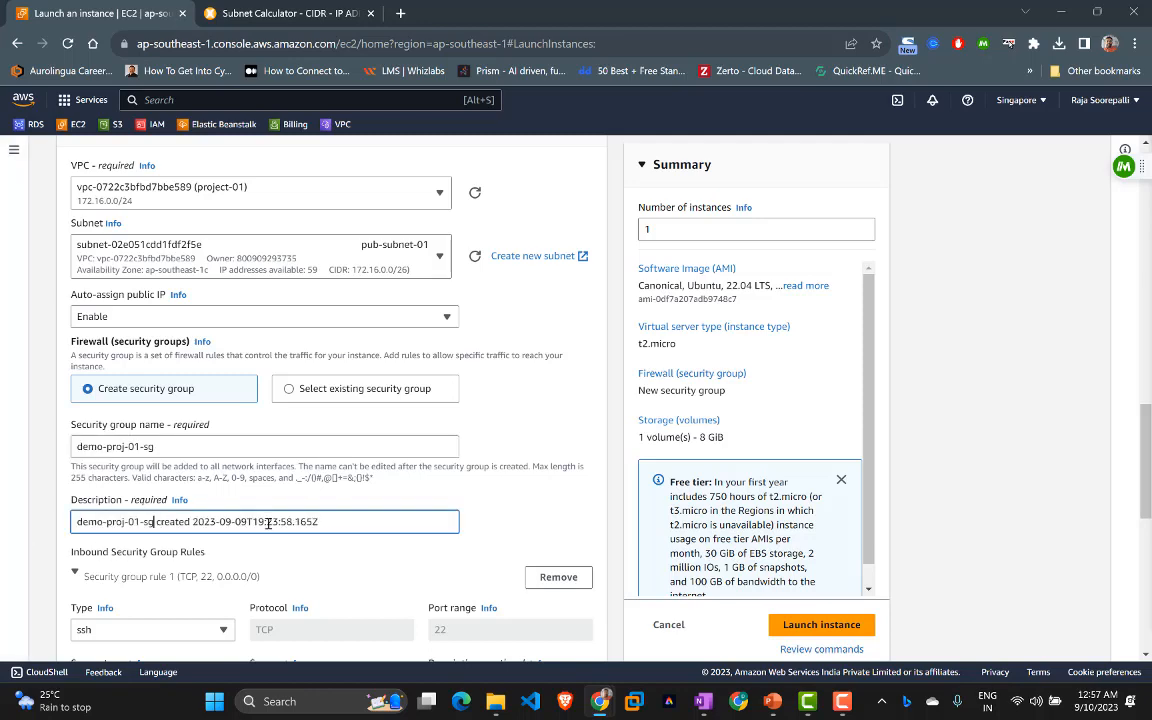
{"action": "scroll", "coordinate": [288, 500], "scroll_direction": "down", "scroll_amount": 4}
{"action": "left_click", "coordinate": [811, 626]}
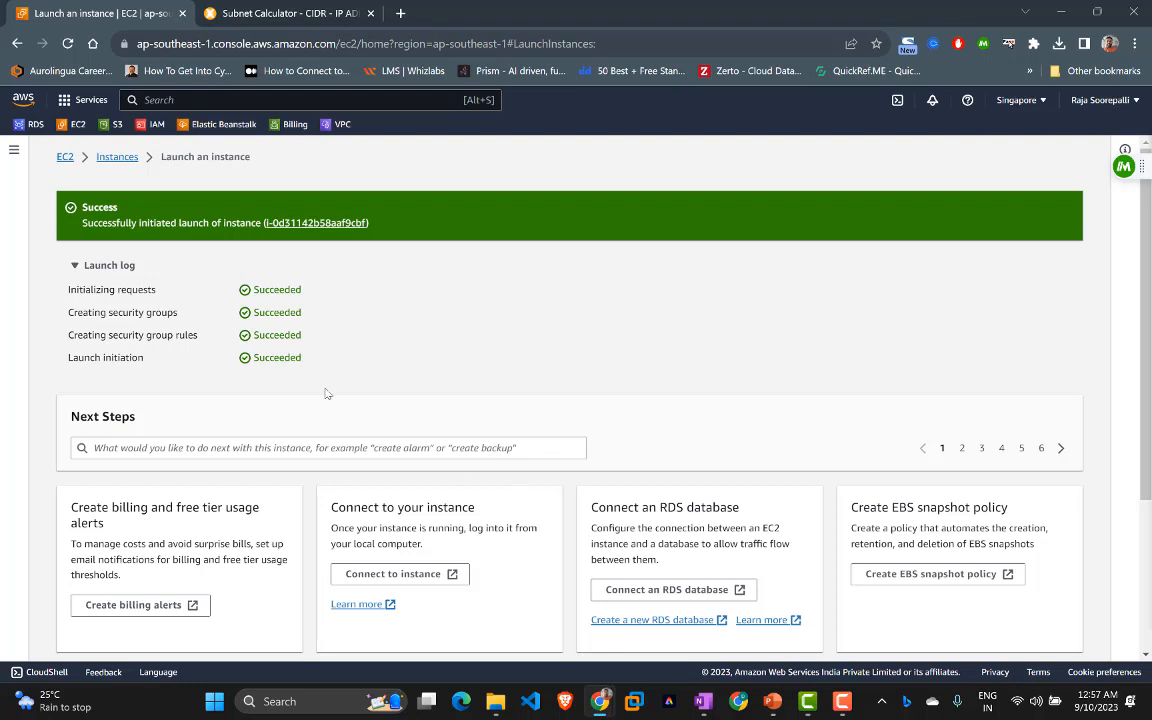
Step: Go to the Instances list and refresh it until Main-Server01 appears as a Pending t2.micro
{"action": "left_click", "coordinate": [117, 158]}
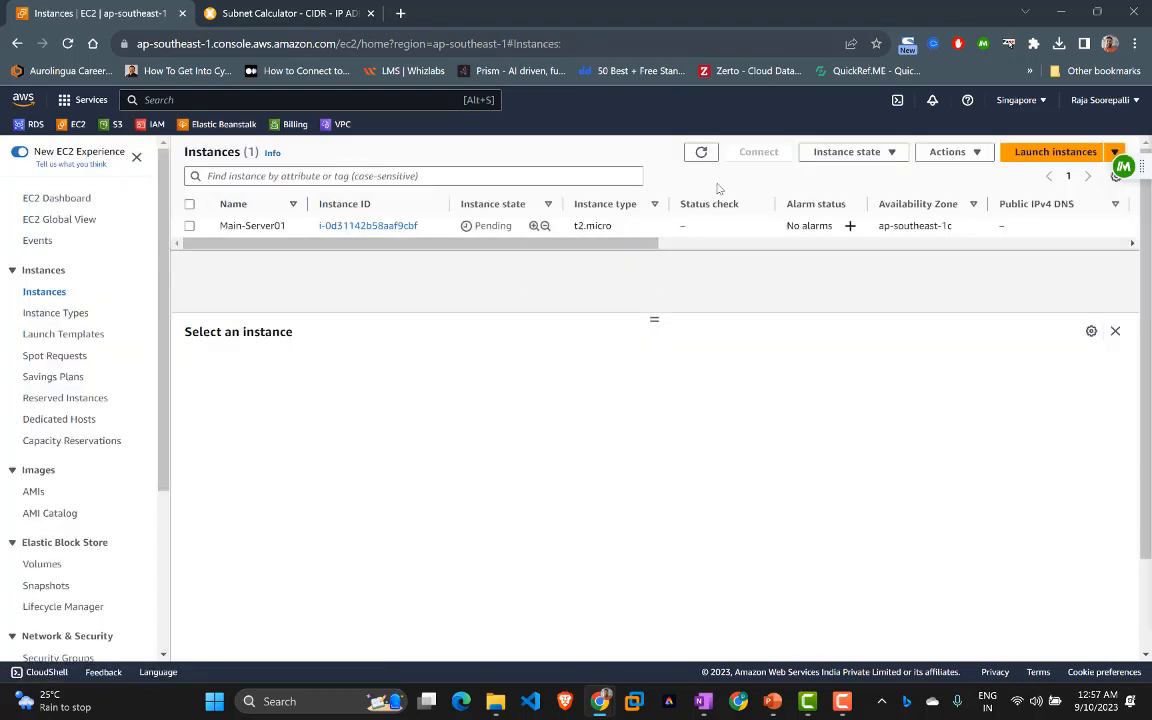
{"action": "left_click", "coordinate": [702, 154]}
{"action": "left_click", "coordinate": [702, 152]}
Step: Copy the downloaded key file sg-demo.pem into the C:\tools folder
{"action": "left_click", "coordinate": [1059, 44]}
{"action": "mouse_move", "coordinate": [906, 121]}
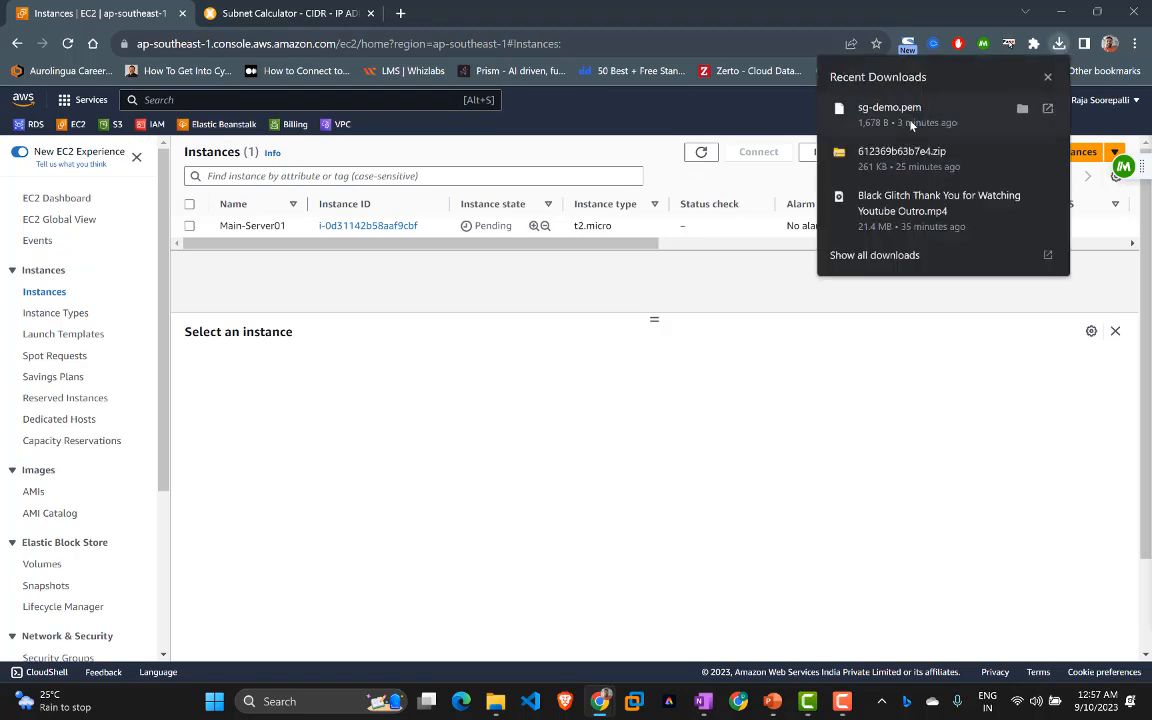
{"action": "left_click", "coordinate": [1022, 110]}
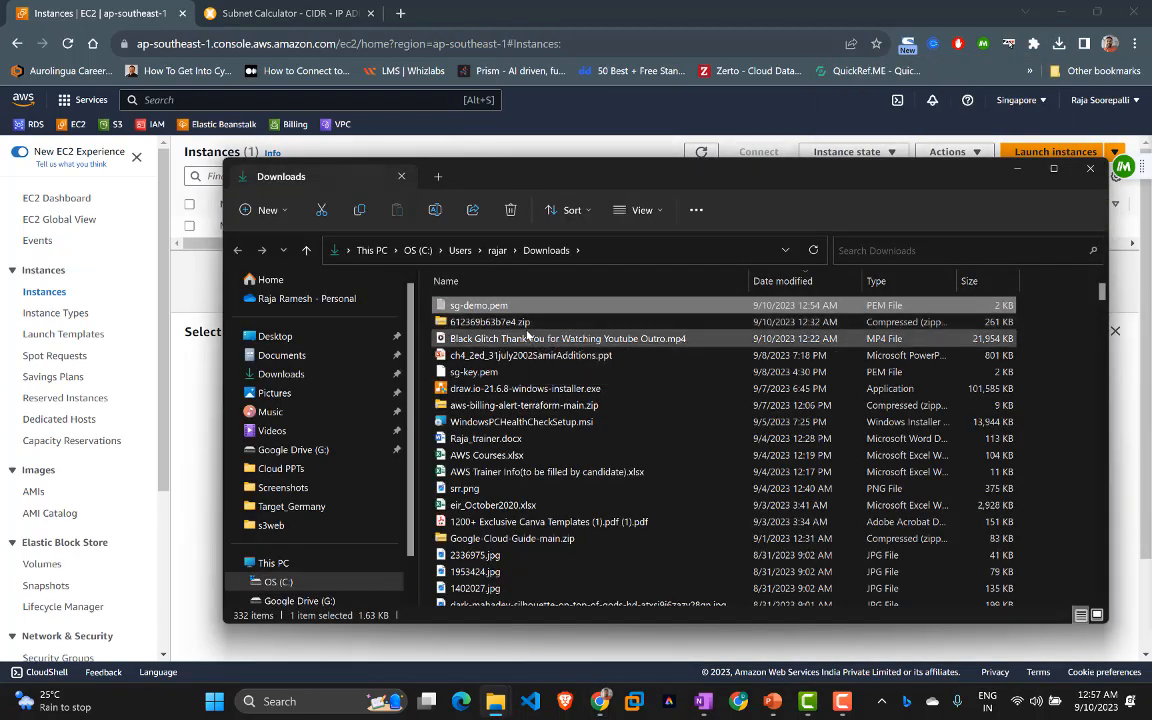
{"action": "scroll", "coordinate": [312, 432], "scroll_direction": "down", "scroll_amount": 2}
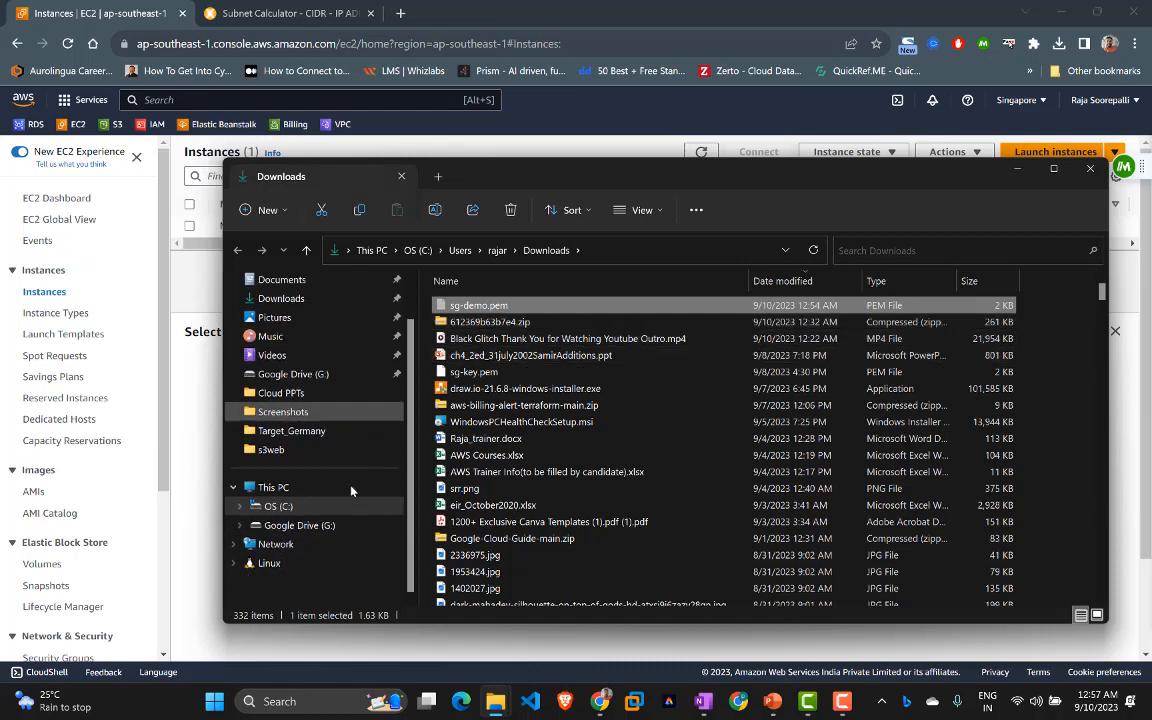
{"action": "left_click", "coordinate": [305, 510]}
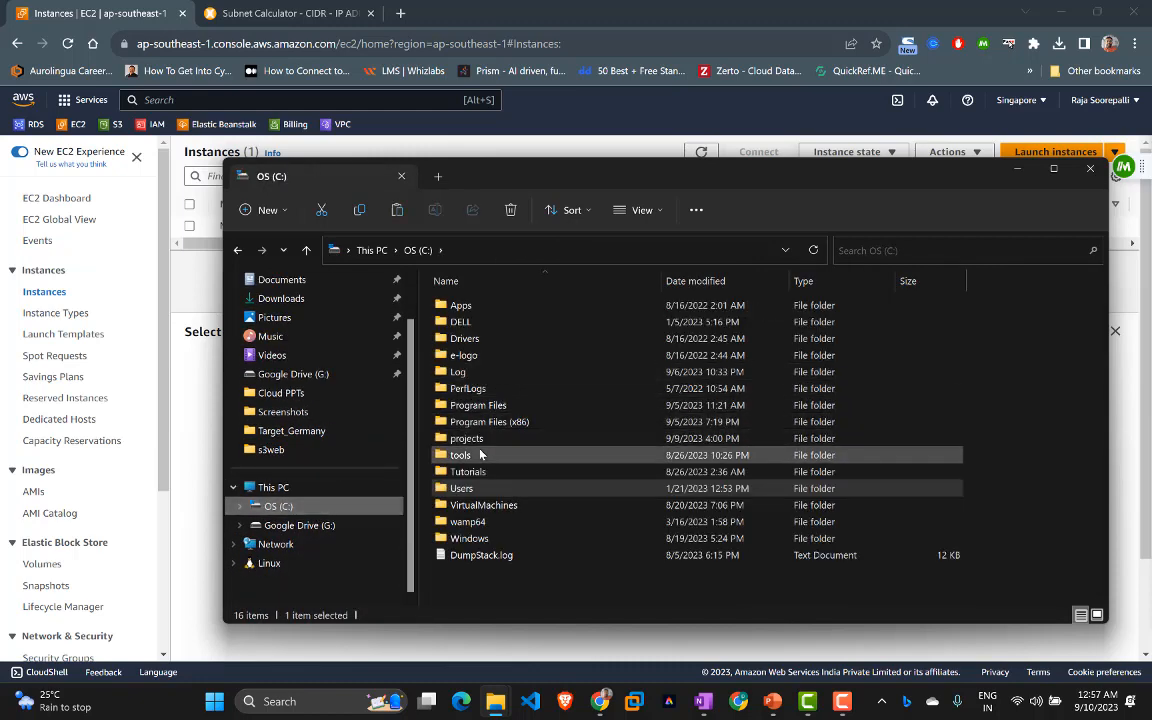
{"action": "double_click", "coordinate": [480, 455]}
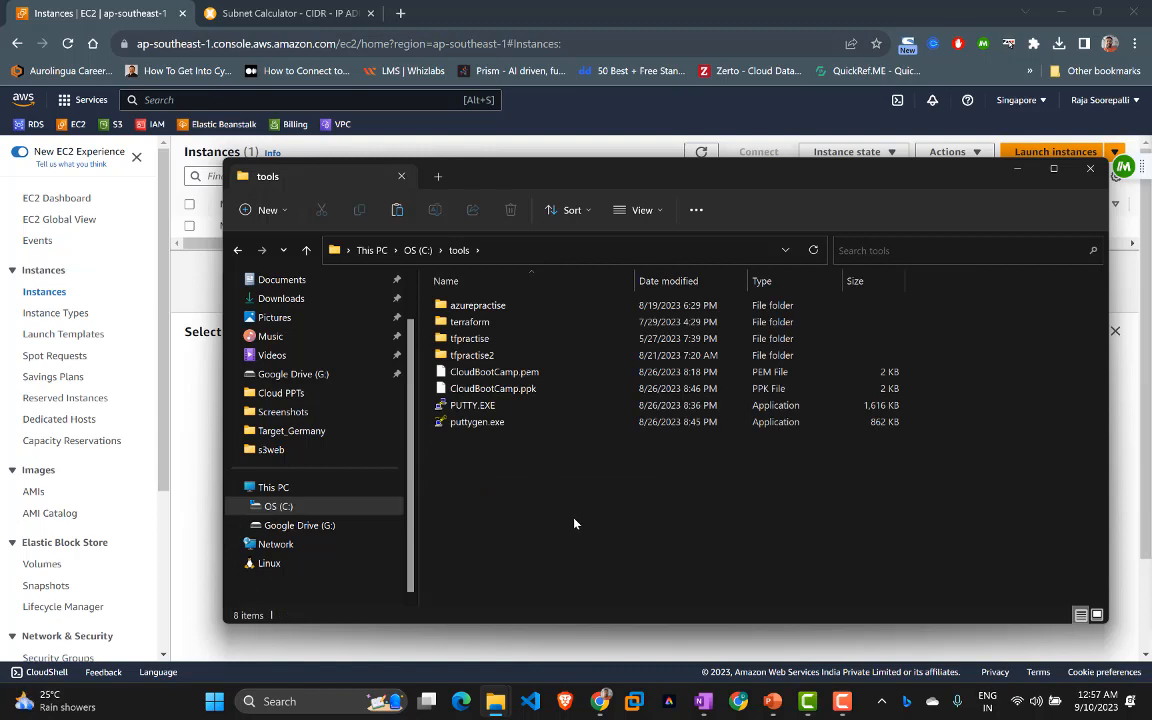
{"action": "key", "text": "ctrl+v"}
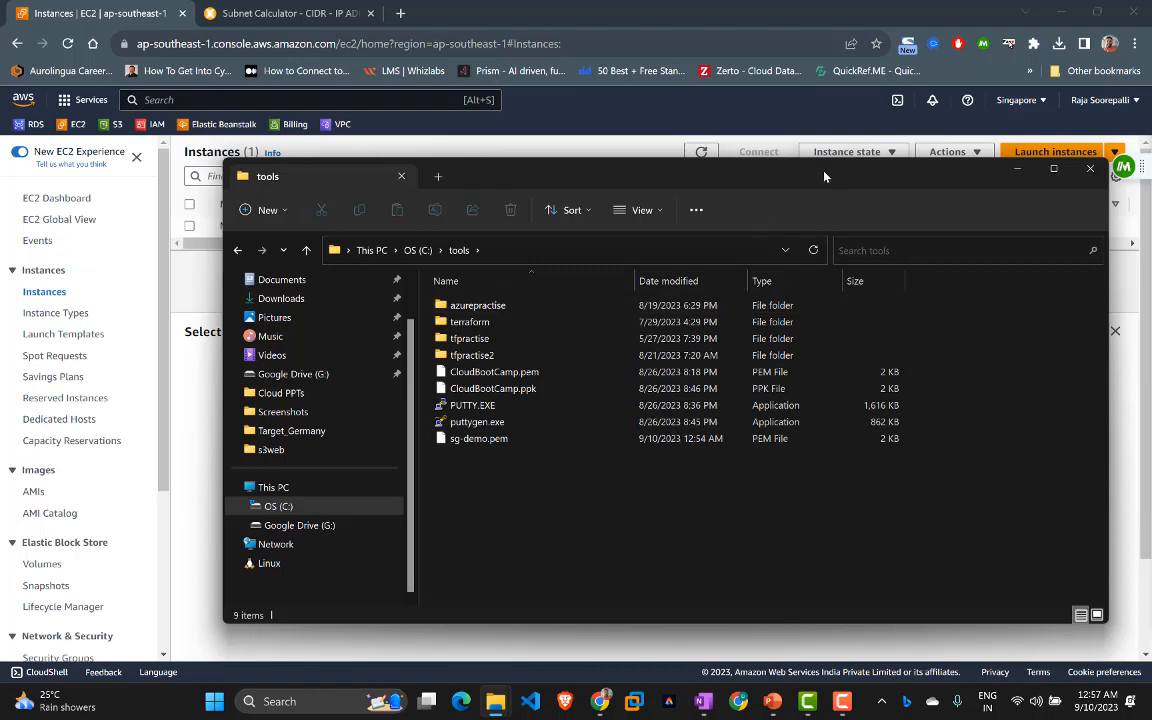
Step: Open a Git Bash terminal in C:\tools using Git Bash Here
{"action": "left_click_drag", "start_coordinate": [824, 176], "coordinate": [714, 164]}
{"action": "right_click", "coordinate": [566, 525]}
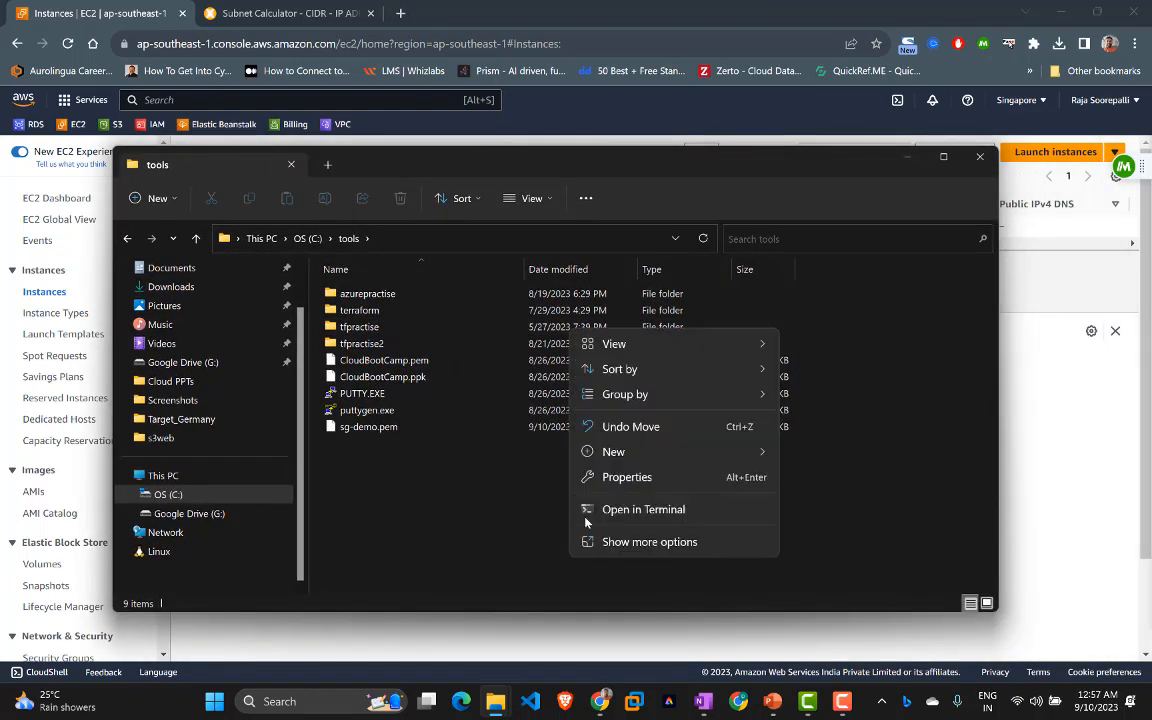
{"action": "left_click", "coordinate": [612, 540]}
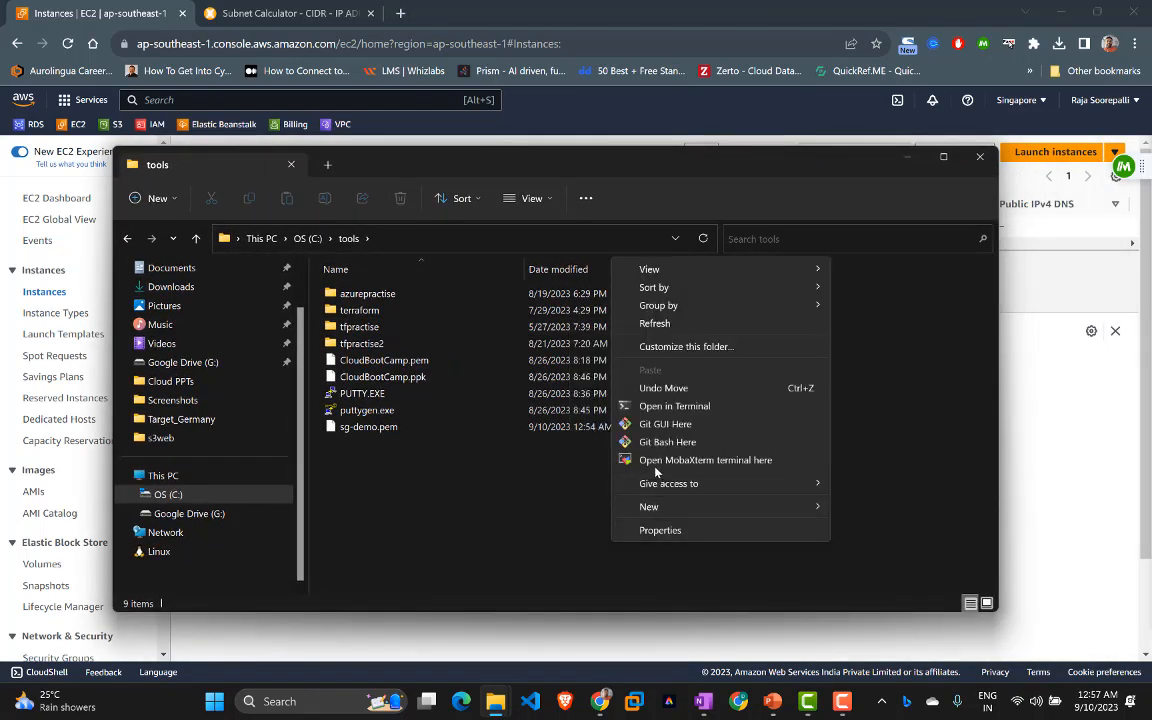
{"action": "left_click", "coordinate": [665, 442]}
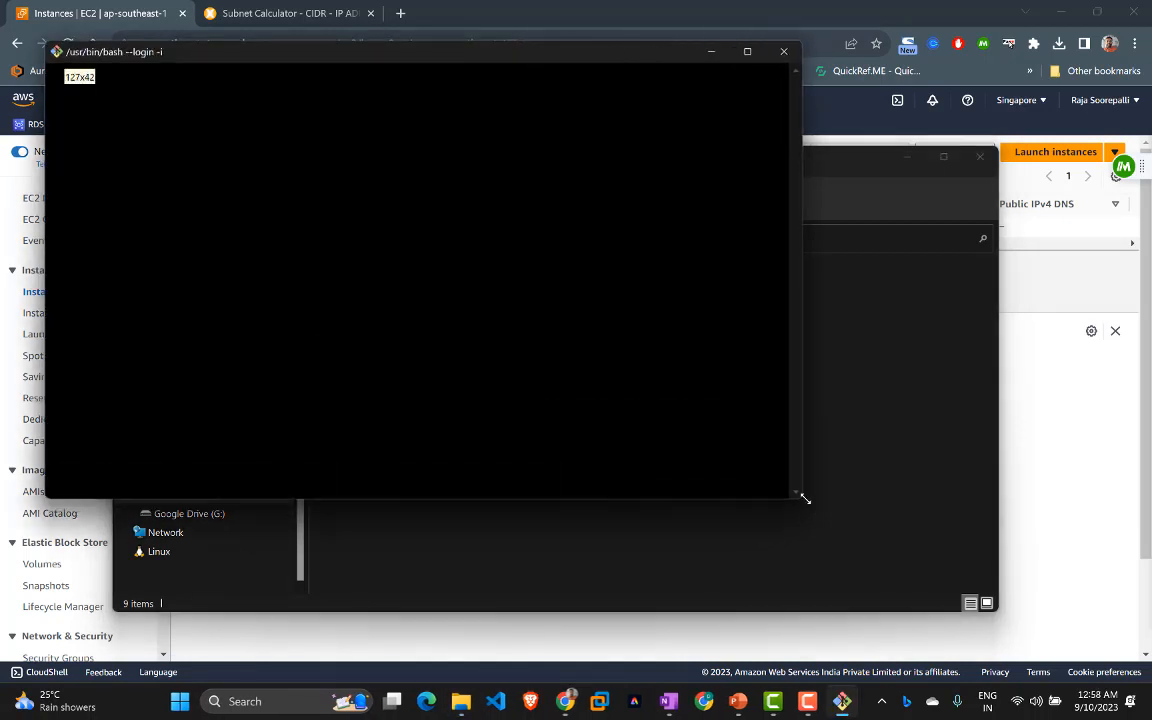
Step: Enlarge the Git Bash font, minimize File Explorer, and bring back the EC2 Instances page
{"action": "key", "text": "ctrl+equal"}
{"action": "key", "text": "ctrl+equal"}
{"action": "key", "text": "ctrl+equal"}
{"action": "key", "text": "ctrl+equal"}
{"action": "key", "text": "ctrl+equal"}
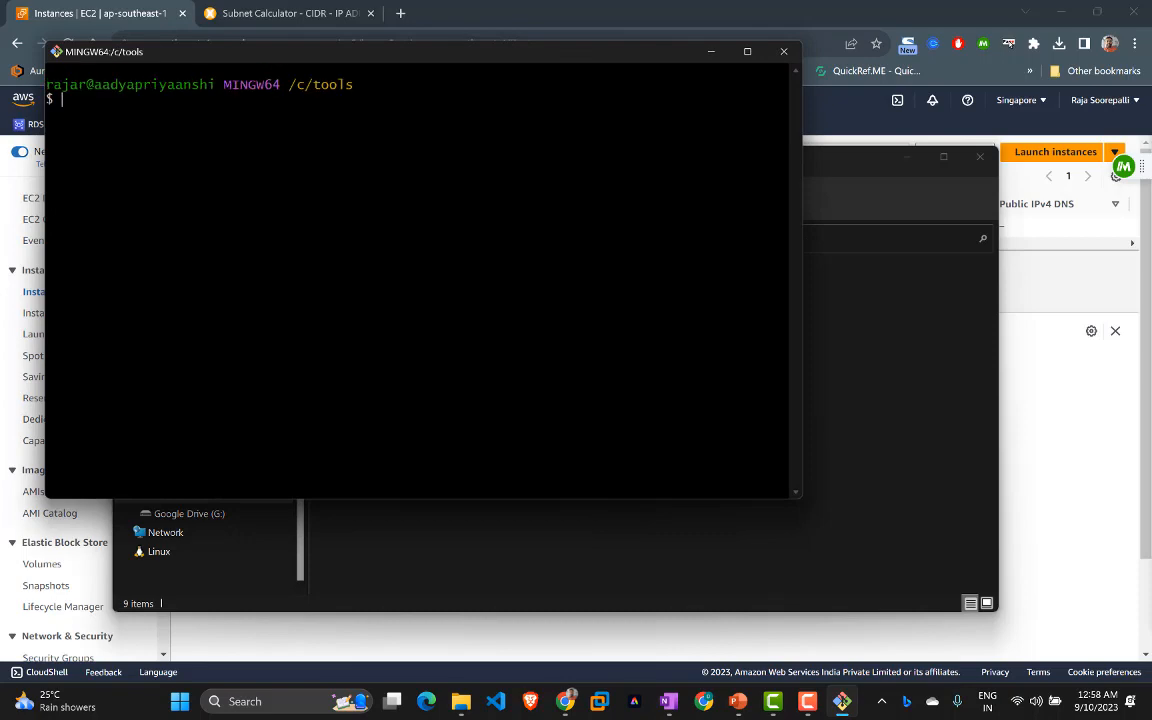
{"action": "left_click", "coordinate": [905, 158]}
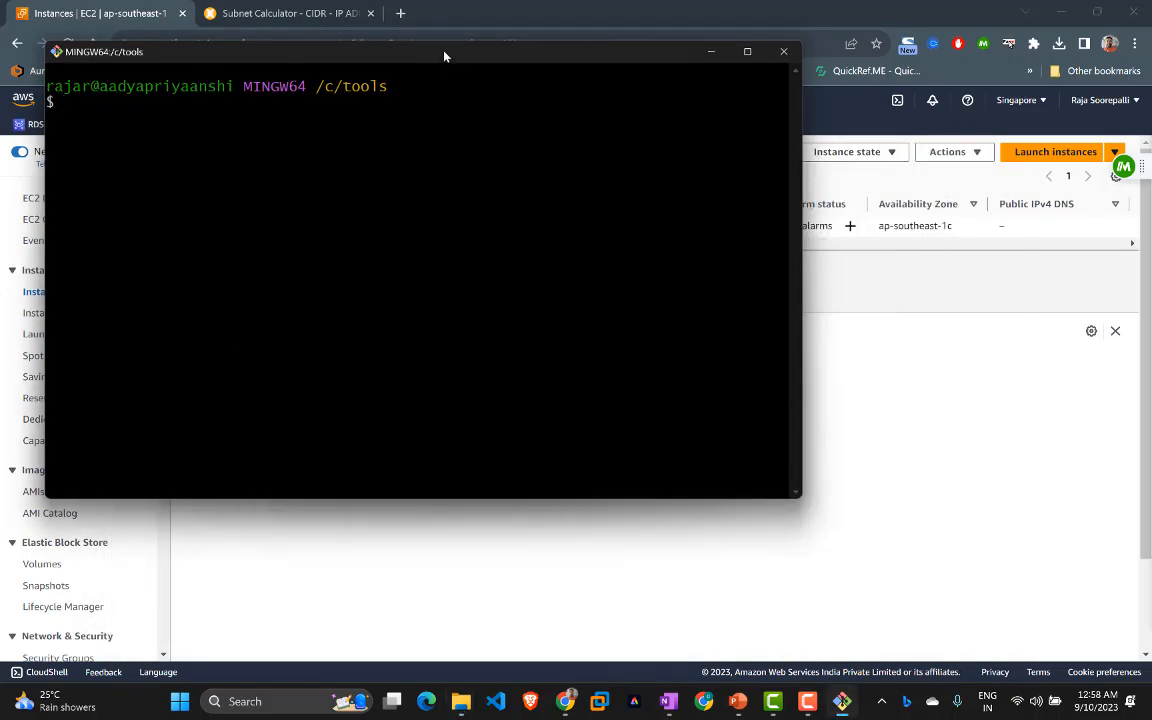
{"action": "left_click_drag", "start_coordinate": [445, 56], "coordinate": [558, 105]}
{"action": "left_click", "coordinate": [107, 7]}
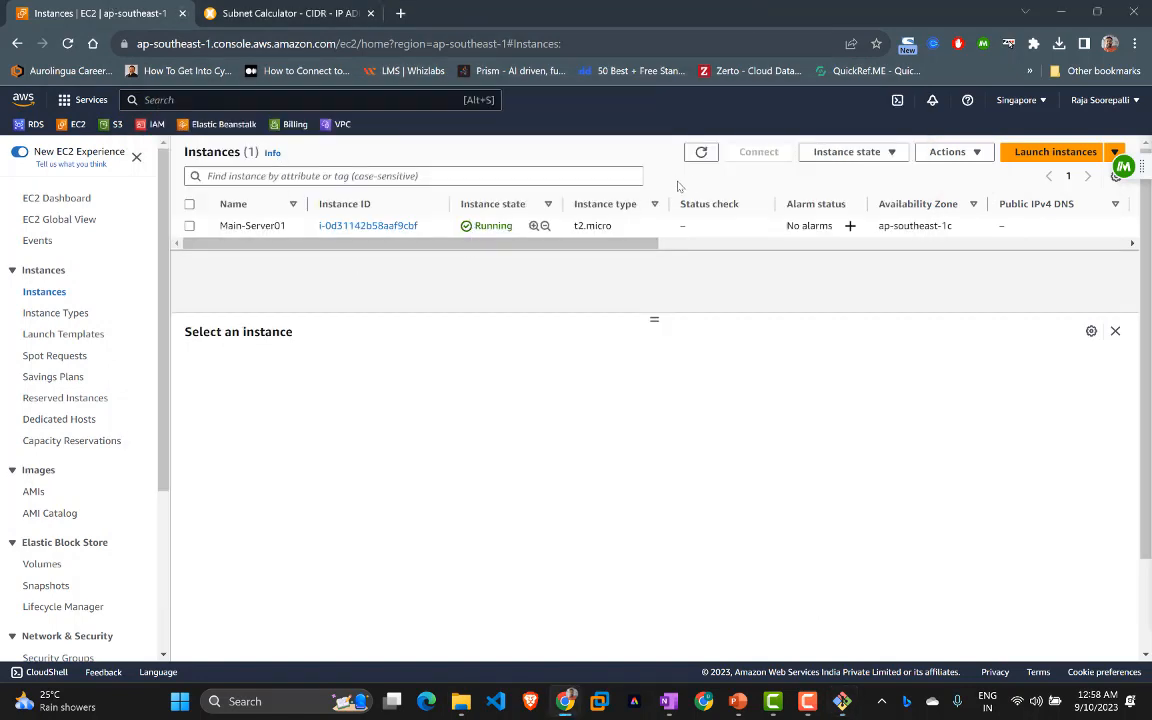
Step: Refresh the Instances page until Main-Server01 shows Running
{"action": "left_click", "coordinate": [703, 153]}
{"action": "left_click", "coordinate": [701, 155]}
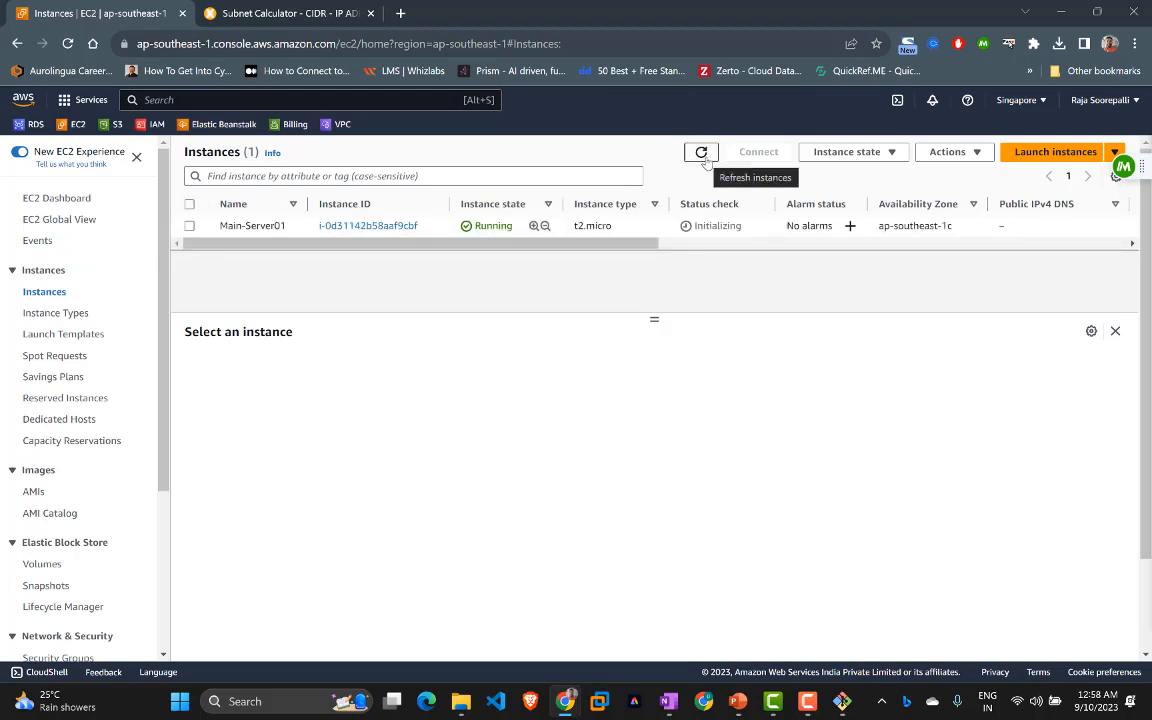
Step: Start a new instance named my-rpm-01-01-server using the Ubuntu image
{"action": "left_click", "coordinate": [1040, 152]}
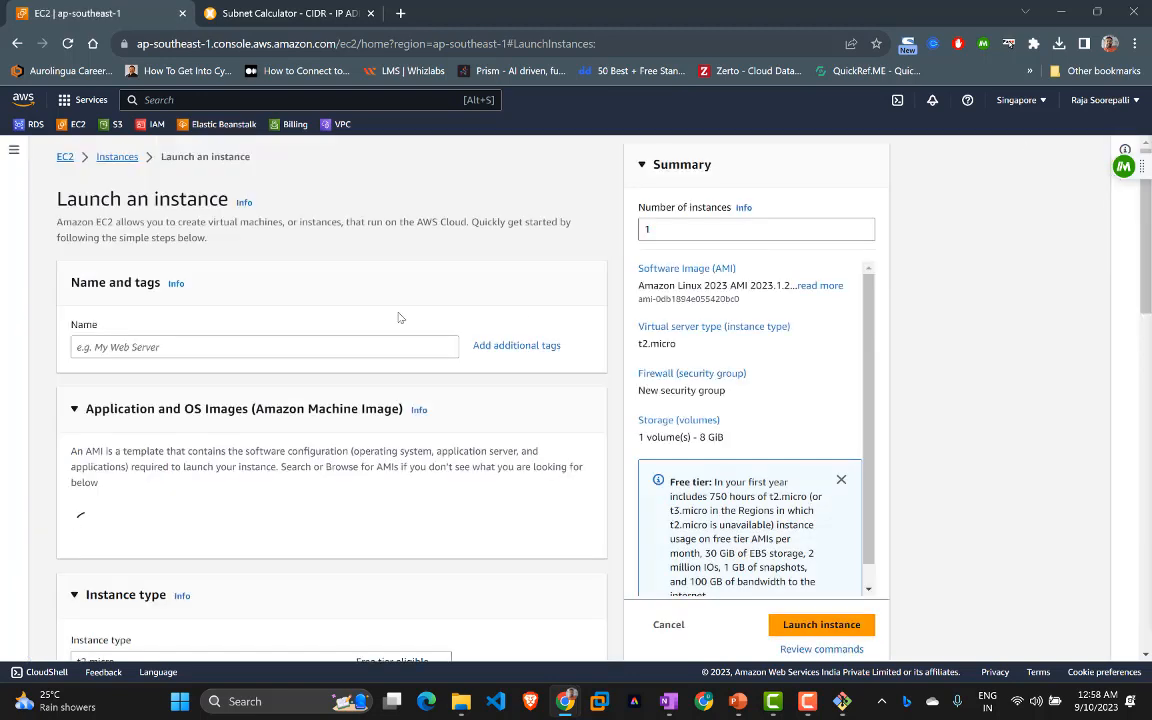
{"action": "left_click", "coordinate": [109, 350]}
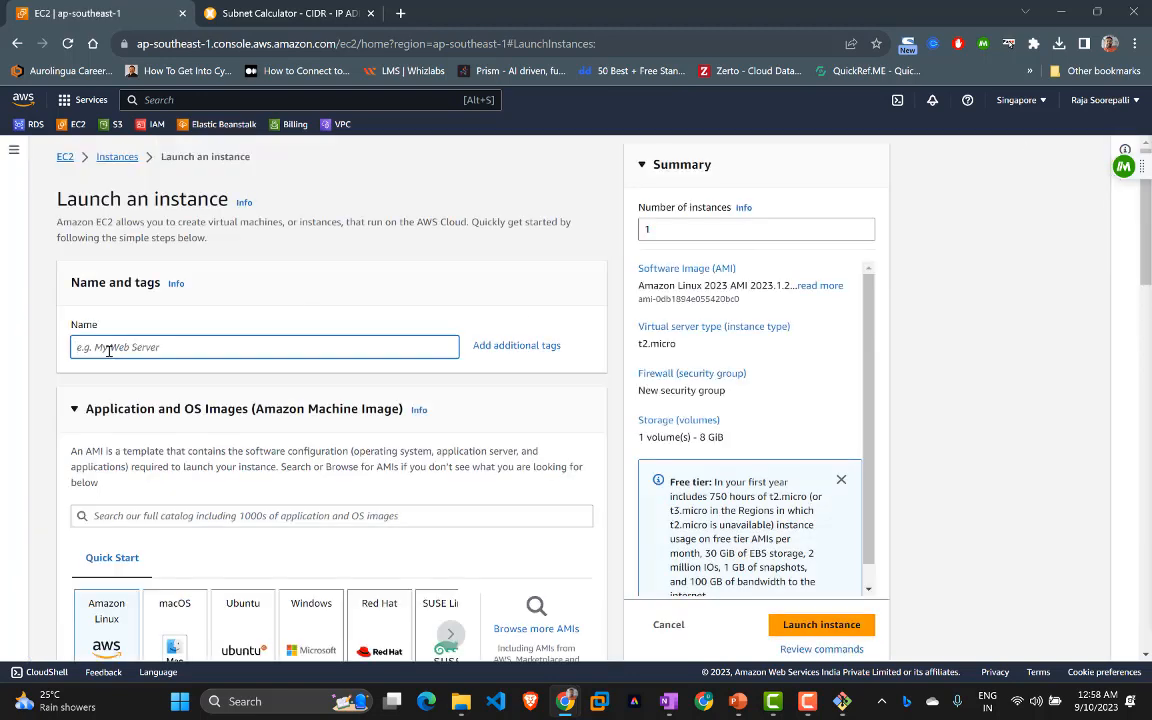
{"action": "type", "text": "my-rpm-01"}
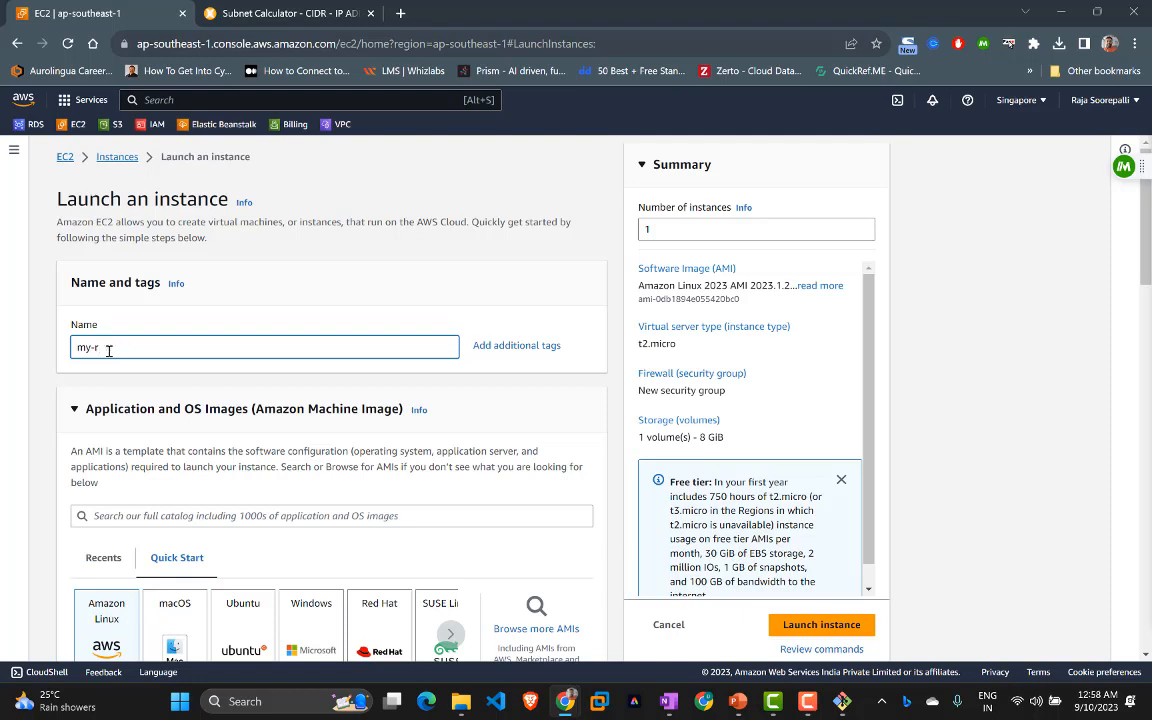
{"action": "type", "text": "-01"}
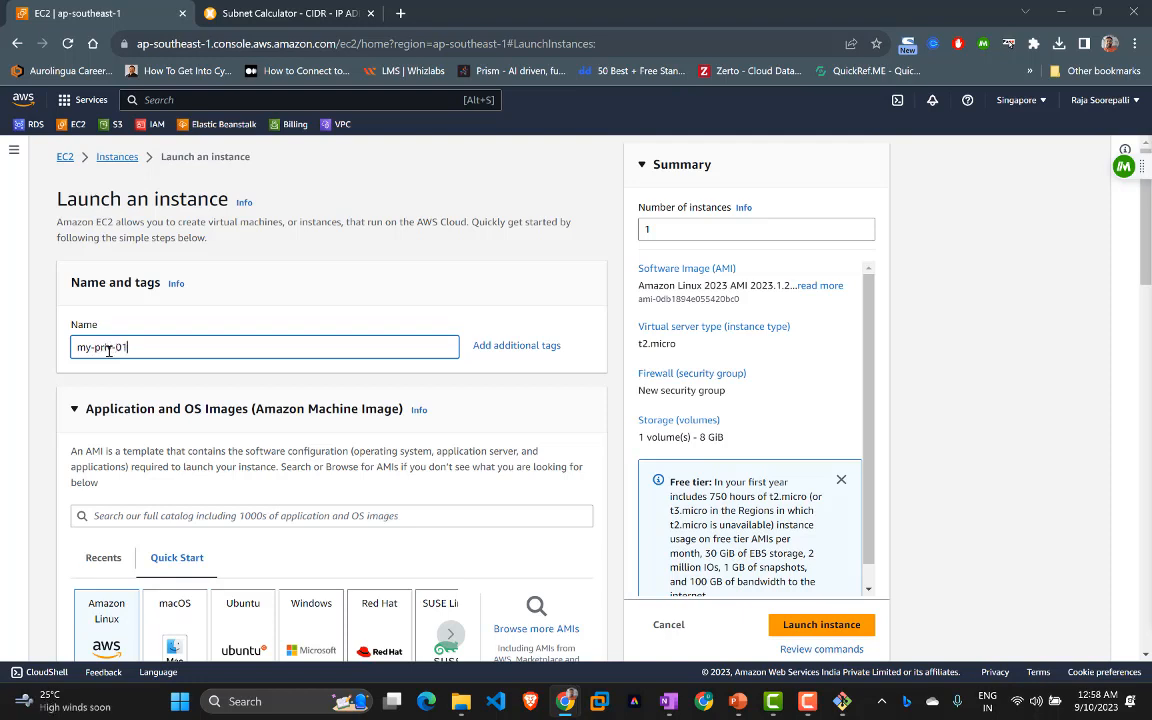
{"action": "type", "text": "-server"}
{"action": "scroll", "coordinate": [108, 350], "scroll_direction": "down", "scroll_amount": 2}
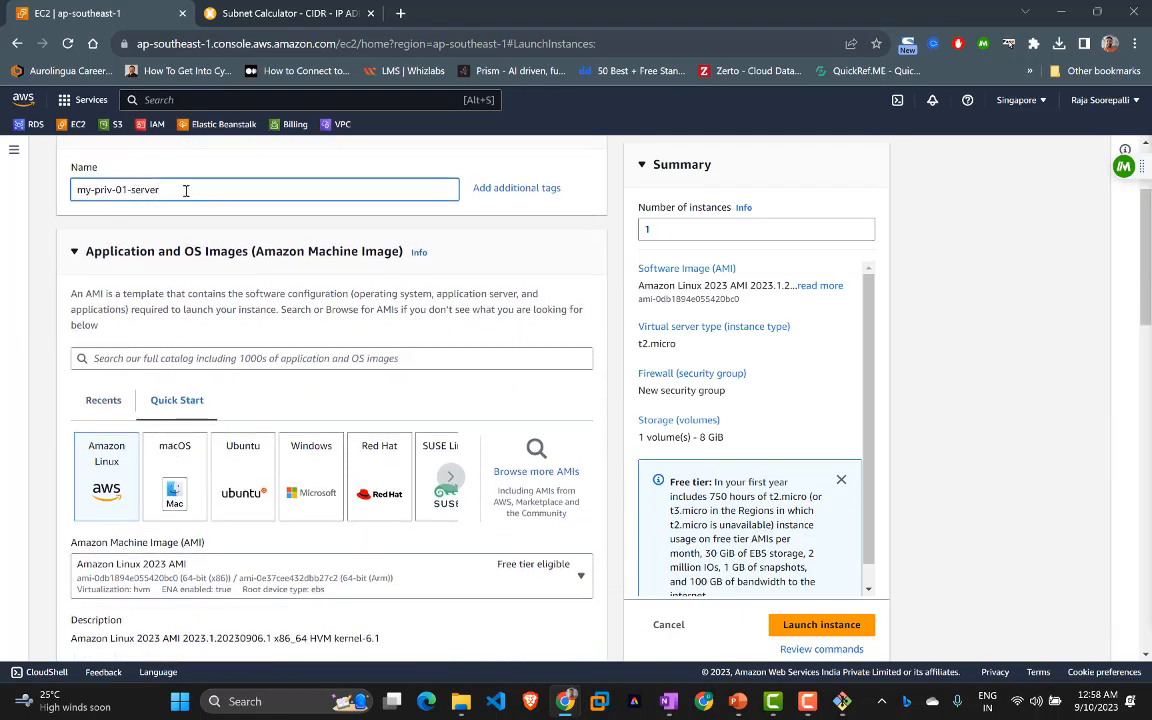
{"action": "left_click", "coordinate": [256, 497]}
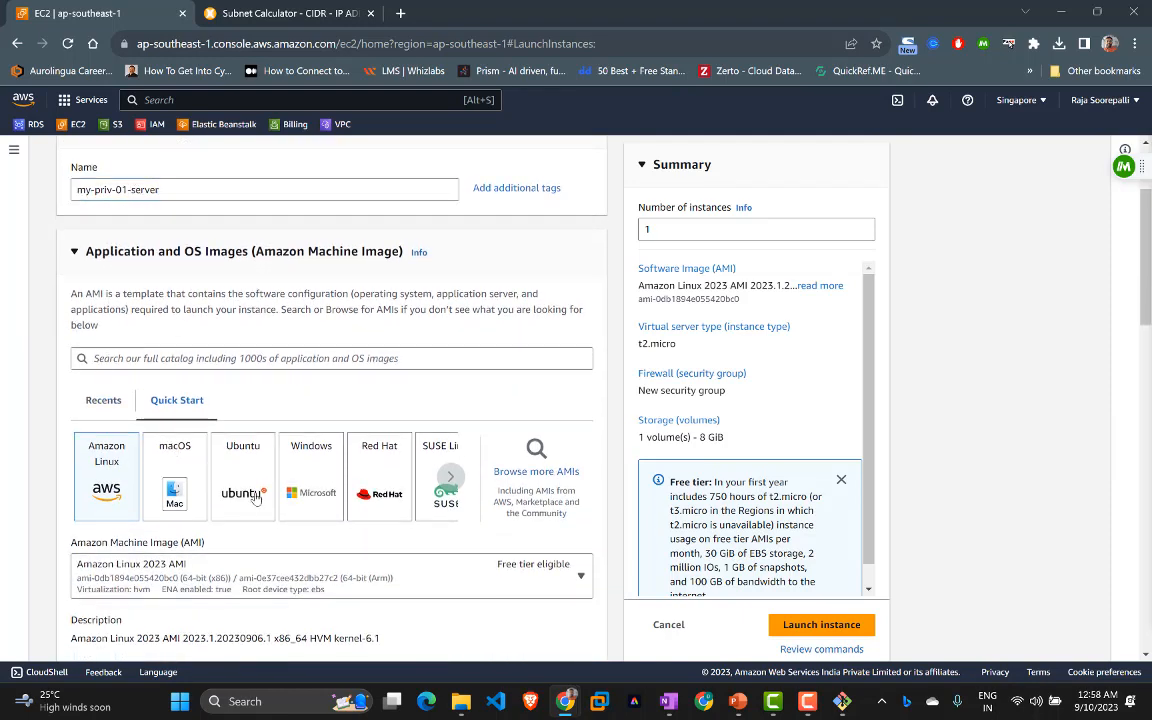
{"action": "left_click", "coordinate": [247, 474]}
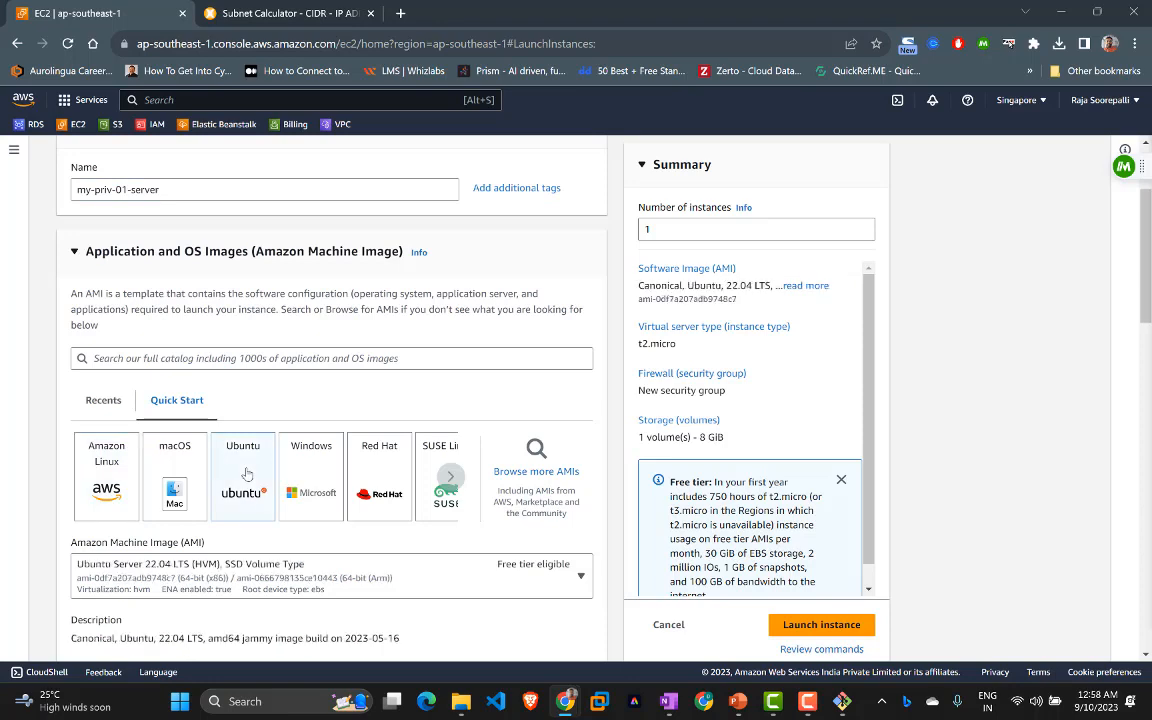
Step: Select the sg-demo key pair for the new instance
{"action": "scroll", "coordinate": [247, 474], "scroll_direction": "down", "scroll_amount": 3}
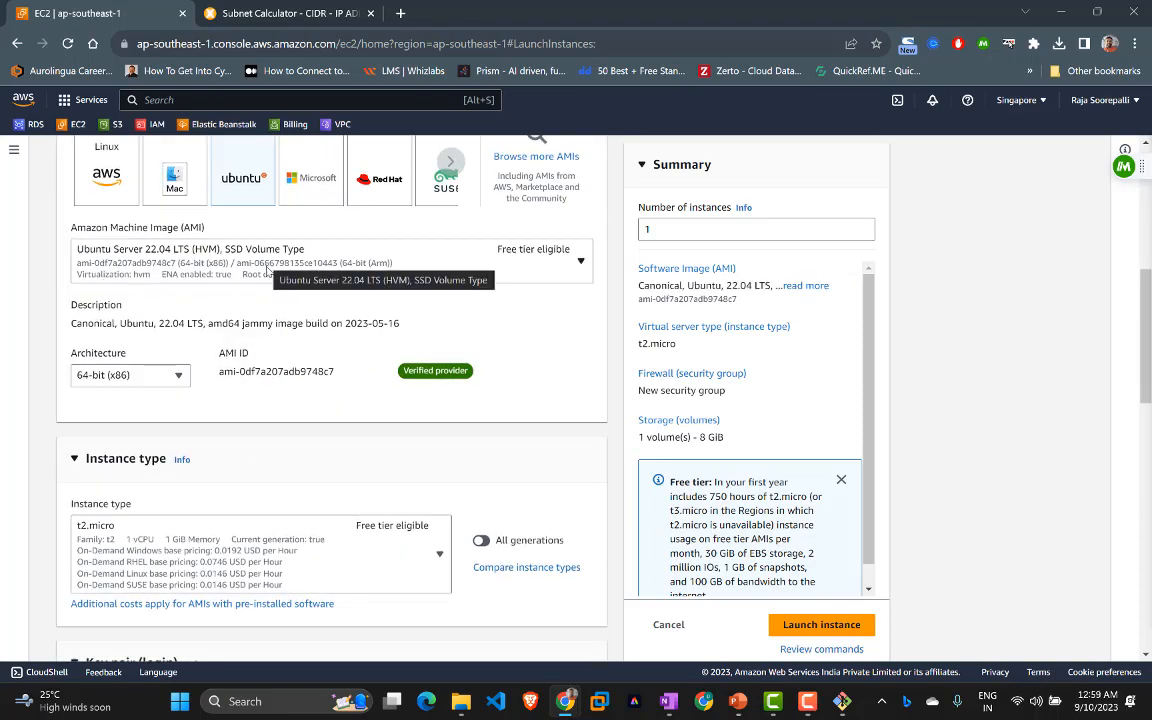
{"action": "scroll", "coordinate": [236, 405], "scroll_direction": "down", "scroll_amount": 2}
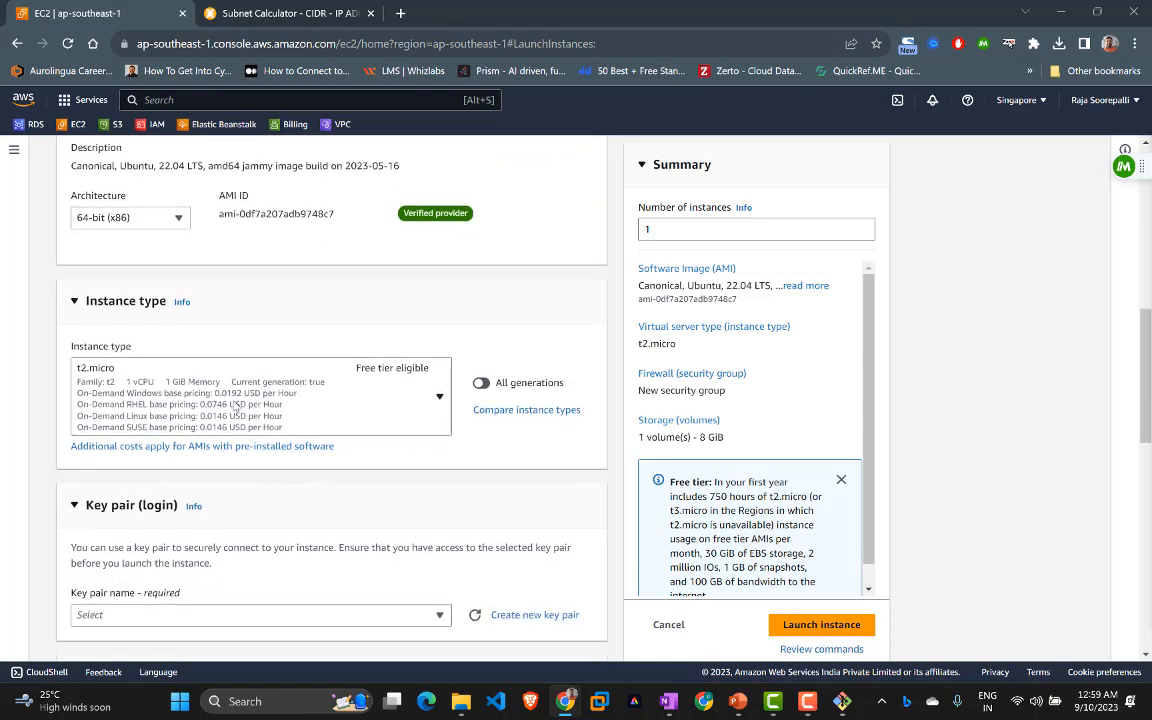
{"action": "scroll", "coordinate": [285, 430], "scroll_direction": "down", "scroll_amount": 2}
{"action": "left_click", "coordinate": [298, 460]}
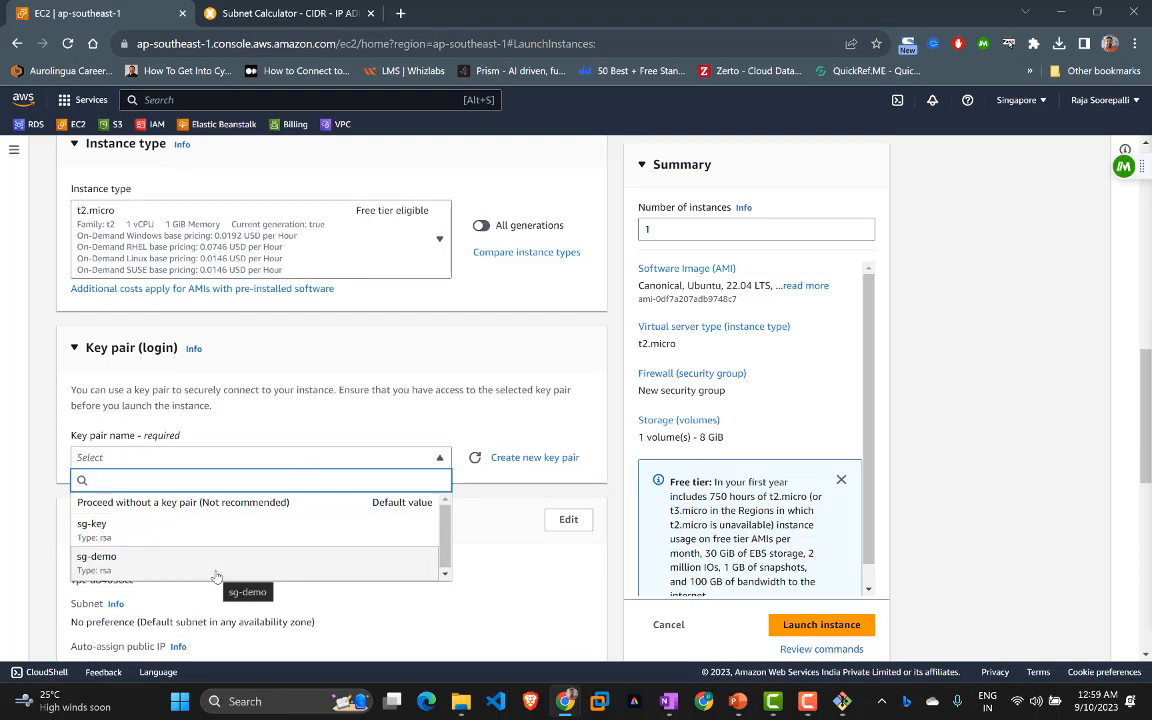
{"action": "left_click", "coordinate": [215, 574]}
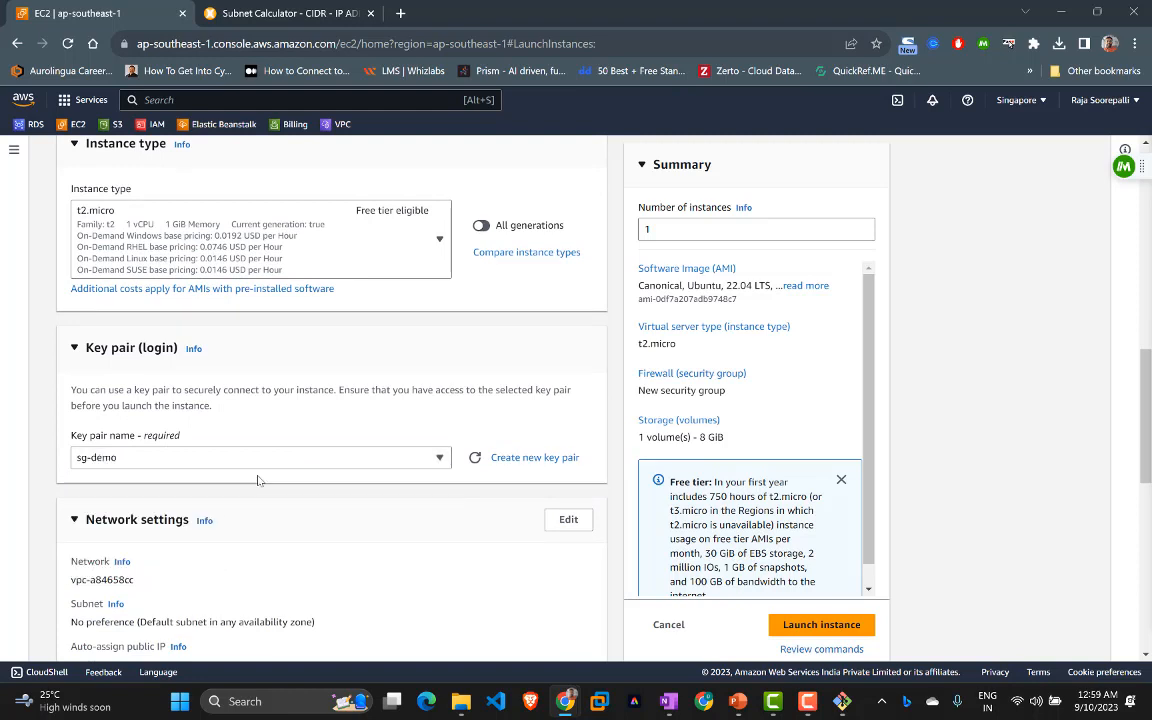
{"action": "scroll", "coordinate": [257, 480], "scroll_direction": "down", "scroll_amount": 4}
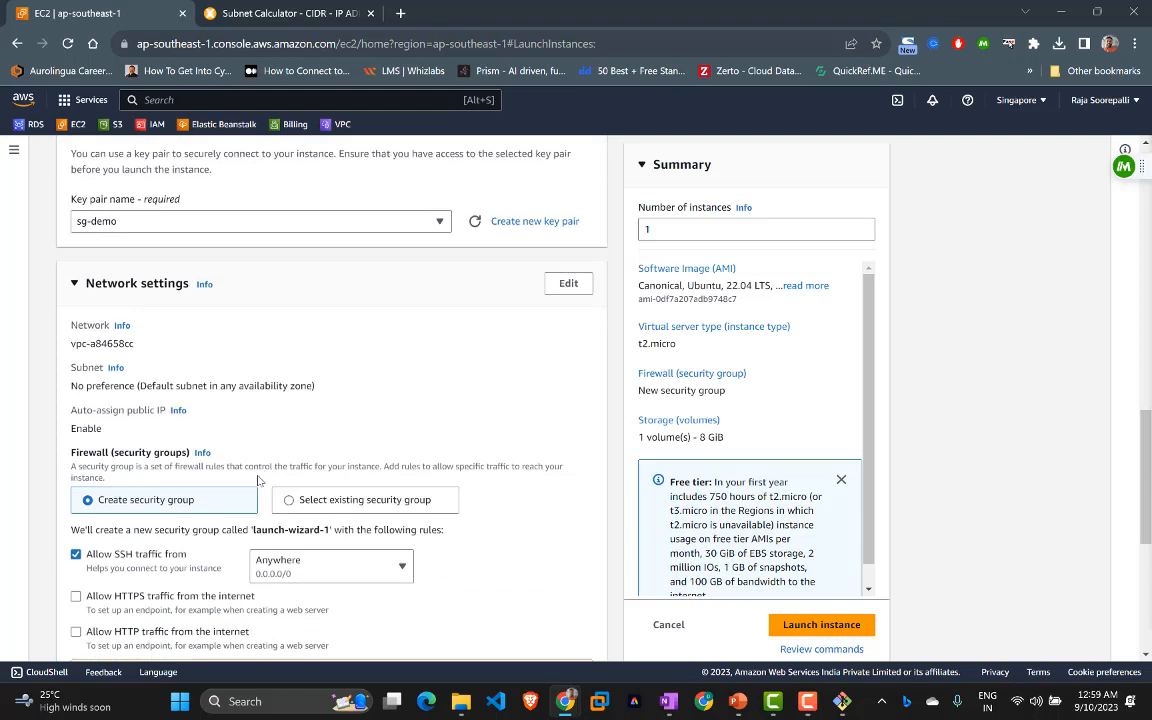
Step: Place the instance in the project-01 VPC's priv-subnet-01
{"action": "left_click", "coordinate": [563, 284]}
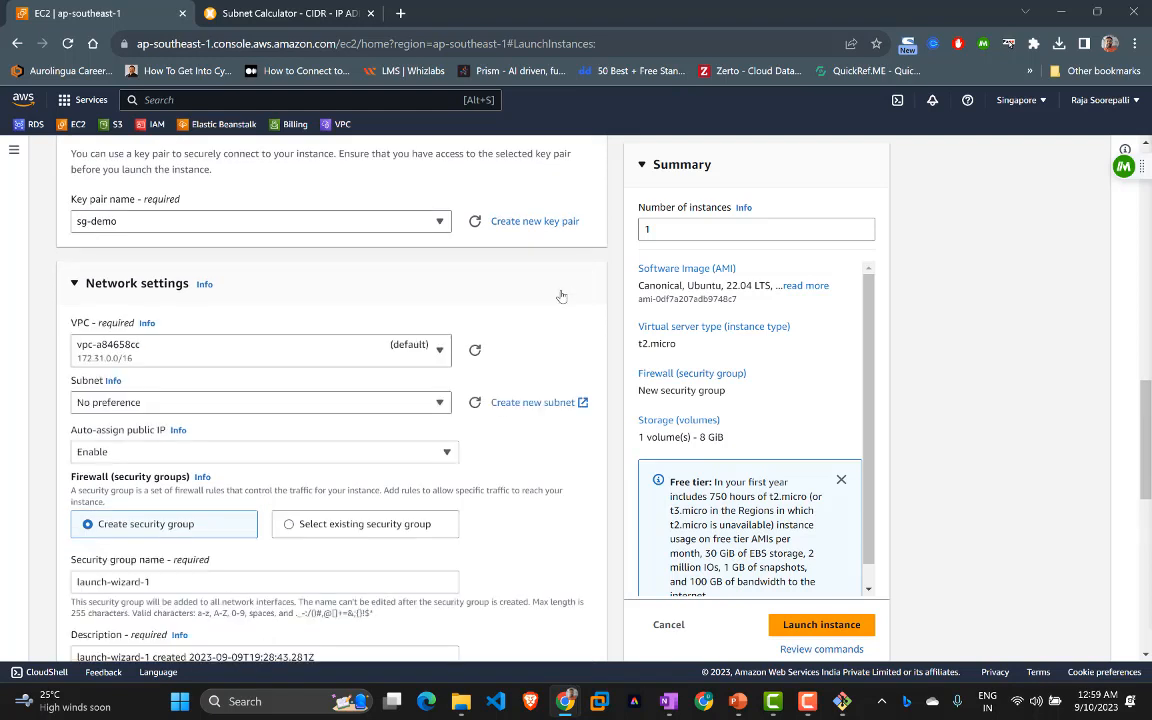
{"action": "left_click", "coordinate": [335, 345]}
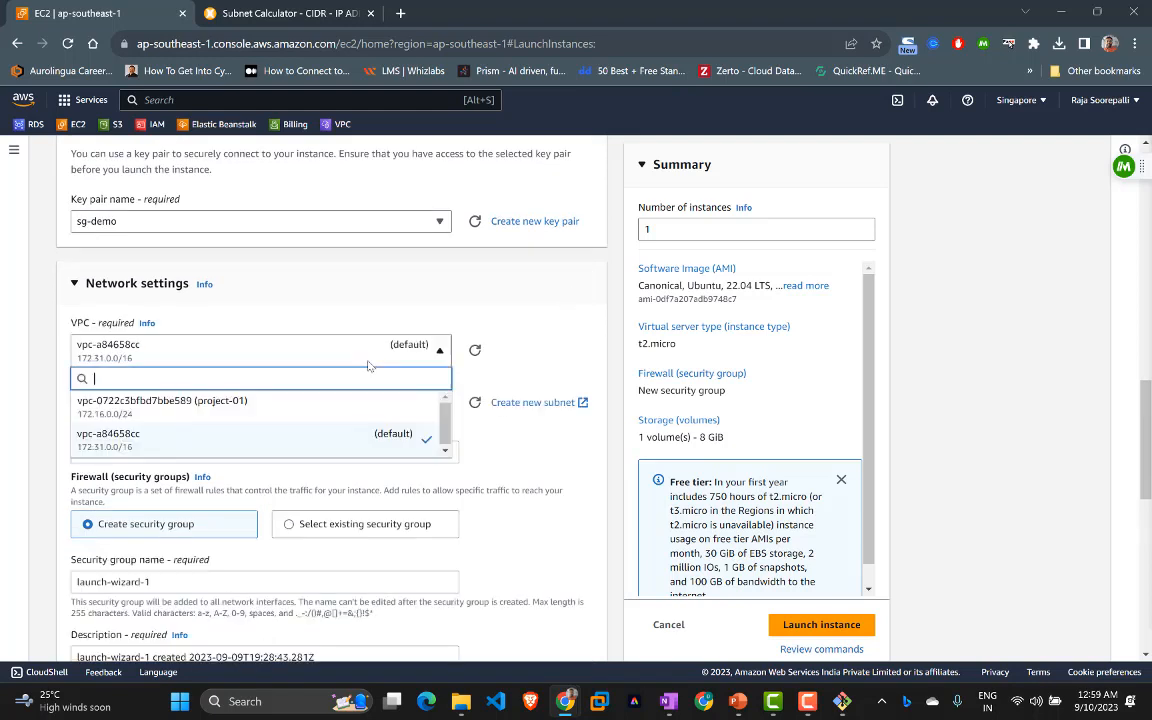
{"action": "left_click", "coordinate": [232, 408]}
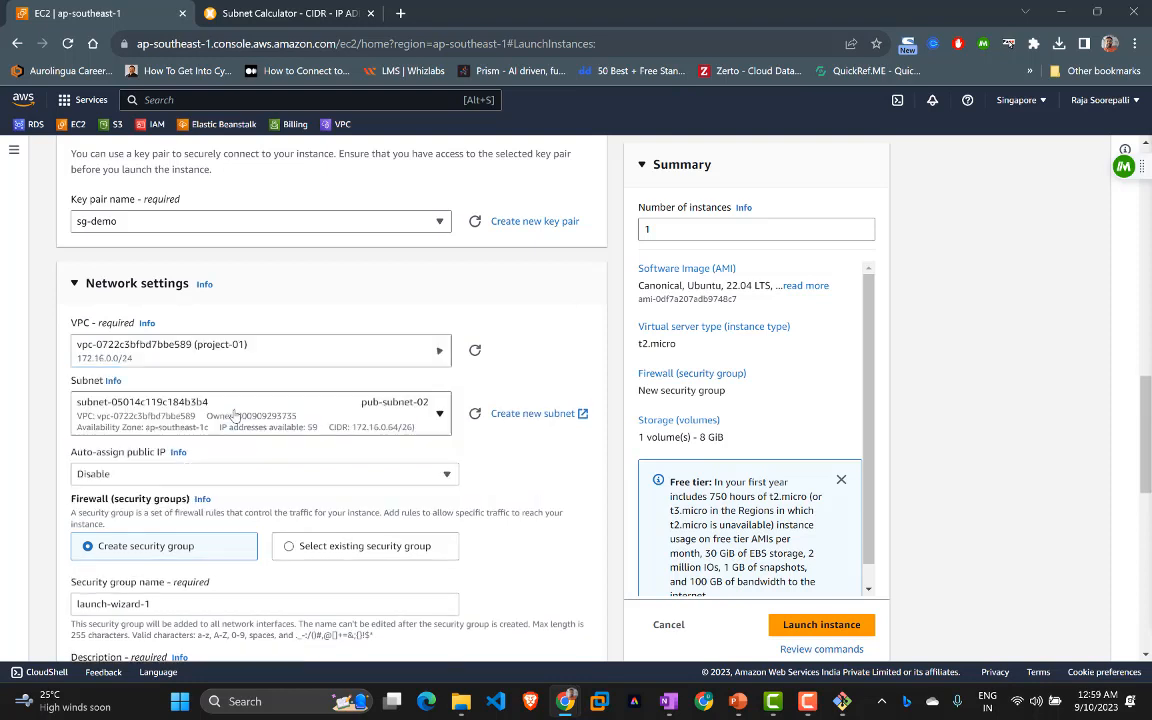
{"action": "left_click", "coordinate": [358, 392]}
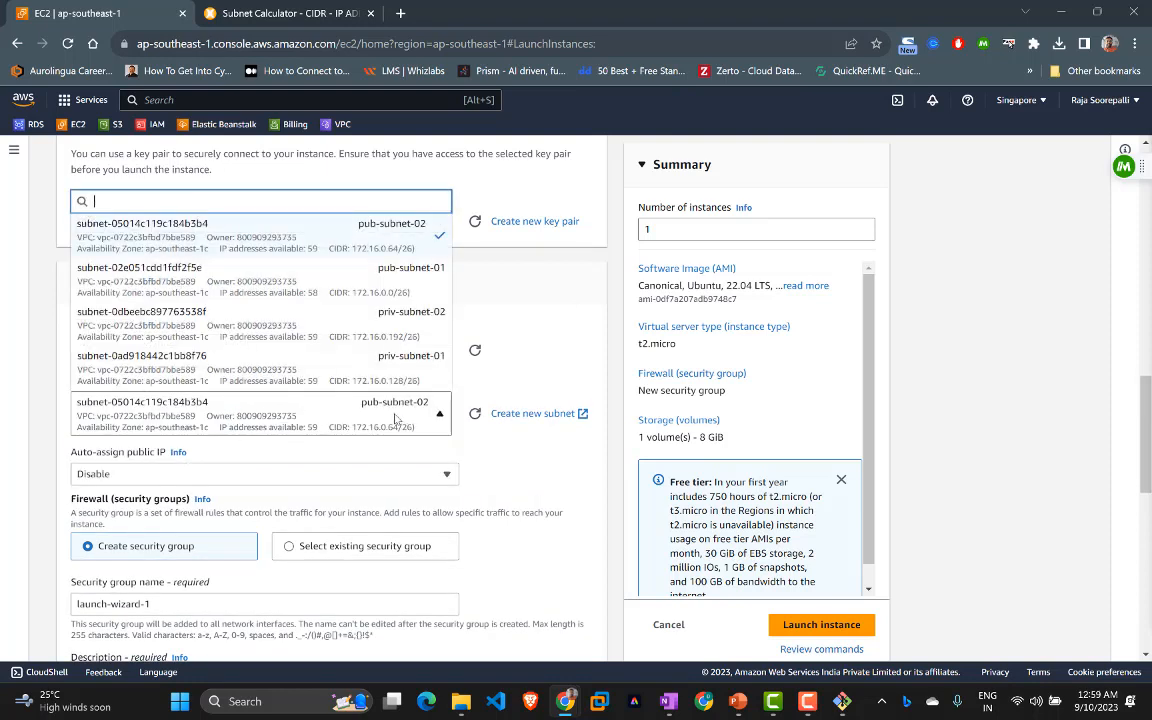
{"action": "left_click", "coordinate": [395, 364]}
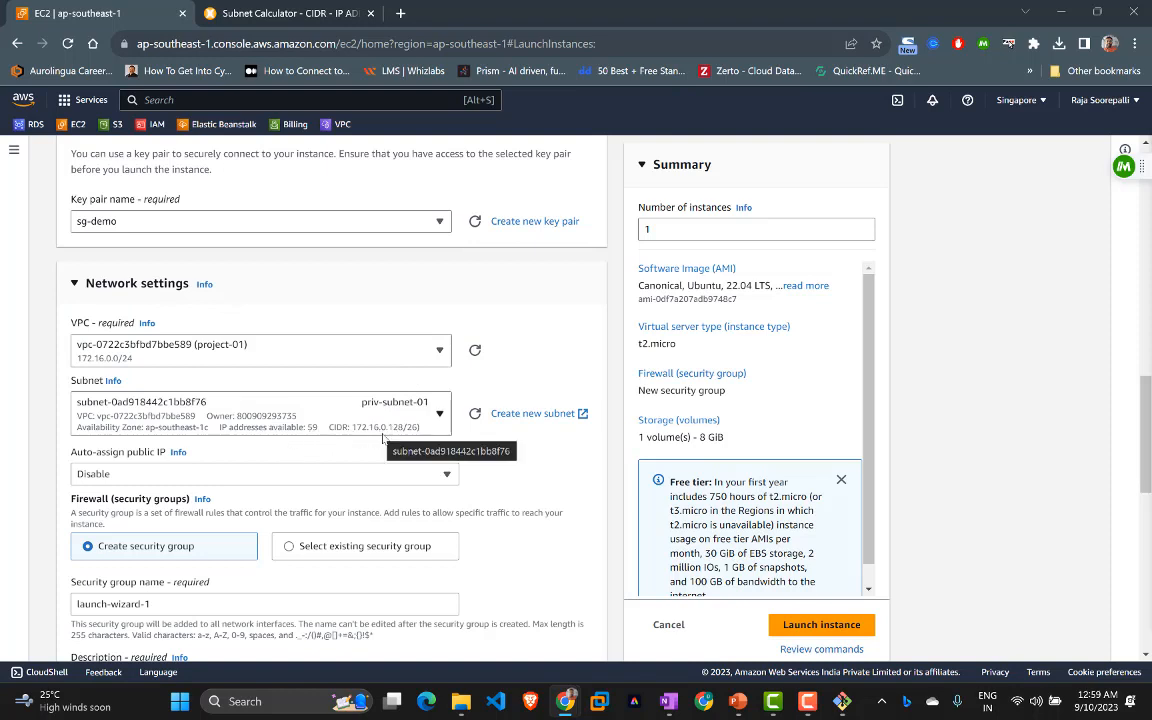
{"action": "scroll", "coordinate": [398, 445], "scroll_direction": "down", "scroll_amount": 3}
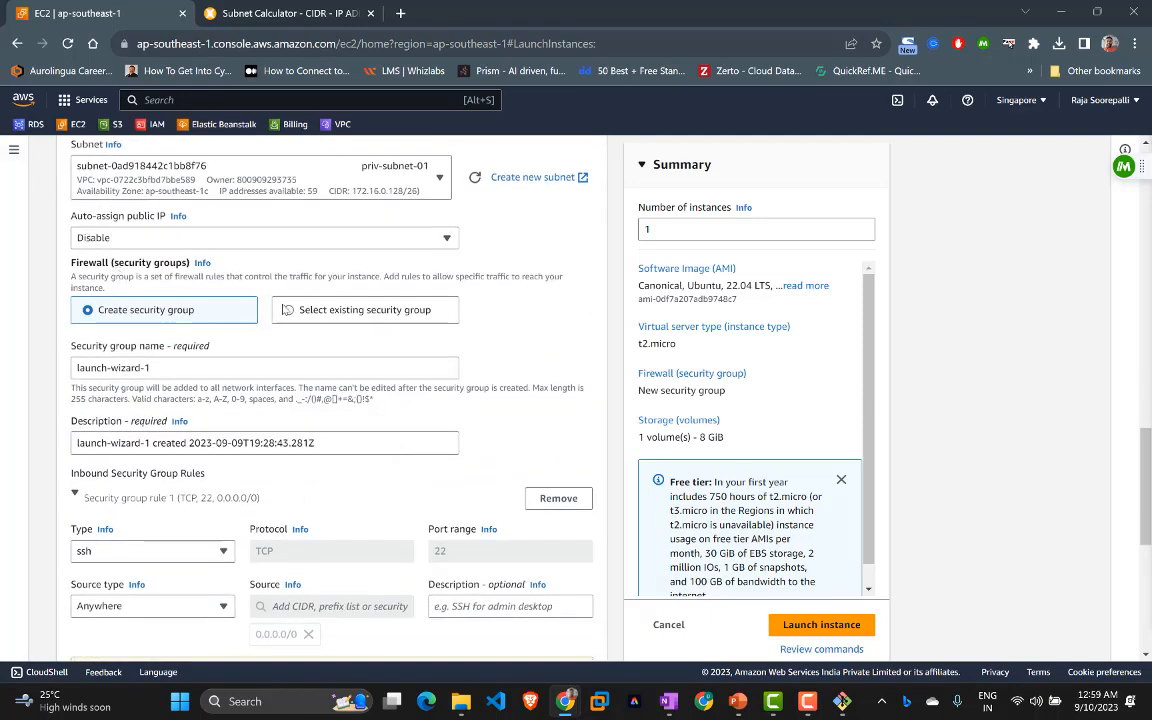
Step: Attach the existing security group demo-proj-01-sg and launch the instance
{"action": "left_click", "coordinate": [288, 310]}
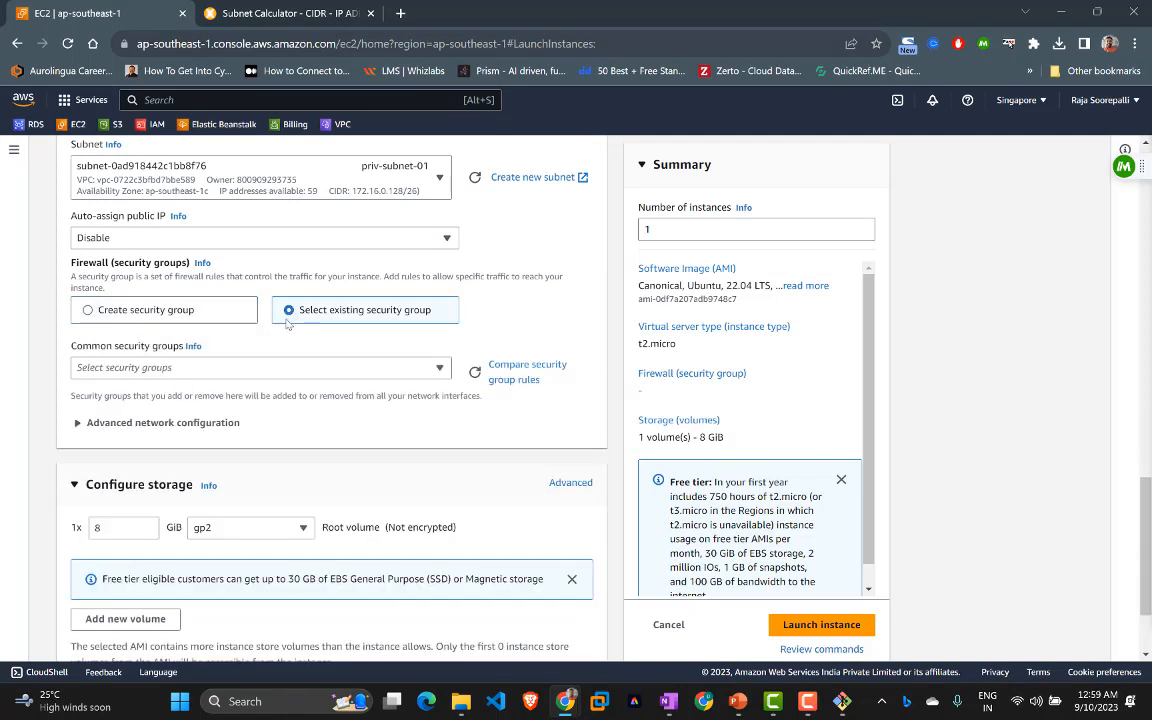
{"action": "left_click", "coordinate": [228, 370]}
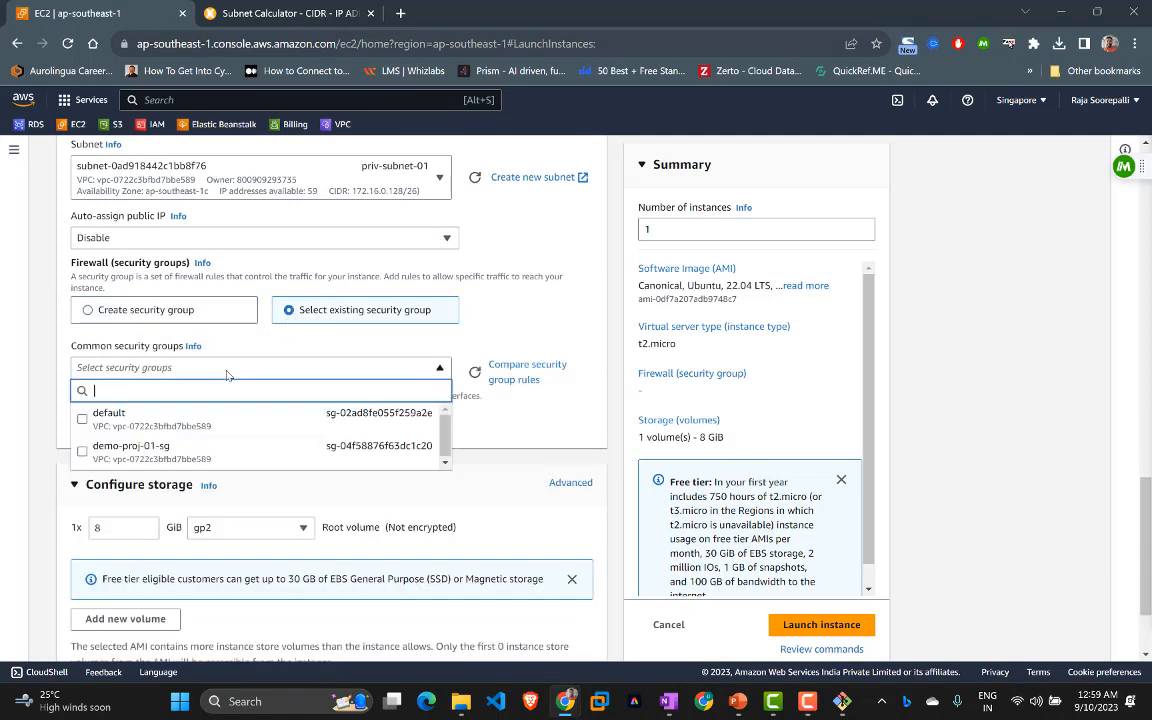
{"action": "left_click", "coordinate": [81, 455]}
{"action": "scroll", "coordinate": [342, 465], "scroll_direction": "down", "scroll_amount": 2}
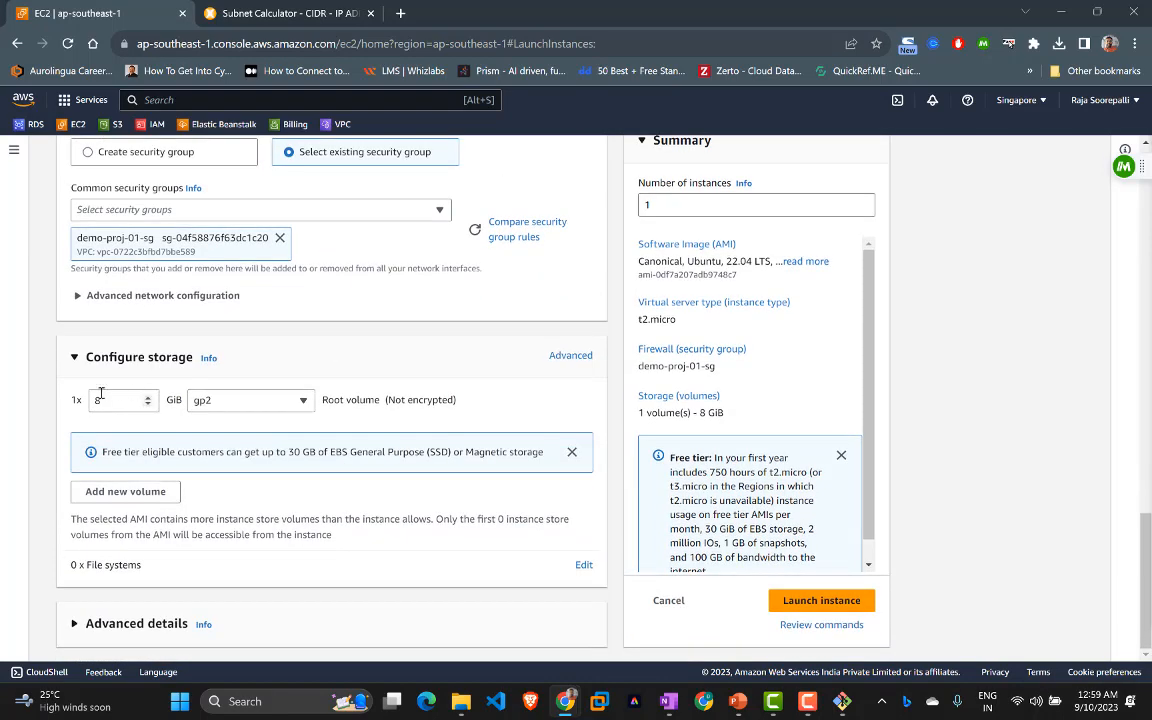
{"action": "left_click", "coordinate": [796, 602]}
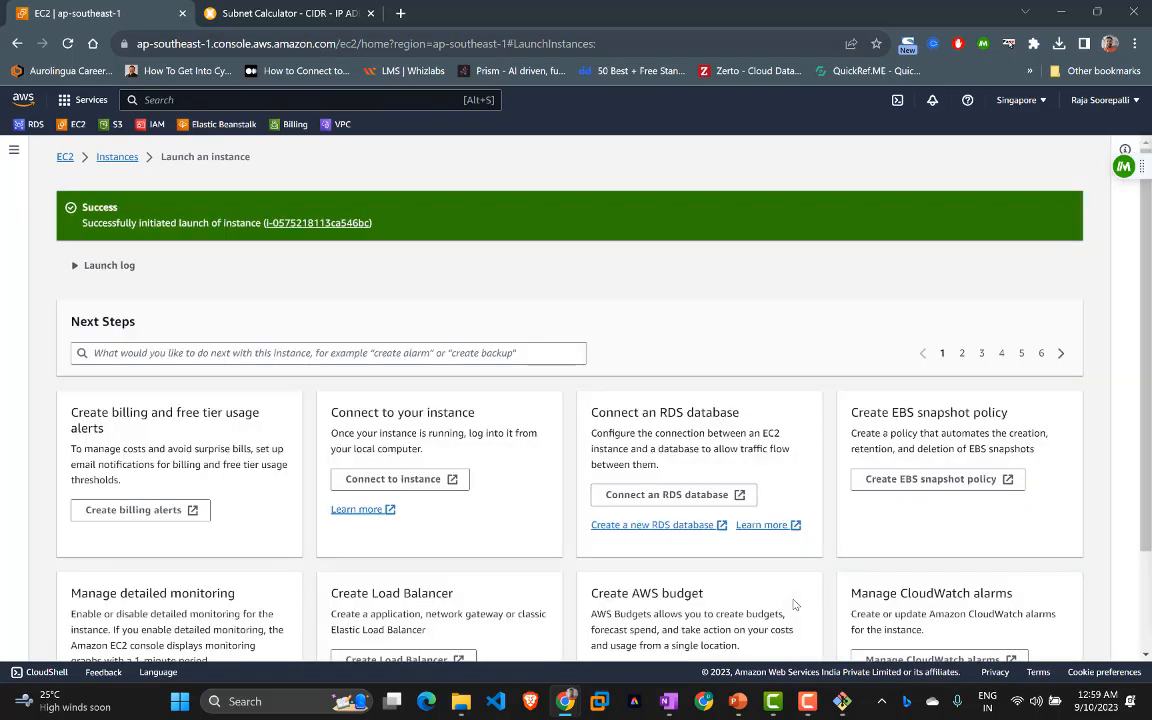
Step: Open Main-Server01's details in the Instances list and copy its public address 13.214.30.67
{"action": "left_click", "coordinate": [116, 157]}
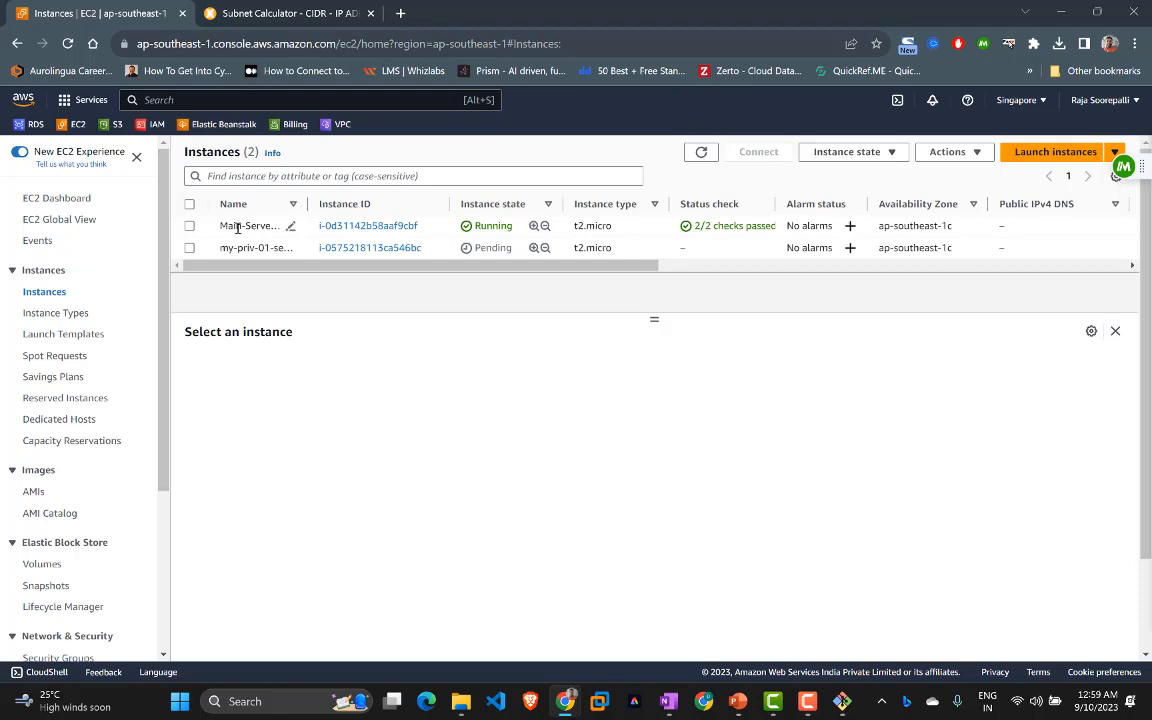
{"action": "left_click", "coordinate": [189, 228]}
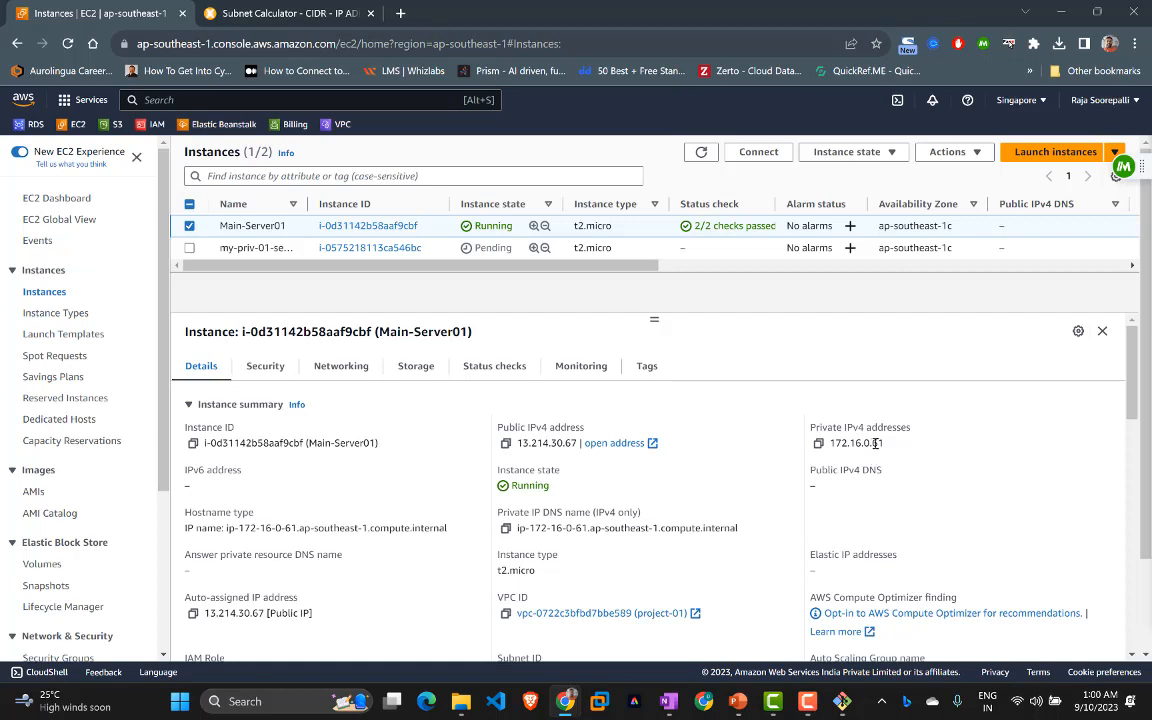
{"action": "left_click_drag", "start_coordinate": [889, 446], "coordinate": [823, 450]}
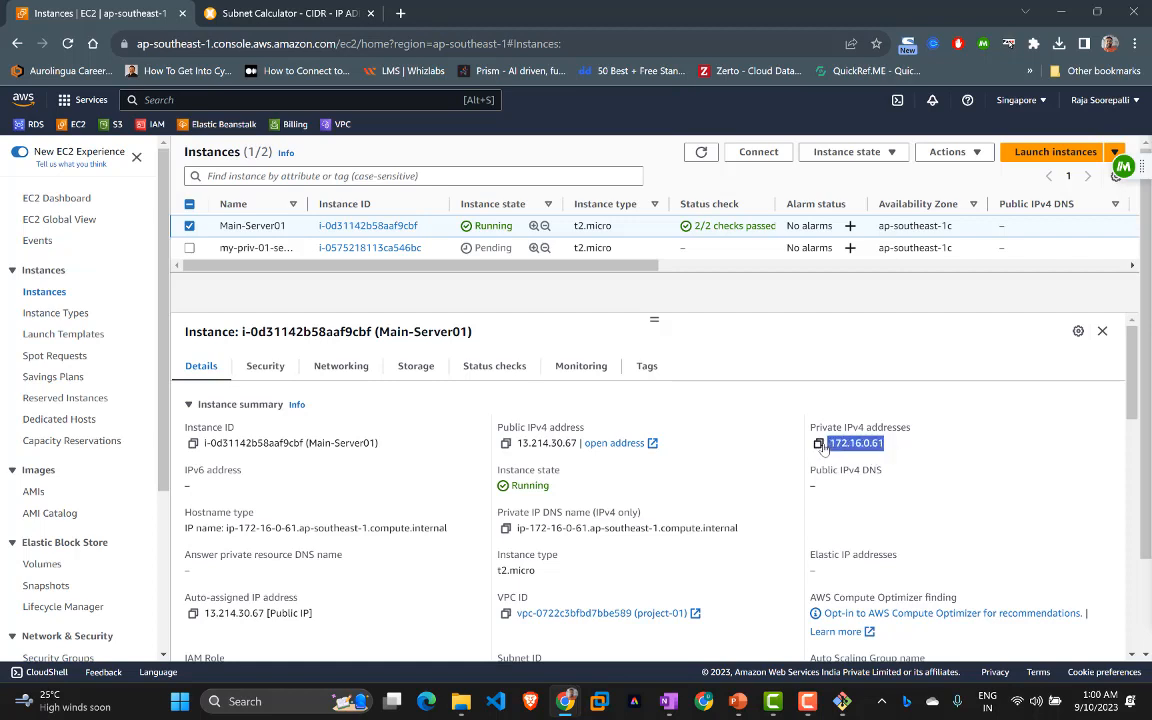
{"action": "left_click", "coordinate": [807, 457]}
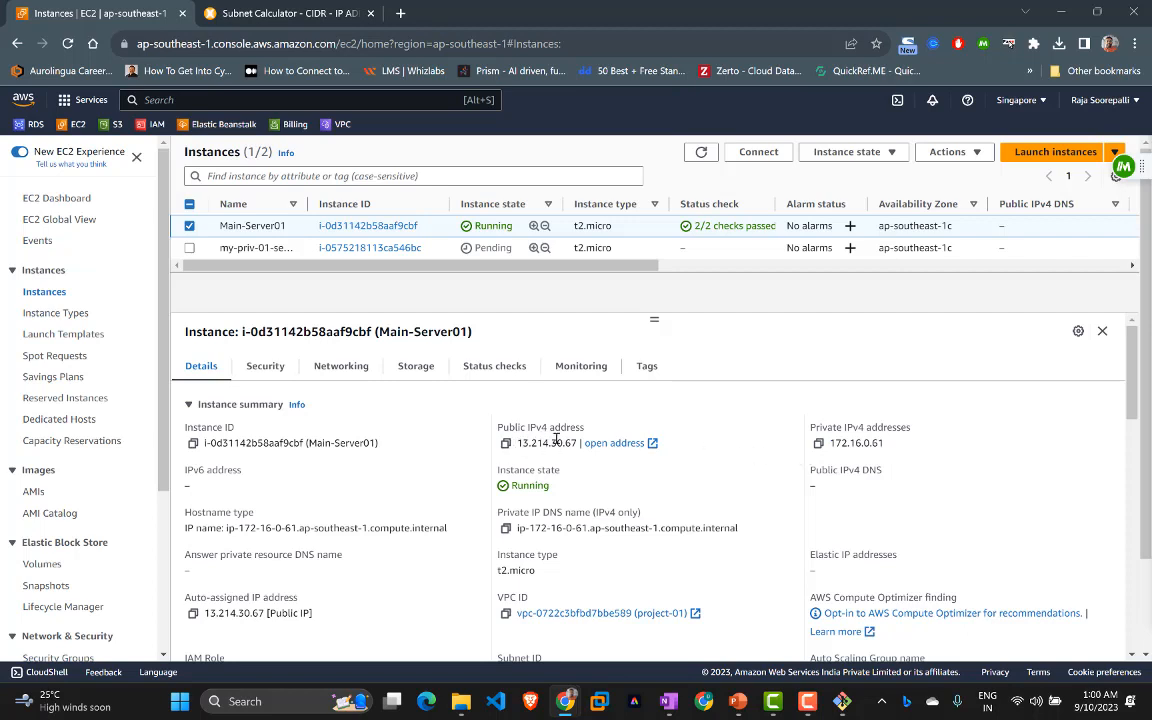
{"action": "left_click_drag", "start_coordinate": [575, 442], "coordinate": [518, 455]}
{"action": "key", "text": "ctrl+c"}
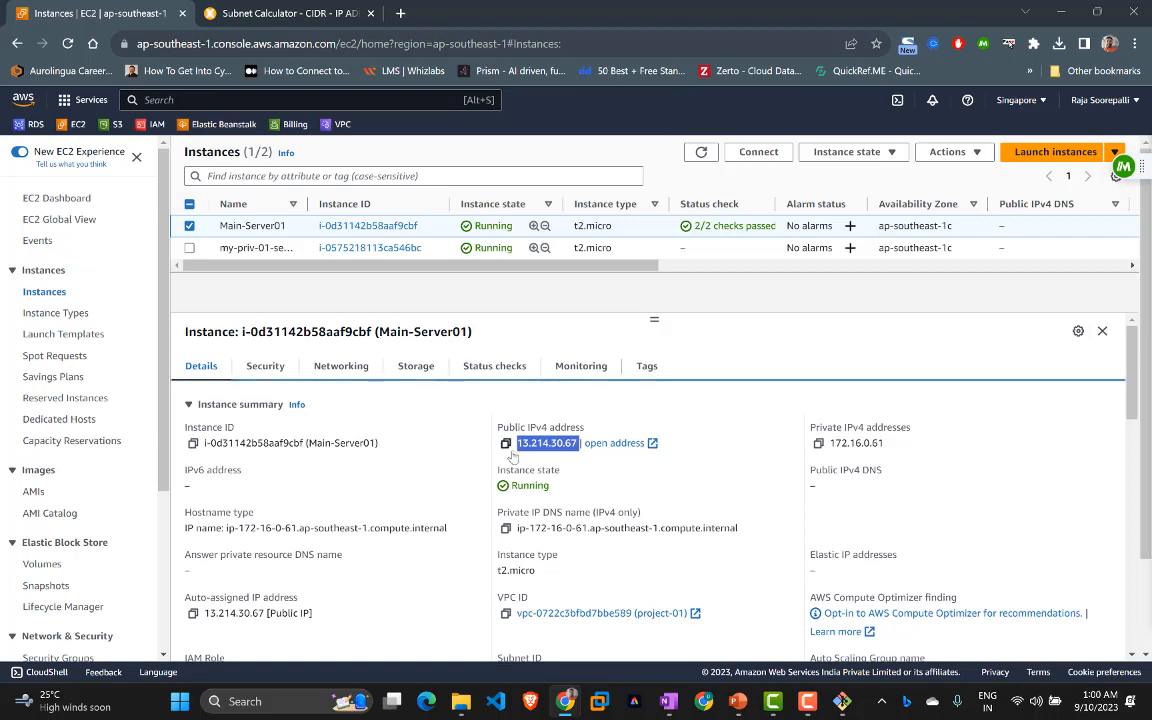
{"action": "left_click", "coordinate": [843, 703]}
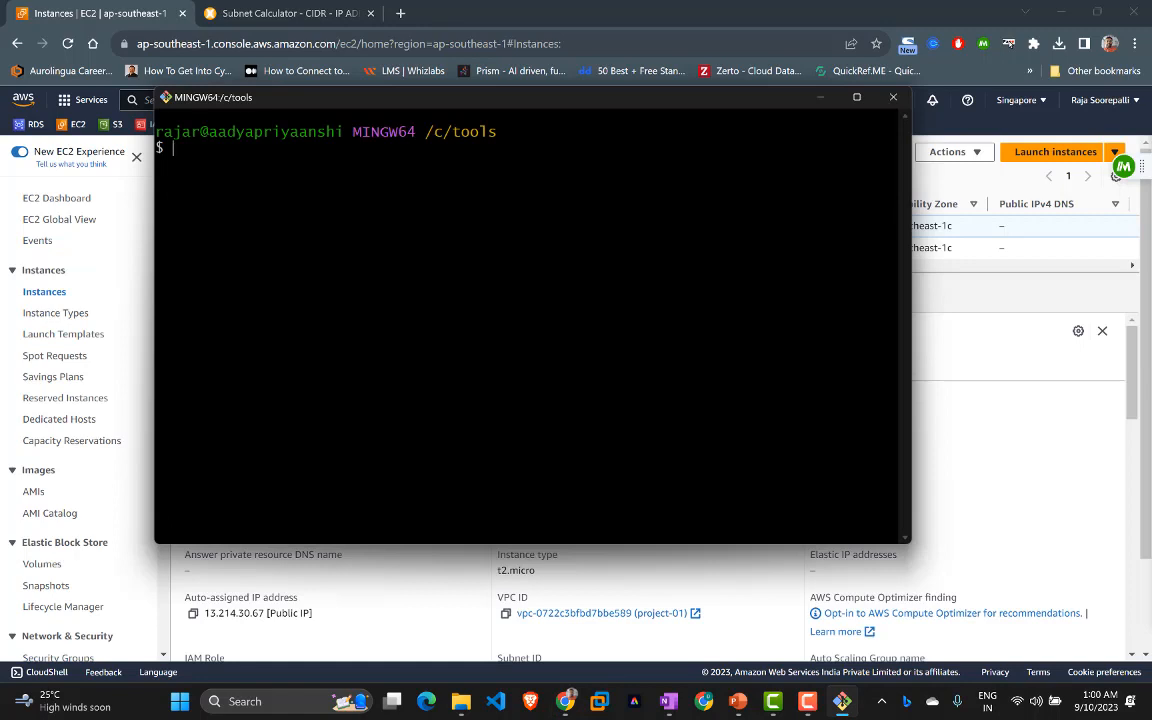
Step: List the folder with ls -l and restrict sg-demo.pem using chmod 400
{"action": "type", "text": "ls -l"}
{"action": "key", "text": "Return"}
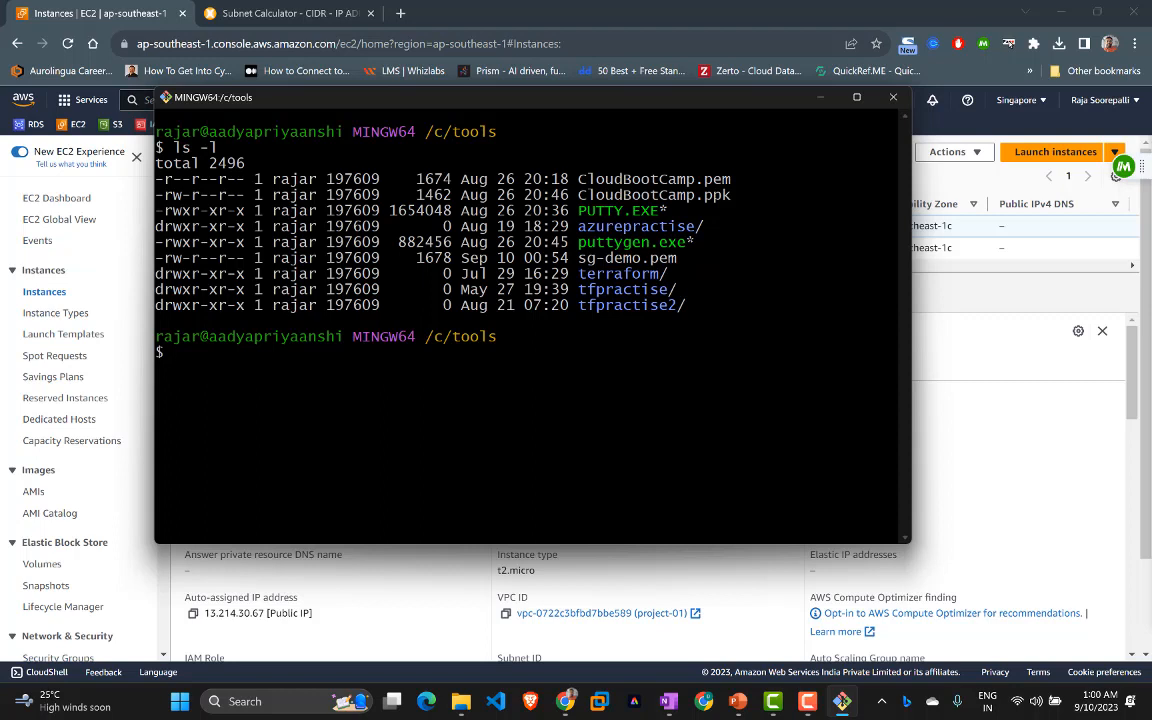
{"action": "type", "text": "chmod 400 s"}
{"action": "key", "text": "Tab"}
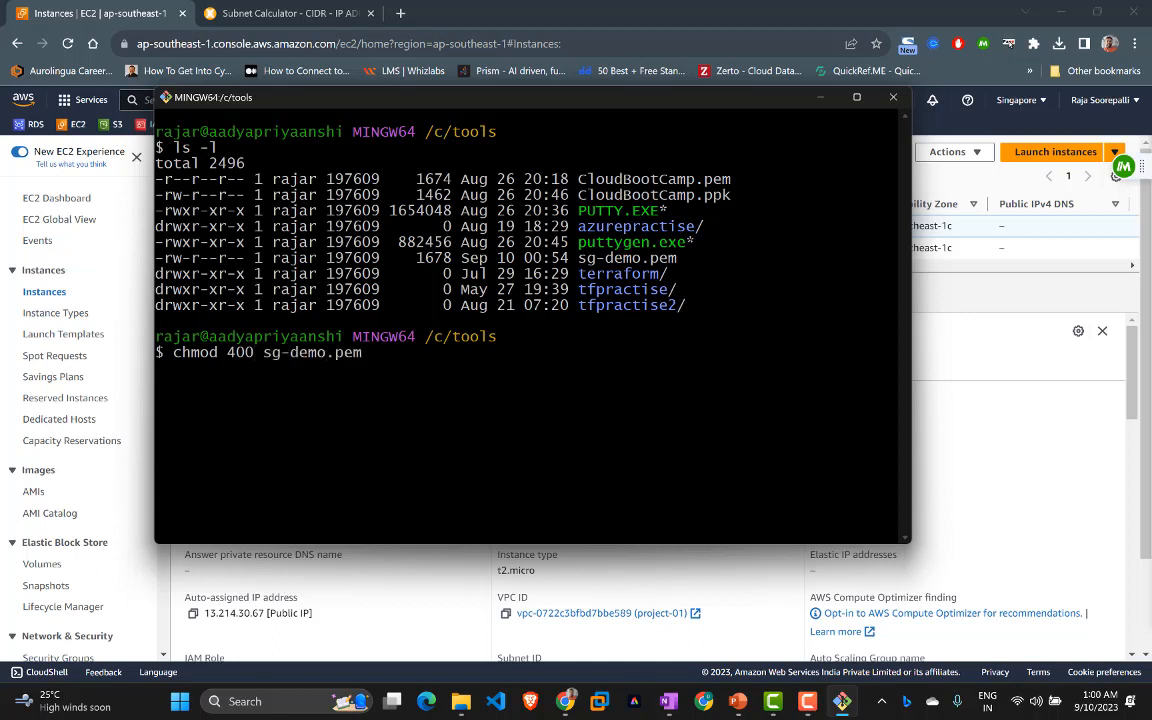
{"action": "key", "text": "Return"}
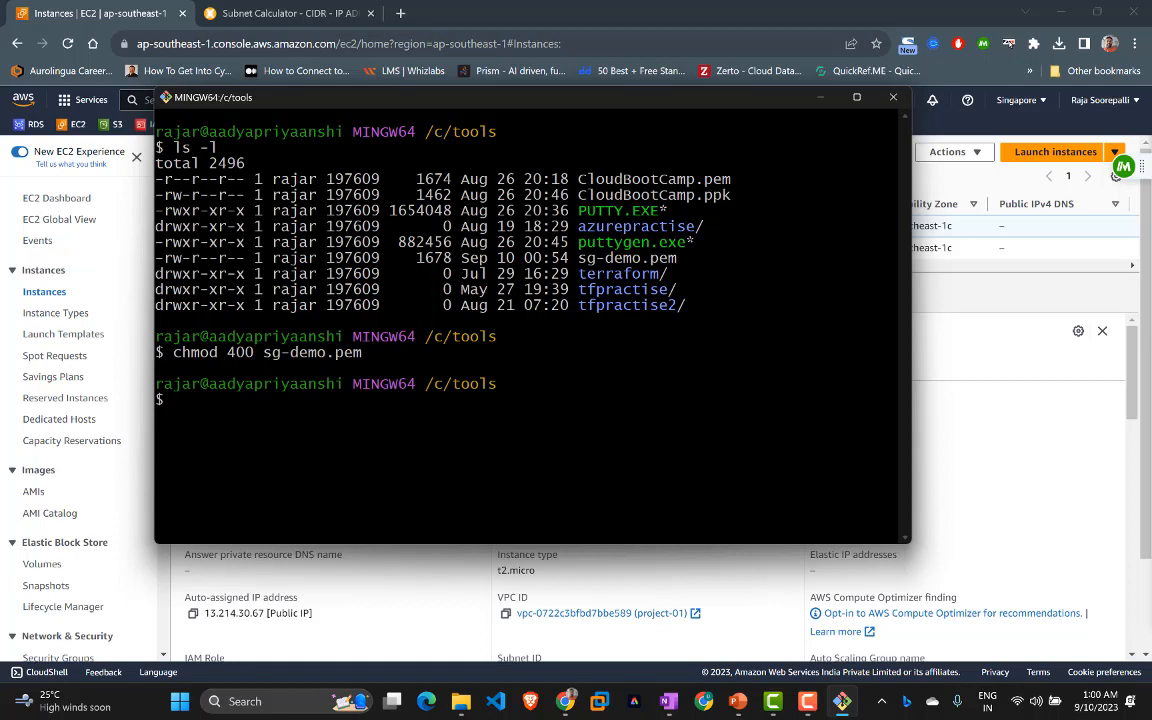
{"action": "type", "text": "ssh "}
{"action": "type", "text": "-oi"}
{"action": "key", "text": "BackSpace"}
{"action": "key", "text": "BackSpace"}
{"action": "key", "text": "BackSpace"}
{"action": "type", "text": "i sg-demo"}
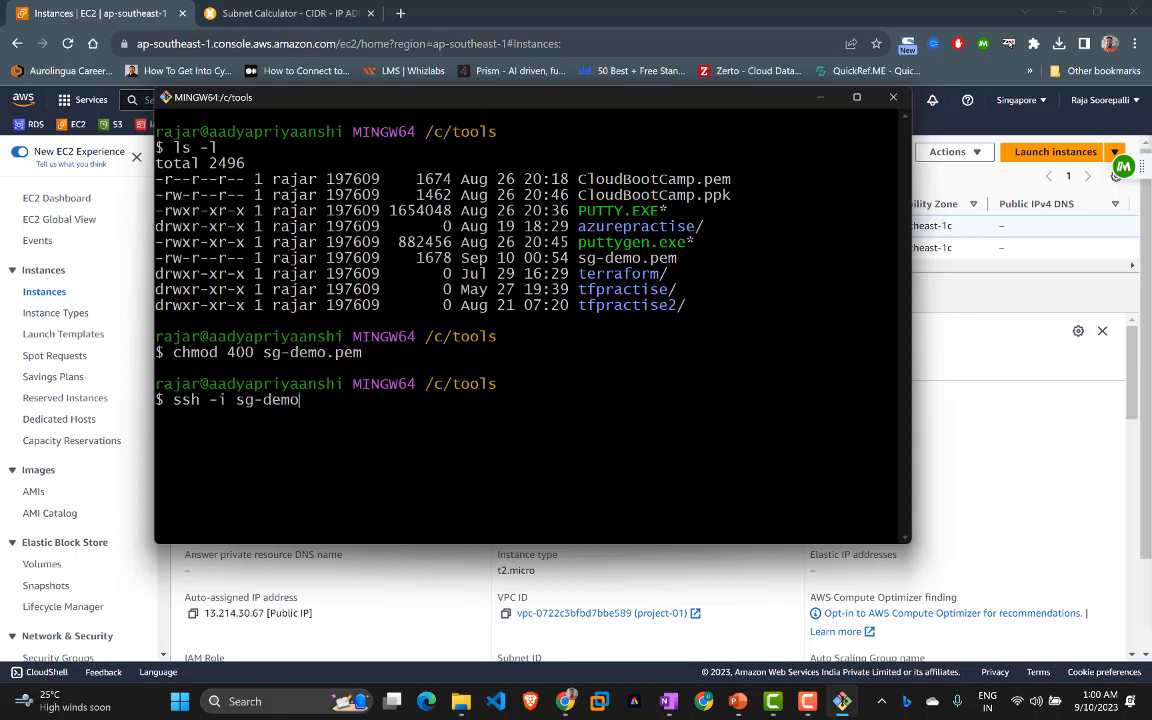
{"action": "type", "text": ".pem "}
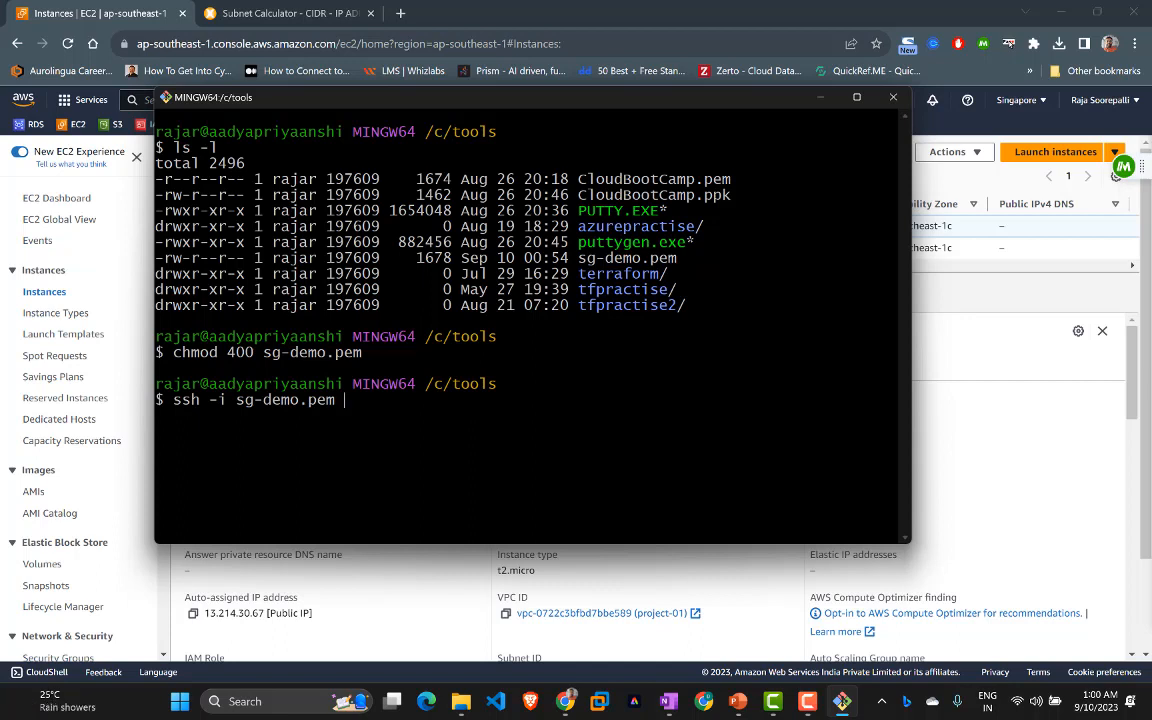
{"action": "type", "text": "ubuntu@"}
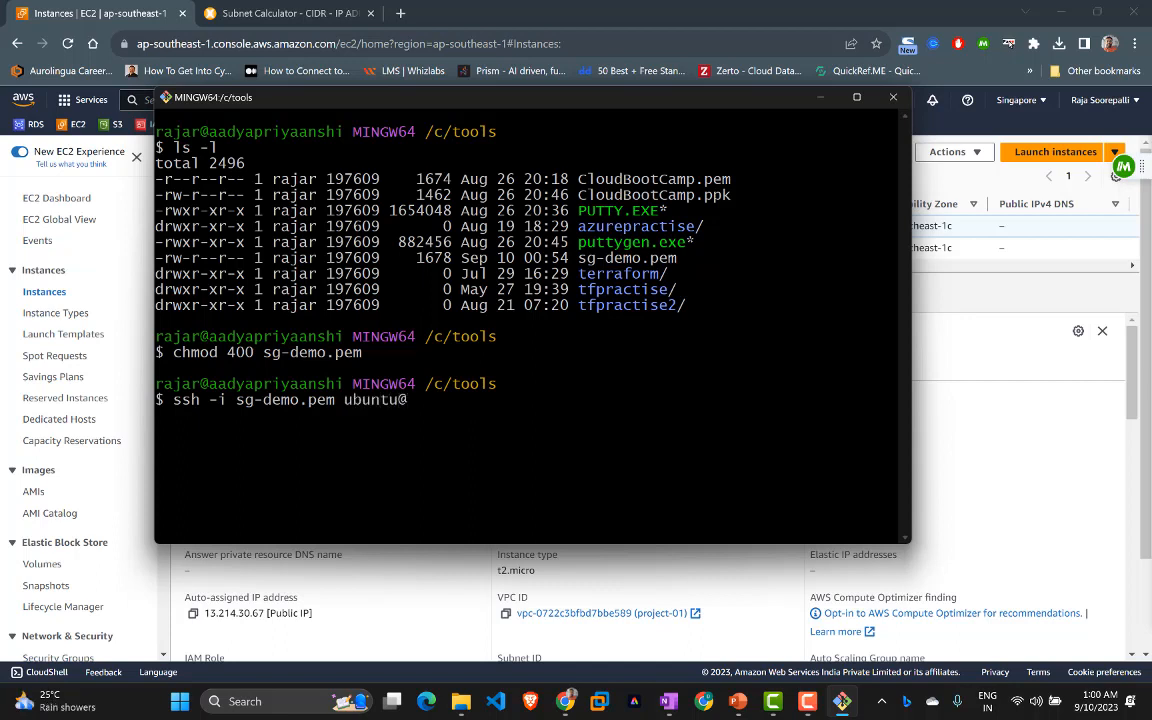
{"action": "right_click", "coordinate": [563, 331]}
{"action": "left_click", "coordinate": [592, 377]}
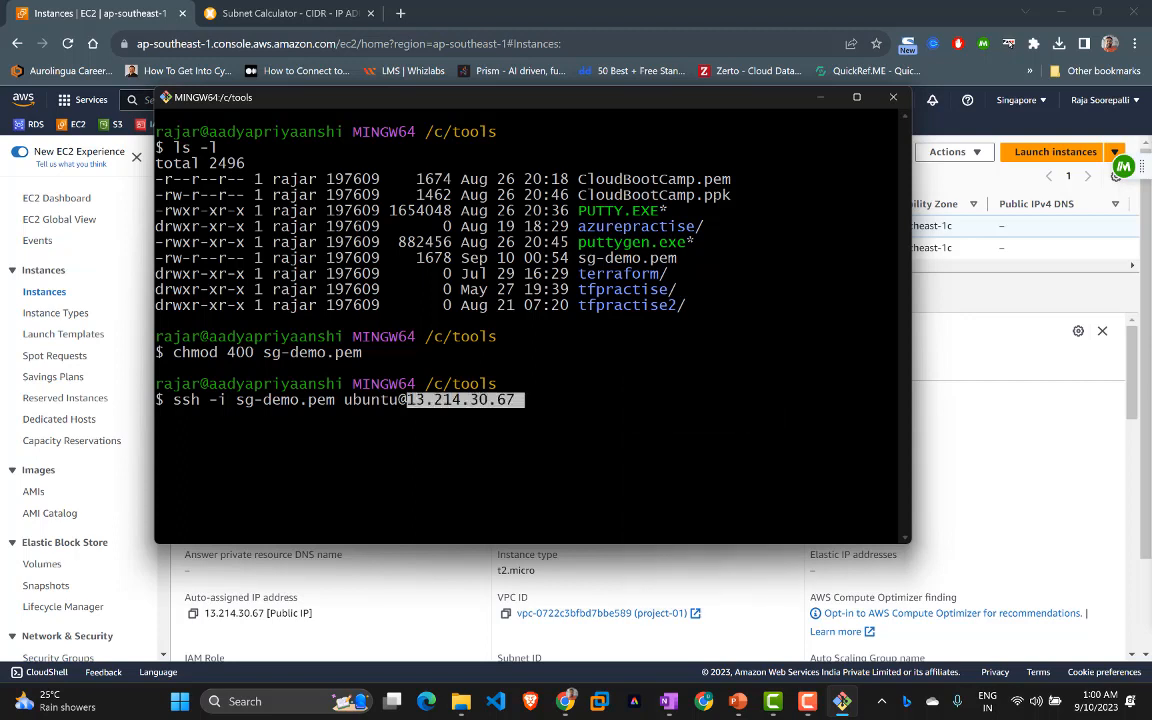
{"action": "key", "text": "BackSpace"}
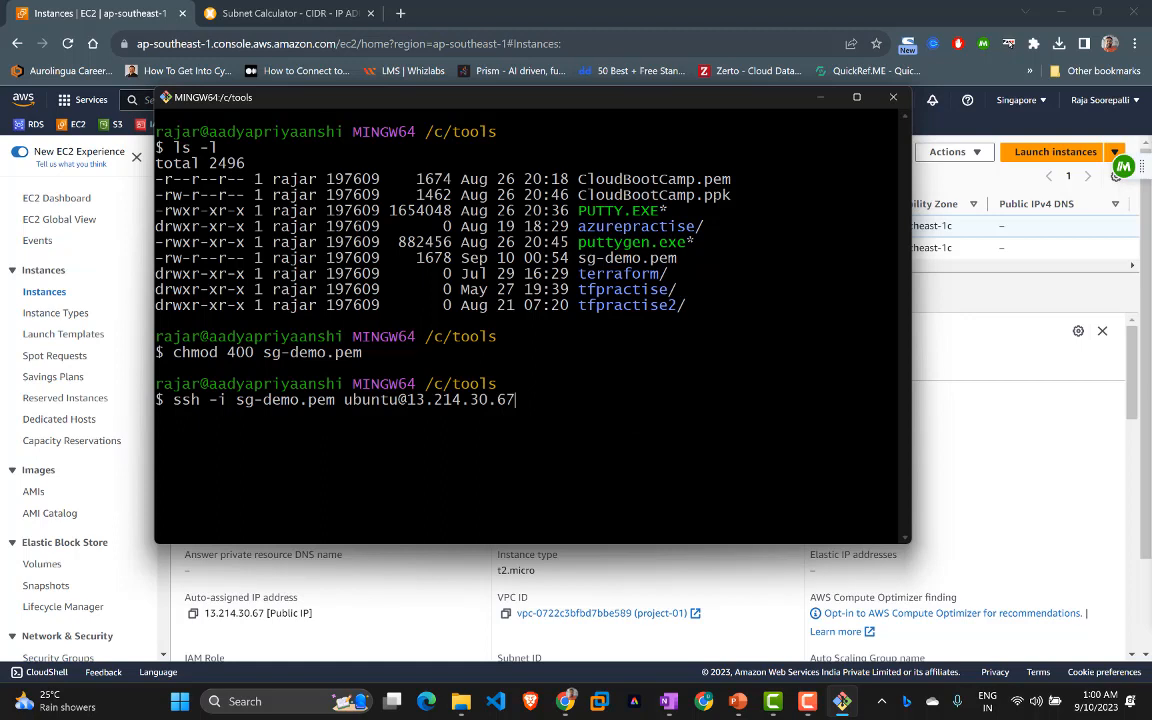
{"action": "key", "text": "Return"}
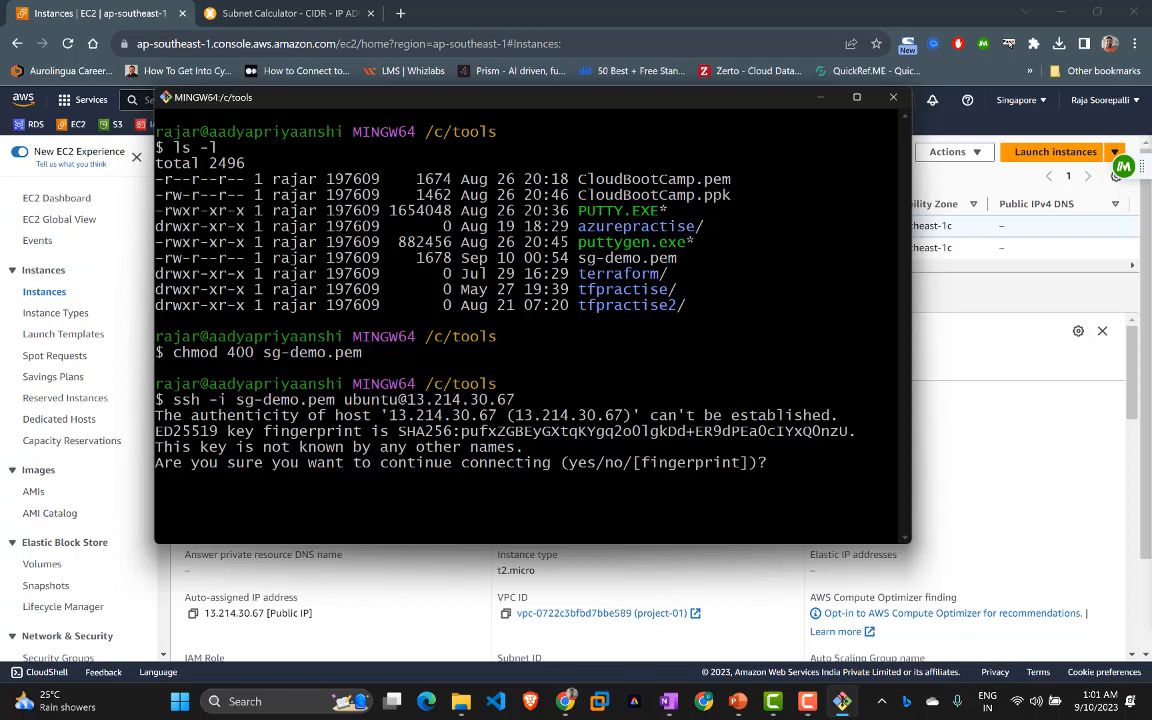
Step: Accept Main-Server01's host key with 'yes' and clear the terminal screen
{"action": "type", "text": "yes"}
{"action": "key", "text": "Return"}
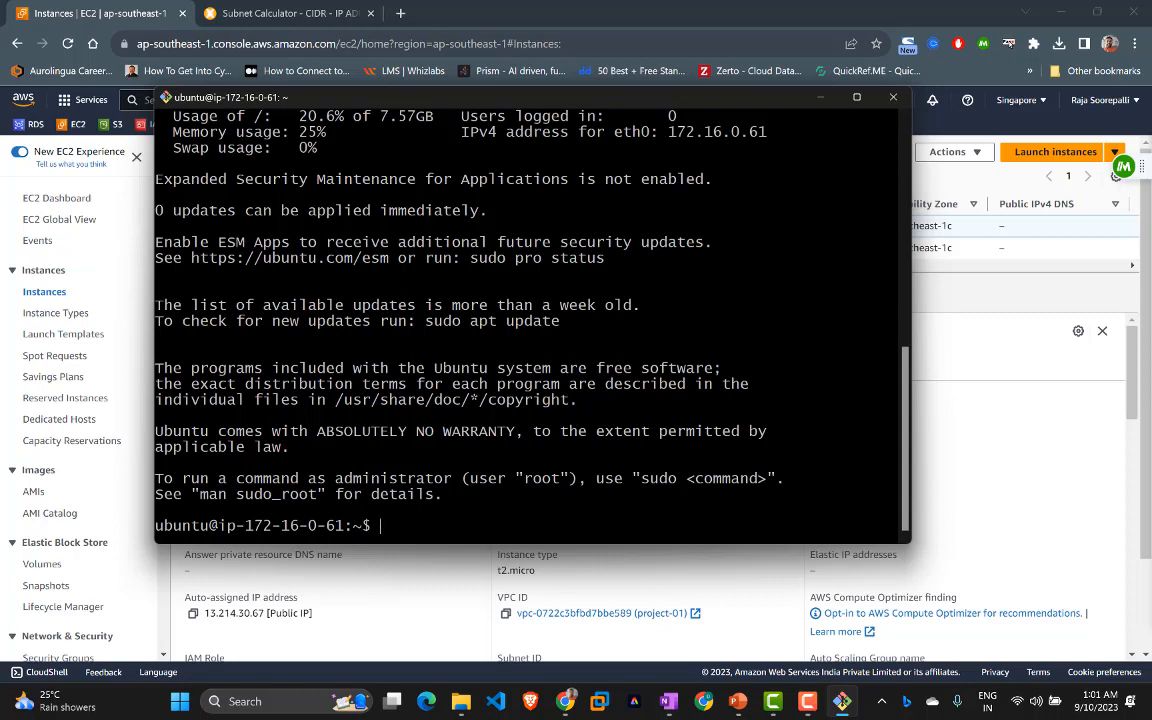
{"action": "type", "text": "clear"}
{"action": "key", "text": "Return"}
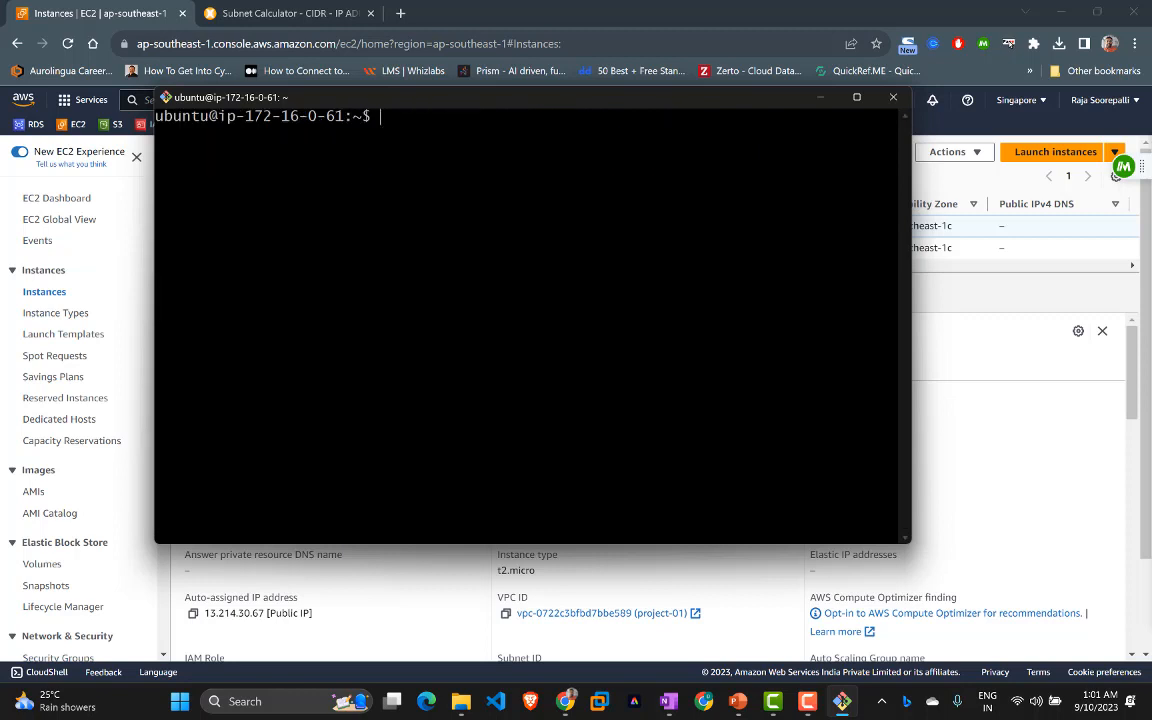
Step: Run 'sudo apt update' on Main-Server01 to refresh the package lists
{"action": "type", "text": "sudo apt get"}
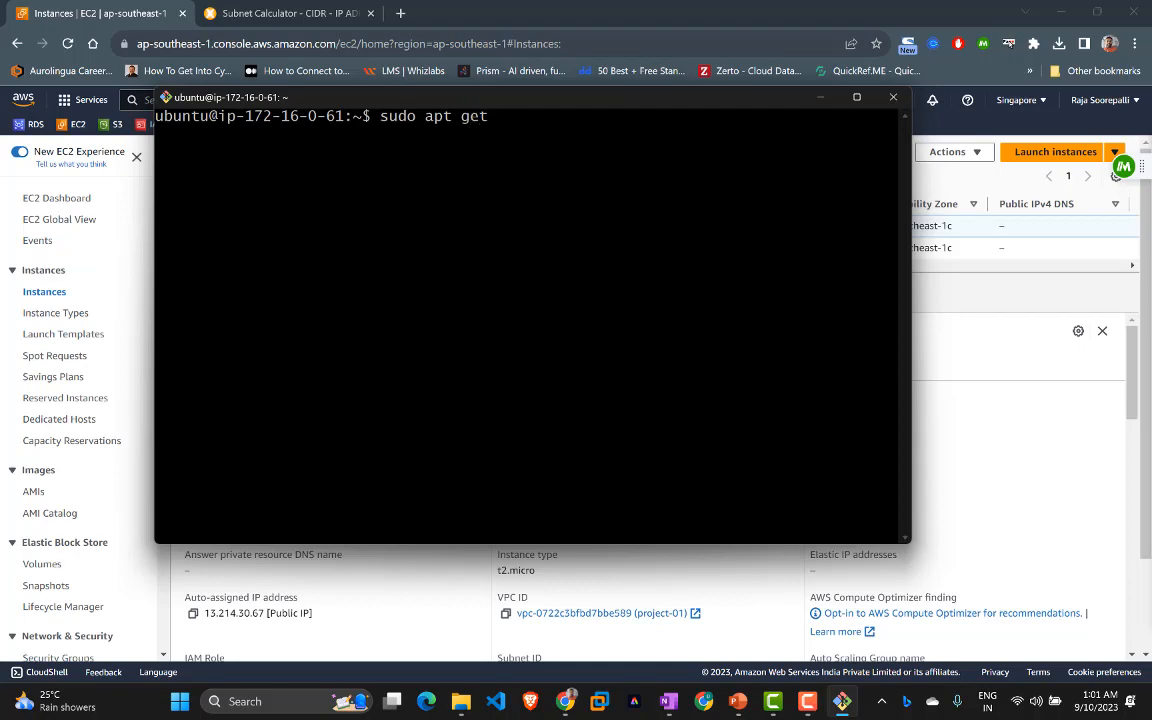
{"action": "key", "text": "BackSpace"}
{"action": "key", "text": "BackSpace"}
{"action": "key", "text": "BackSpace"}
{"action": "type", "text": "update"}
{"action": "key", "text": "Return"}
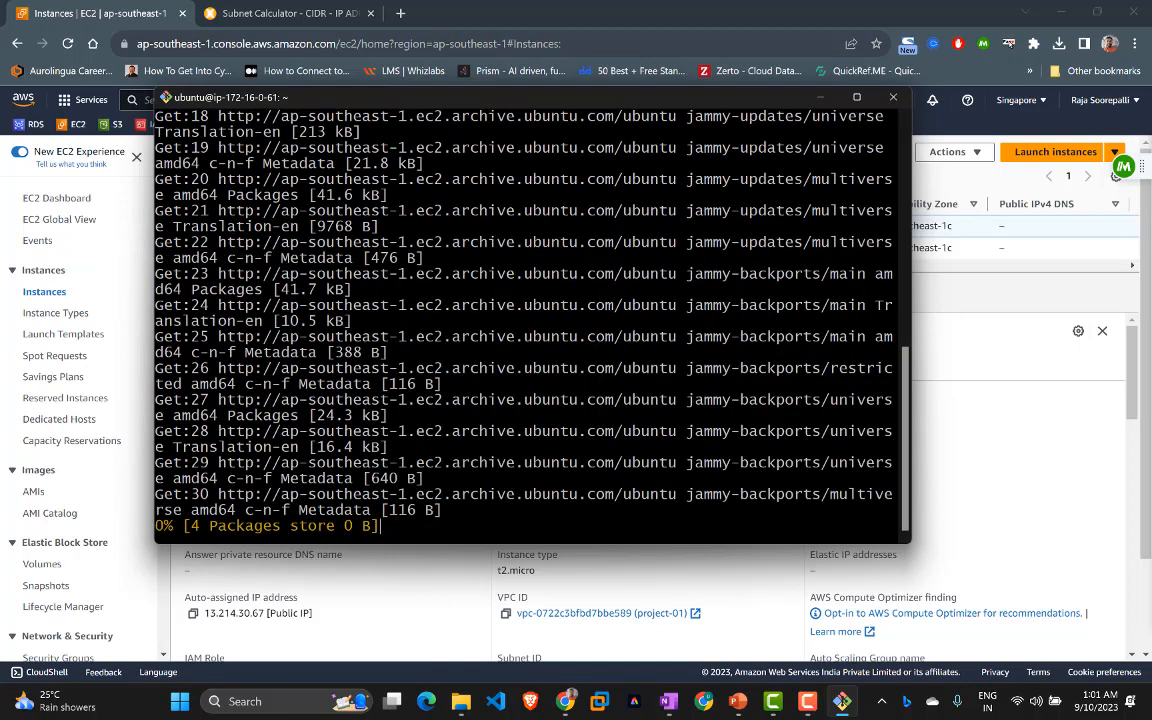
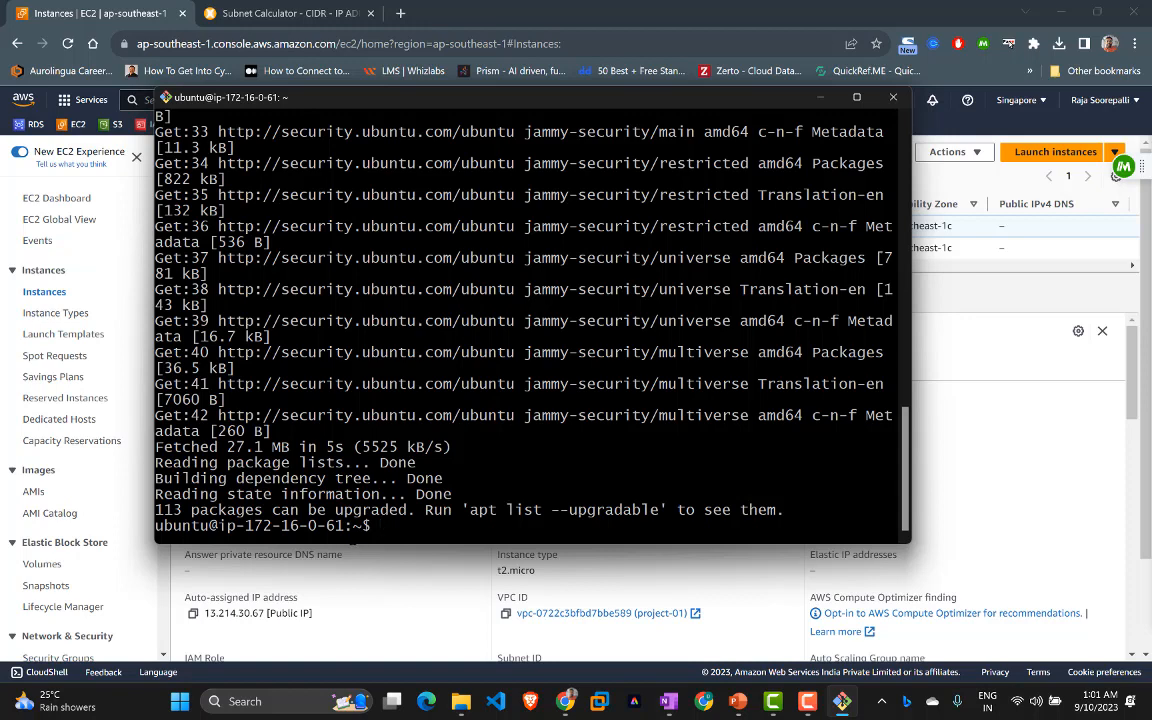
Step: Clear the Git Bash screen, move the terminal aside, and bring the EC2 Instances page forward
{"action": "type", "text": "clear"}
{"action": "key", "text": "Return"}
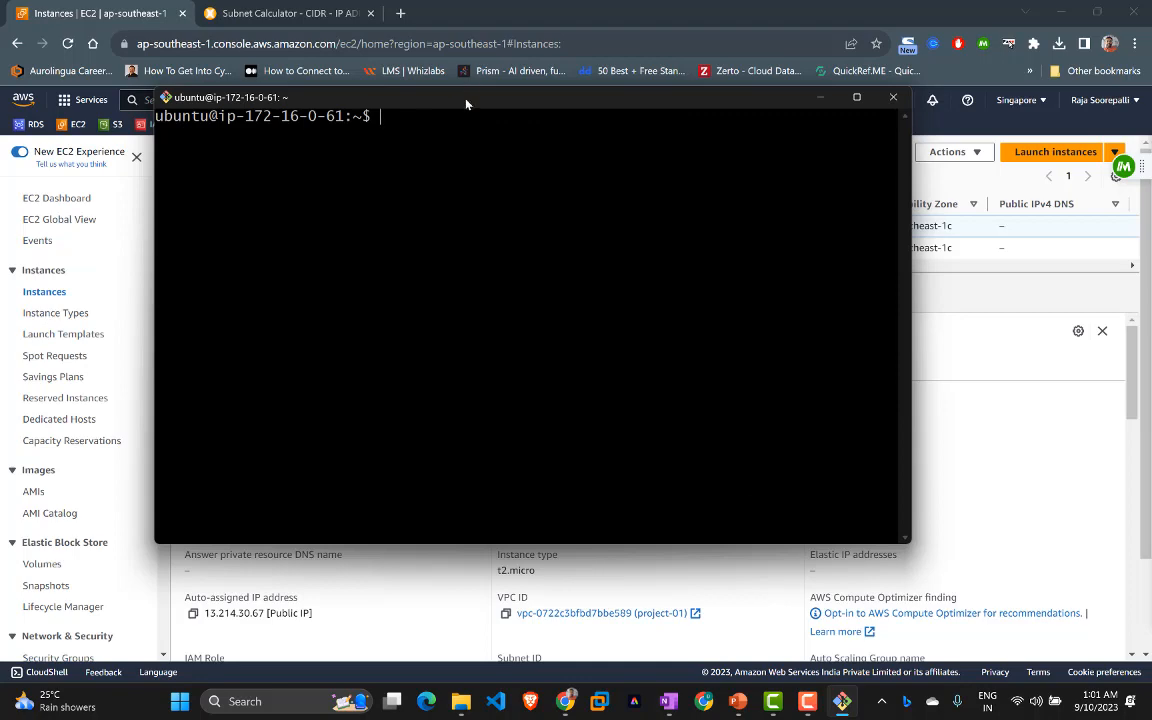
{"action": "left_click_drag", "start_coordinate": [466, 104], "coordinate": [613, 62]}
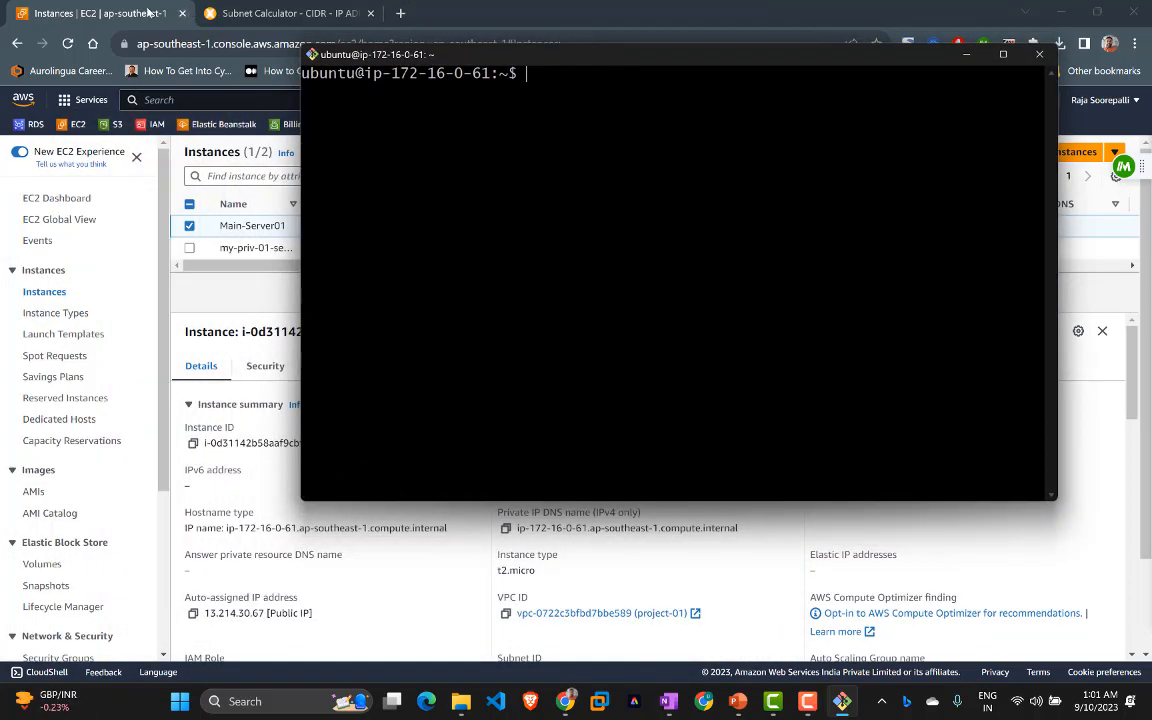
{"action": "left_click", "coordinate": [120, 10]}
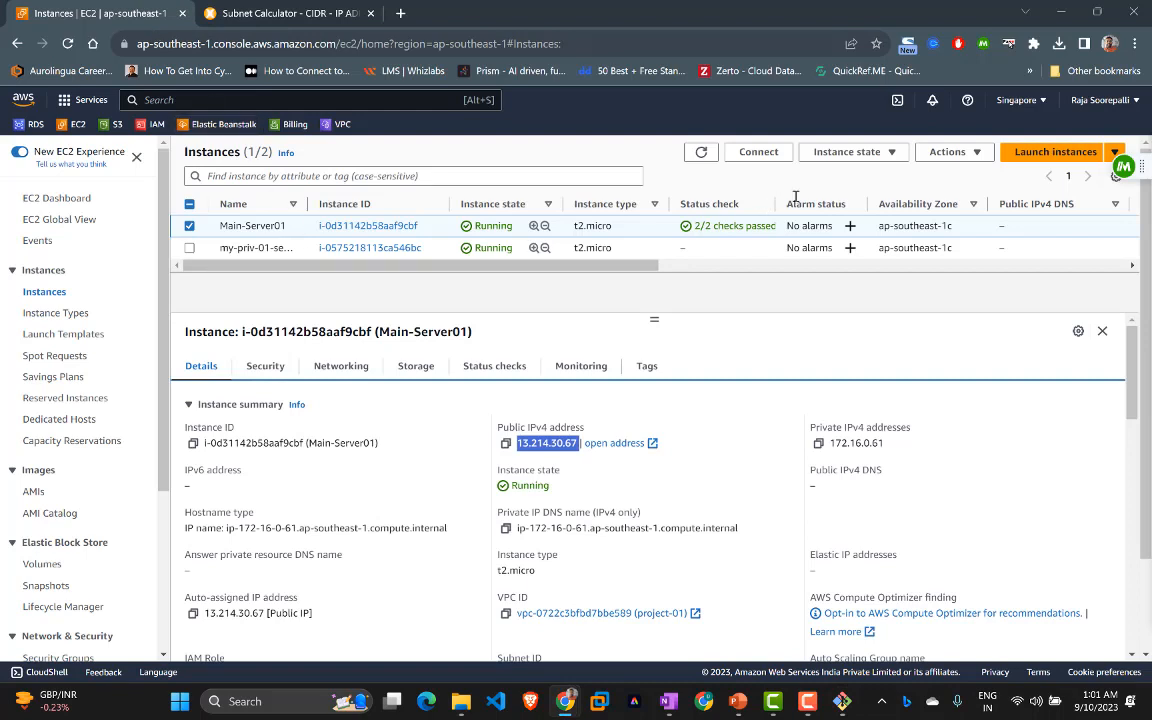
Step: Refresh the Instances list several times to update the status checks
{"action": "left_click", "coordinate": [702, 153]}
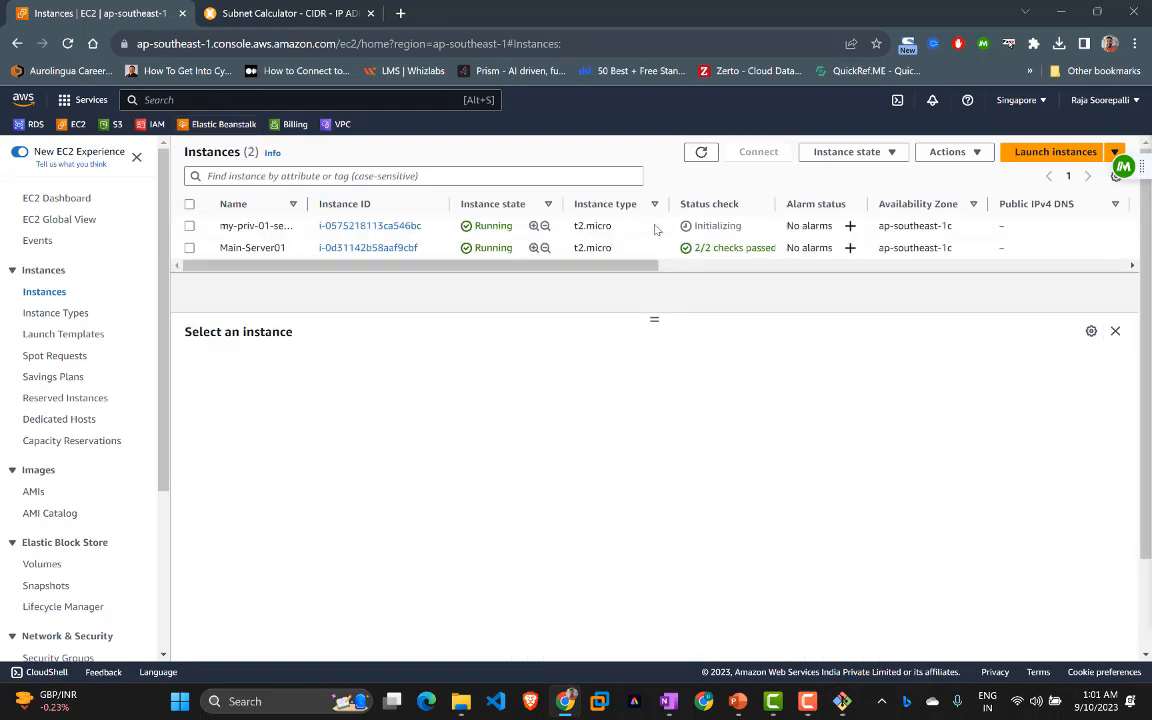
{"action": "left_click", "coordinate": [702, 153]}
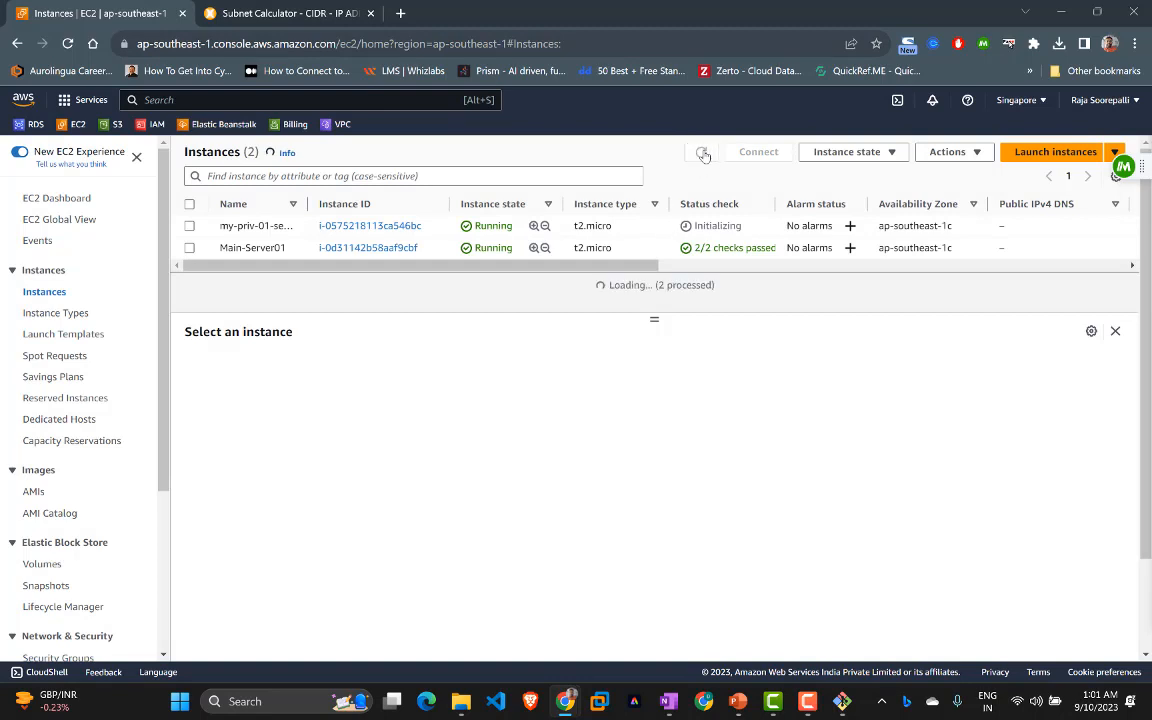
{"action": "left_click", "coordinate": [702, 153]}
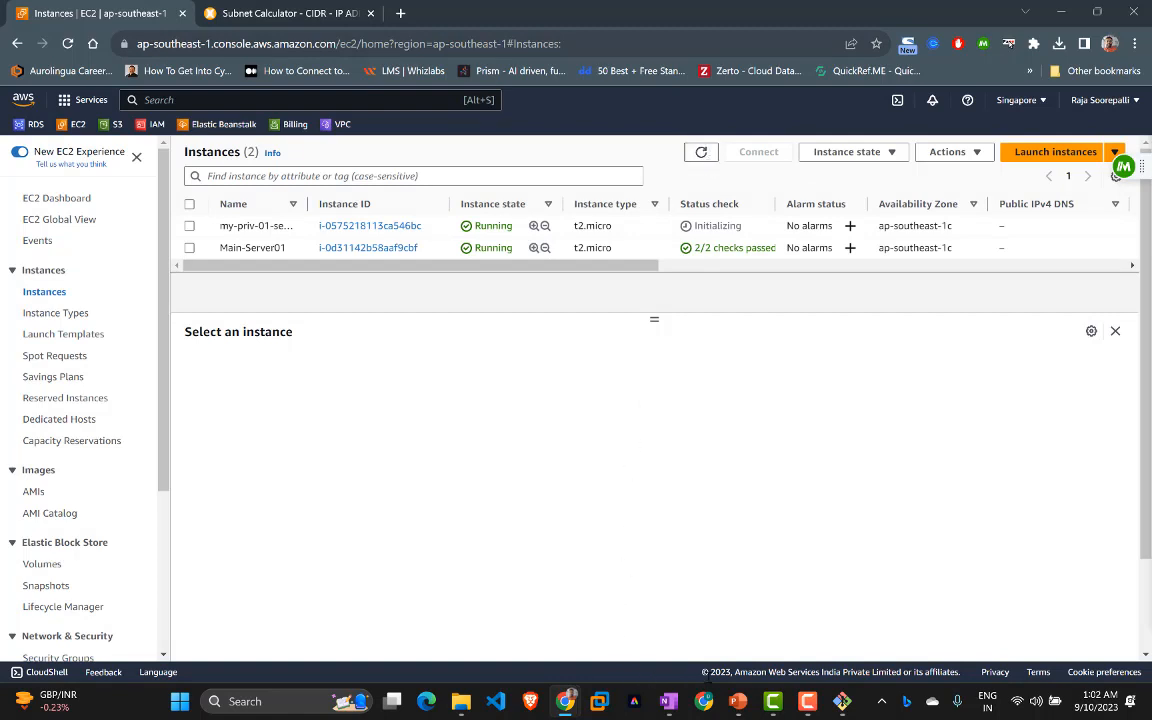
Step: View the network plan slide in PowerPoint, then return to the console
{"action": "mouse_move", "coordinate": [739, 709]}
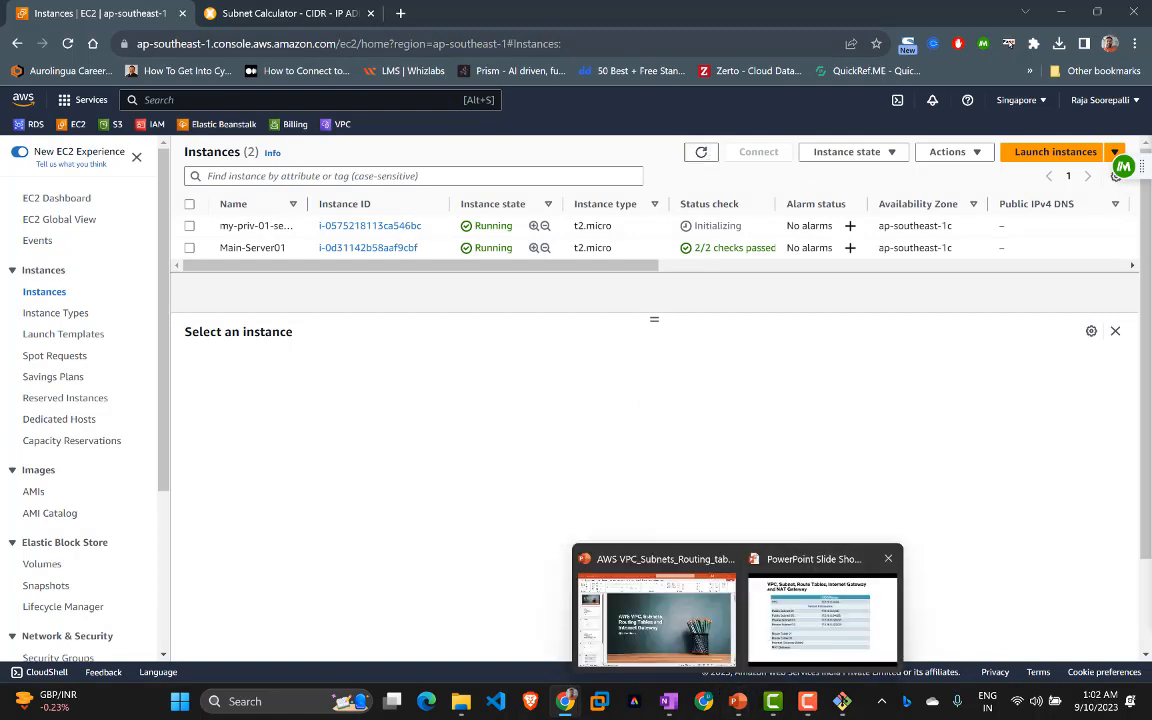
{"action": "left_click", "coordinate": [815, 610]}
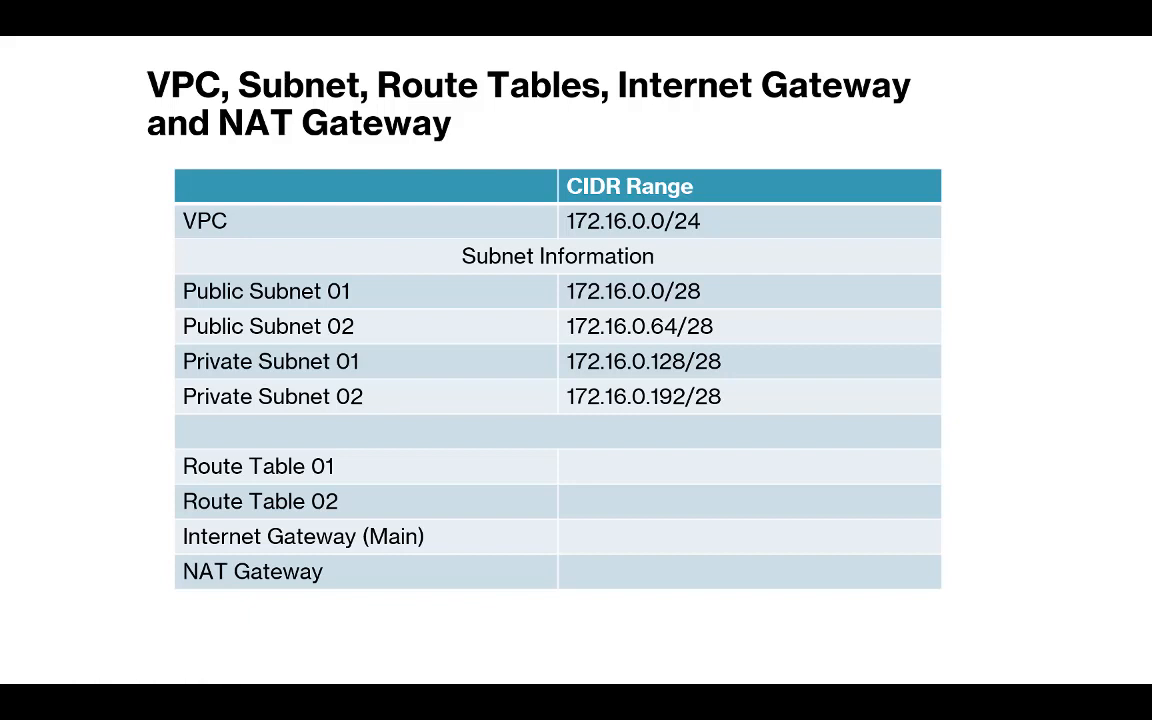
{"action": "key", "text": "alt+Tab"}
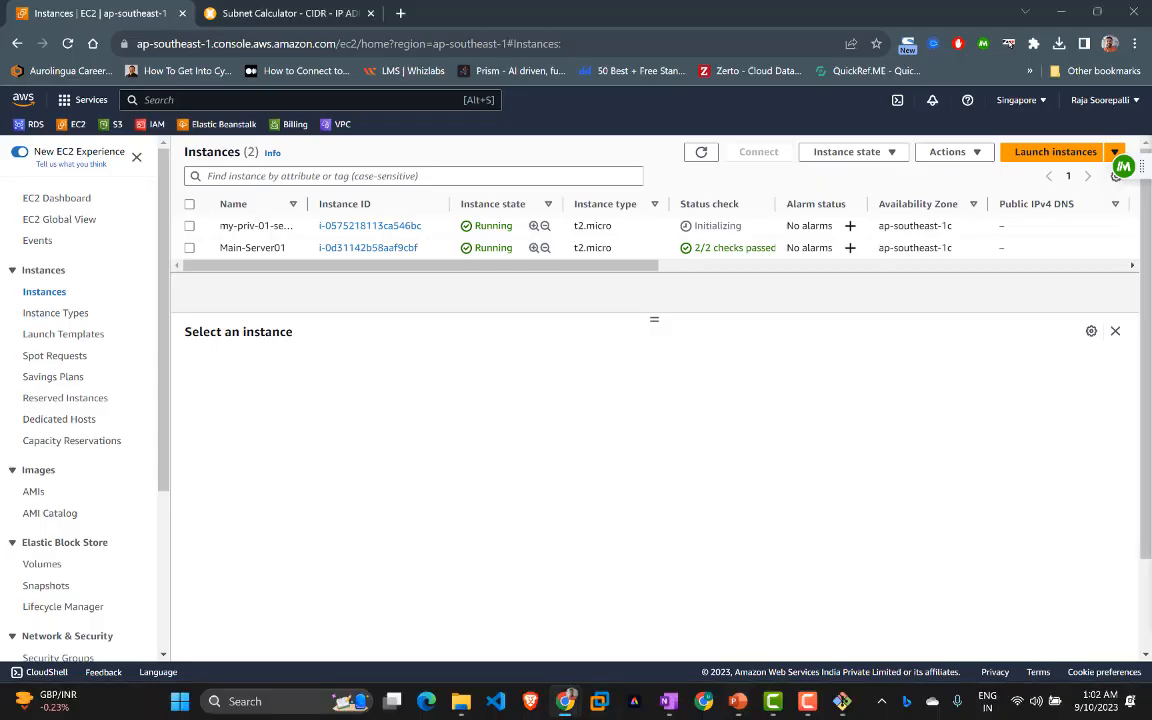
Step: Refresh the list, select my-priv-01-server and highlight its private IP 172.16.0.184
{"action": "left_click", "coordinate": [701, 152]}
{"action": "left_click", "coordinate": [189, 226]}
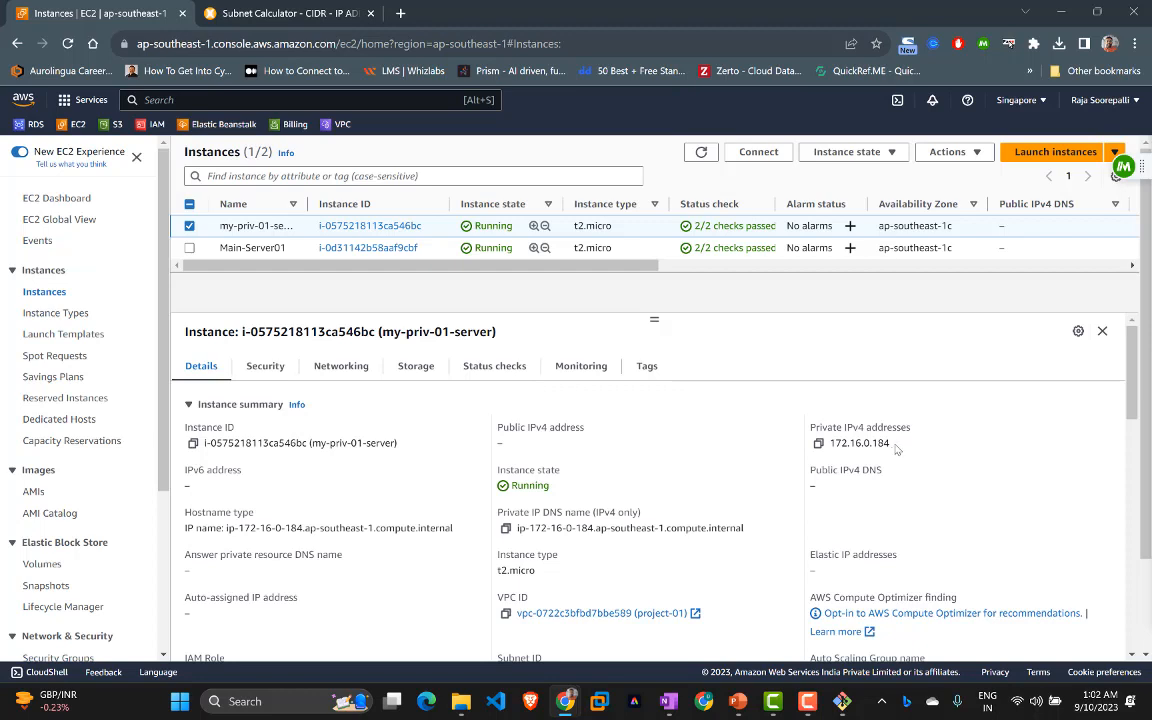
{"action": "left_click_drag", "start_coordinate": [891, 446], "coordinate": [777, 467]}
Step: Bring the terminal forward, reposition it beside the console, and begin typing an ssh command
{"action": "key", "text": "alt+Tab"}
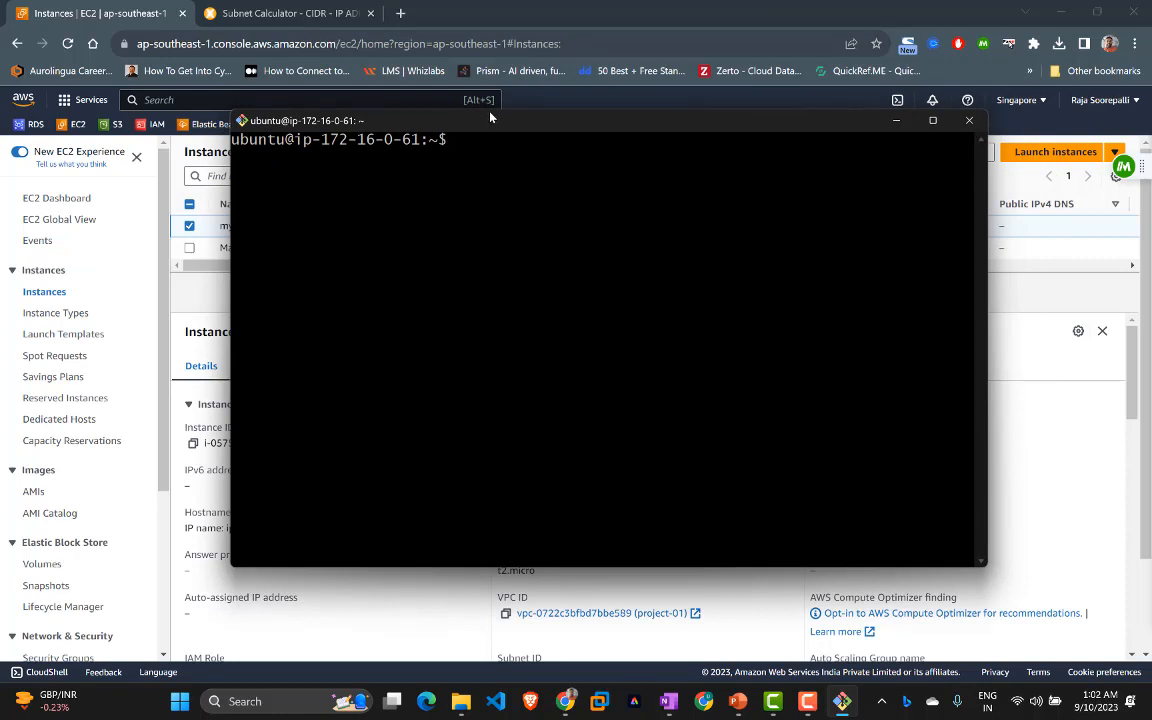
{"action": "left_click_drag", "start_coordinate": [490, 118], "coordinate": [407, 184]}
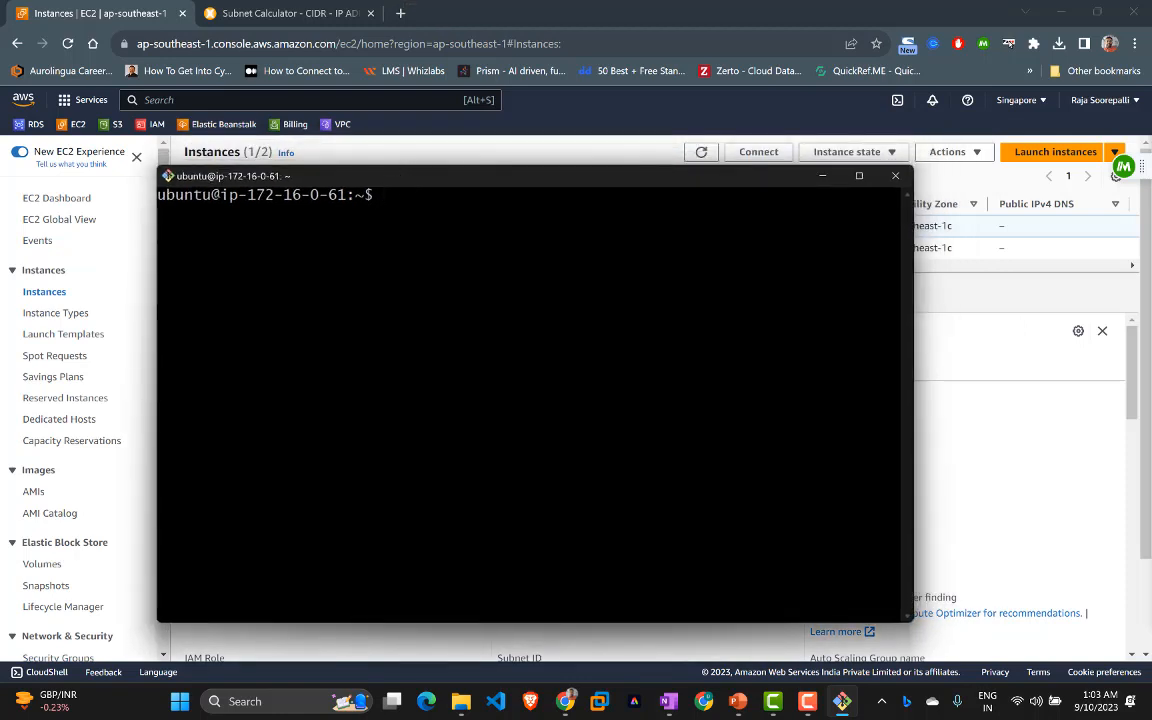
{"action": "left_click_drag", "start_coordinate": [395, 183], "coordinate": [616, 111]}
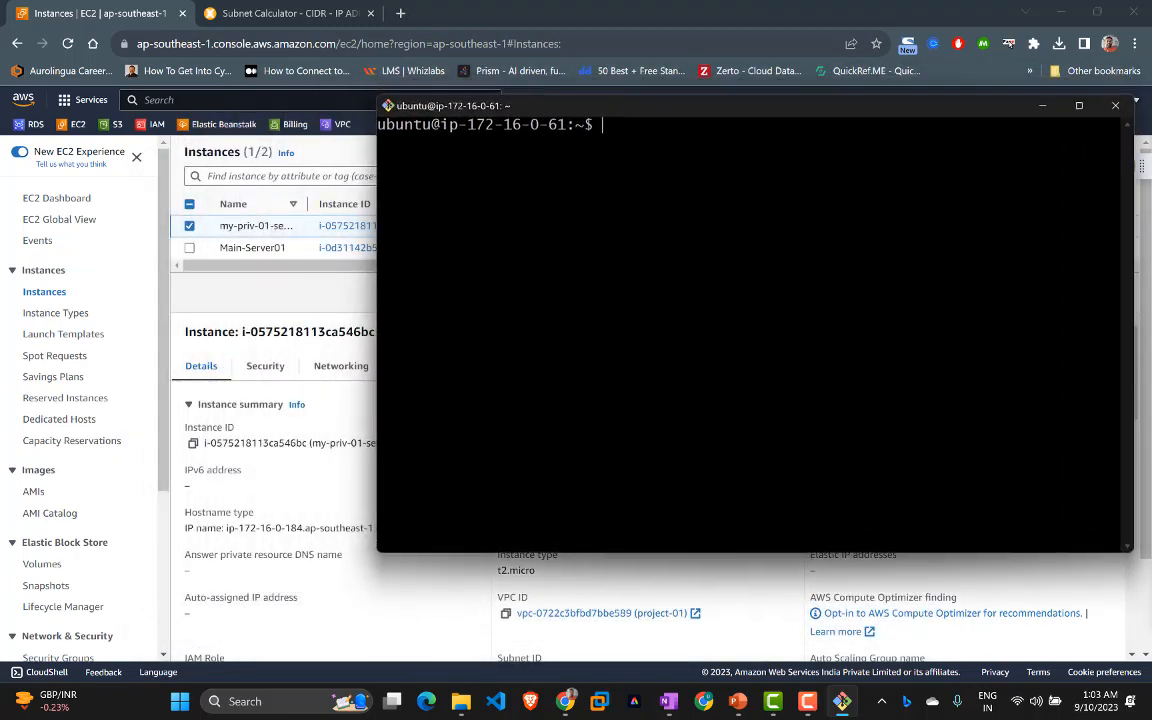
{"action": "type", "text": "sssh"}
Step: Scroll through the private server's details in the EC2 console
{"action": "left_click", "coordinate": [153, 4]}
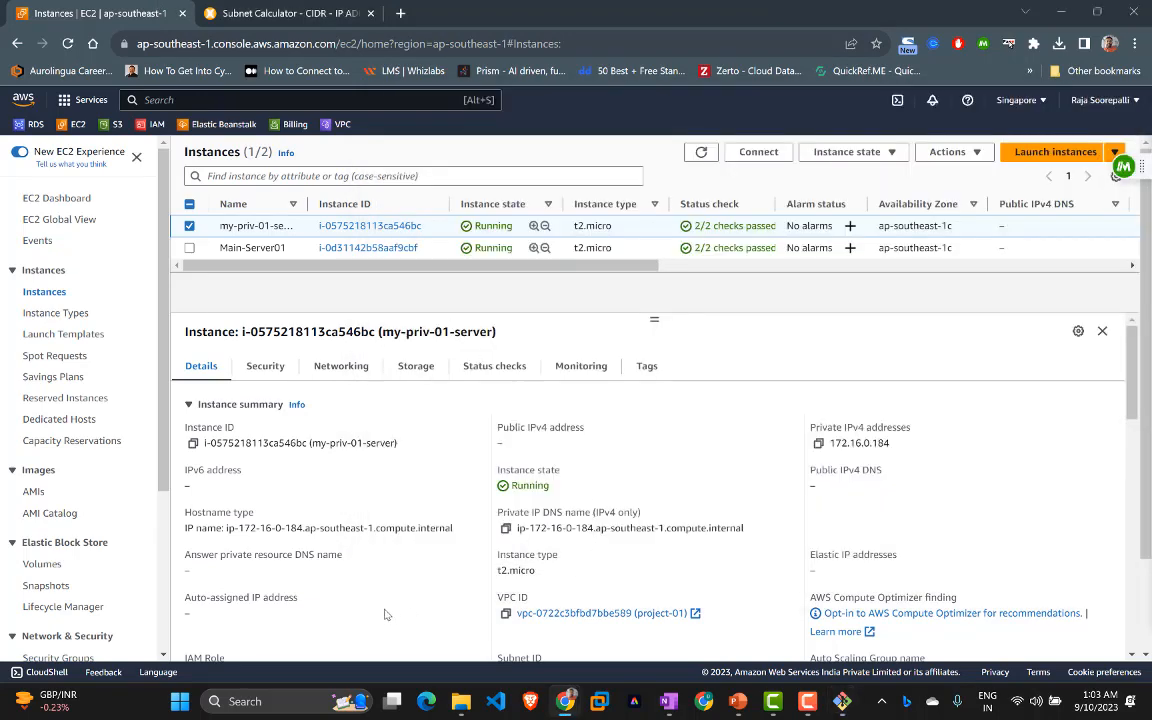
{"action": "scroll", "coordinate": [366, 553], "scroll_direction": "down", "scroll_amount": 3}
{"action": "scroll", "coordinate": [311, 485], "scroll_direction": "down", "scroll_amount": 1}
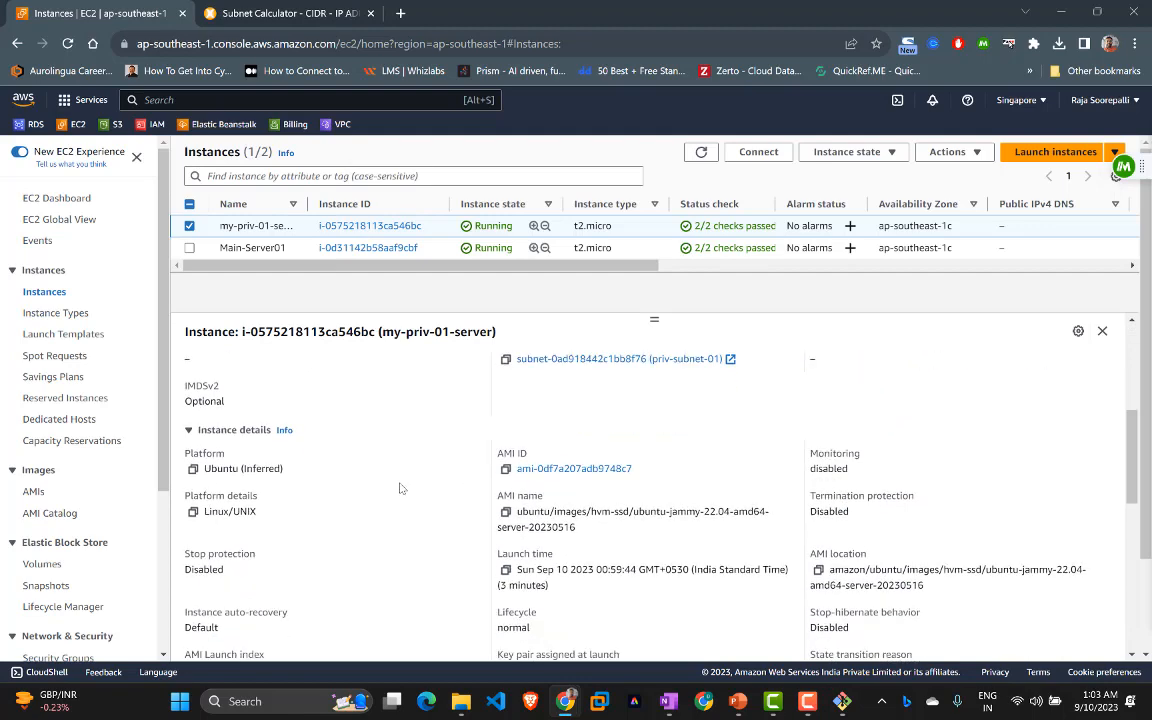
{"action": "scroll", "coordinate": [750, 505], "scroll_direction": "down", "scroll_amount": 1}
{"action": "scroll", "coordinate": [782, 528], "scroll_direction": "down", "scroll_amount": 1}
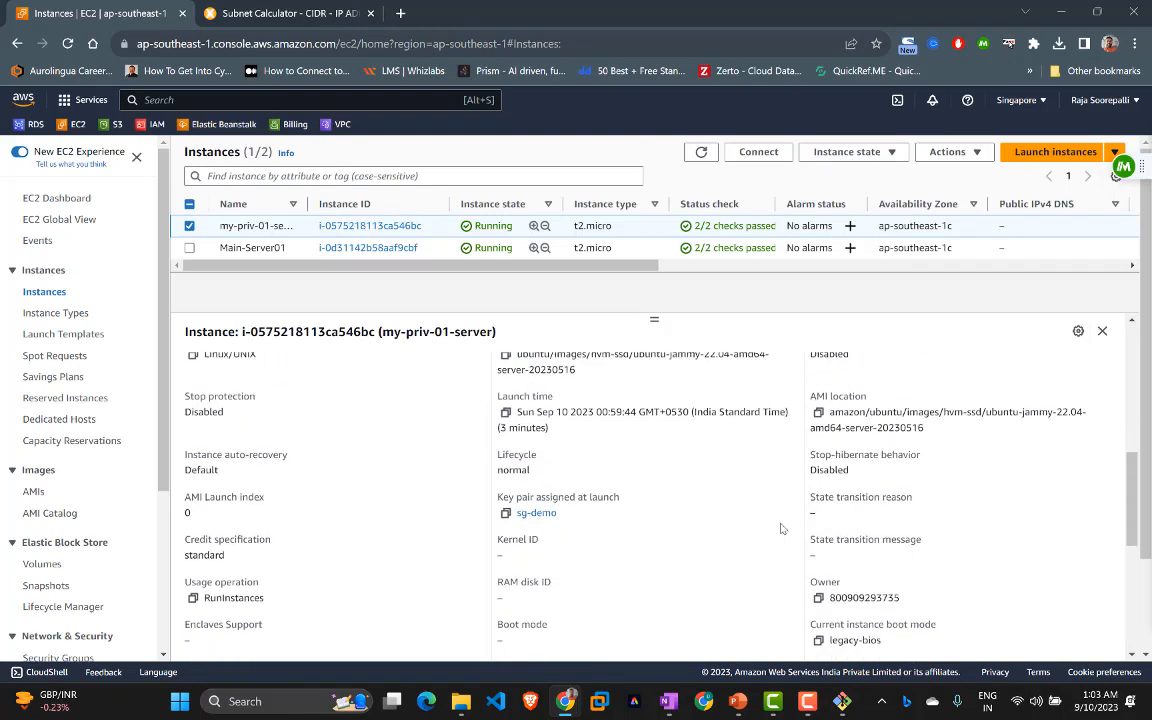
{"action": "scroll", "coordinate": [782, 528], "scroll_direction": "down", "scroll_amount": 1}
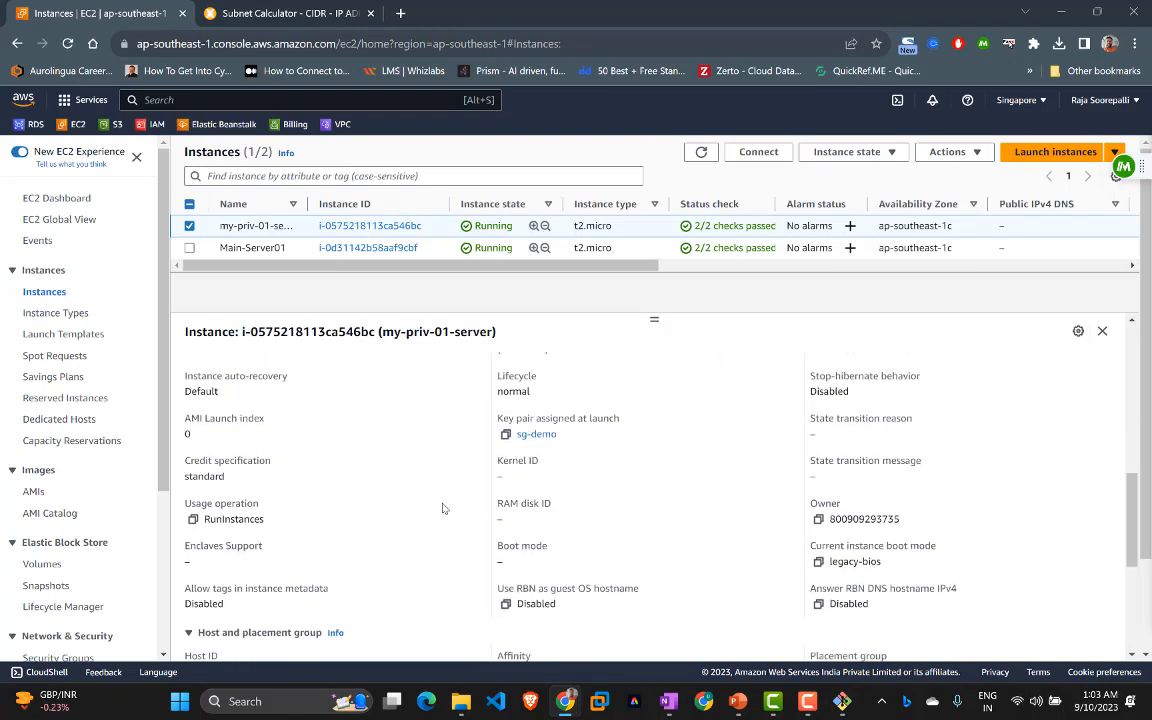
{"action": "scroll", "coordinate": [740, 527], "scroll_direction": "up", "scroll_amount": 3}
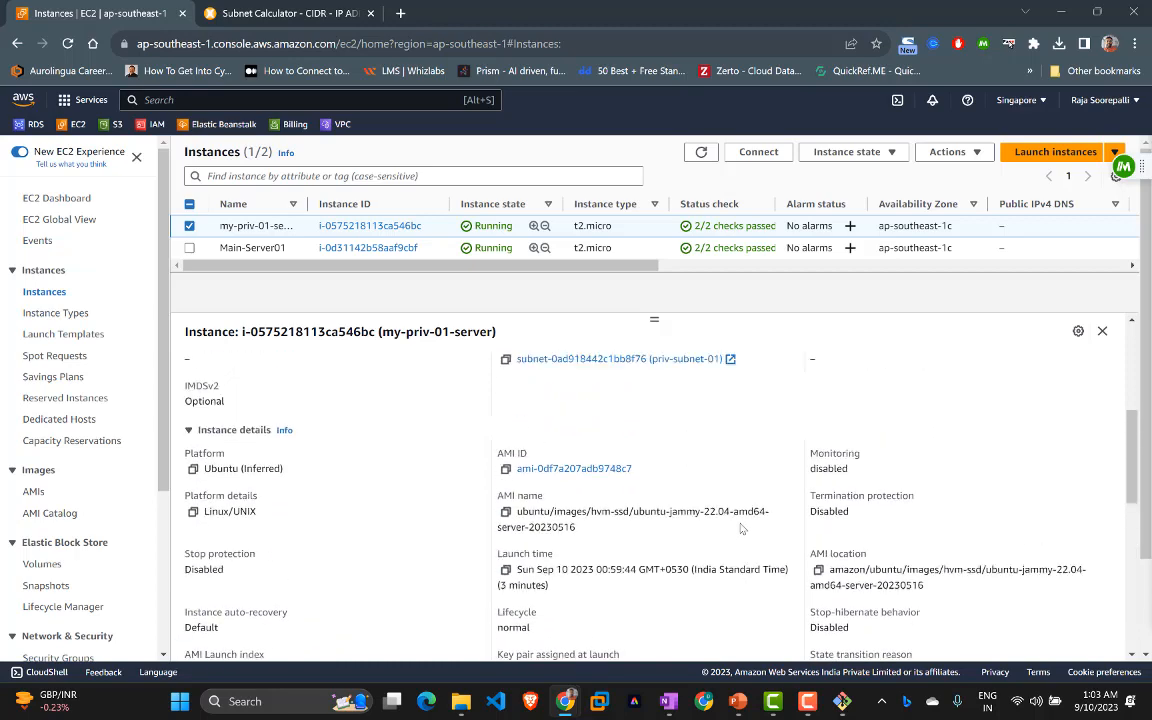
Step: Find the key pair sg-demo on the details page, then switch back to the terminal
{"action": "key", "text": "ctrl+f"}
{"action": "type", "text": "sg-dem"}
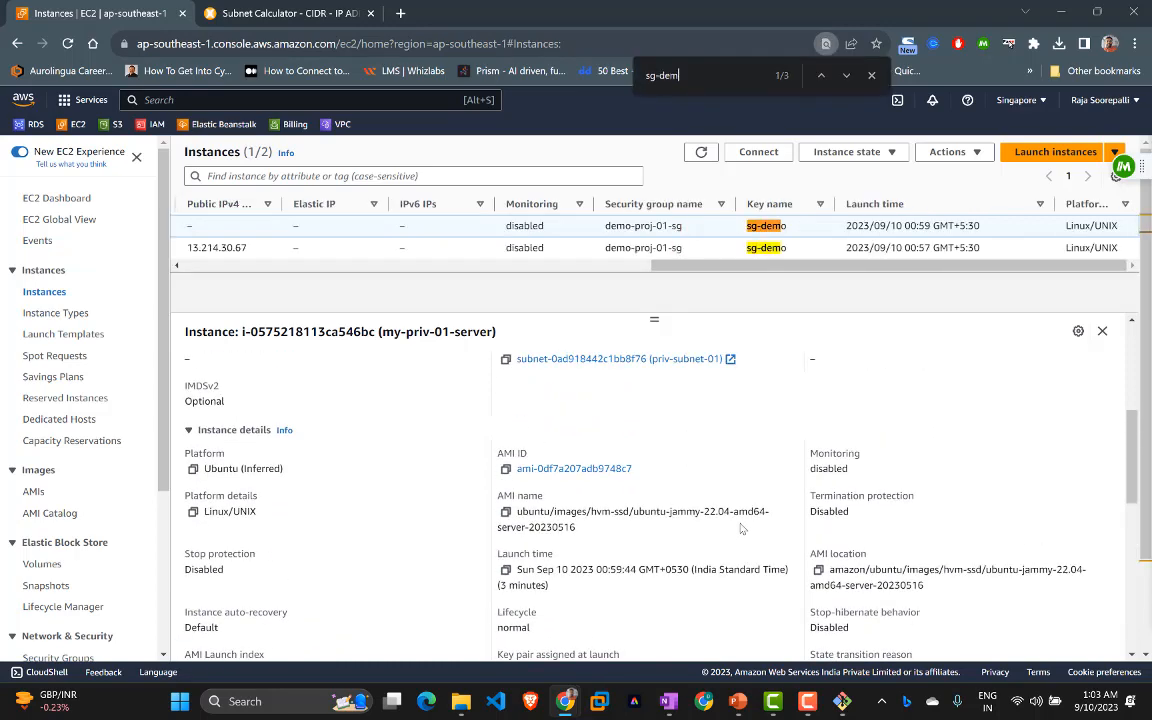
{"action": "type", "text": "o"}
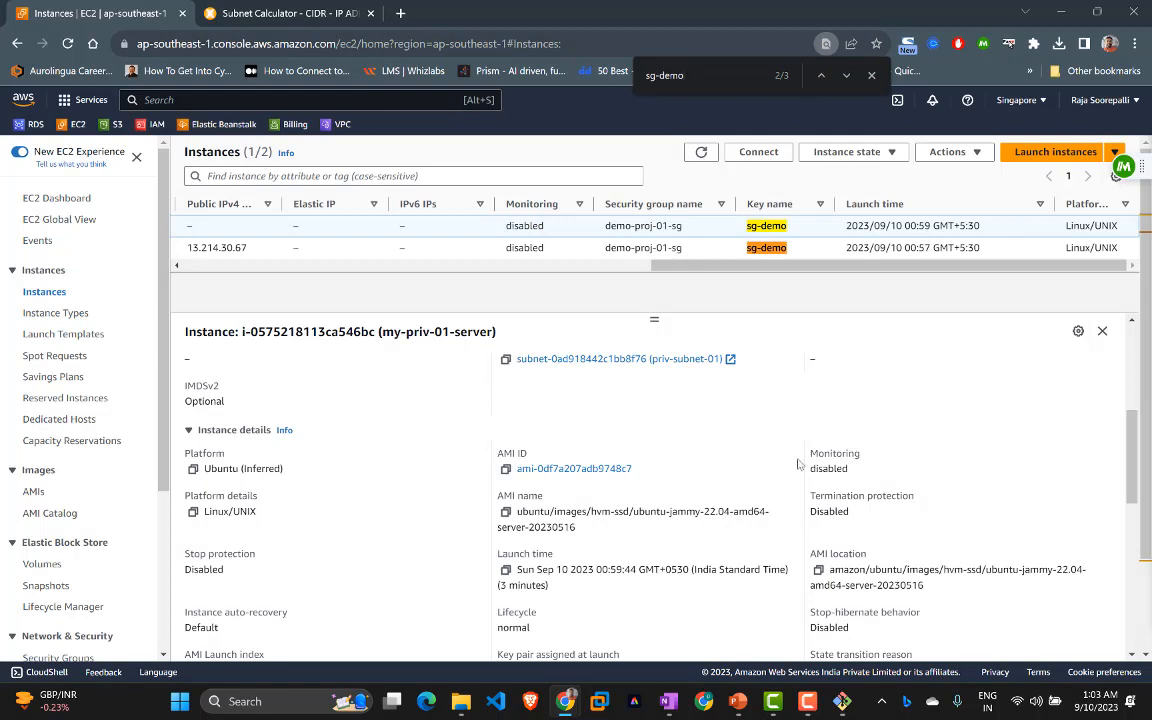
{"action": "key", "text": "Return"}
{"action": "left_click_drag", "start_coordinate": [582, 282], "coordinate": [293, 284]}
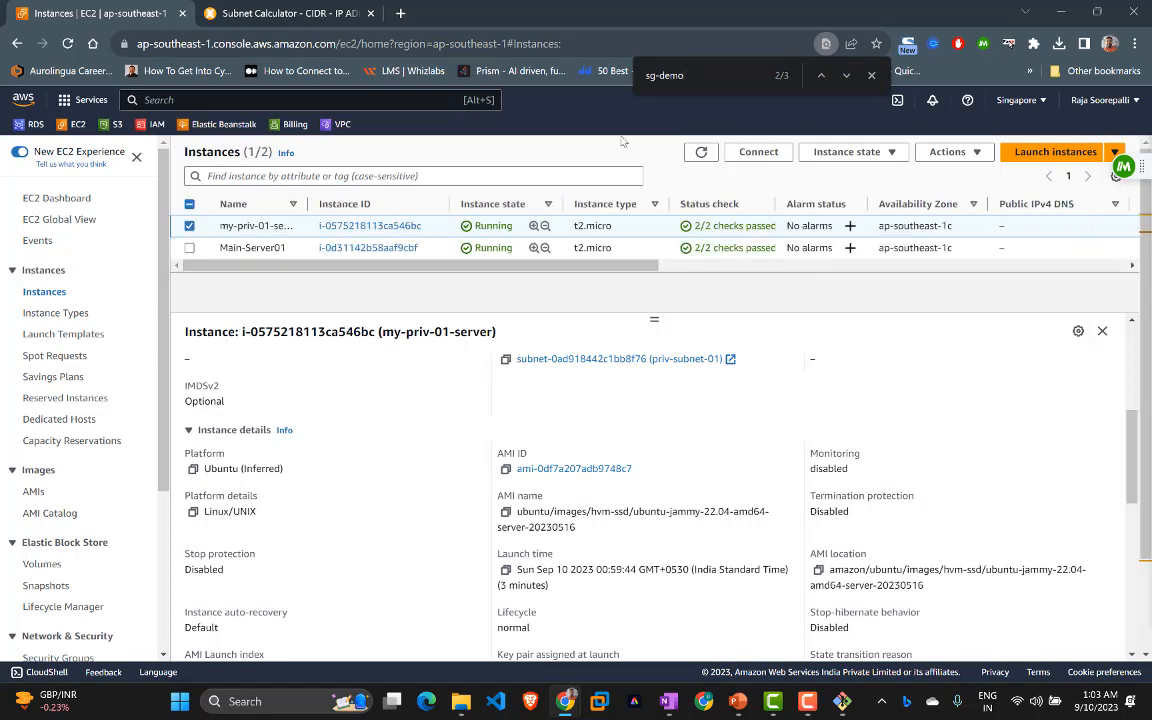
{"action": "left_click", "coordinate": [872, 76]}
{"action": "left_click", "coordinate": [844, 699]}
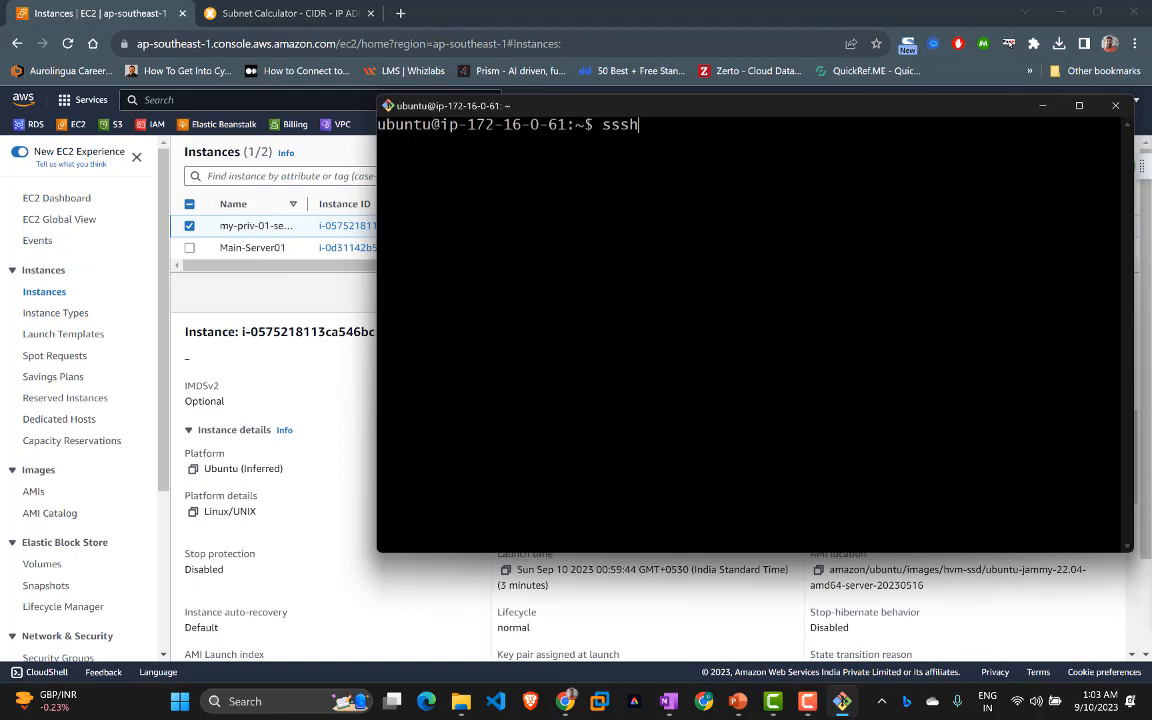
Step: Start an ssh -i sgdemo.pem command, trim it, and move the terminal lower
{"action": "key", "text": "BackSpace"}
{"action": "key", "text": "BackSpace"}
{"action": "type", "text": "h -i sgdemo.pem"}
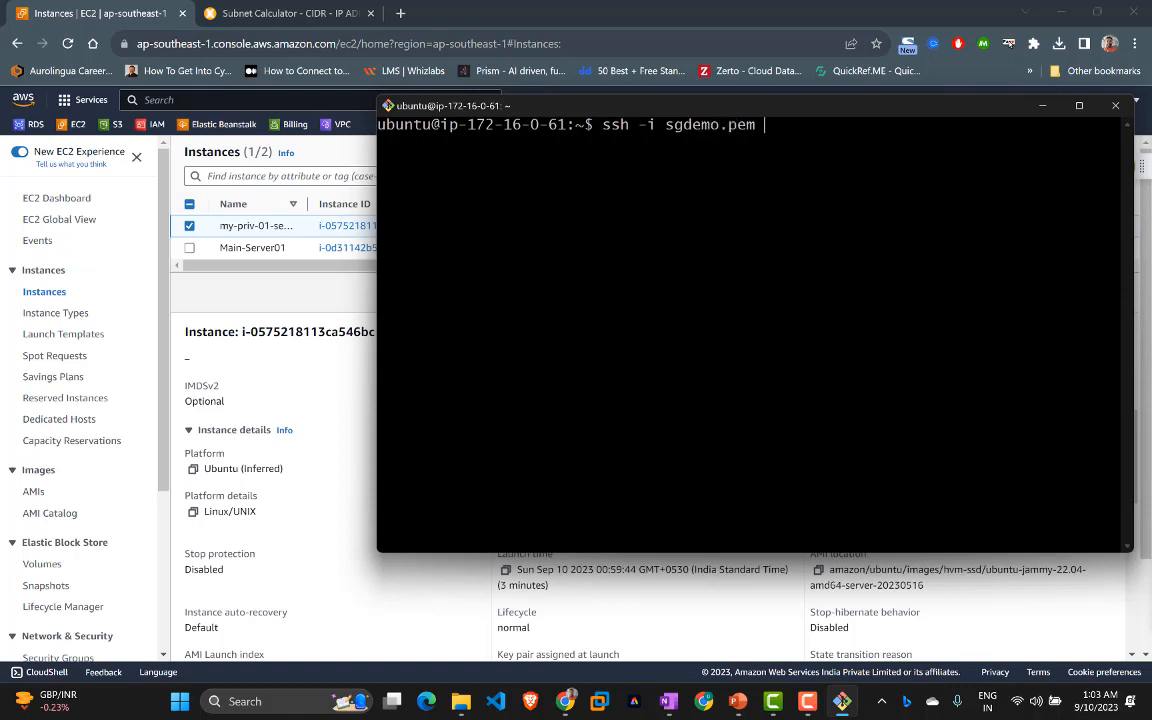
{"action": "key", "text": "BackSpace"}
{"action": "key", "text": "BackSpace"}
{"action": "key", "text": "BackSpace"}
{"action": "key", "text": "BackSpace"}
{"action": "key", "text": "BackSpace"}
{"action": "key", "text": "BackSpace"}
{"action": "key", "text": "BackSpace"}
{"action": "key", "text": "BackSpace"}
{"action": "key", "text": "BackSpace"}
{"action": "key", "text": "BackSpace"}
{"action": "key", "text": "BackSpace"}
{"action": "key", "text": "BackSpace"}
{"action": "key", "text": "BackSpace"}
{"action": "key", "text": "BackSpace"}
{"action": "key", "text": "BackSpace"}
{"action": "key", "text": "BackSpace"}
{"action": "key", "text": "BackSpace"}
{"action": "key", "text": "BackSpace"}
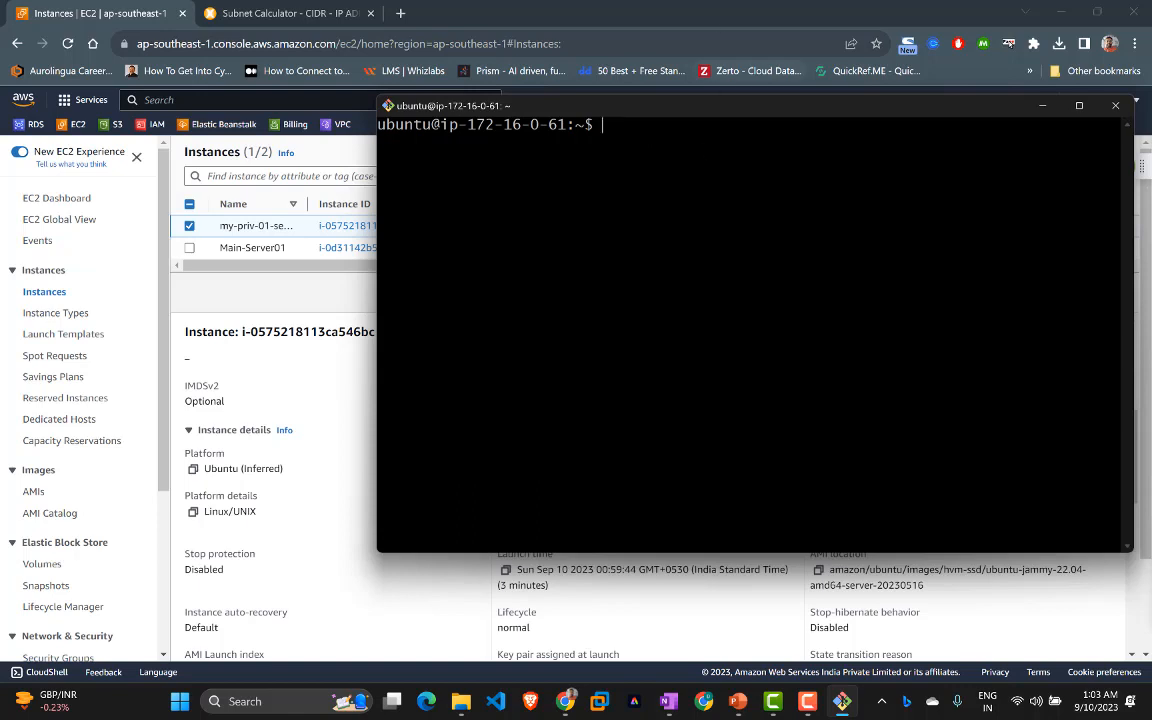
{"action": "left_click_drag", "start_coordinate": [709, 119], "coordinate": [709, 245]}
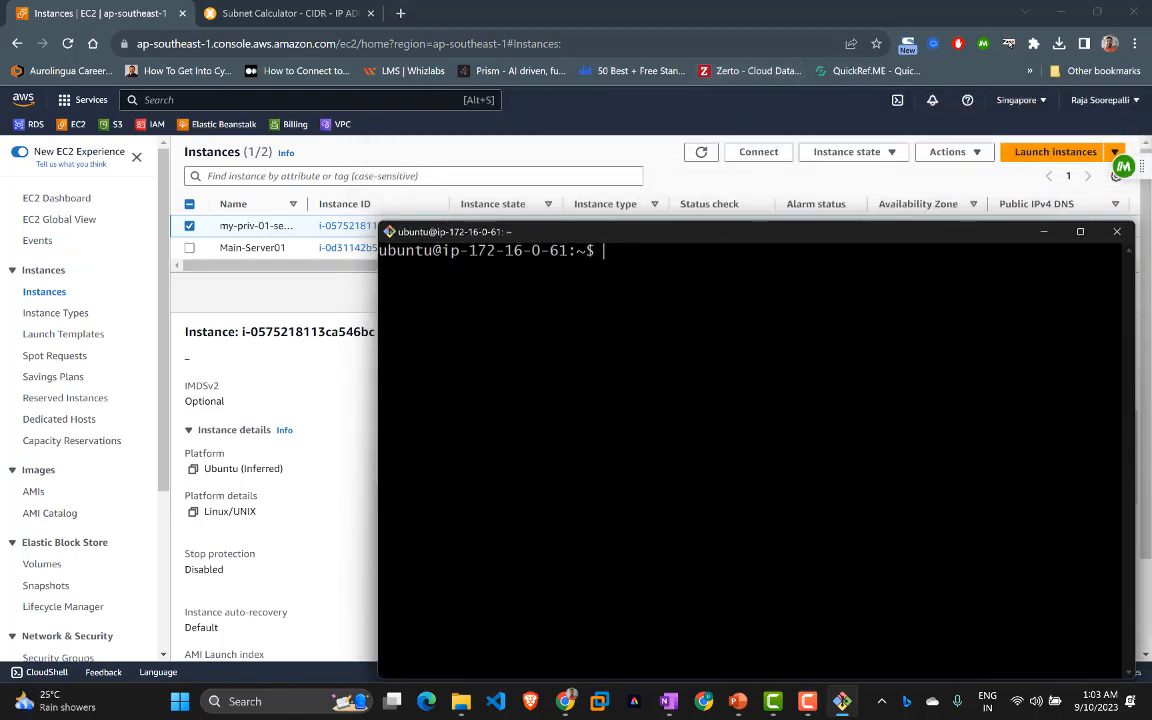
Step: Create a key folder with mkdir key and confirm it in /home/ubuntu with ls -l and pwd
{"action": "type", "text": "mkdir key"}
{"action": "key", "text": "Return"}
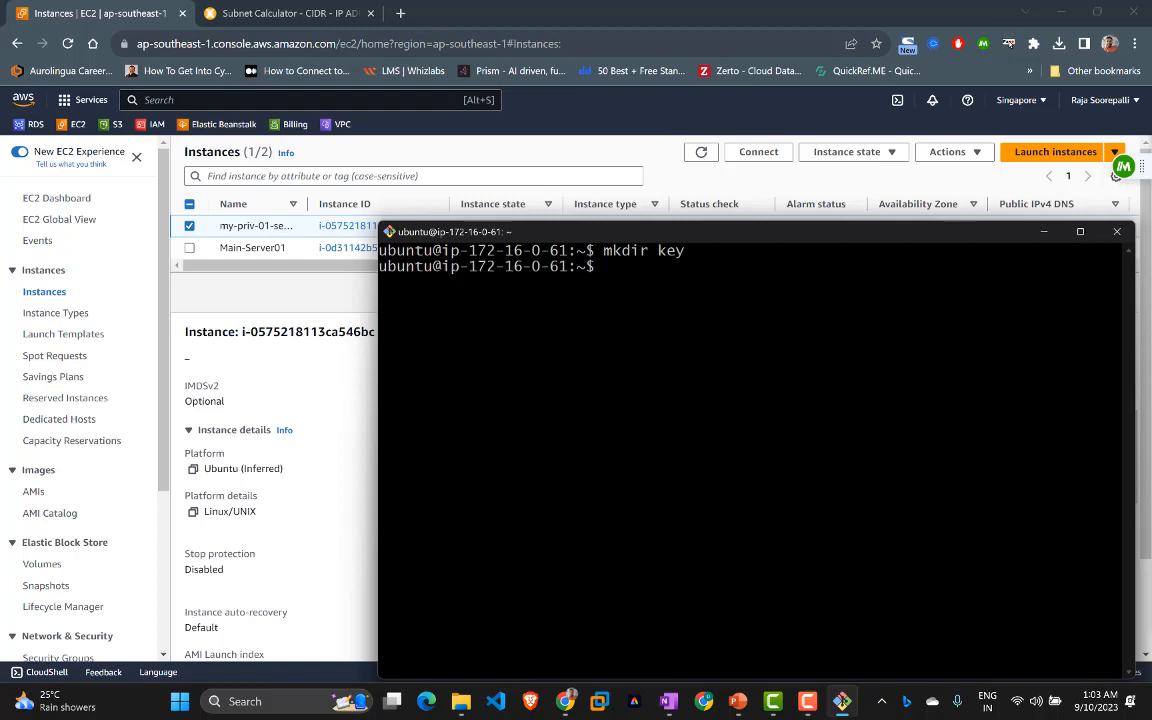
{"action": "type", "text": "ls -l"}
{"action": "key", "text": "Return"}
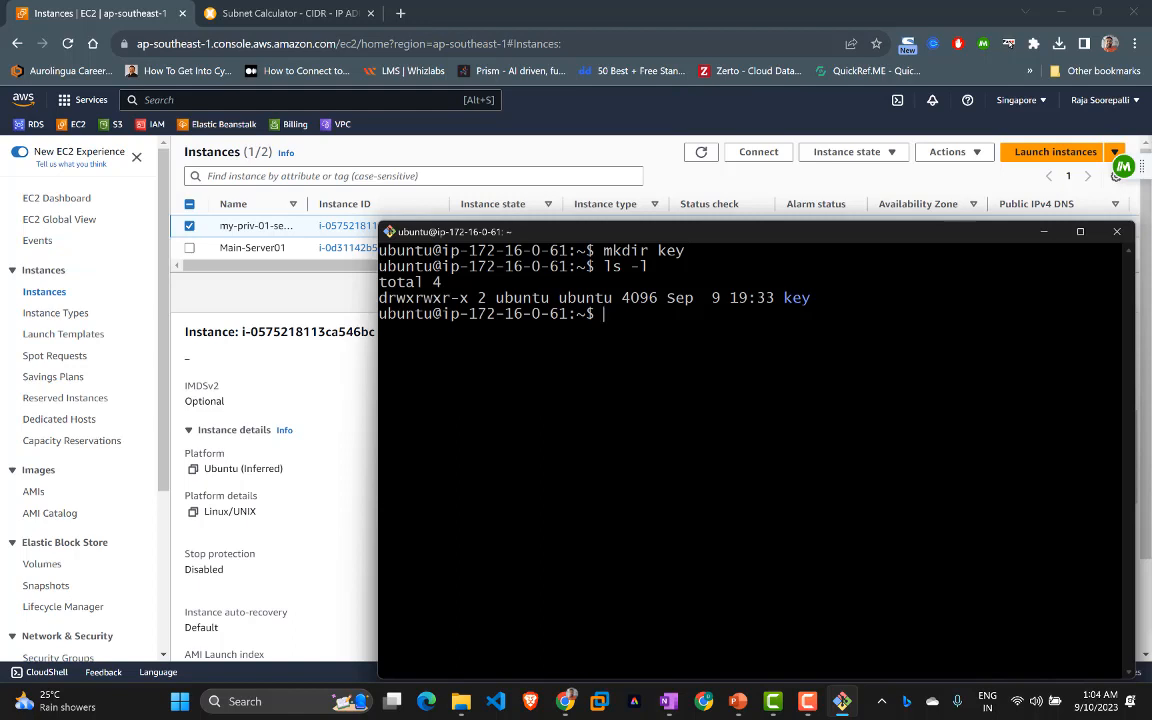
{"action": "type", "text": "pwd"}
{"action": "key", "text": "Return"}
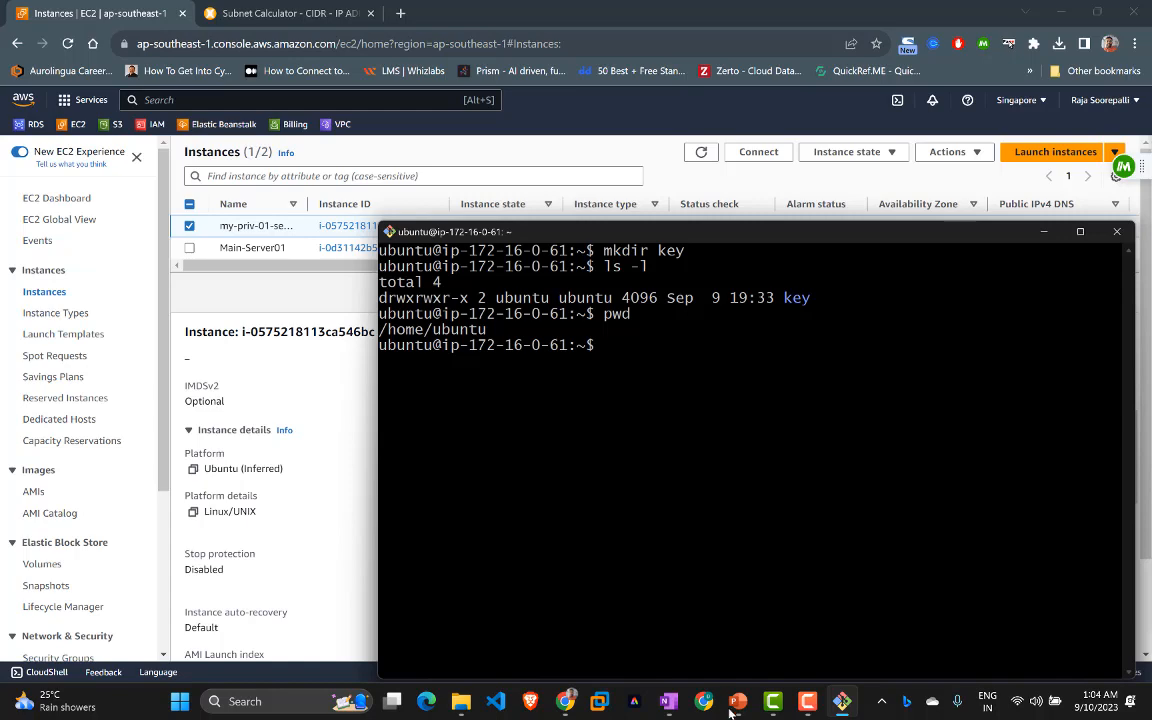
{"action": "left_click", "coordinate": [843, 703]}
{"action": "left_click", "coordinate": [843, 703]}
Step: Open a Git Bash Here shell in the tools folder via Show more options
{"action": "mouse_move", "coordinate": [461, 705]}
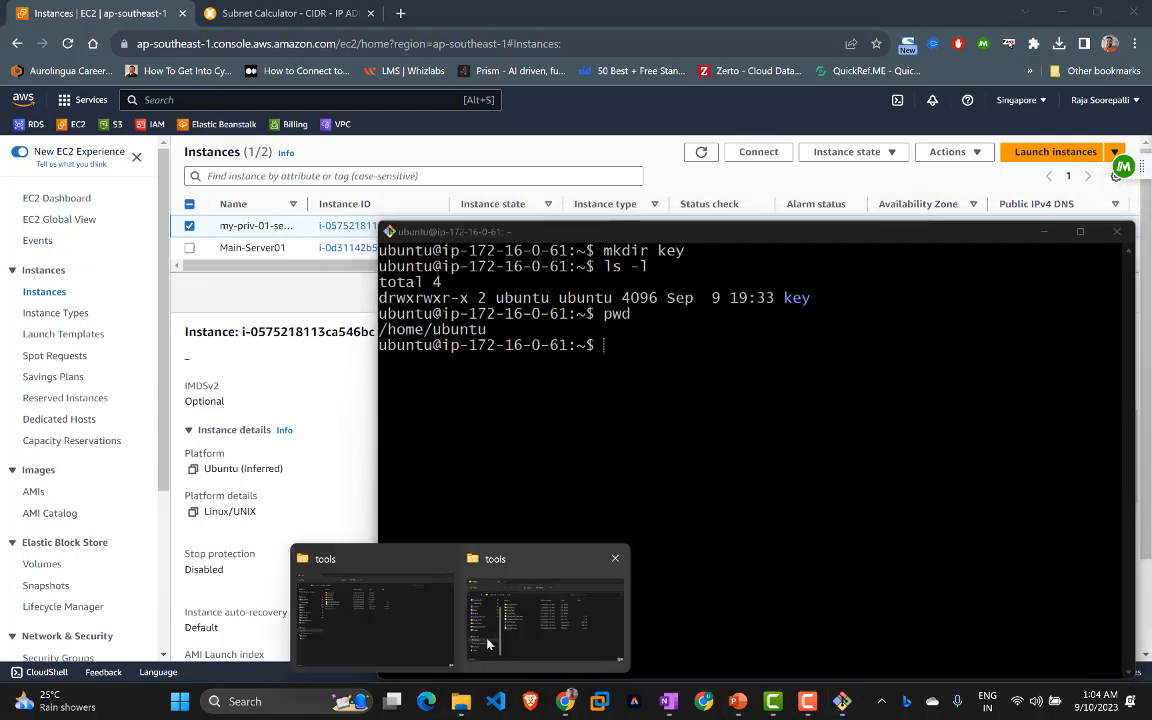
{"action": "left_click", "coordinate": [540, 612]}
{"action": "right_click", "coordinate": [565, 563]}
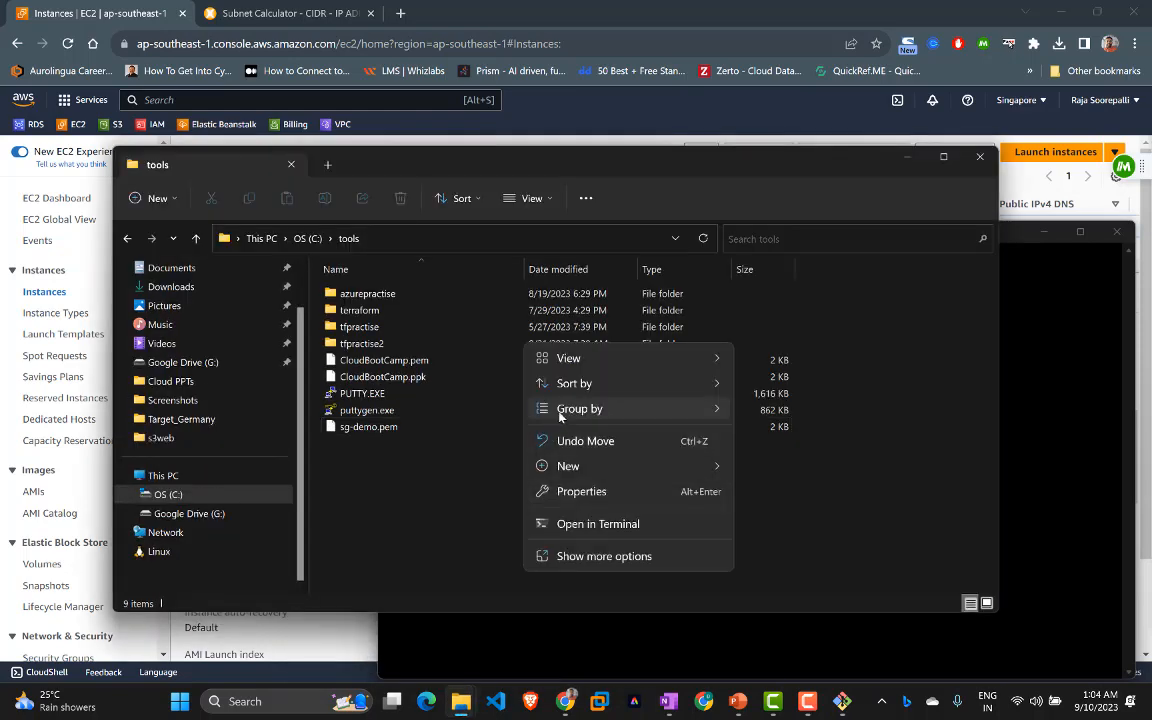
{"action": "left_click", "coordinate": [607, 555]}
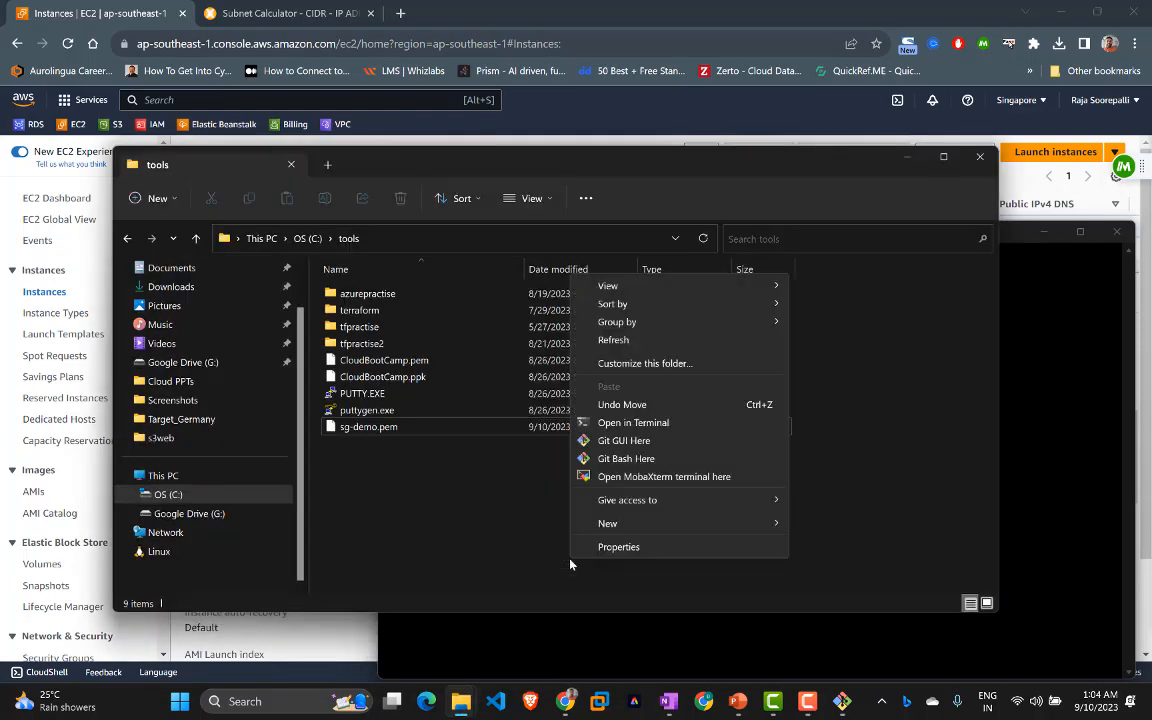
{"action": "left_click", "coordinate": [626, 458]}
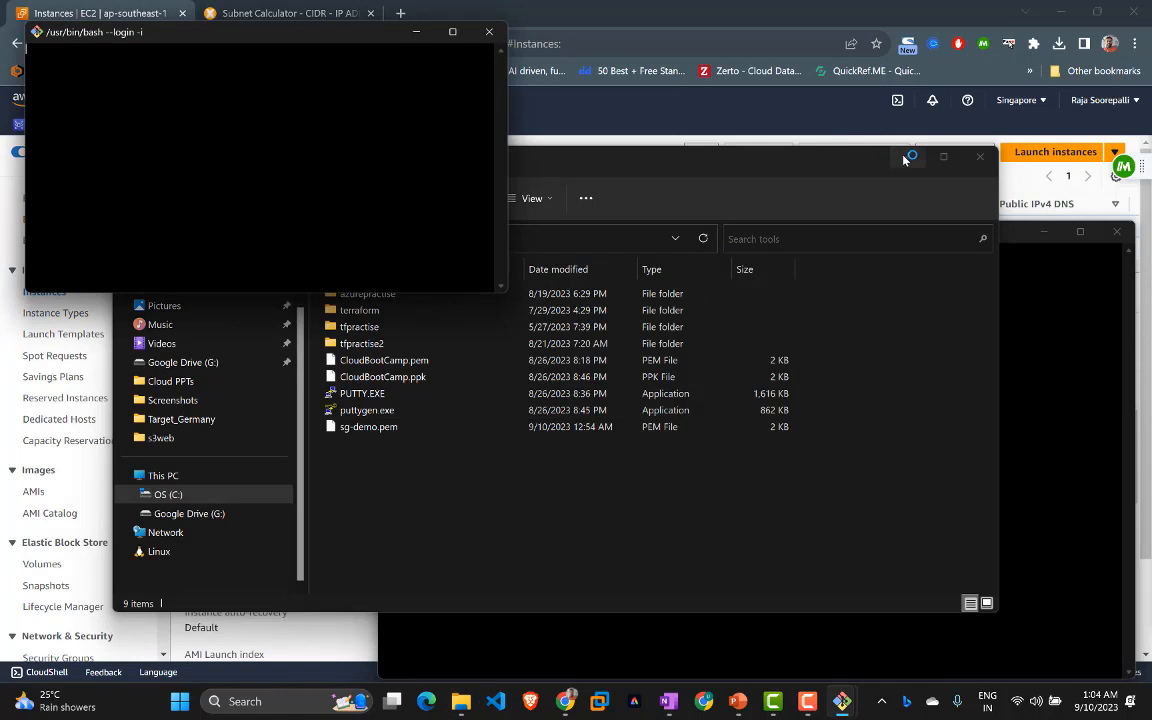
{"action": "left_click", "coordinate": [905, 160]}
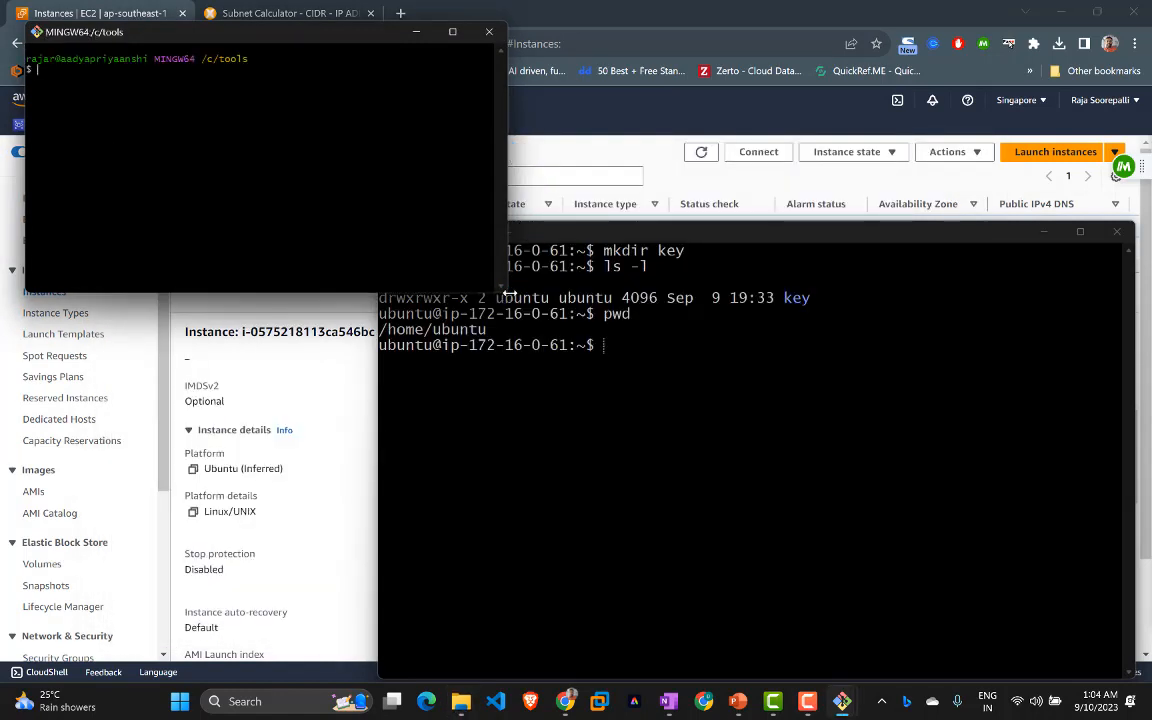
Step: Widen the Git Bash window, enlarge its font, and list /c/tools with ls -l
{"action": "left_click_drag", "start_coordinate": [510, 293], "coordinate": [632, 361]}
{"action": "left_click", "coordinate": [504, 181]}
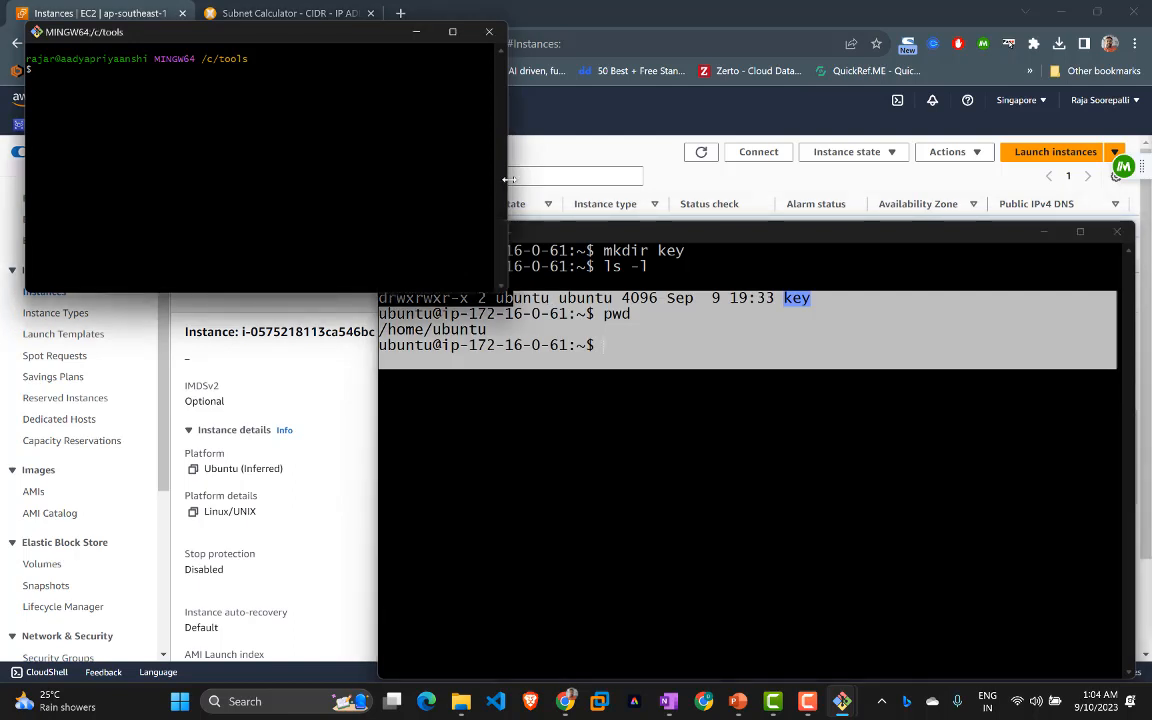
{"action": "left_click_drag", "start_coordinate": [508, 179], "coordinate": [808, 179]}
{"action": "key", "text": "ctrl+plus"}
{"action": "key", "text": "ctrl+plus"}
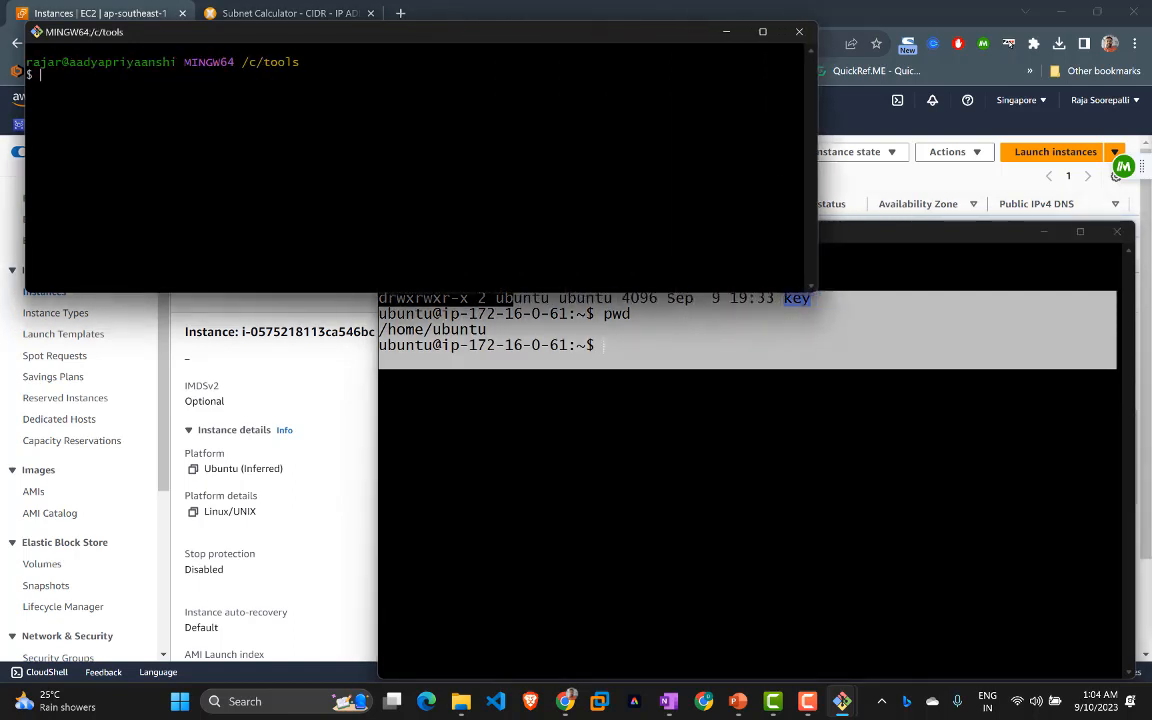
{"action": "type", "text": "ls -l"}
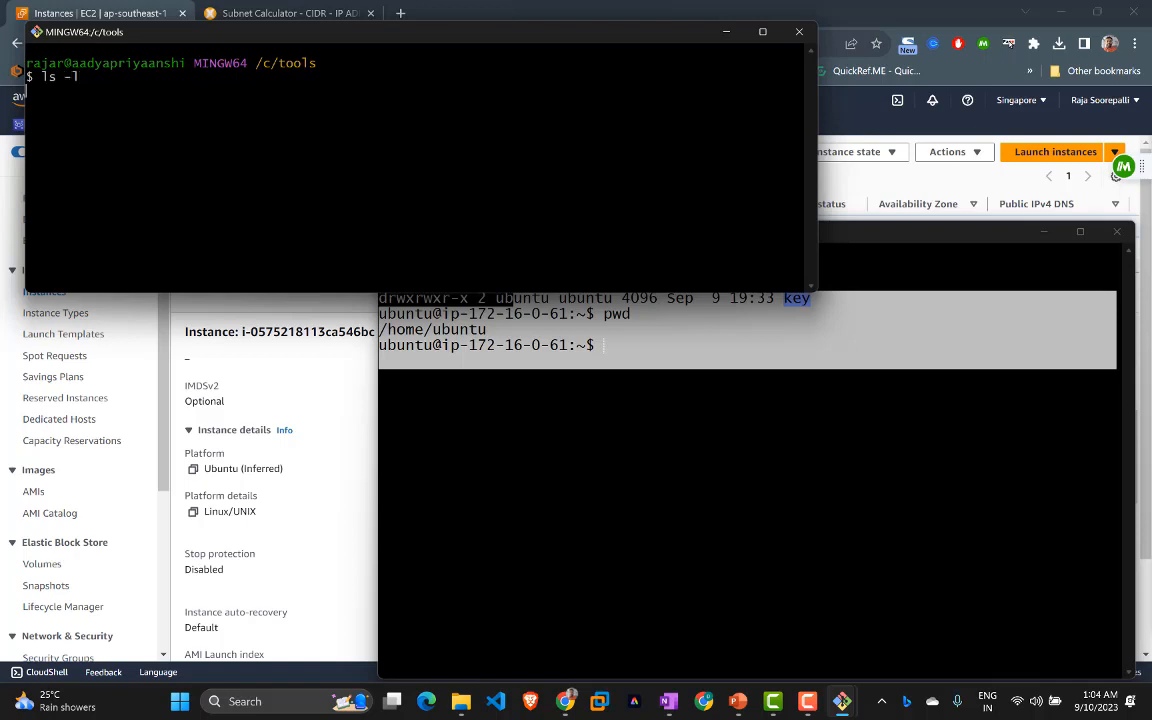
{"action": "key", "text": "Return"}
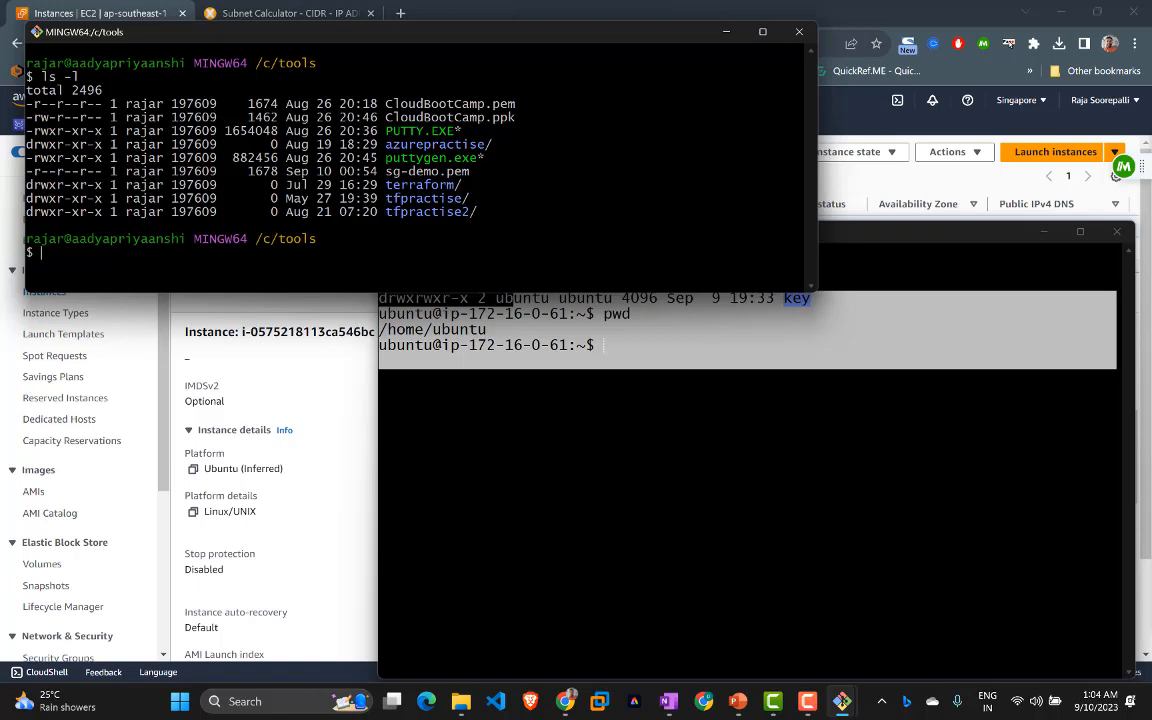
Step: Begin an scp -i sg-demo.pem command with sgdemo.pem as the file to copy
{"action": "type", "text": "sc"}
{"action": "type", "text": "opy"}
{"action": "key", "text": "BackSpace"}
{"action": "key", "text": "BackSpace"}
{"action": "key", "text": "BackSpace"}
{"action": "type", "text": "p -i sg"}
{"action": "key", "text": "Tab"}
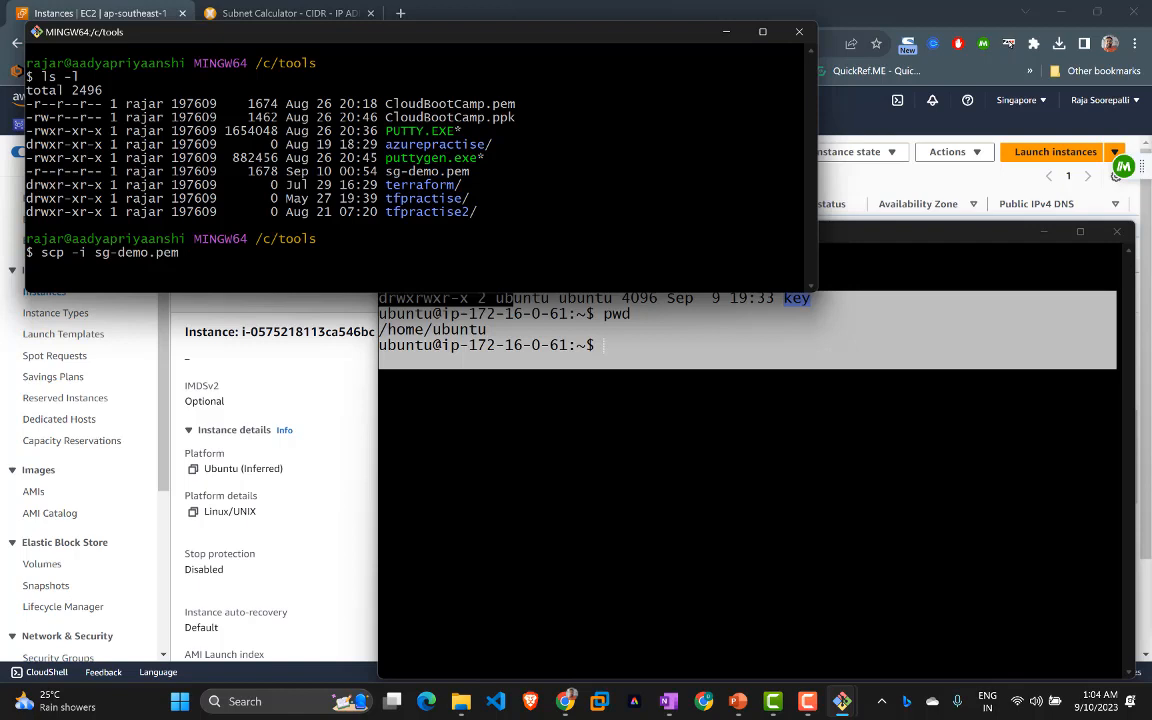
{"action": "type", "text": "*"}
{"action": "key", "text": "BackSpace"}
{"action": "type", "text": "*.pem"}
{"action": "key", "text": "BackSpace"}
{"action": "key", "text": "BackSpace"}
{"action": "key", "text": "BackSpace"}
{"action": "key", "text": "BackSpace"}
{"action": "key", "text": "BackSpace"}
{"action": "type", "text": "sgdemo.pem"}
Step: Copy Main-Server01's public IPv4 from the console and paste it after ubuntu@
{"action": "type", "text": "ubuntu@"}
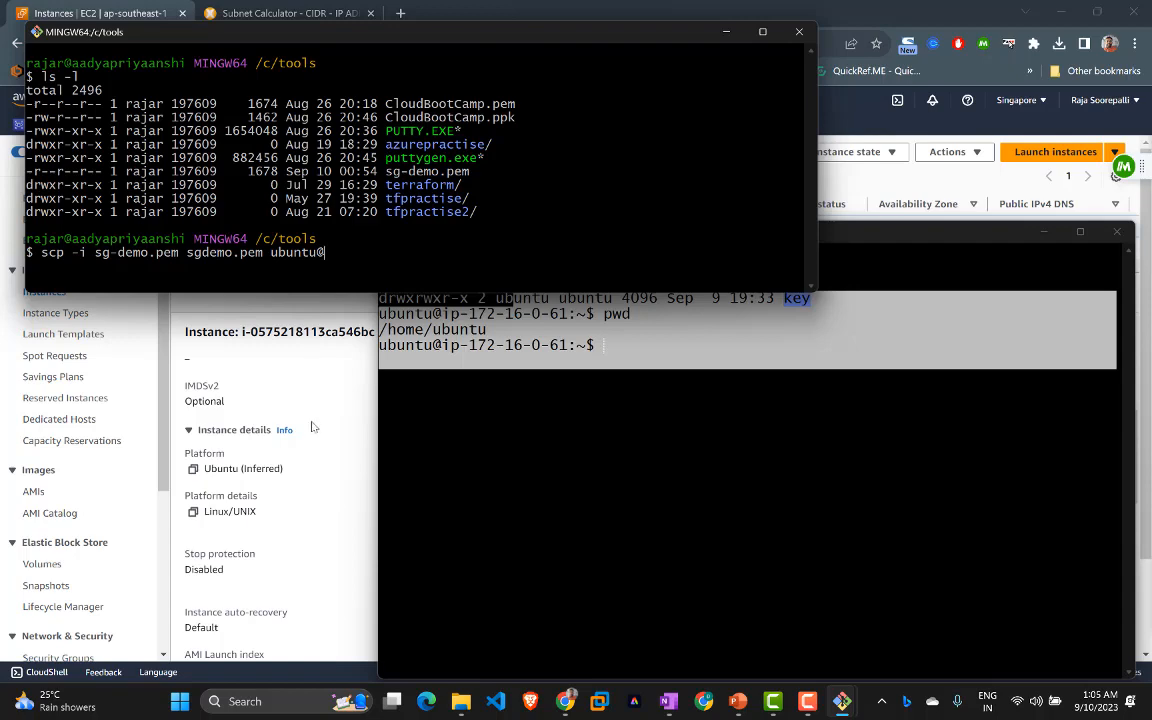
{"action": "left_click", "coordinate": [297, 381]}
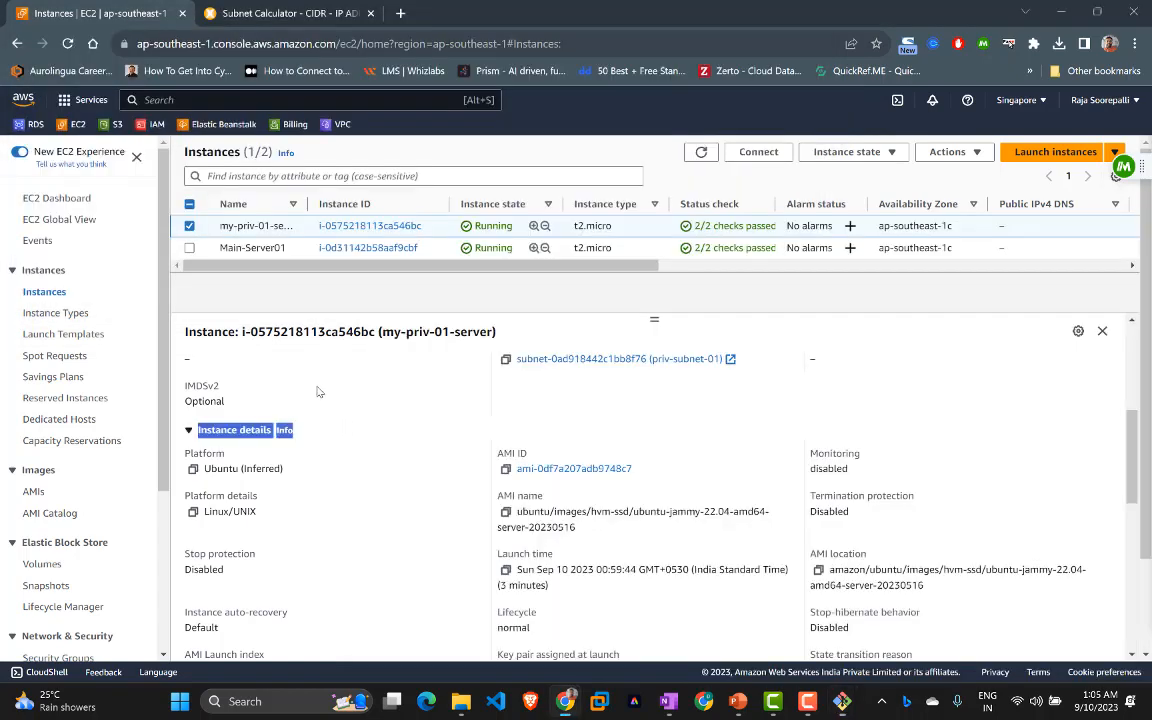
{"action": "left_click", "coordinate": [189, 203]}
{"action": "left_click", "coordinate": [189, 225]}
{"action": "scroll", "coordinate": [463, 480], "scroll_direction": "up", "scroll_amount": 6}
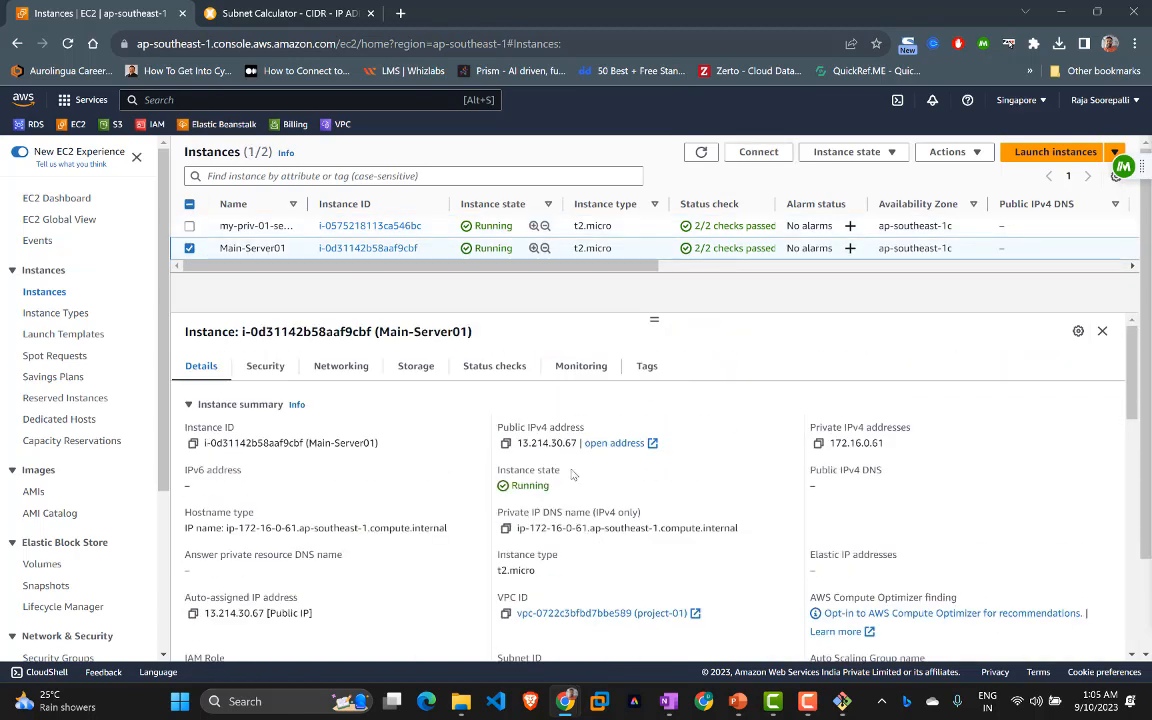
{"action": "left_click_drag", "start_coordinate": [521, 443], "coordinate": [580, 442]}
{"action": "key", "text": "ctrl+c"}
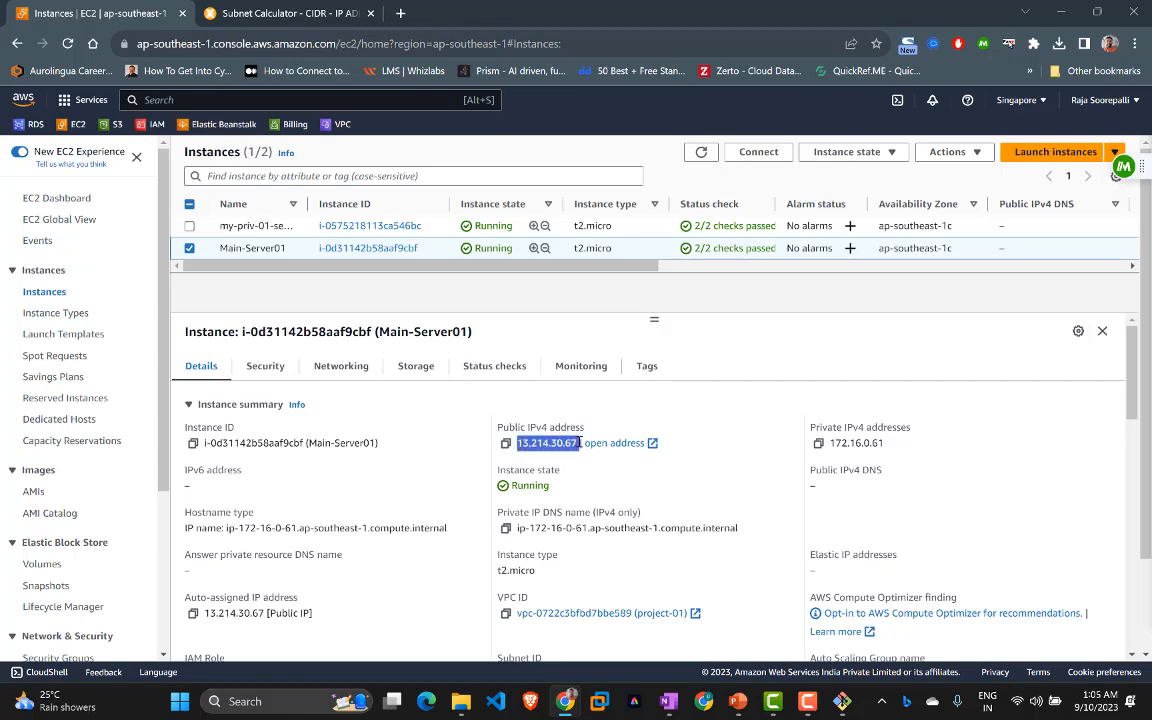
{"action": "key", "text": "alt+Tab"}
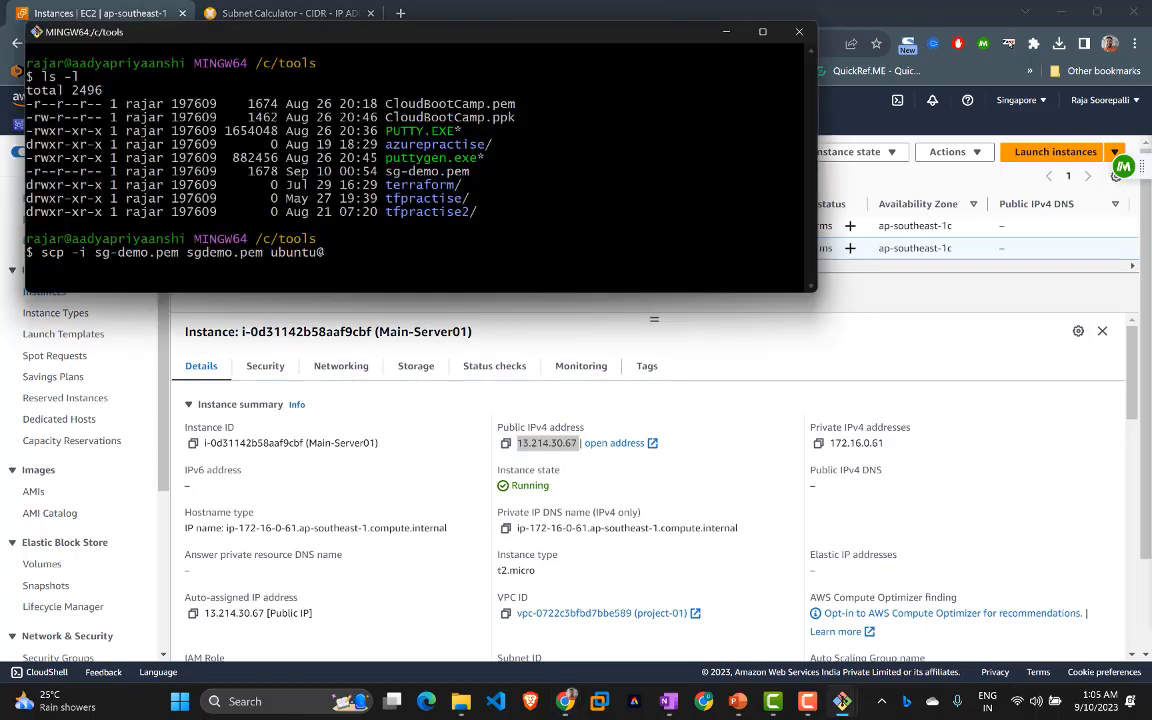
{"action": "right_click", "coordinate": [477, 161]}
{"action": "left_click", "coordinate": [495, 207]}
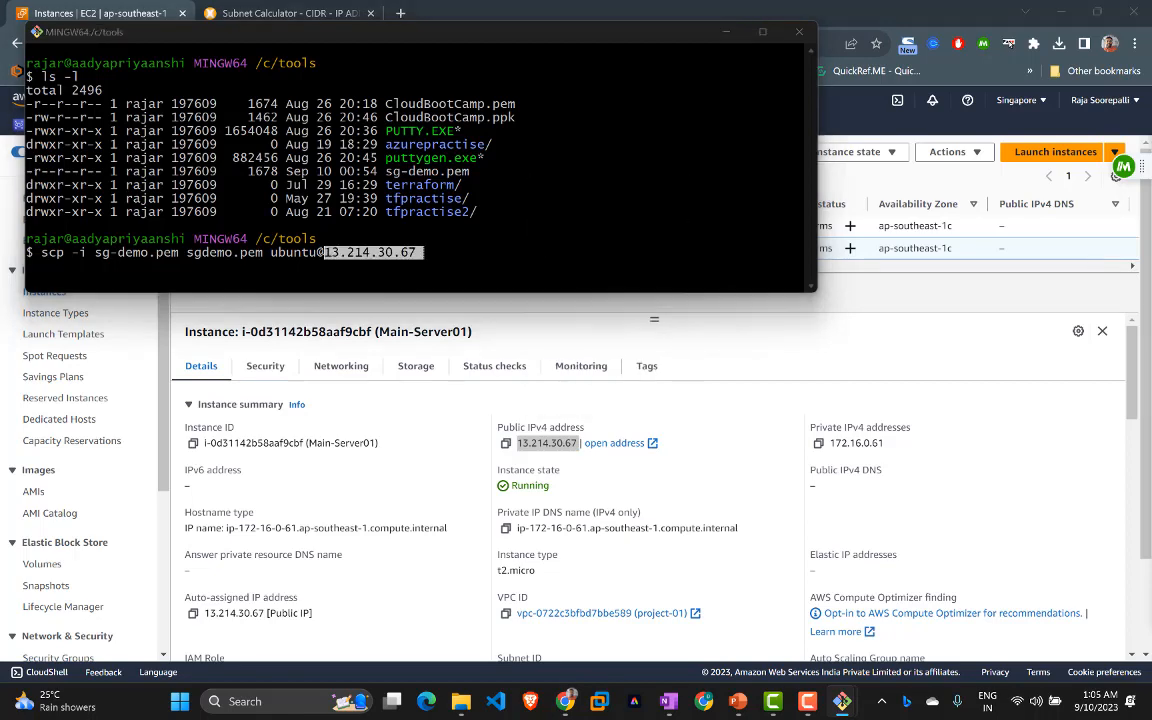
Step: On the server, check the key folder with ls key, cd key and ls
{"action": "key", "text": "alt+Tab"}
{"action": "key", "text": "alt+Tab"}
{"action": "key", "text": "alt+Tab"}
{"action": "key", "text": "Tab"}
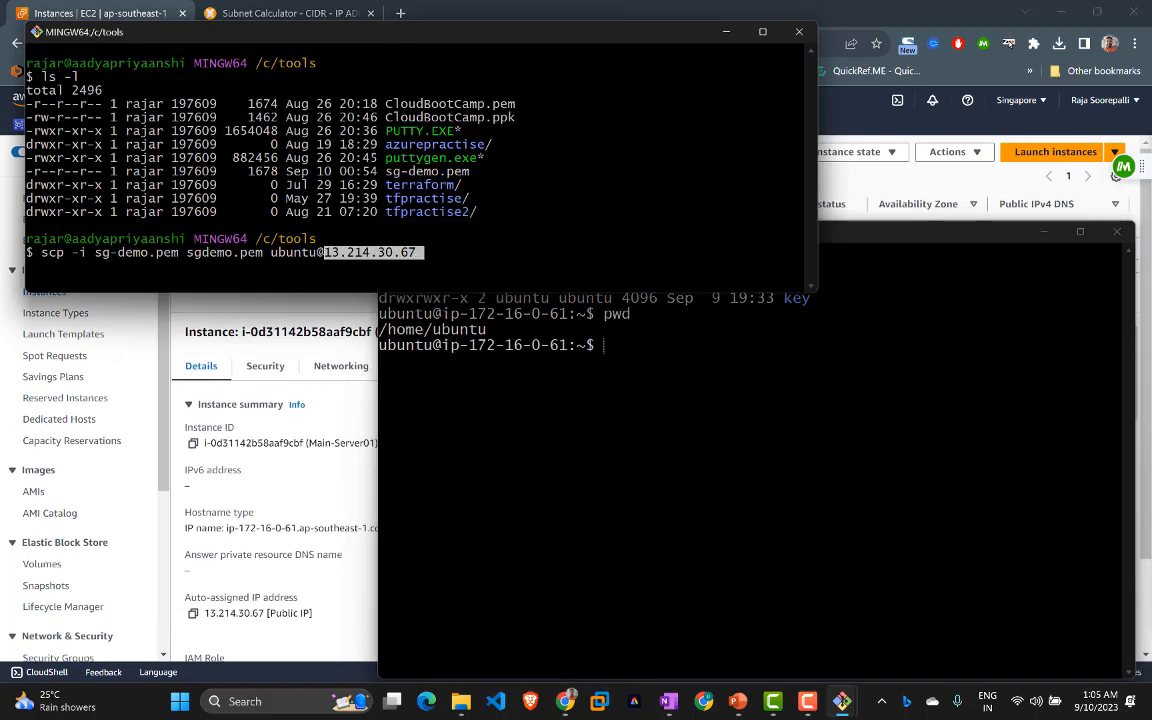
{"action": "type", "text": "ls key"}
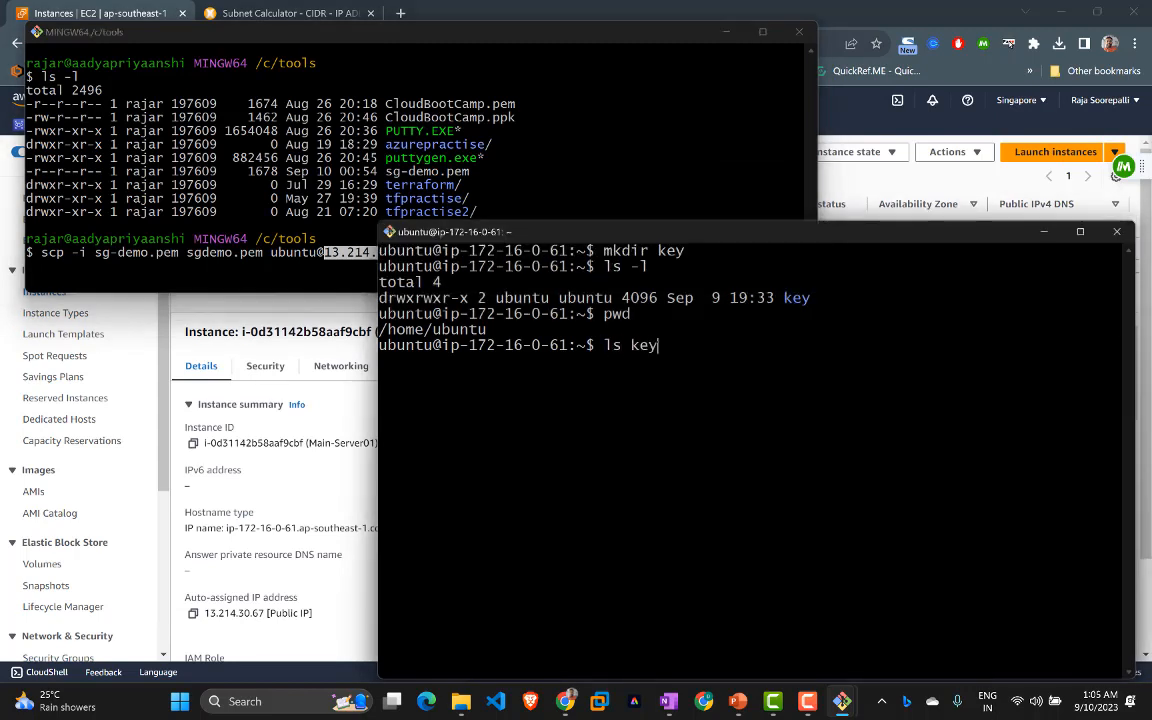
{"action": "key", "text": "Return"}
{"action": "type", "text": "cd key"}
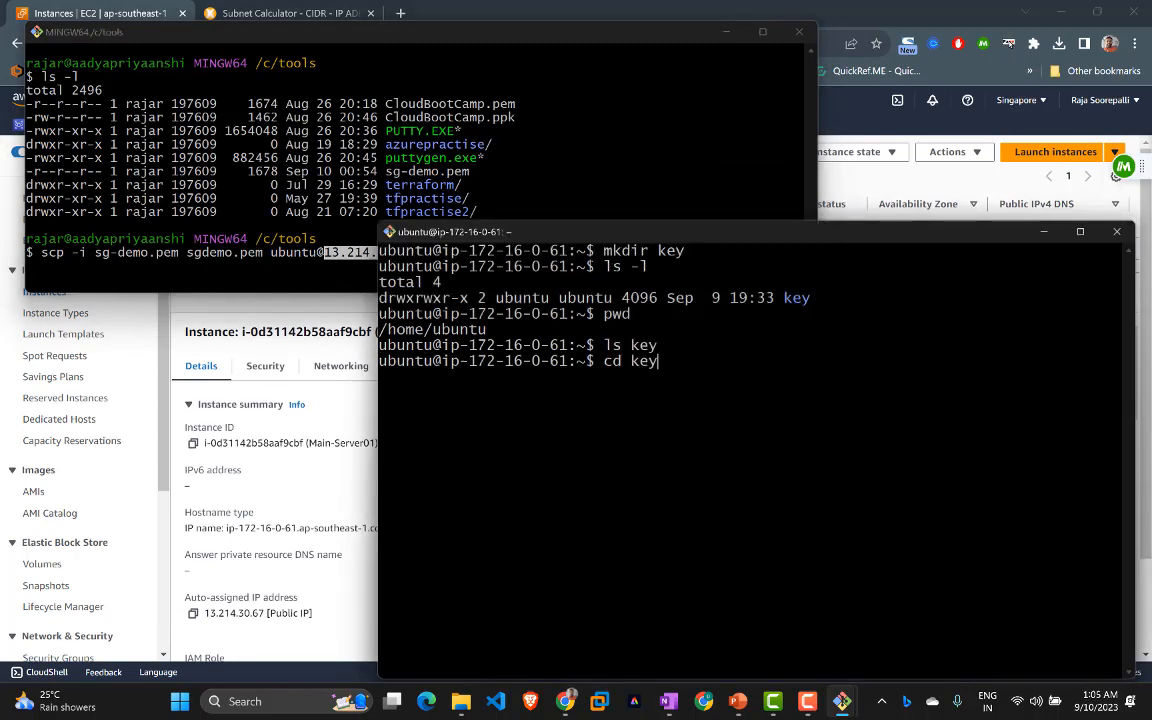
{"action": "key", "text": "Return"}
{"action": "type", "text": "ls"}
{"action": "key", "text": "Return"}
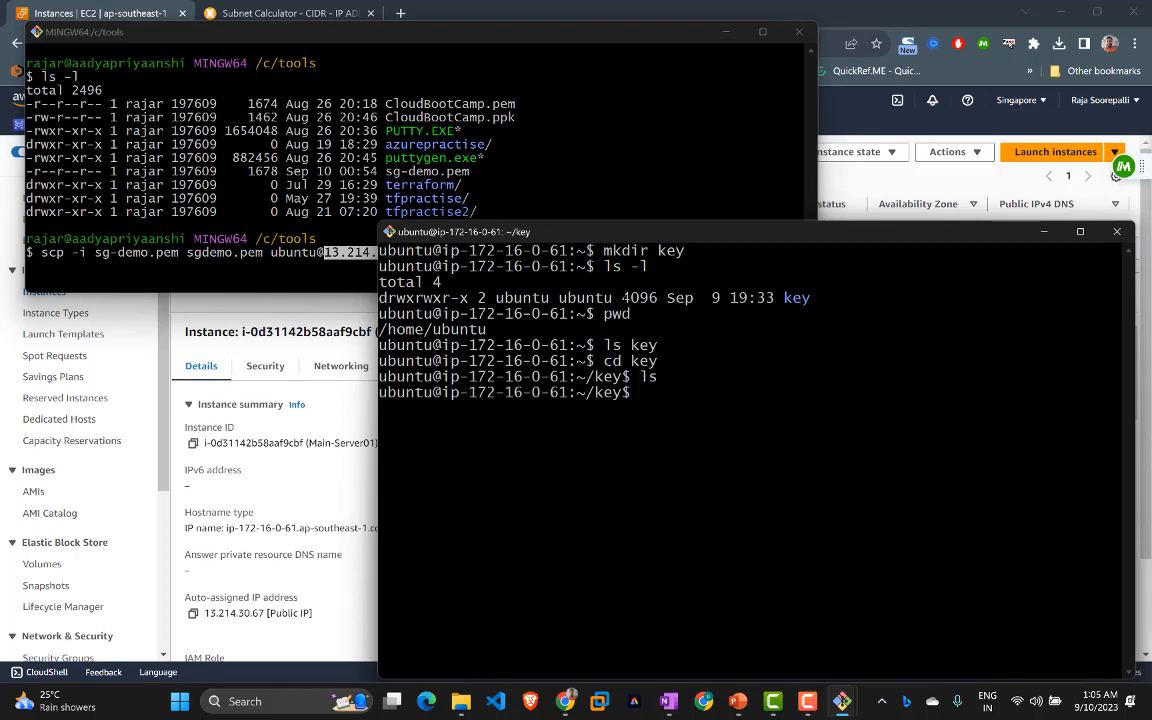
Step: Add the destination :/home/ubuntu/key/ to the scp command and run it
{"action": "key", "text": "alt+Tab"}
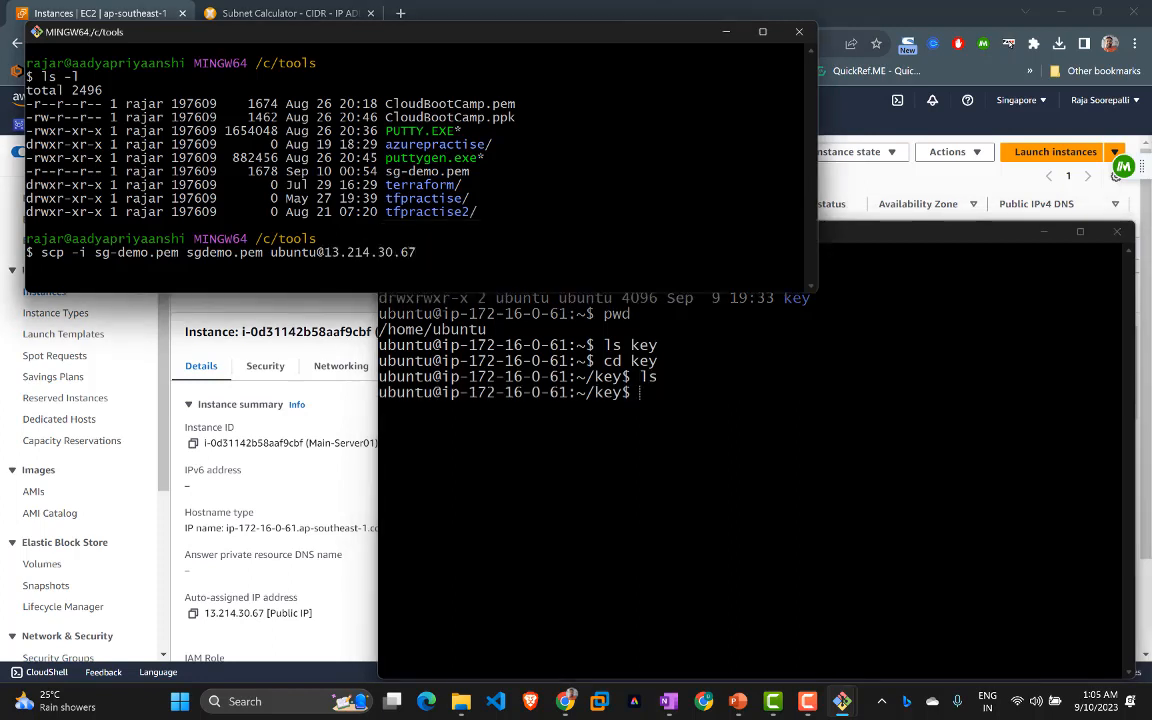
{"action": "key", "text": "Left"}
{"action": "key", "text": "Left"}
{"action": "key", "text": "Left"}
{"action": "key", "text": "Left"}
{"action": "key", "text": "Left"}
{"action": "key", "text": "Left"}
{"action": "key", "text": "Left"}
{"action": "key", "text": "Left"}
{"action": "key", "text": "Left"}
{"action": "key", "text": "Left"}
{"action": "key", "text": "Left"}
{"action": "key", "text": "Left"}
{"action": "key", "text": "Left"}
{"action": "key", "text": "Left"}
{"action": "key", "text": "Left"}
{"action": "key", "text": "Left"}
{"action": "key", "text": "Left"}
{"action": "key", "text": "Left"}
{"action": "key", "text": "Left"}
{"action": "key", "text": "Left"}
{"action": "key", "text": "Right"}
{"action": "key", "text": "Right"}
{"action": "key", "text": "Right"}
{"action": "type", "text": ":/home/ubuntu/key"}
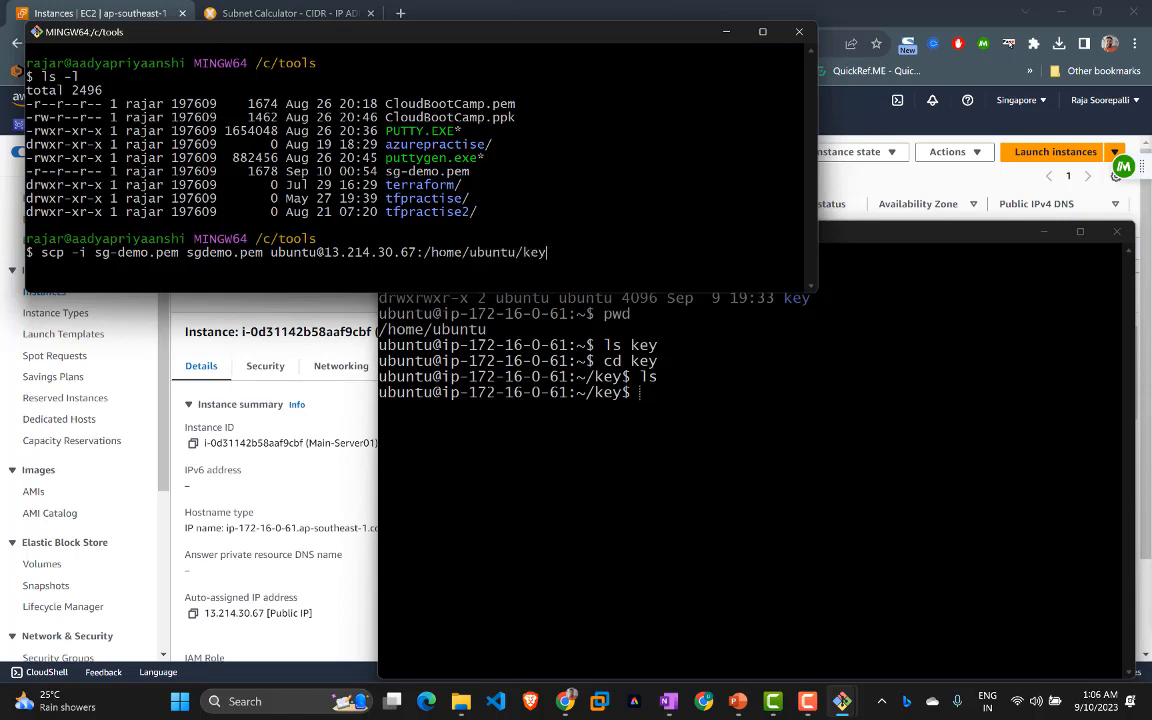
{"action": "type", "text": "/"}
{"action": "key", "text": "Return"}
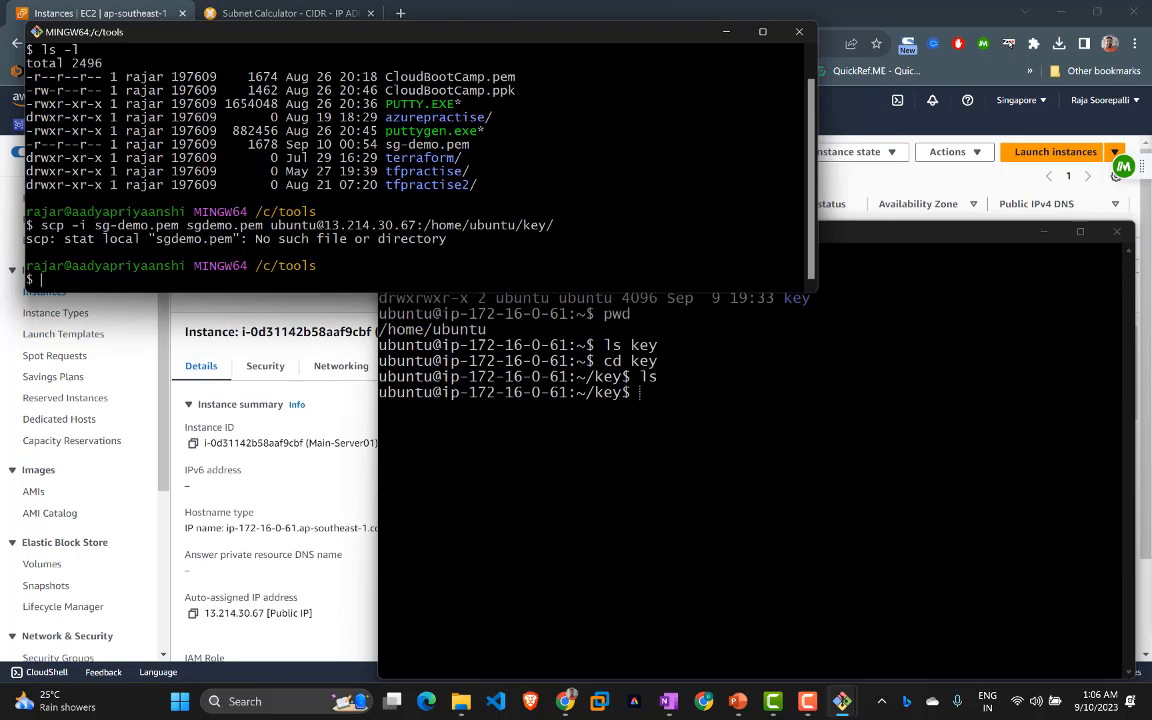
Step: Correct the file name to sg-demo.pem and rerun the scp copy
{"action": "key", "text": "Up"}
{"action": "key", "text": "Left"}
{"action": "key", "text": "Left"}
{"action": "key", "text": "Left"}
{"action": "key", "text": "Left"}
{"action": "key", "text": "Left"}
{"action": "key", "text": "Left"}
{"action": "key", "text": "Left"}
{"action": "key", "text": "Left"}
{"action": "key", "text": "Left"}
{"action": "key", "text": "Left"}
{"action": "key", "text": "Left"}
{"action": "key", "text": "Left"}
{"action": "key", "text": "Left"}
{"action": "key", "text": "Left"}
{"action": "key", "text": "Left"}
{"action": "key", "text": "Left"}
{"action": "key", "text": "Left"}
{"action": "key", "text": "Left"}
{"action": "key", "text": "Left"}
{"action": "key", "text": "Left"}
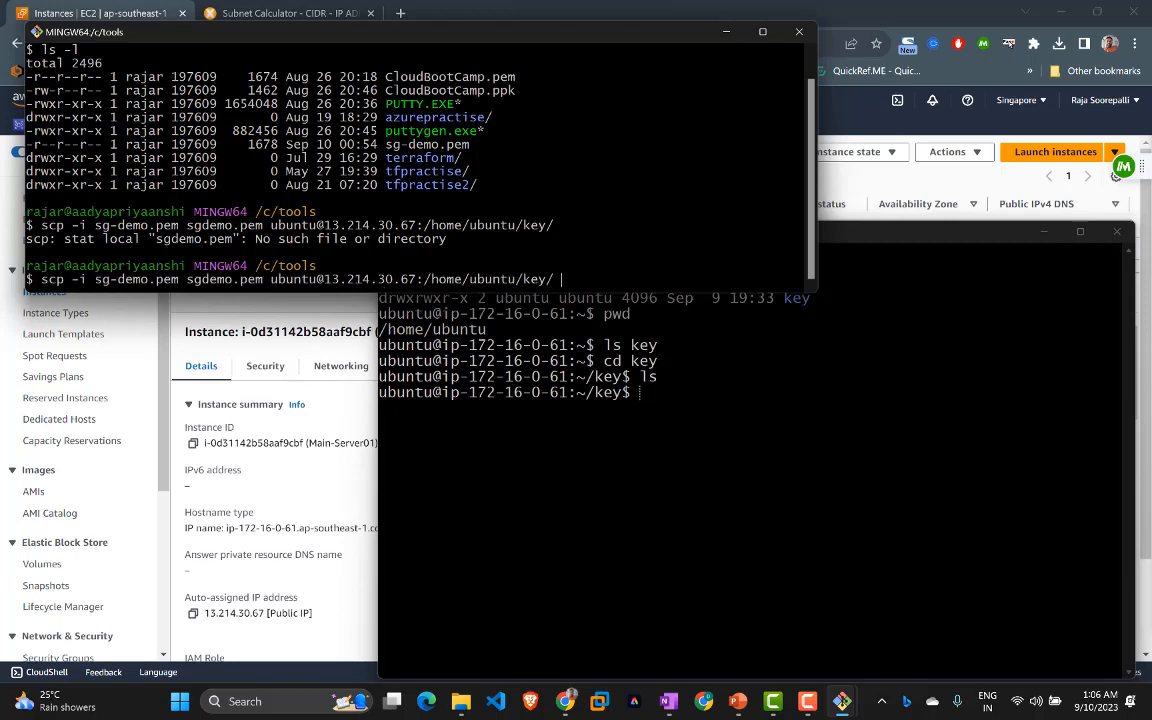
{"action": "key", "text": "Left"}
{"action": "key", "text": "Left"}
{"action": "key", "text": "Left"}
{"action": "key", "text": "Left"}
{"action": "key", "text": "Left"}
{"action": "key", "text": "Left"}
{"action": "key", "text": "Left"}
{"action": "key", "text": "Left"}
{"action": "key", "text": "Left"}
{"action": "key", "text": "Left"}
{"action": "key", "text": "Left"}
{"action": "key", "text": "Left"}
{"action": "key", "text": "Left"}
{"action": "type", "text": "-"}
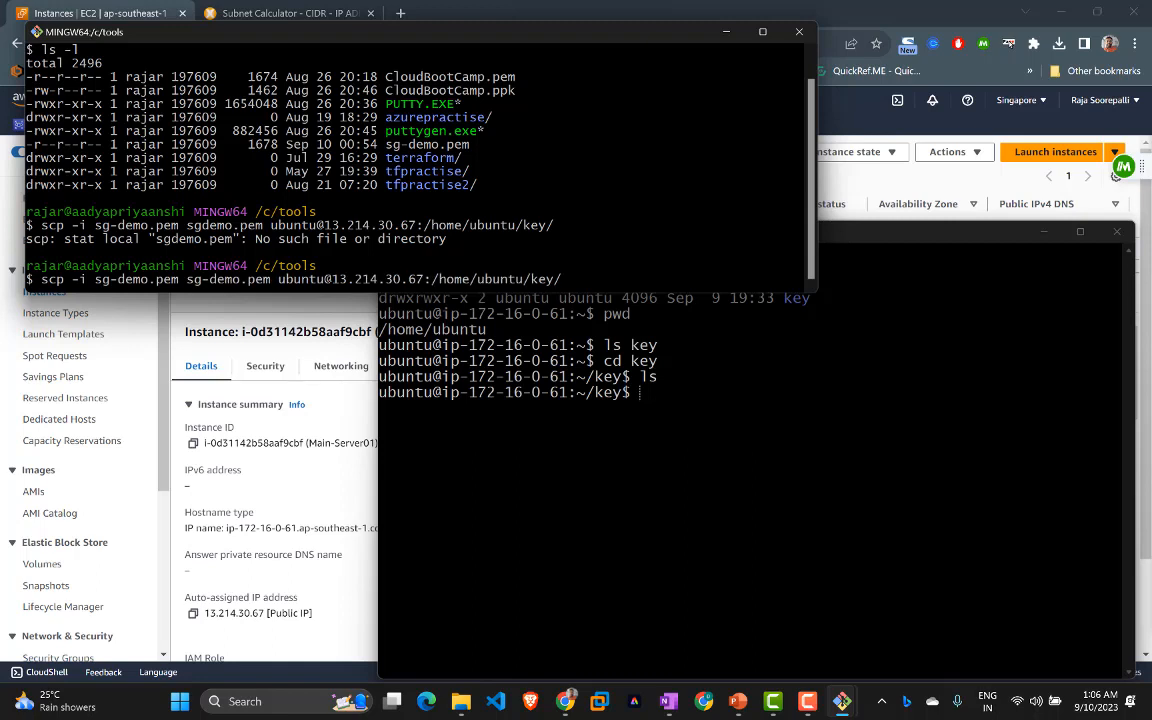
{"action": "key", "text": "Return"}
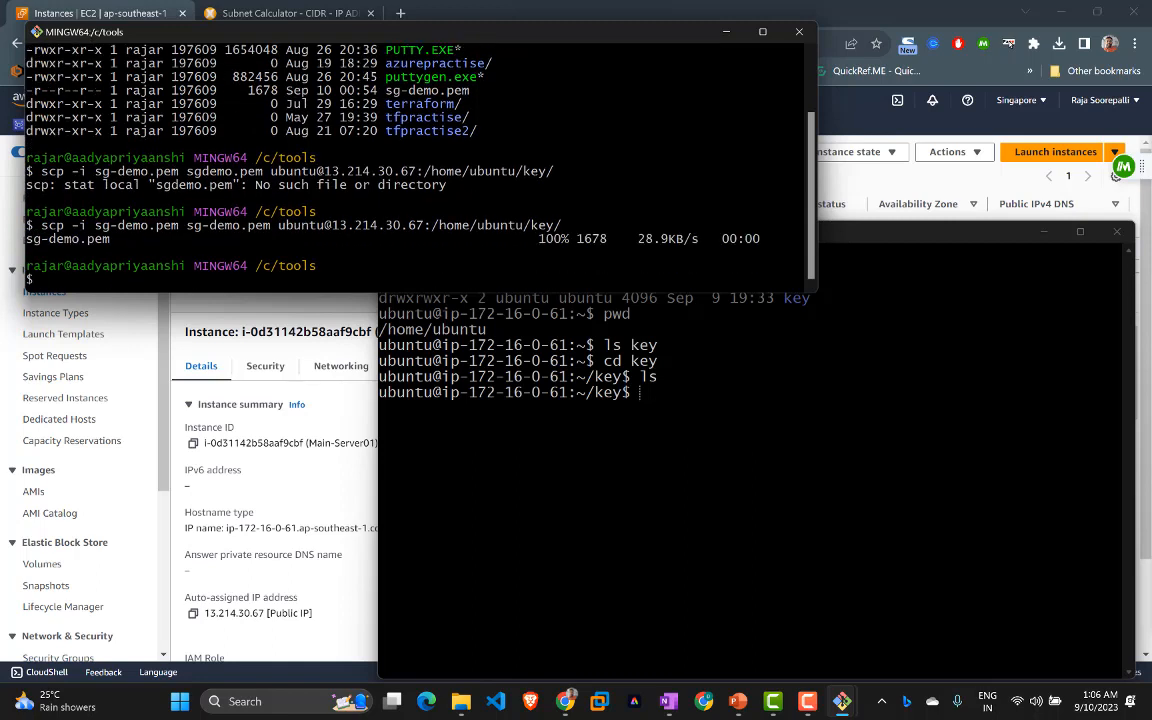
{"action": "key", "text": "alt+Tab"}
Step: List the key folder and start an ssh -i sg-demo.pem ubuntu command
{"action": "type", "text": "ls"}
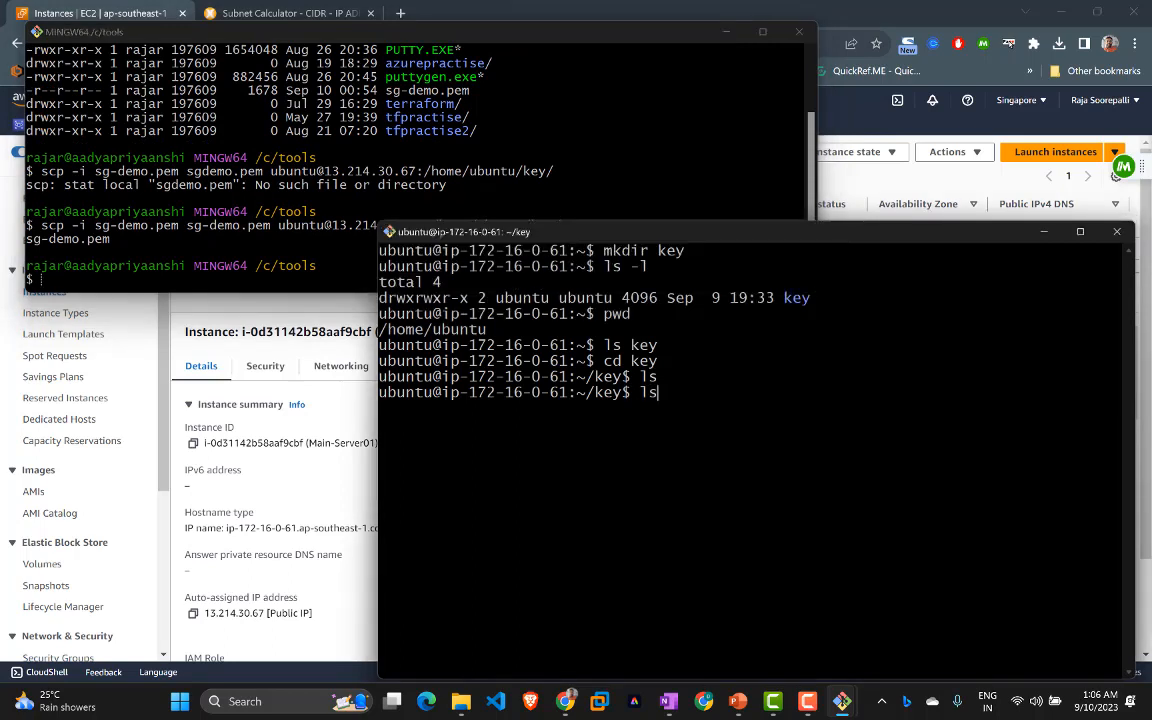
{"action": "key", "text": "Return"}
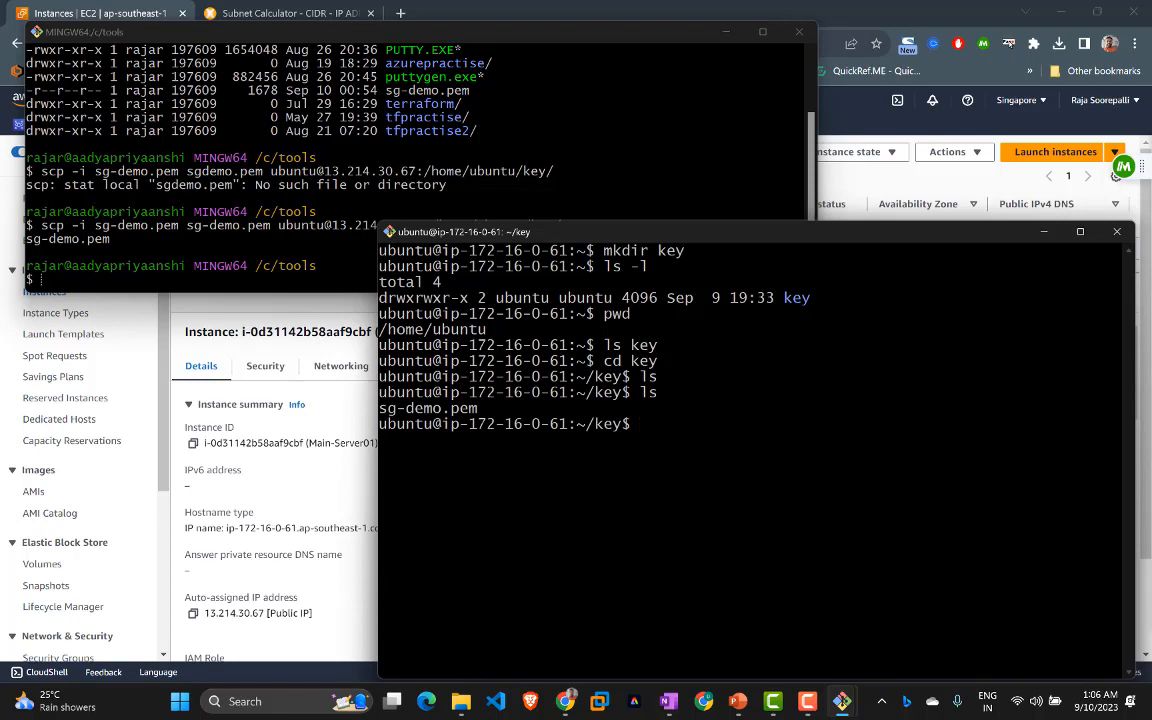
{"action": "type", "text": "ssh -i sg"}
{"action": "key", "text": "Tab"}
{"action": "type", "text": "u"}
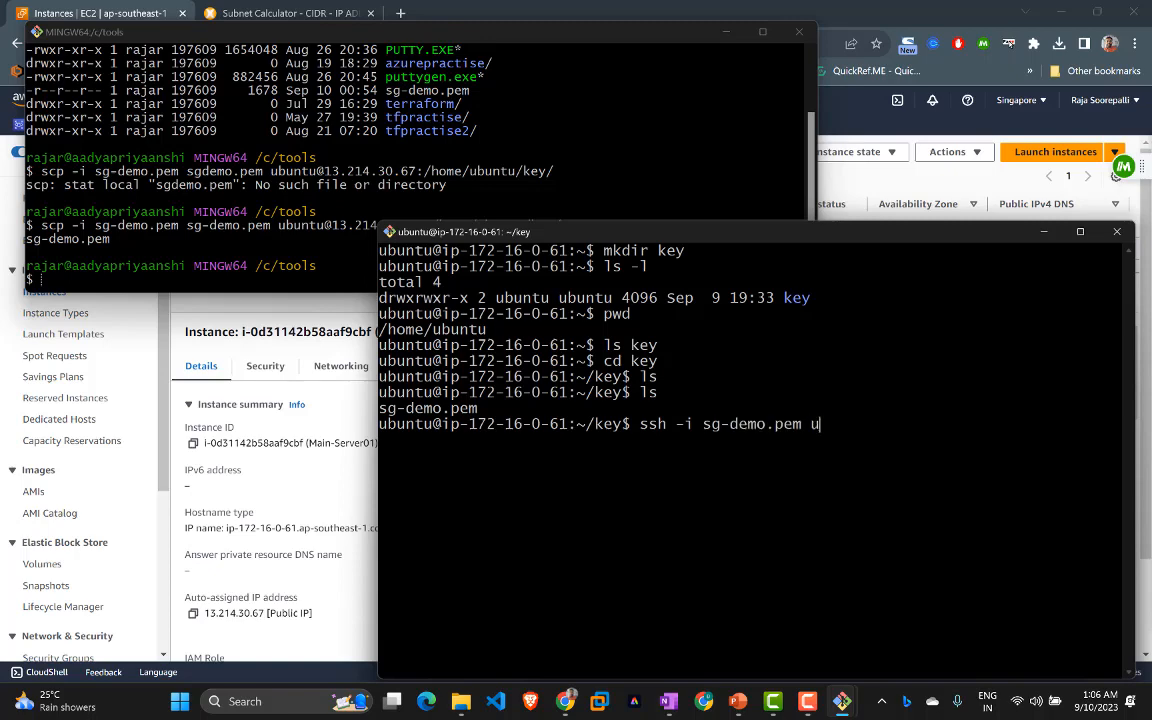
{"action": "type", "text": "buntu"}
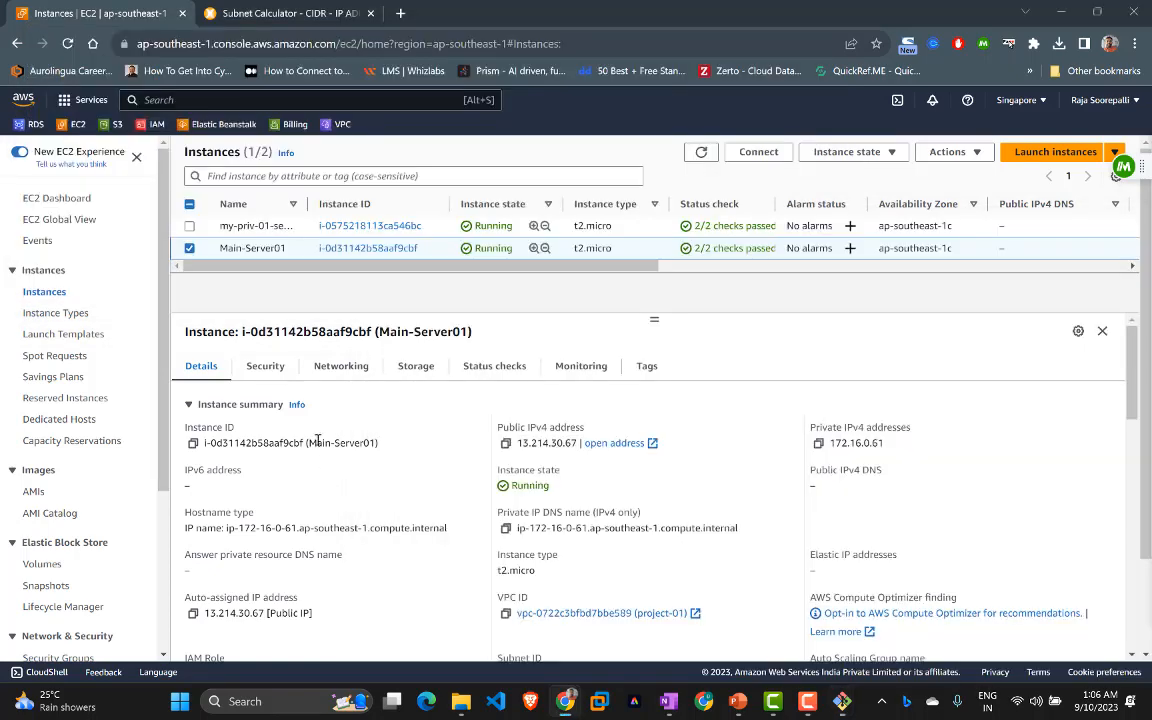
Step: Copy my-priv-01-server's private IP 172.16.0.184 from the console, paste it, and run ssh
{"action": "left_click", "coordinate": [300, 445]}
{"action": "left_click", "coordinate": [190, 237]}
{"action": "left_click", "coordinate": [190, 227]}
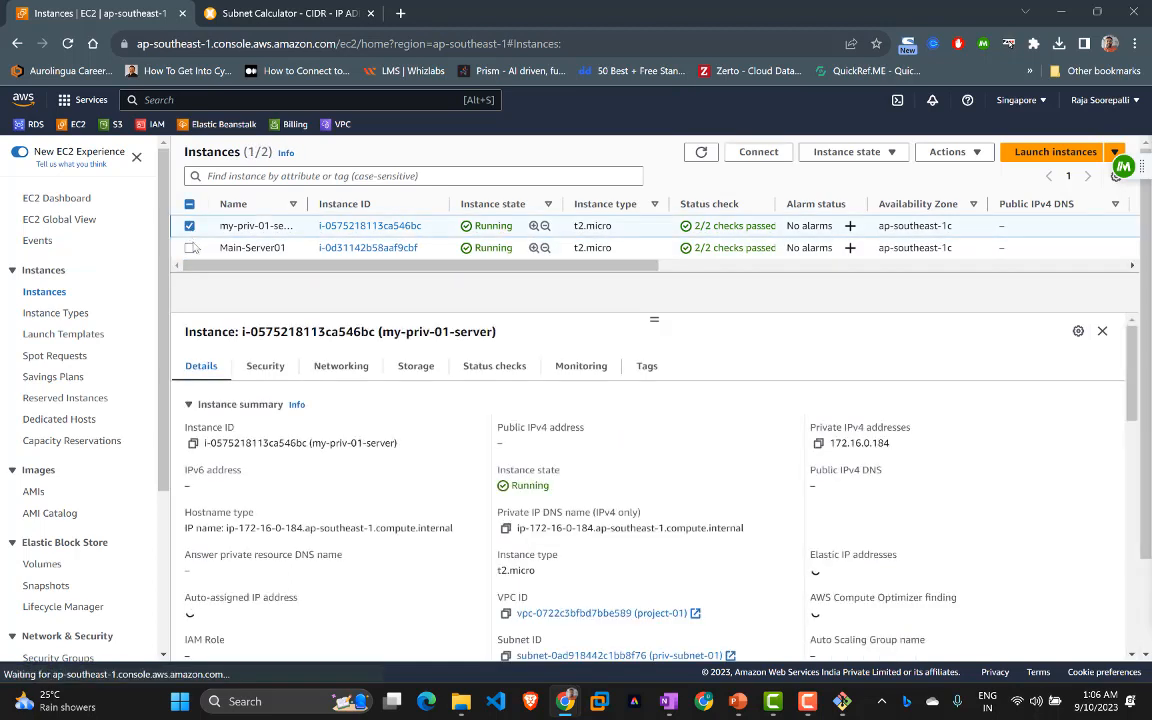
{"action": "left_click", "coordinate": [818, 443]}
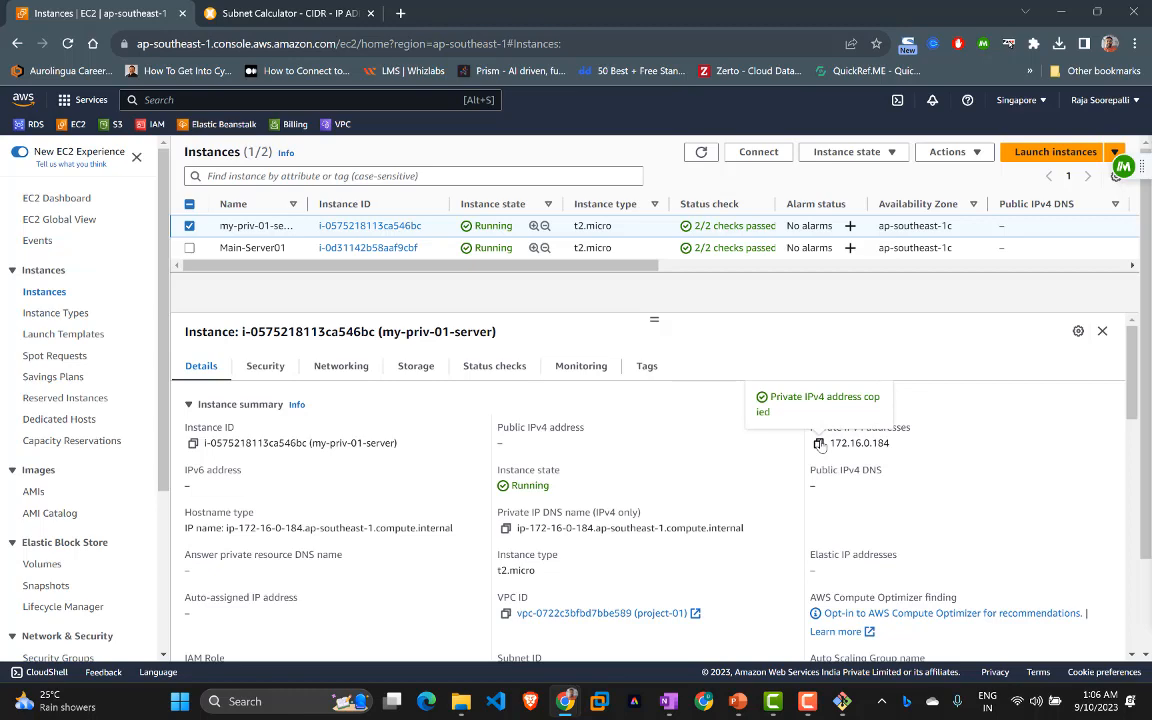
{"action": "left_click", "coordinate": [842, 701]}
{"action": "right_click", "coordinate": [913, 391]}
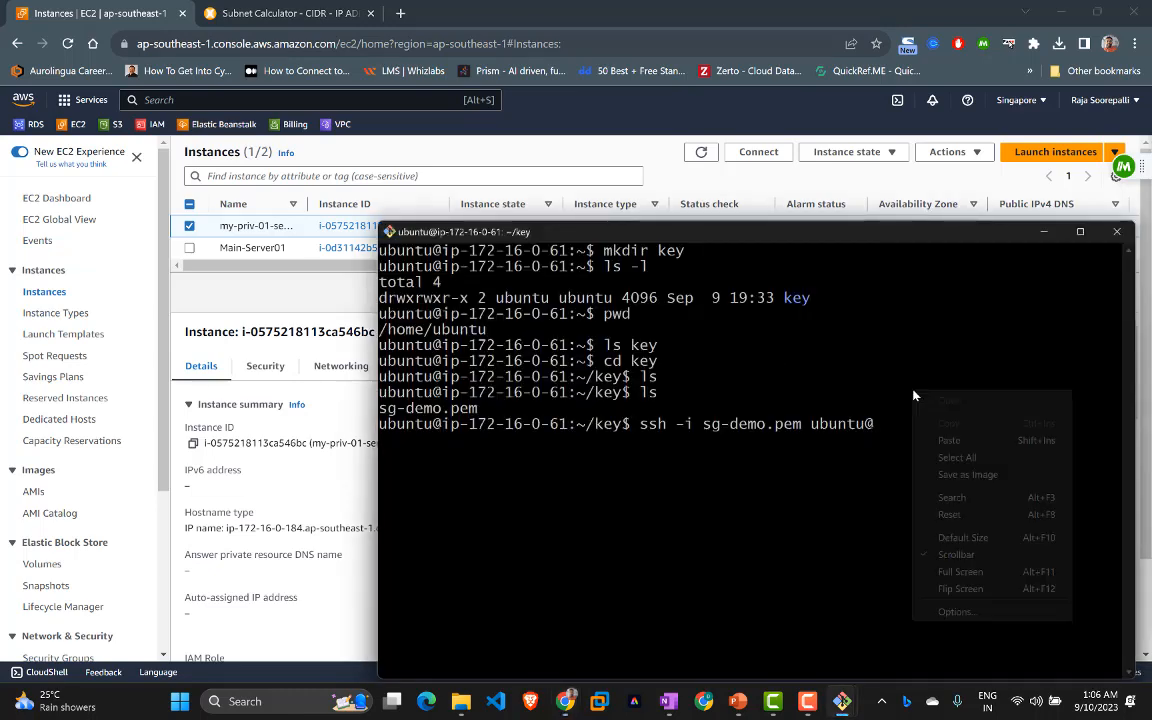
{"action": "left_click", "coordinate": [945, 441]}
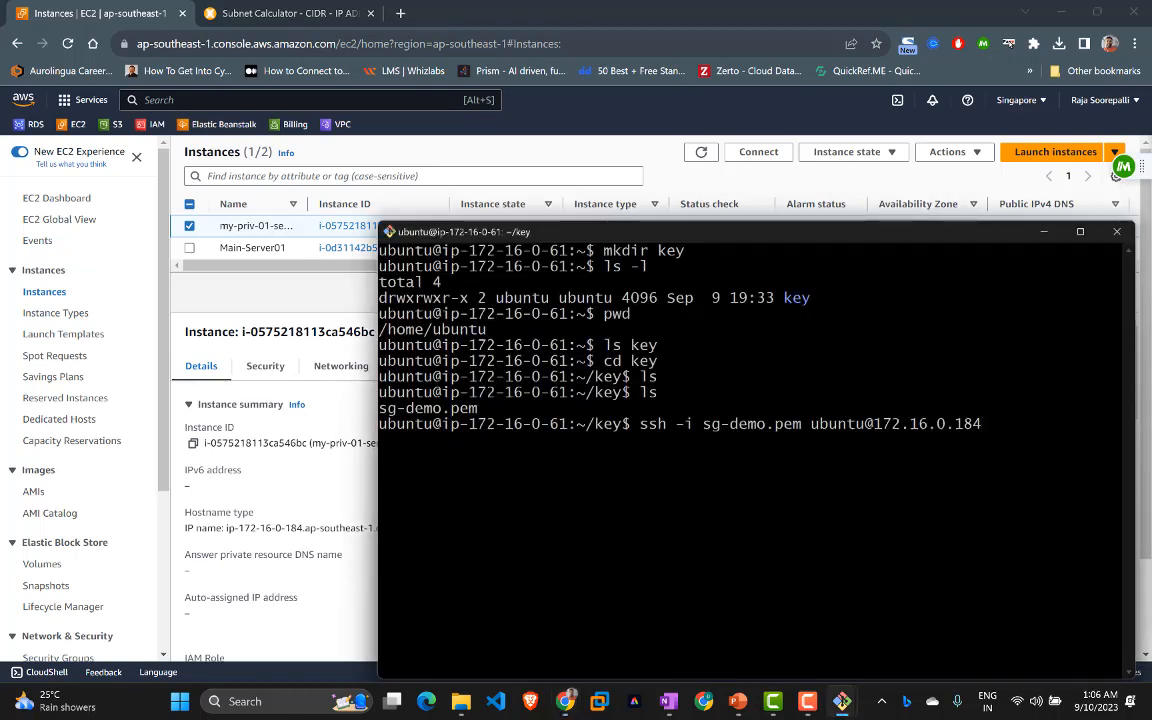
{"action": "key", "text": "Return"}
Step: Accept the host fingerprint with 'yes', then set sg-demo.pem to permission 400 with chmod
{"action": "type", "text": "yes"}
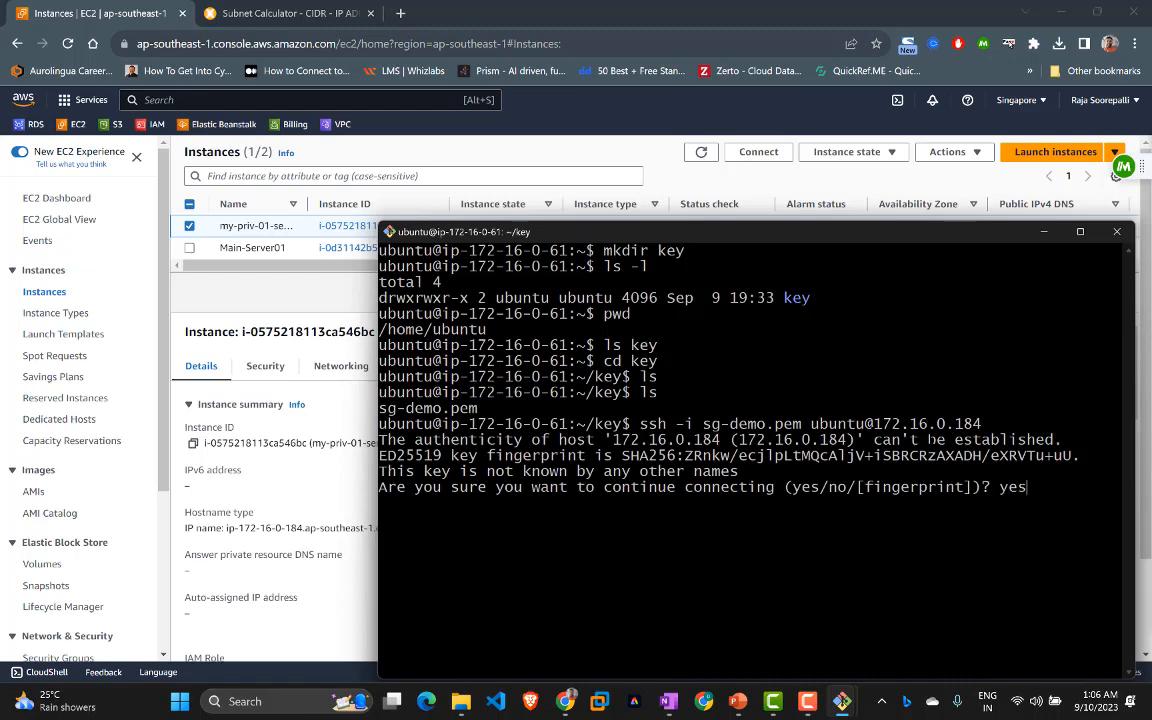
{"action": "key", "text": "Return"}
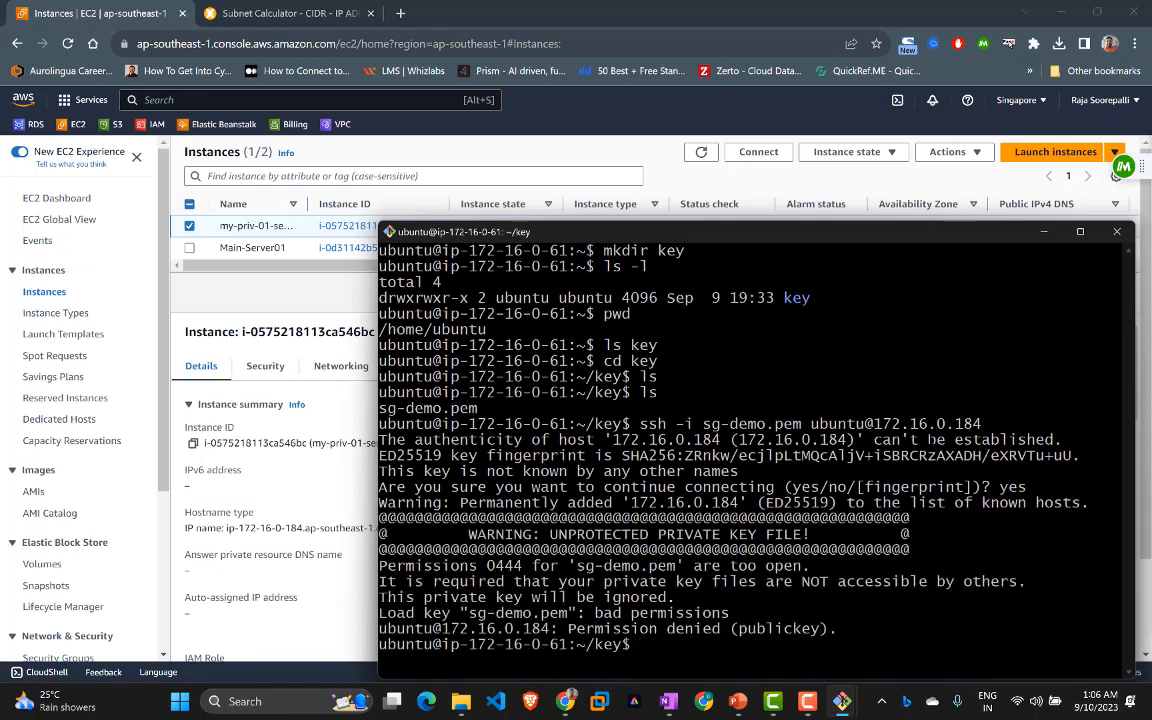
{"action": "type", "text": "chmod 400 ubuntu@"}
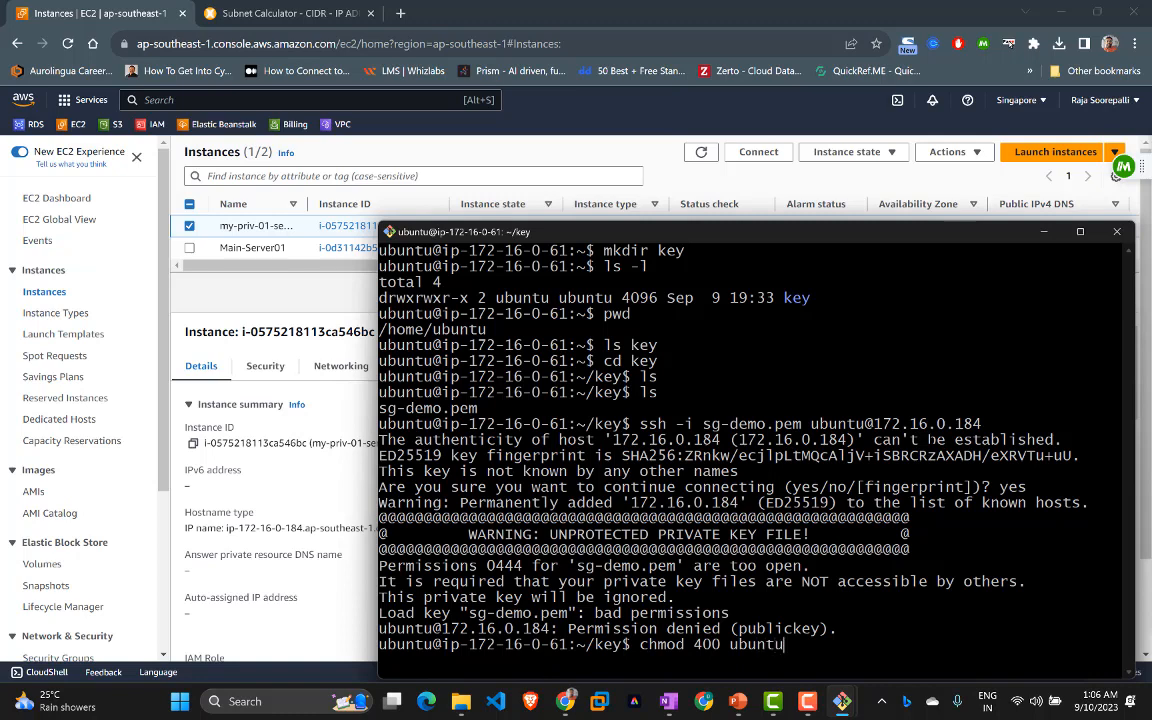
{"action": "key", "text": "BackSpace"}
{"action": "key", "text": "BackSpace"}
{"action": "key", "text": "BackSpace"}
{"action": "key", "text": "BackSpace"}
{"action": "key", "text": "BackSpace"}
{"action": "key", "text": "BackSpace"}
{"action": "key", "text": "BackSpace"}
{"action": "type", "text": "sg-demo.pem"}
{"action": "key", "text": "Return"}
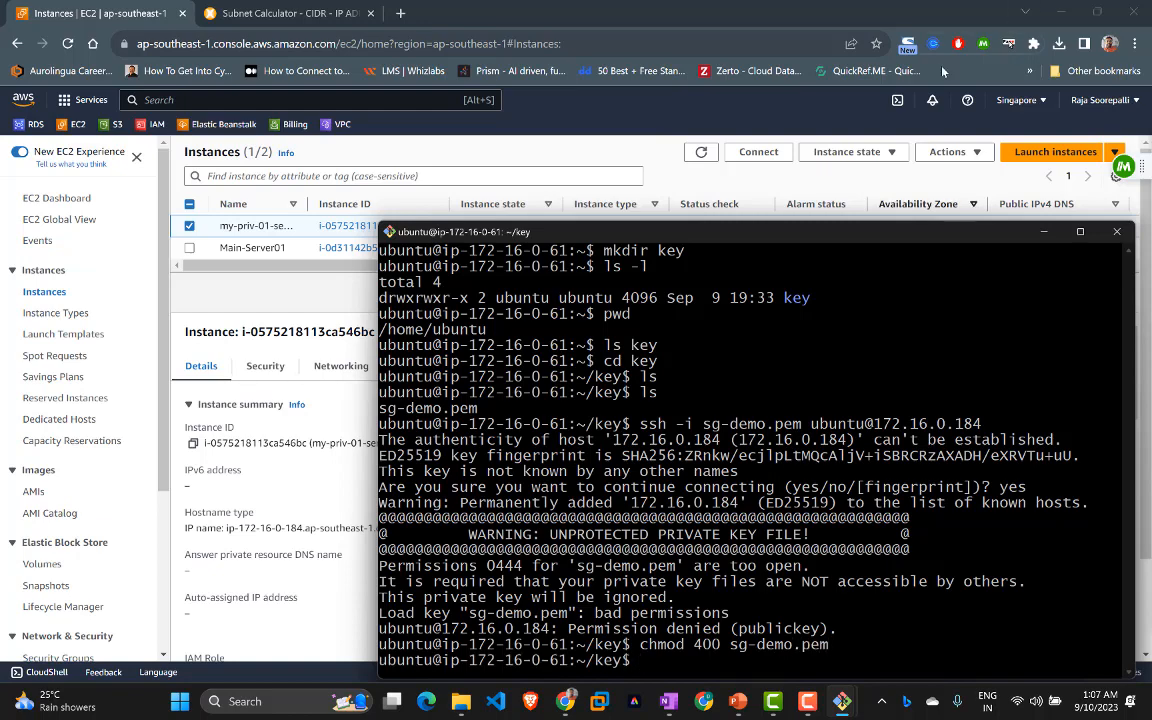
{"action": "left_click_drag", "start_coordinate": [748, 205], "coordinate": [672, 117]}
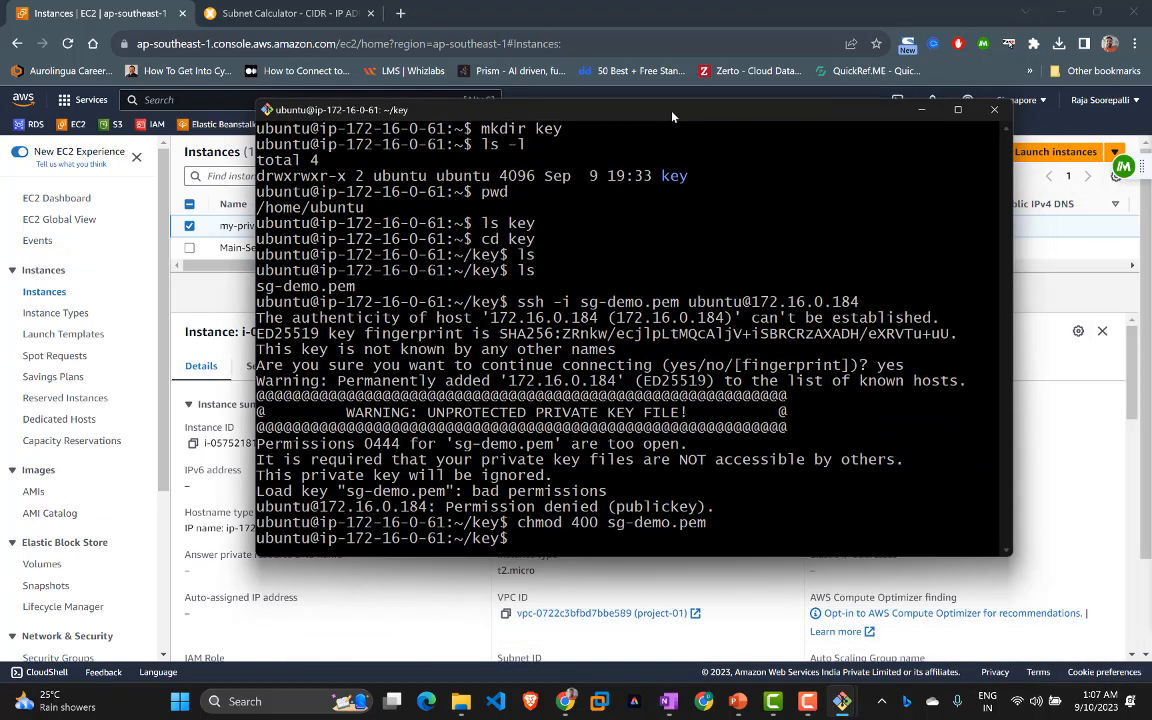
Step: Rerun the ssh command to log into the private server 172.16.0.184
{"action": "key", "text": "Up"}
{"action": "key", "text": "Up"}
{"action": "key", "text": "Return"}
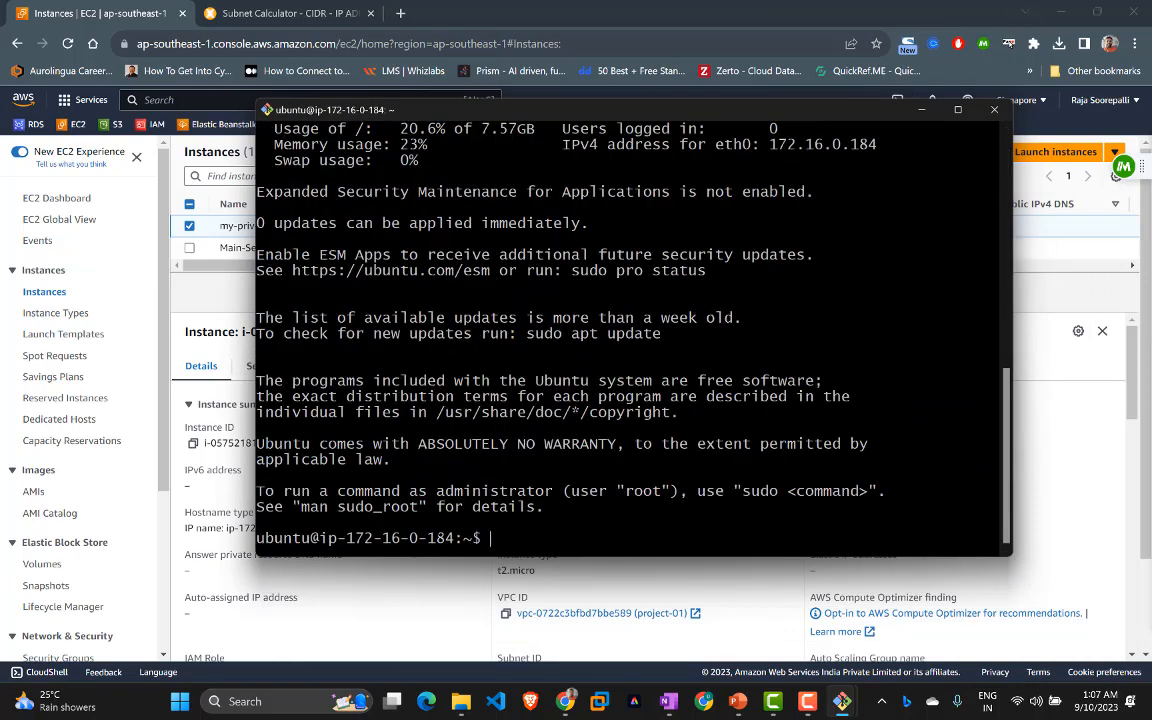
{"action": "double_click", "coordinate": [432, 538]}
{"action": "left_click", "coordinate": [397, 484]}
{"action": "left_click", "coordinate": [1041, 491]}
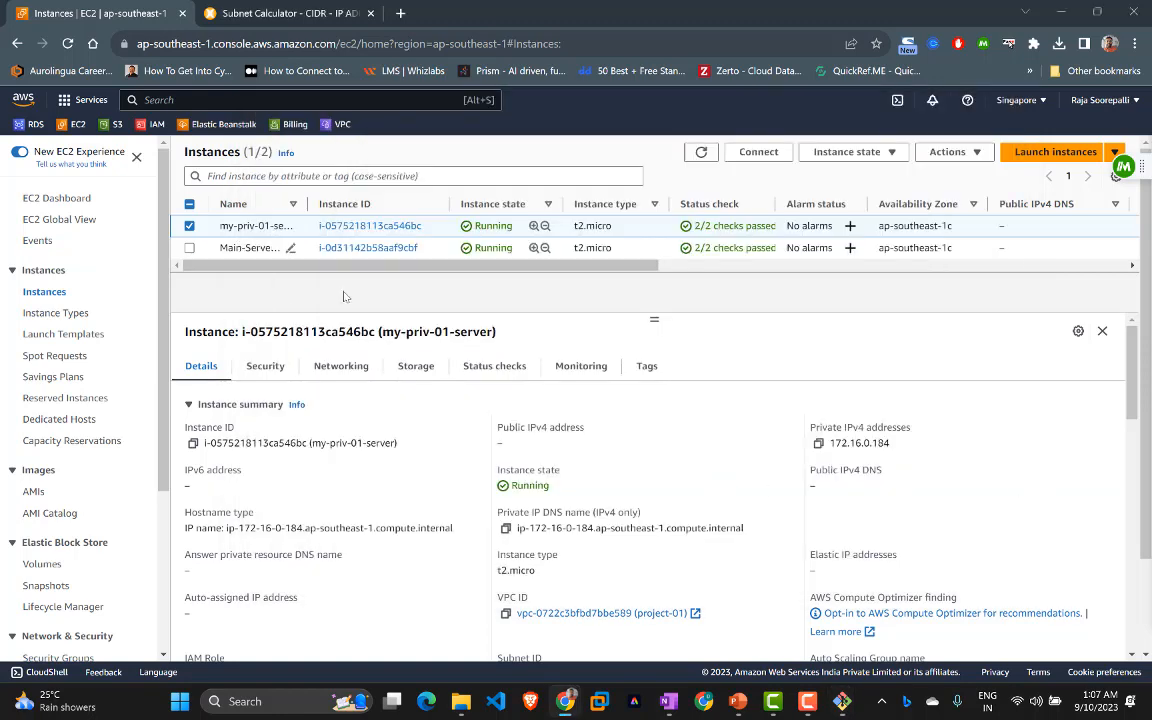
{"action": "key", "text": "alt+Tab"}
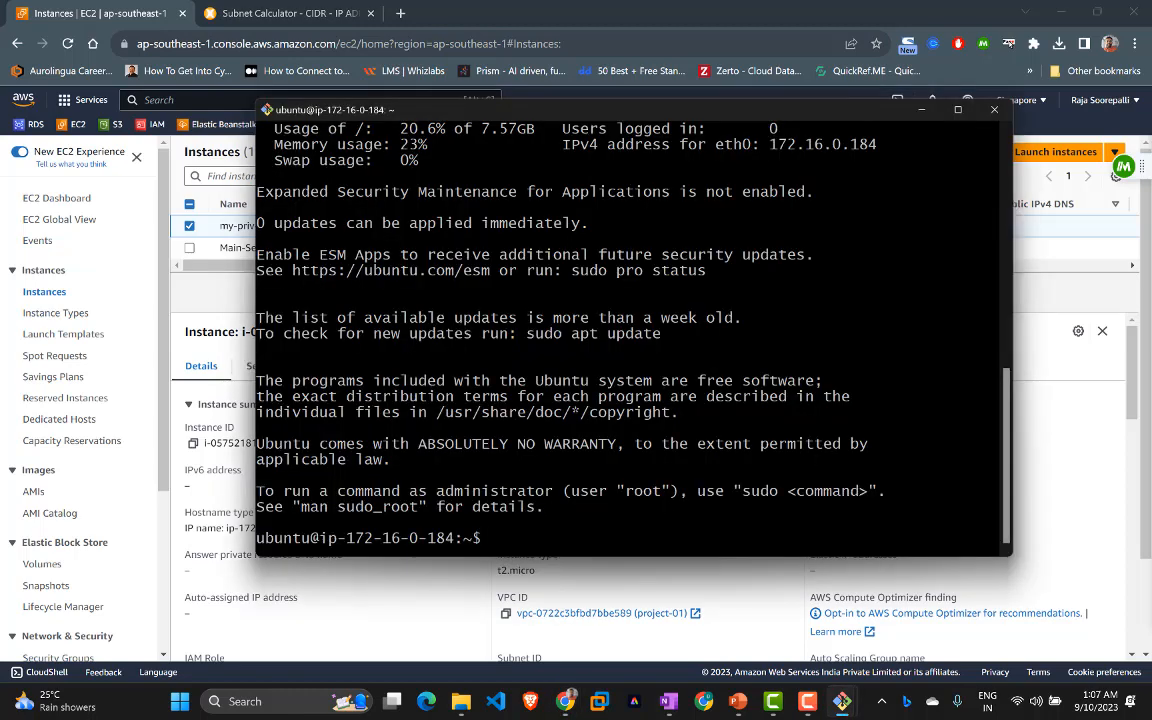
Step: Run 'sudo apt update' on the private server, then return to the EC2 console
{"action": "type", "text": "sudo apt instal"}
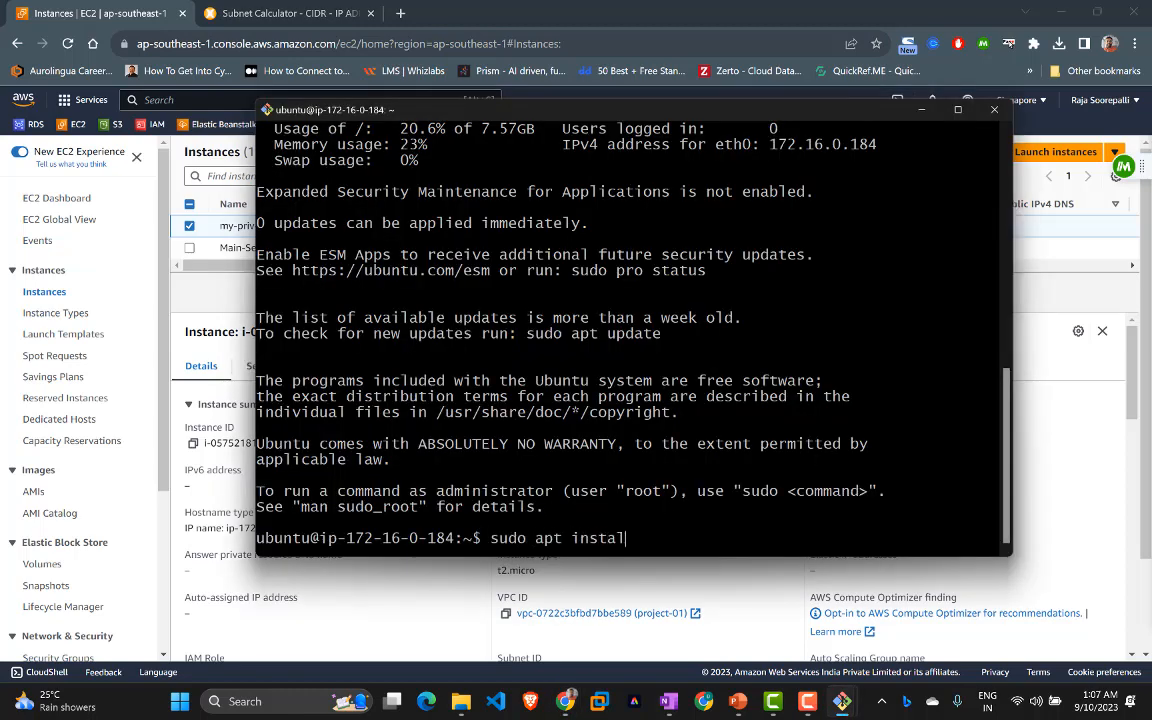
{"action": "key", "text": "BackSpace"}
{"action": "key", "text": "BackSpace"}
{"action": "key", "text": "BackSpace"}
{"action": "key", "text": "BackSpace"}
{"action": "key", "text": "BackSpace"}
{"action": "key", "text": "BackSpace"}
{"action": "type", "text": "update"}
{"action": "key", "text": "Return"}
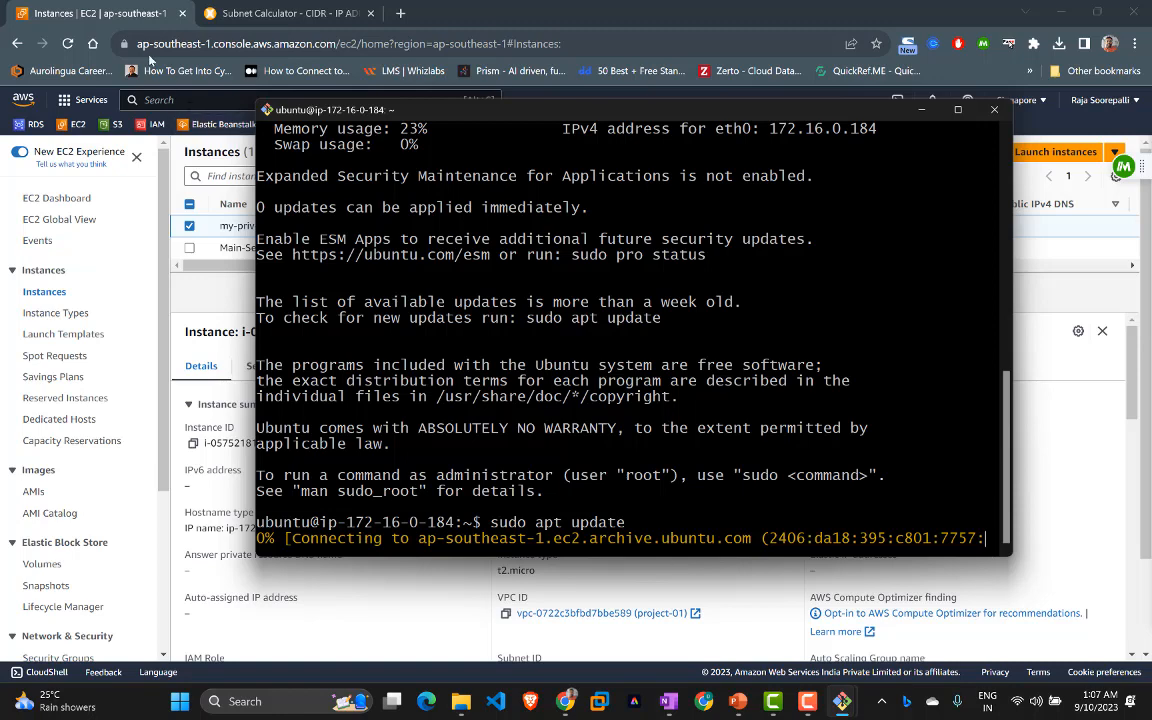
{"action": "left_click", "coordinate": [116, 10]}
{"action": "scroll", "coordinate": [93, 349], "scroll_direction": "down", "scroll_amount": 4}
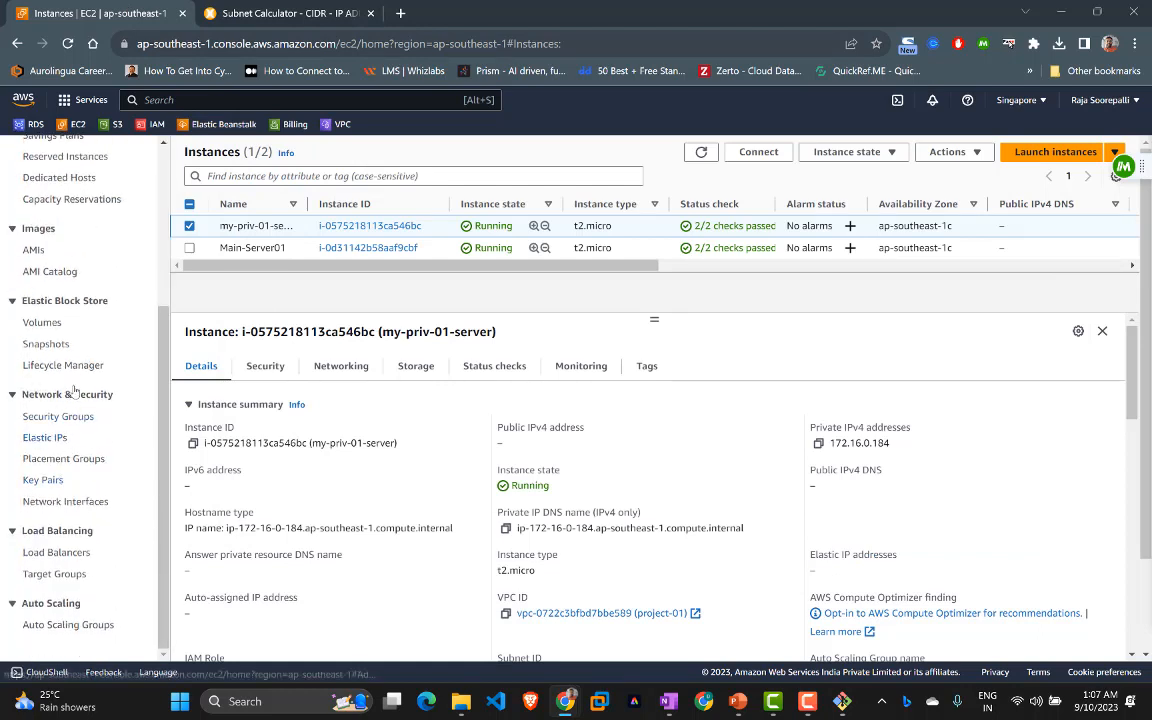
Step: Go to the VPC console's NAT gateways page and start creating a NAT gateway
{"action": "scroll", "coordinate": [72, 370], "scroll_direction": "up", "scroll_amount": 5}
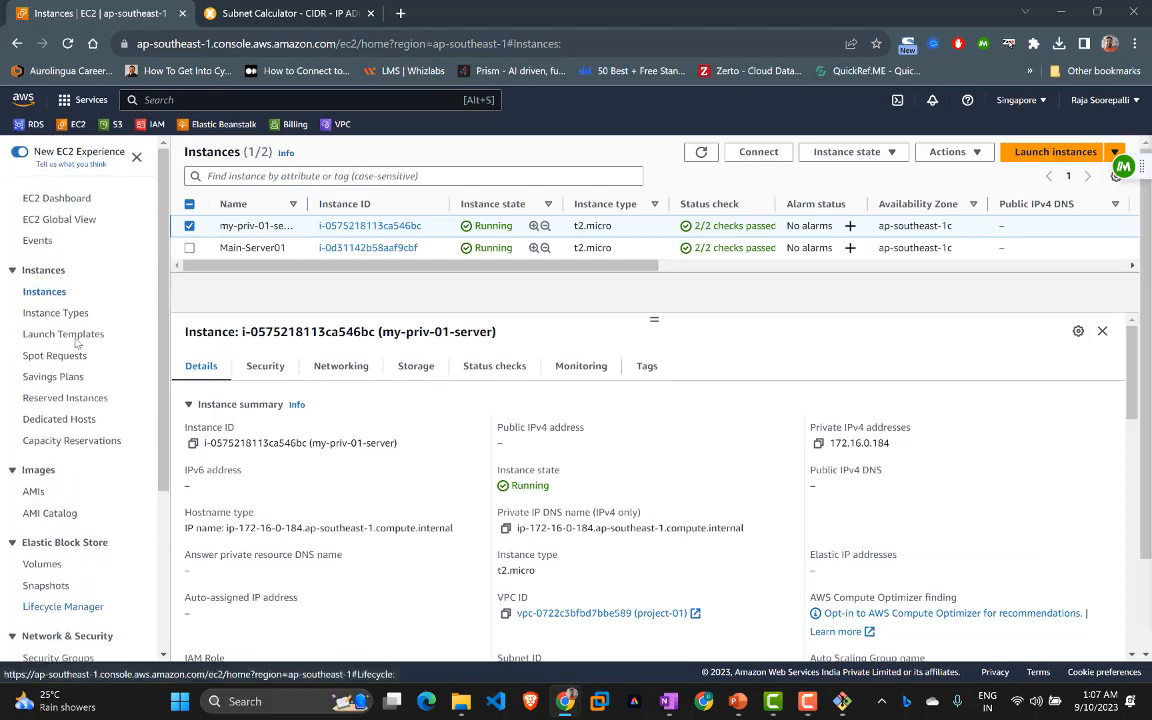
{"action": "left_click", "coordinate": [328, 126]}
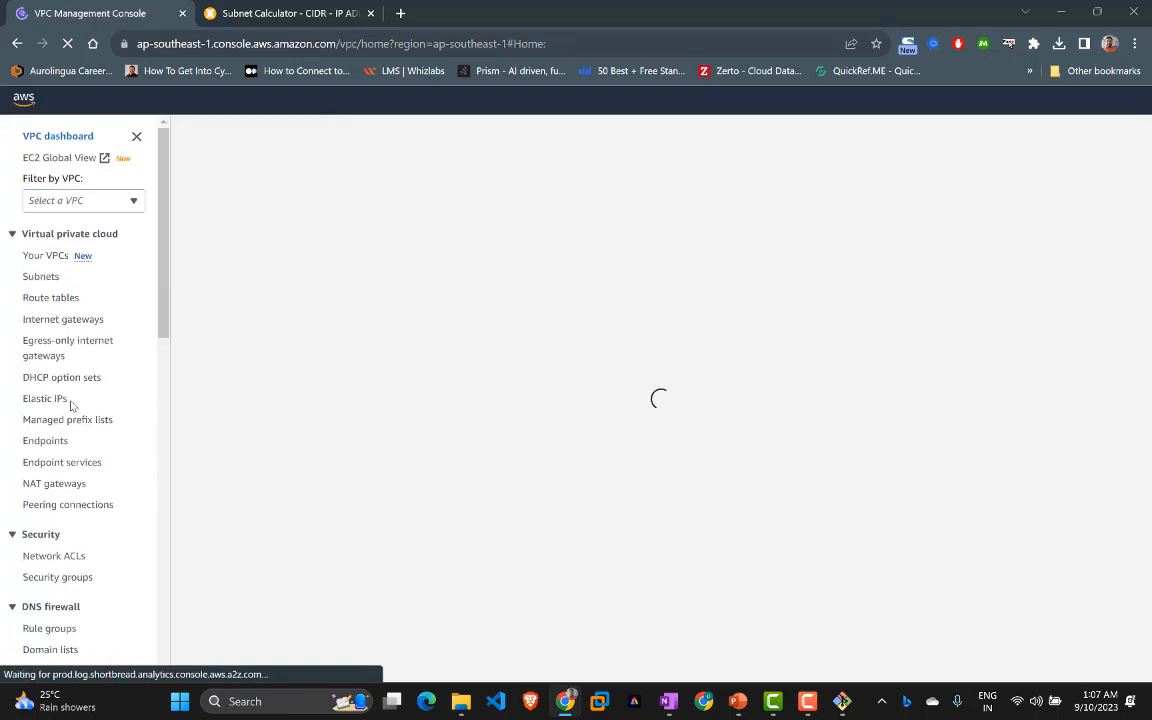
{"action": "left_click", "coordinate": [50, 487]}
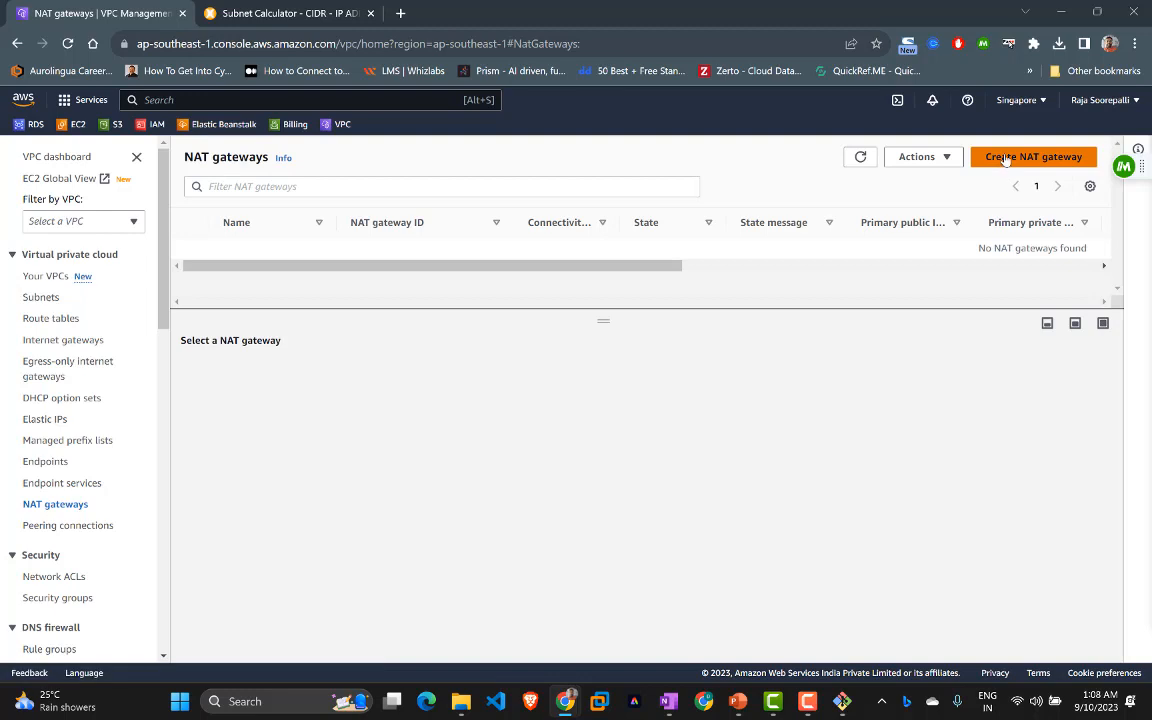
{"action": "left_click", "coordinate": [1003, 158]}
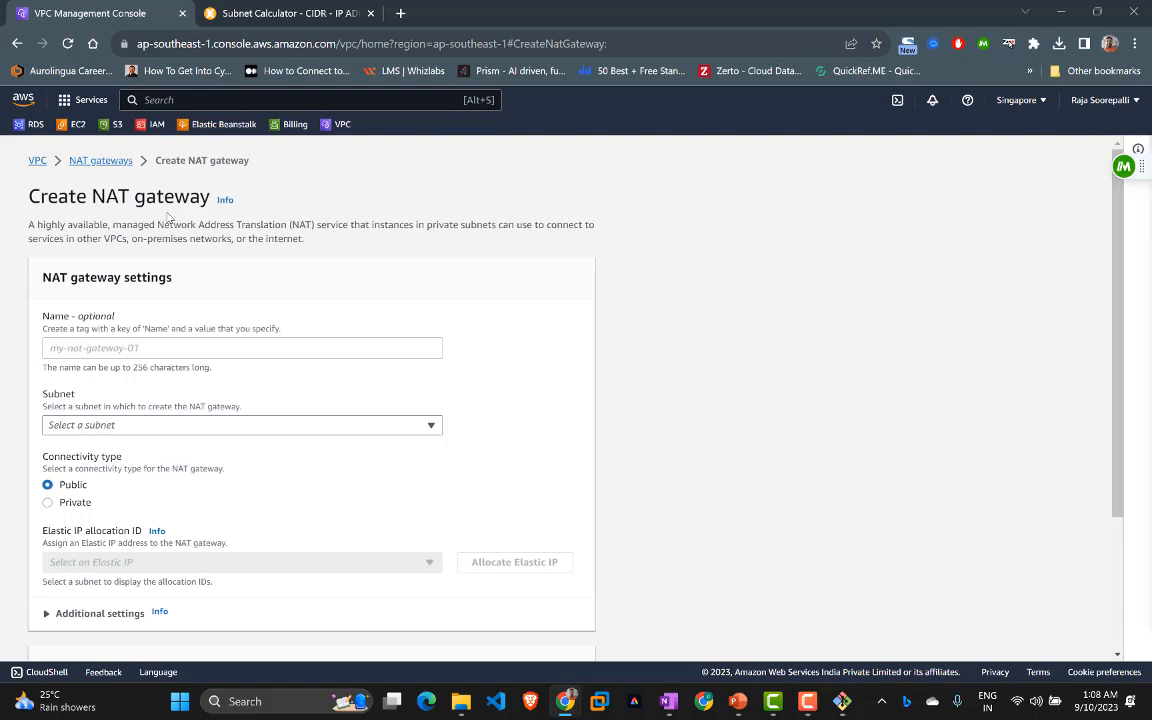
Step: Name the new NAT gateway my-nat-test and place it in pub-subnet-01
{"action": "left_click", "coordinate": [130, 349]}
{"action": "type", "text": "my"}
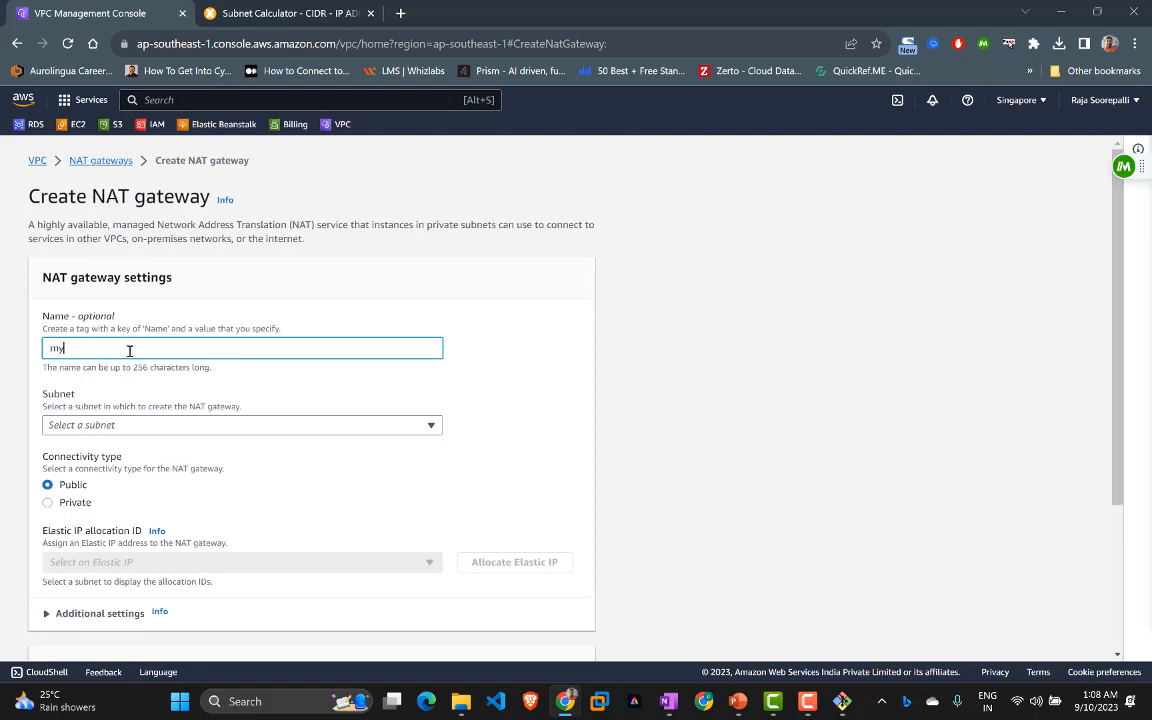
{"action": "type", "text": "-nat-test"}
{"action": "left_click", "coordinate": [127, 426]}
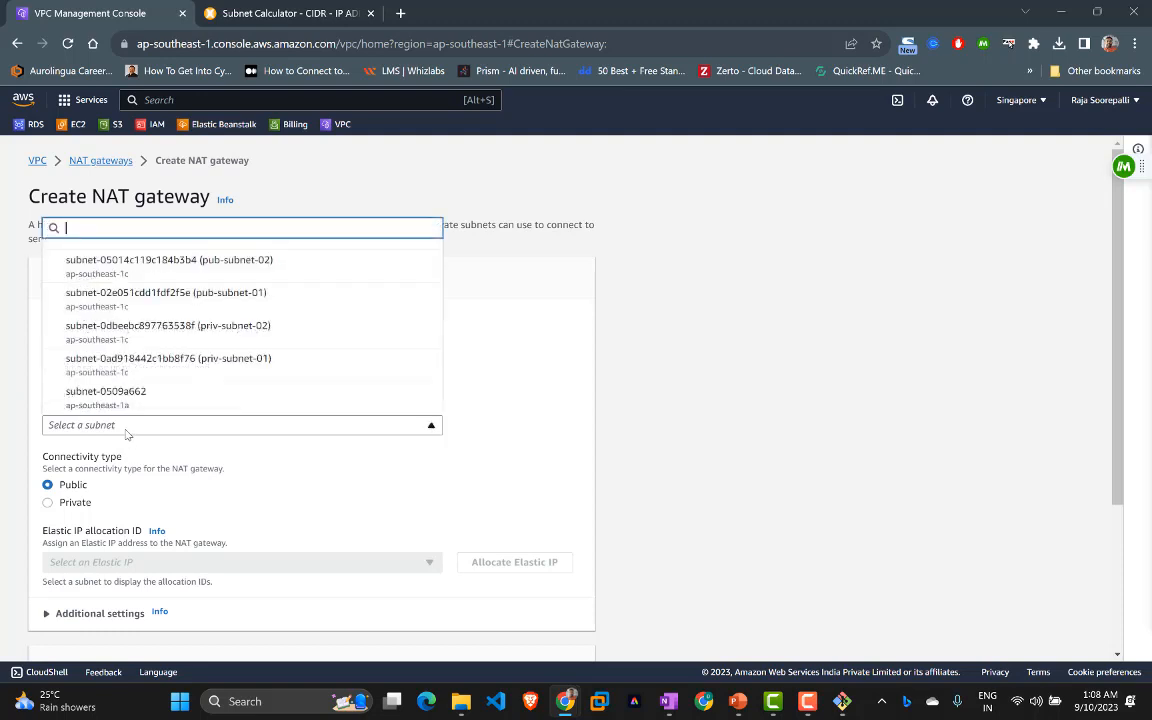
{"action": "left_click", "coordinate": [182, 333]}
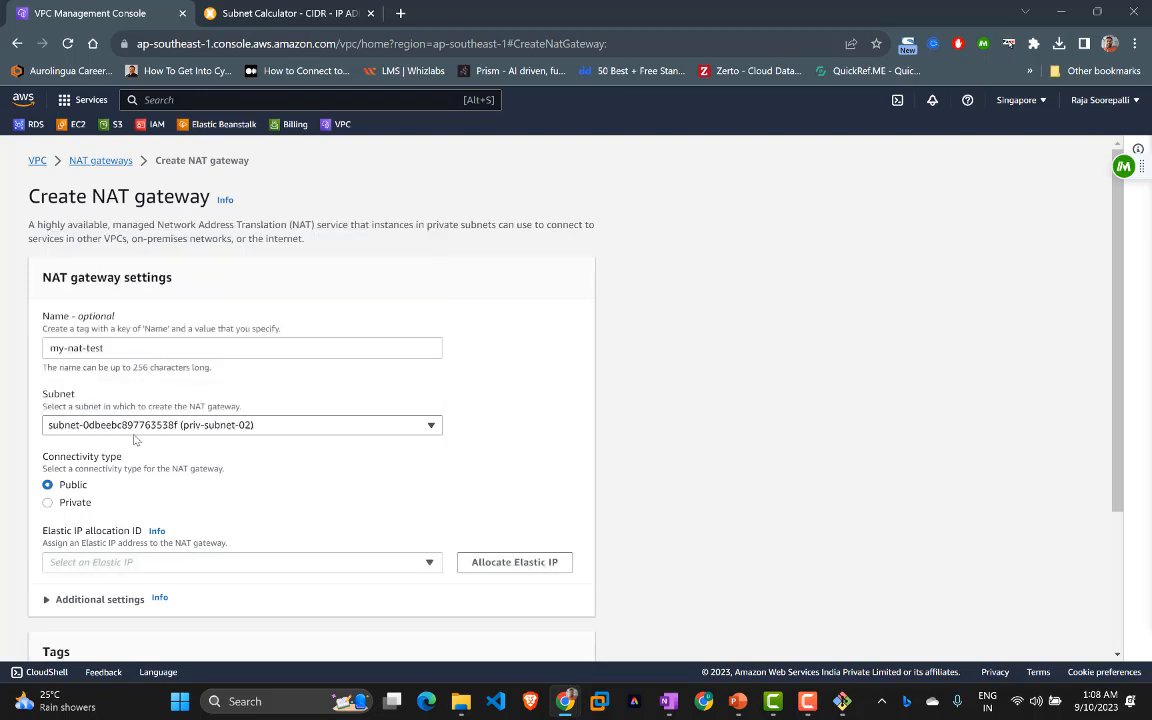
{"action": "scroll", "coordinate": [137, 430], "scroll_direction": "down", "scroll_amount": 1}
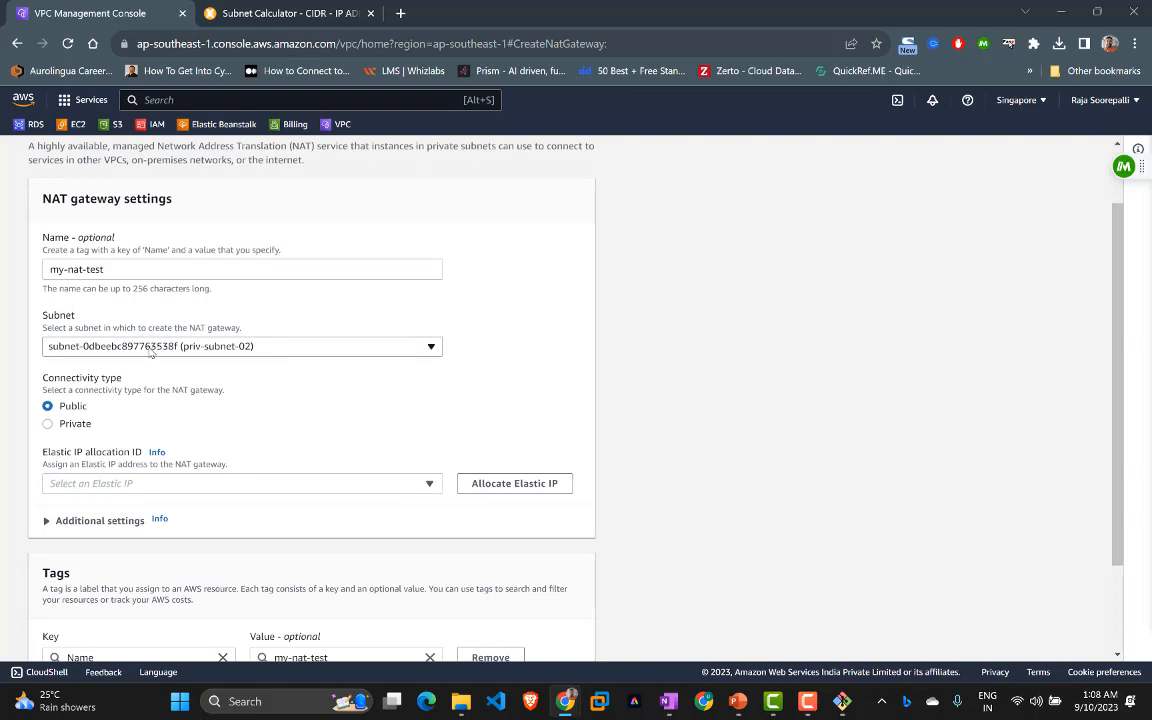
{"action": "scroll", "coordinate": [150, 352], "scroll_direction": "down", "scroll_amount": 2}
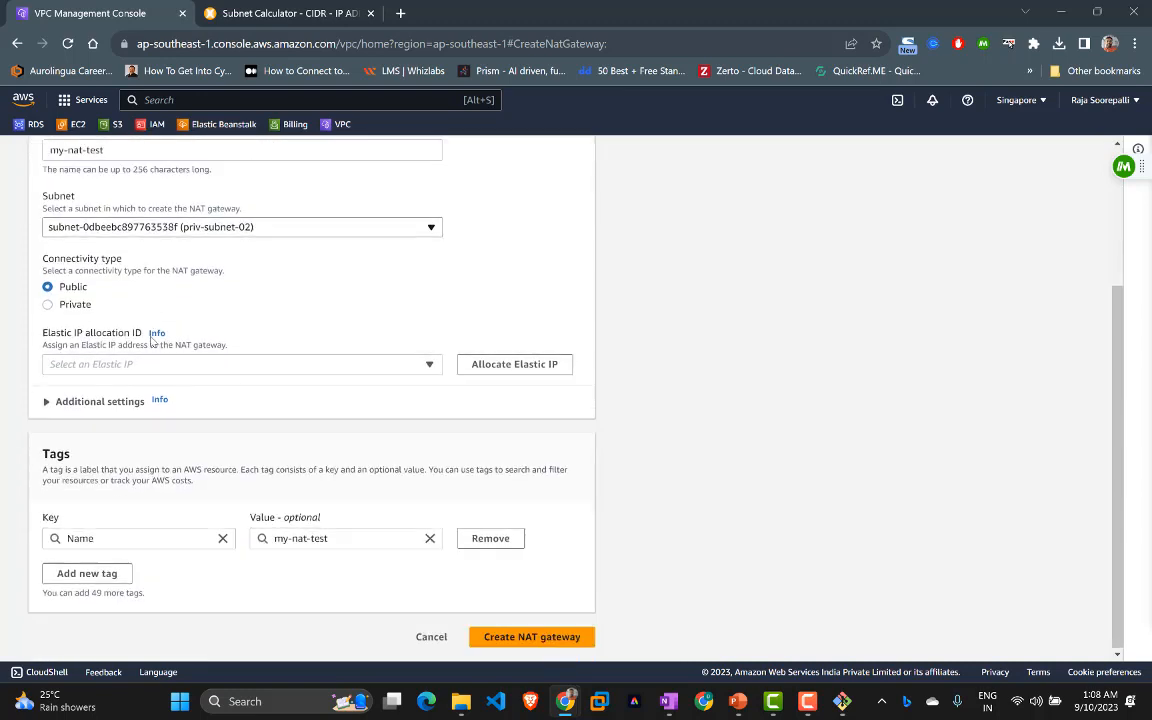
{"action": "left_click", "coordinate": [148, 228]}
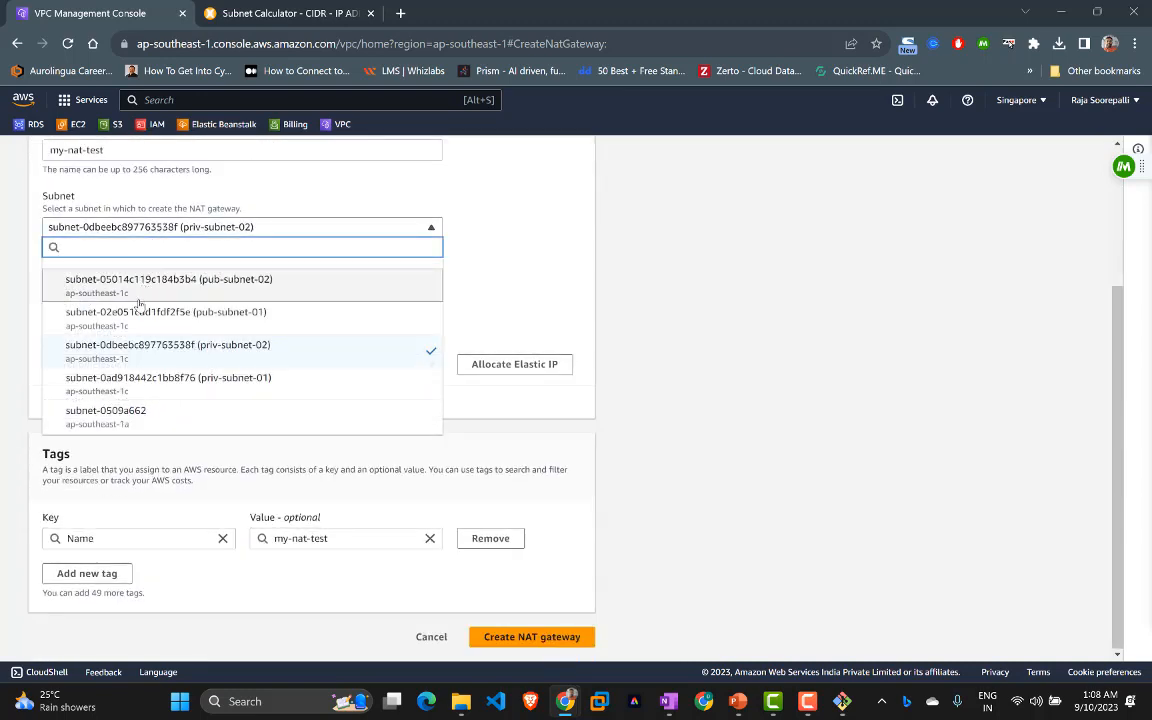
{"action": "left_click", "coordinate": [121, 336]}
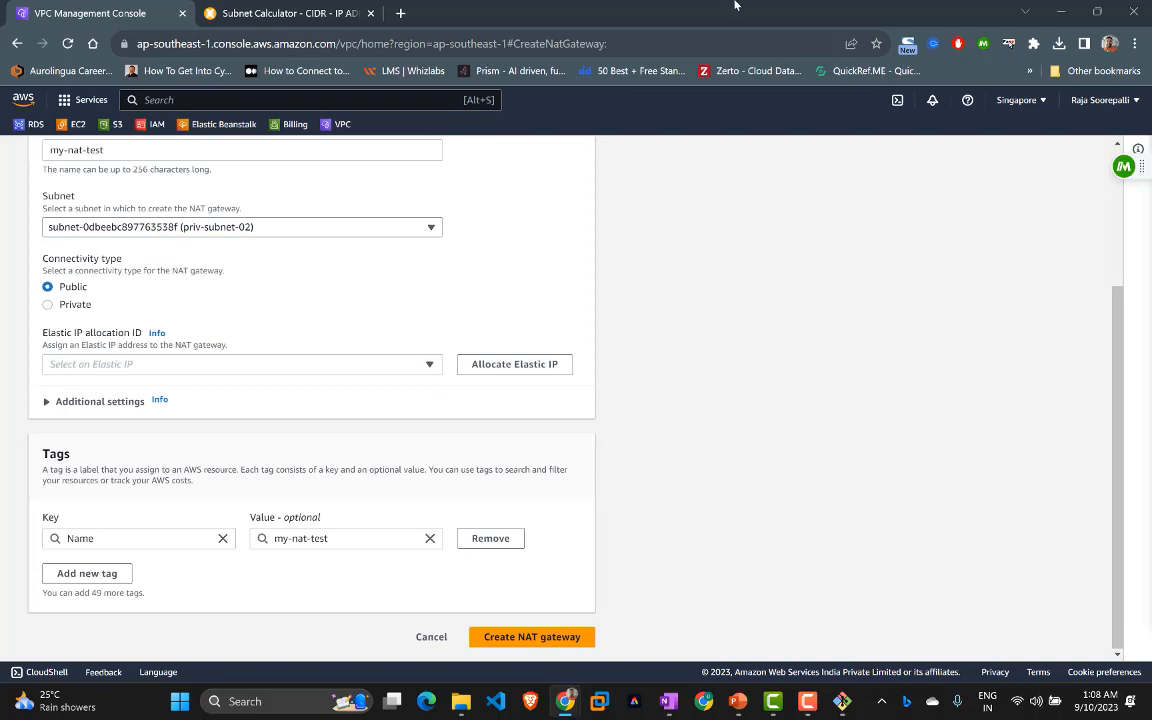
{"action": "scroll", "coordinate": [325, 385], "scroll_direction": "up", "scroll_amount": 1}
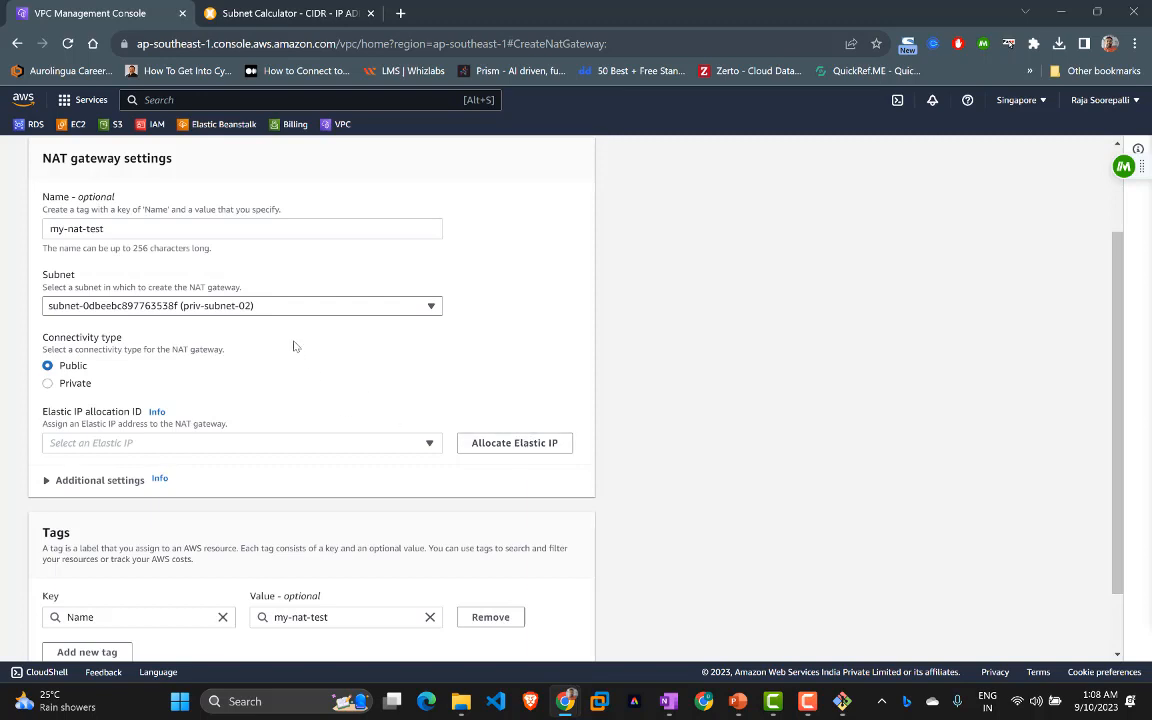
{"action": "left_click", "coordinate": [233, 300]}
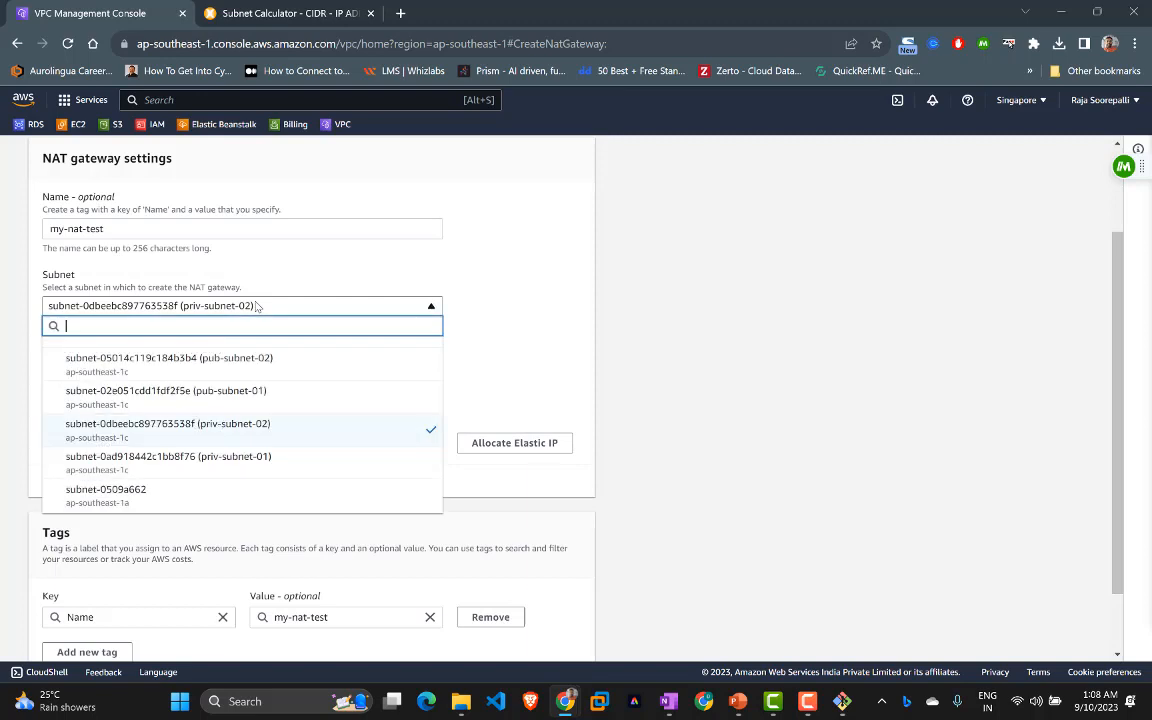
{"action": "left_click", "coordinate": [204, 400]}
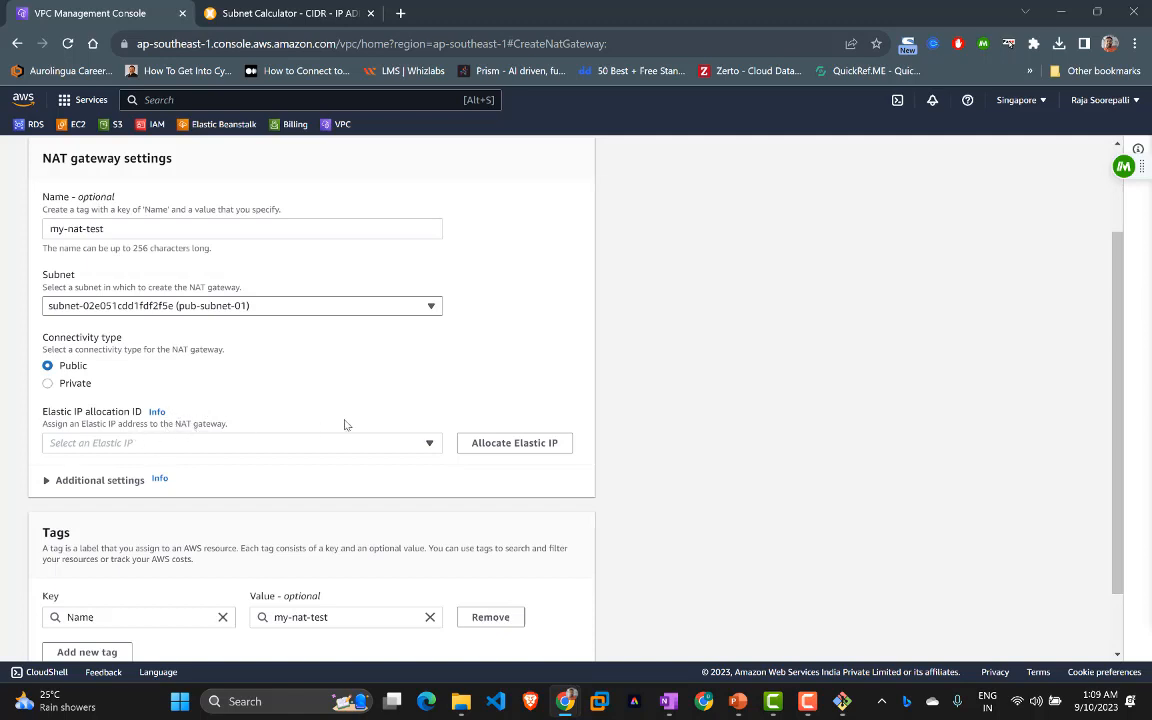
Step: Allocate a new Elastic IP (18.143.210.11) and create the my-nat-test NAT gateway
{"action": "left_click", "coordinate": [508, 443]}
{"action": "scroll", "coordinate": [419, 388], "scroll_direction": "down", "scroll_amount": 2}
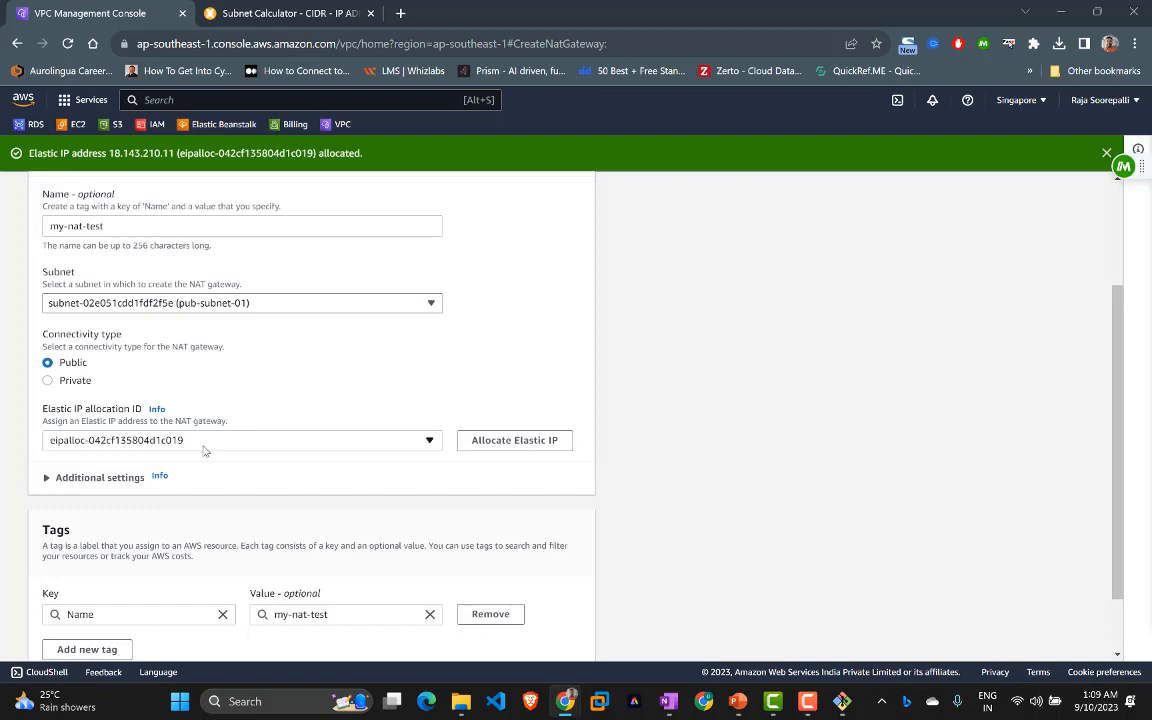
{"action": "scroll", "coordinate": [203, 450], "scroll_direction": "down", "scroll_amount": 2}
{"action": "left_click", "coordinate": [105, 401]}
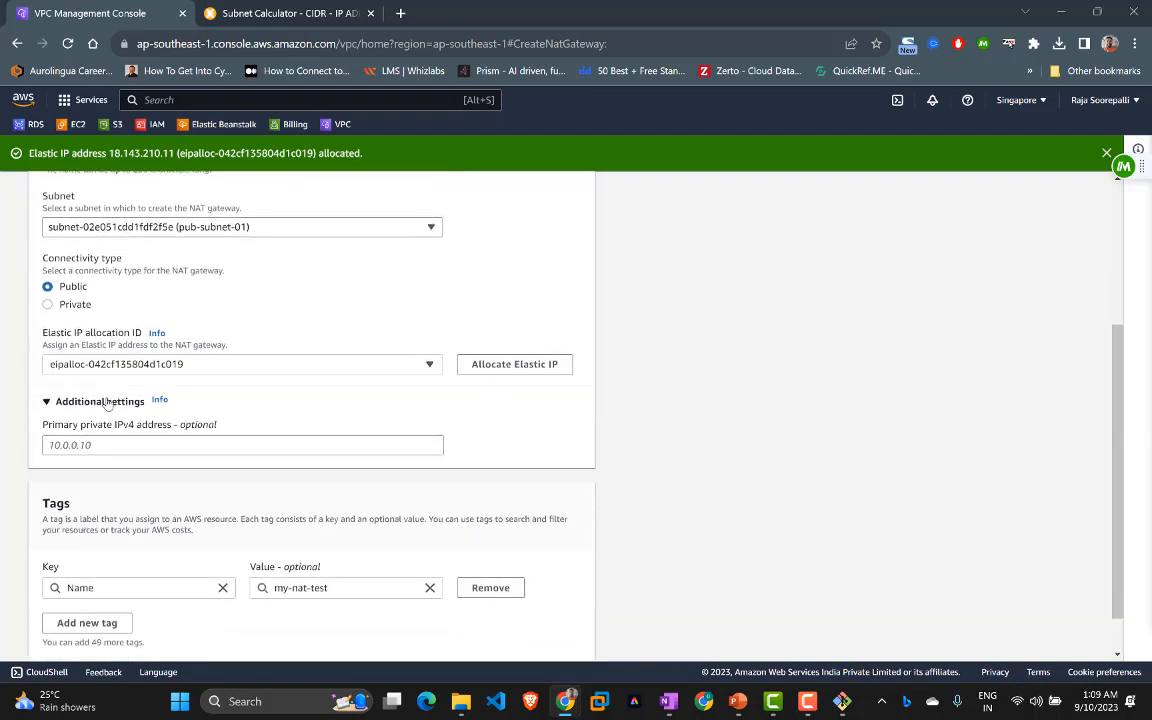
{"action": "left_click", "coordinate": [105, 401]}
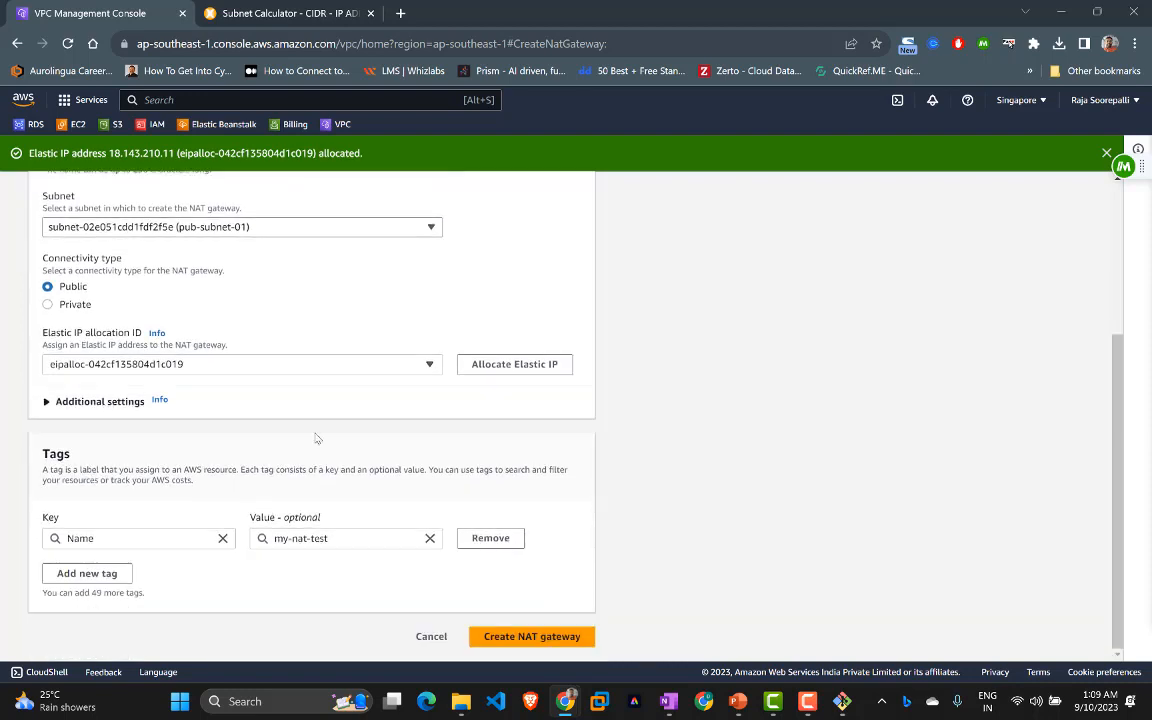
{"action": "left_click", "coordinate": [519, 638]}
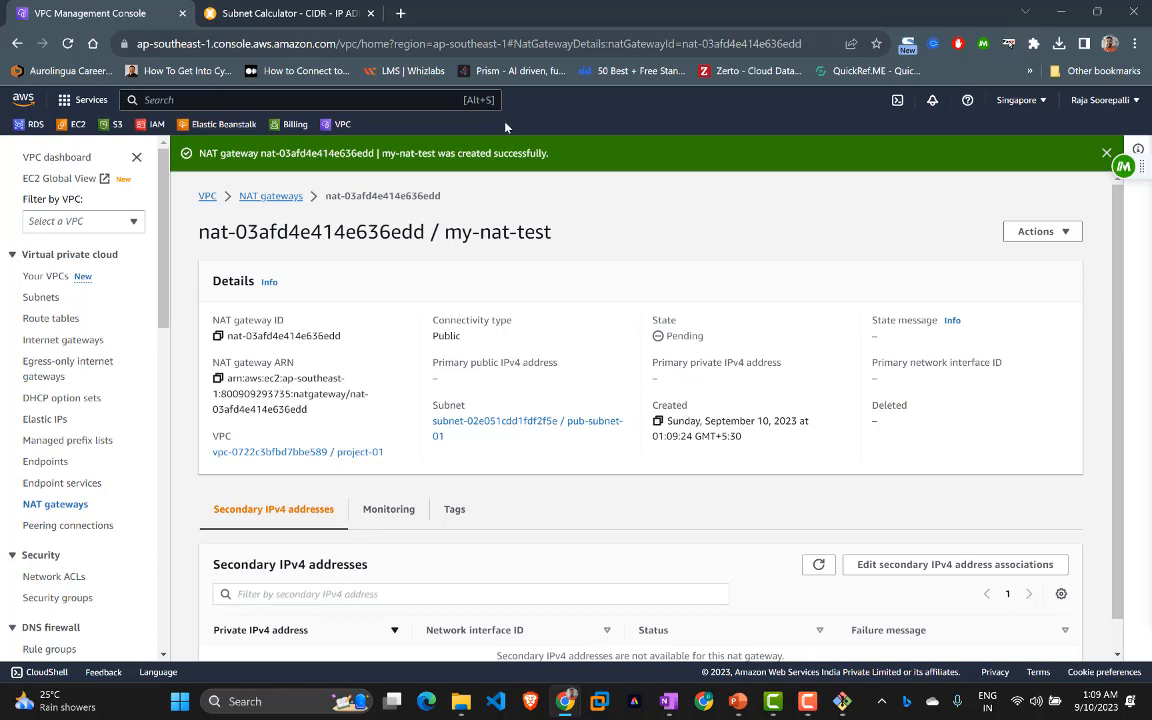
{"action": "left_click", "coordinate": [270, 197]}
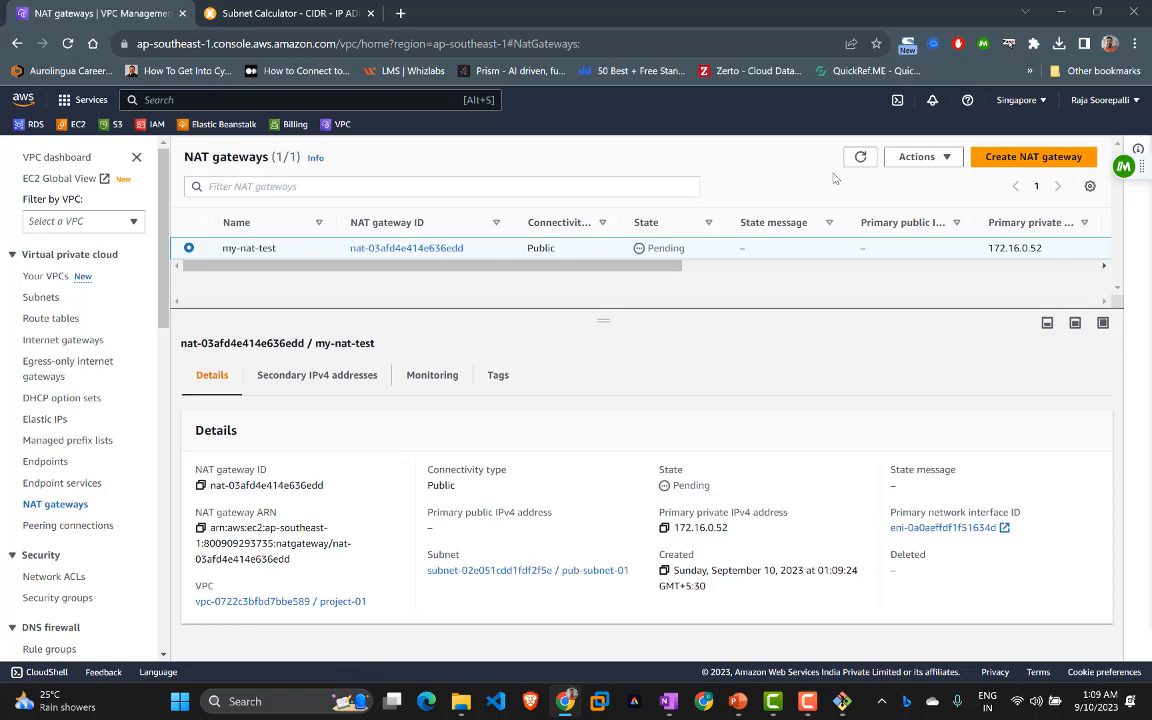
{"action": "left_click", "coordinate": [862, 158]}
{"action": "left_click", "coordinate": [859, 158]}
{"action": "left_click", "coordinate": [859, 158]}
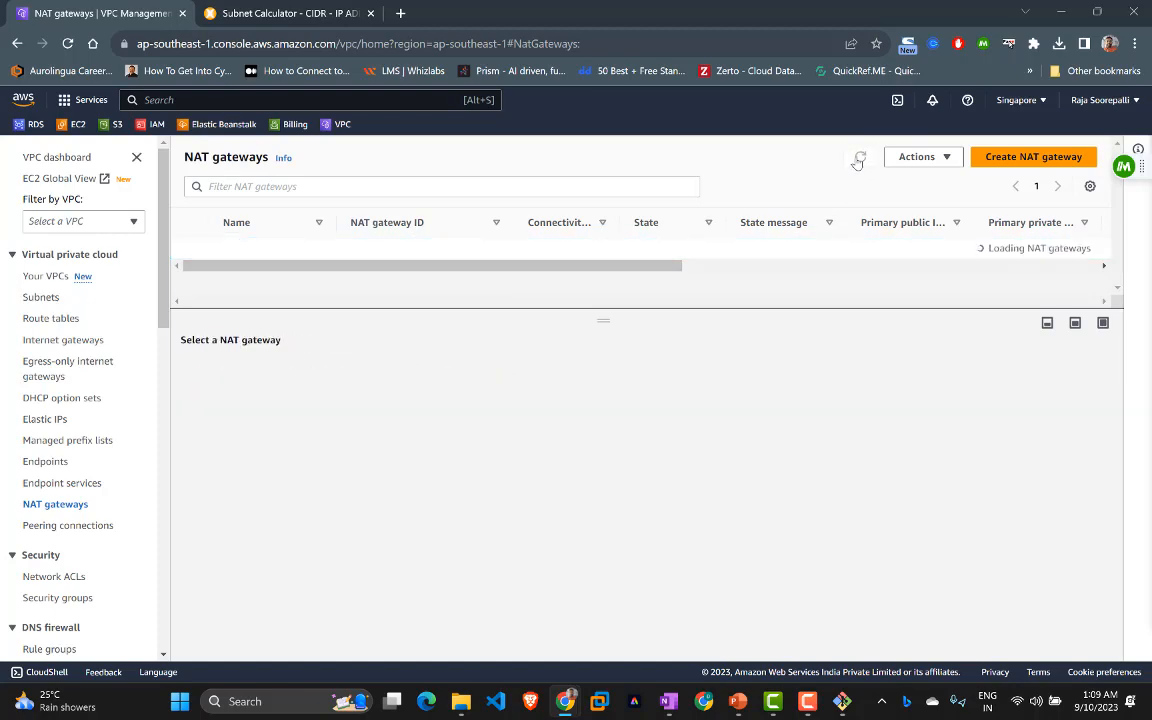
{"action": "left_click", "coordinate": [858, 159]}
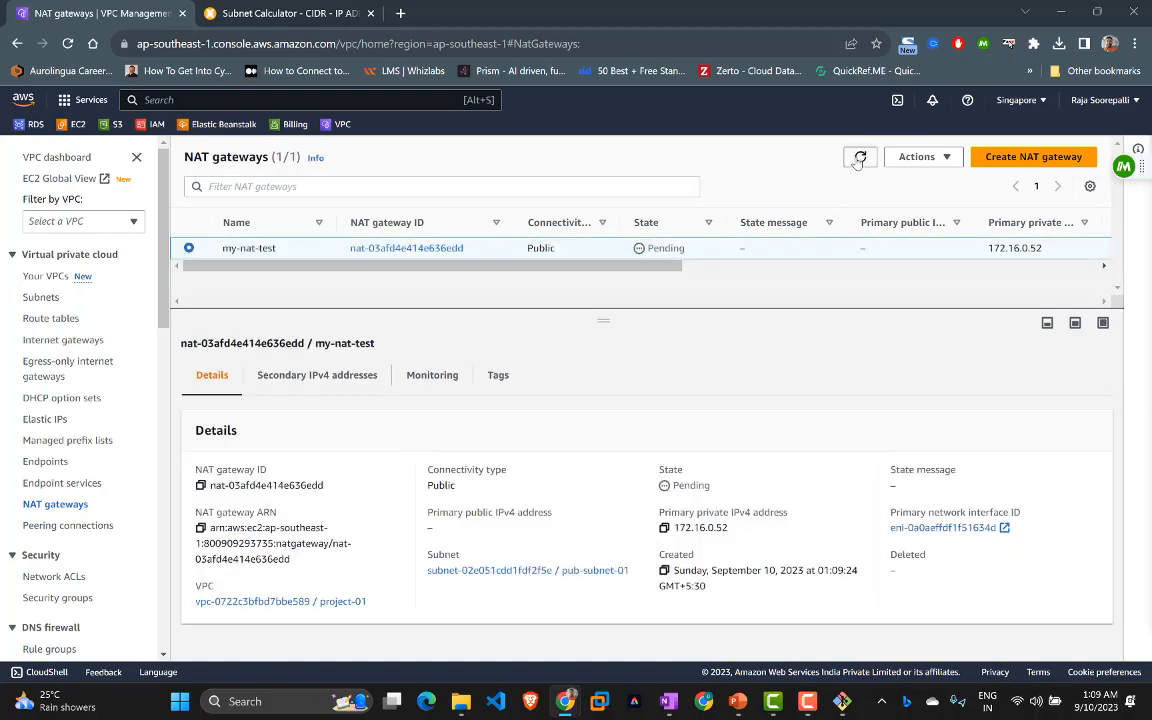
{"action": "left_click", "coordinate": [859, 158]}
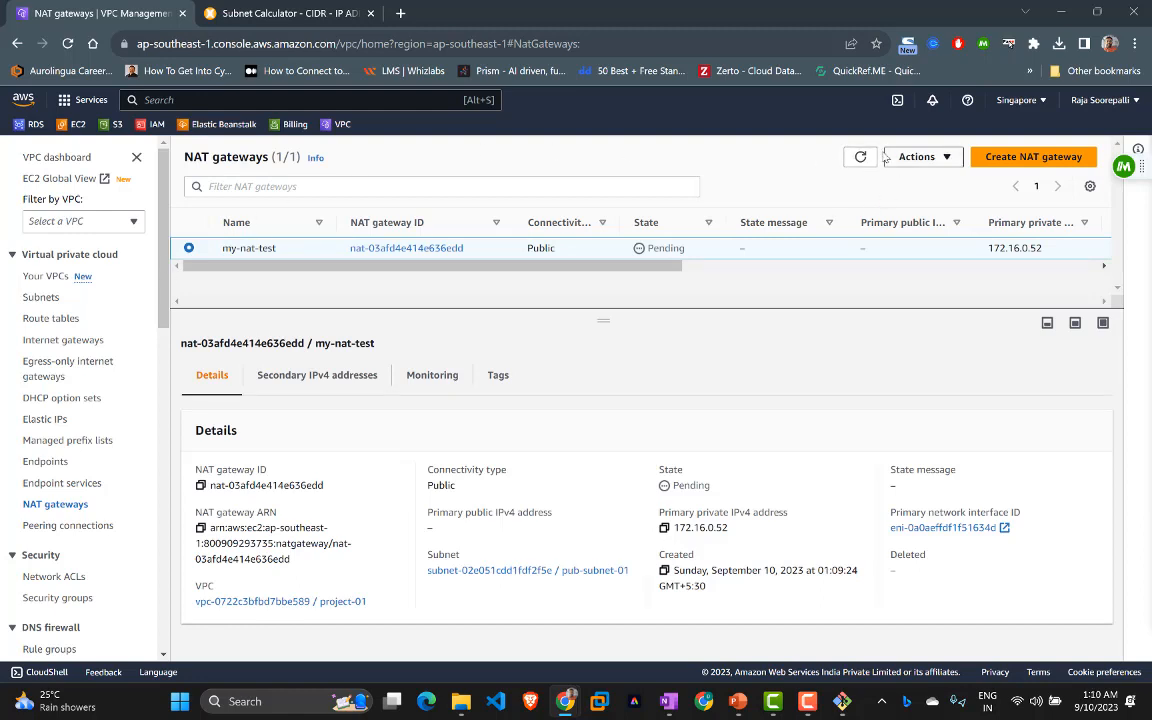
{"action": "left_click", "coordinate": [861, 158]}
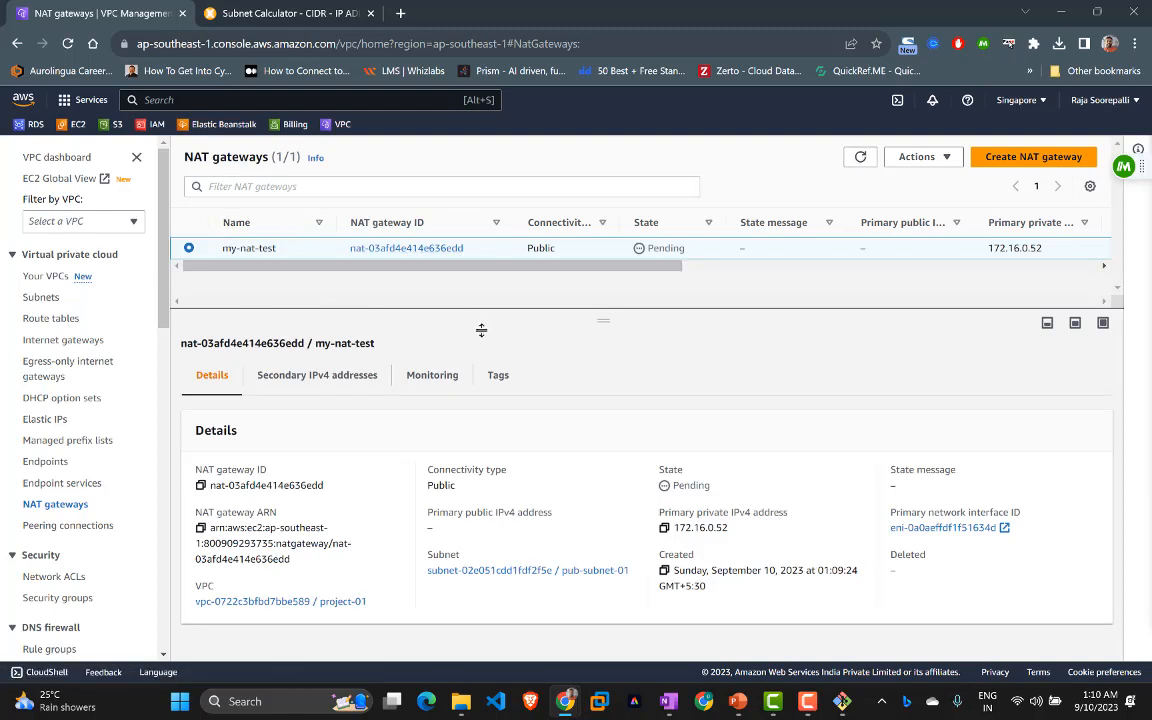
{"action": "left_click", "coordinate": [861, 158]}
{"action": "left_click", "coordinate": [861, 158]}
{"action": "left_click", "coordinate": [861, 158]}
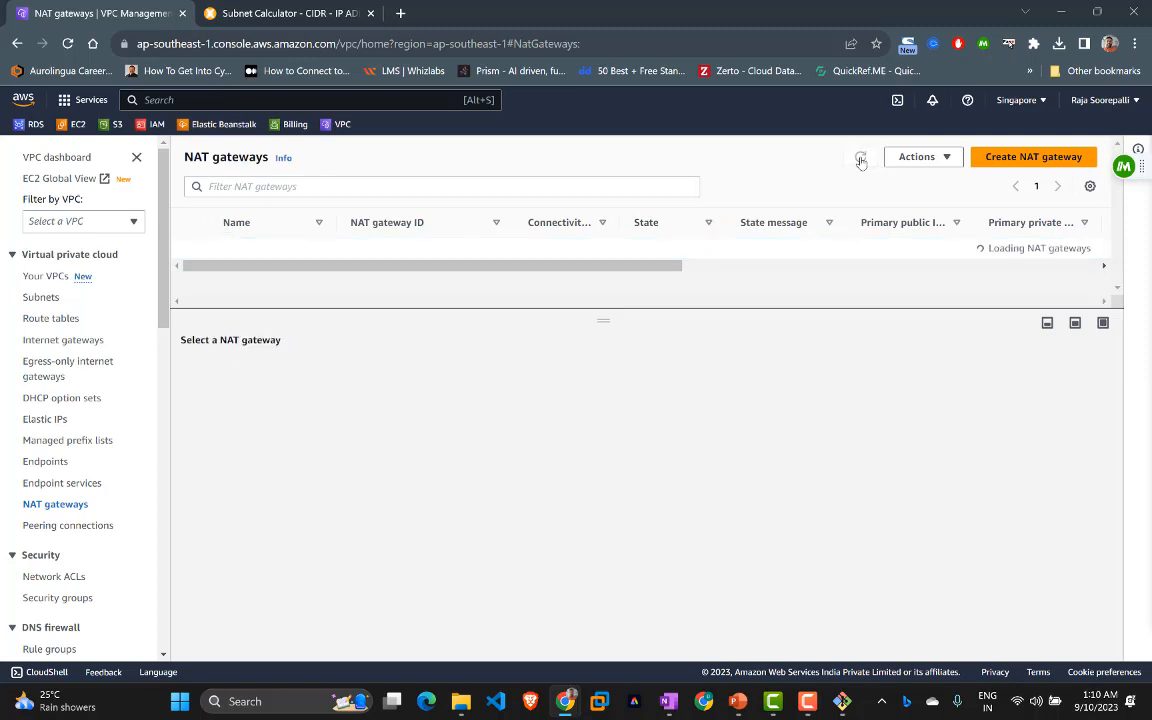
{"action": "left_click", "coordinate": [861, 158]}
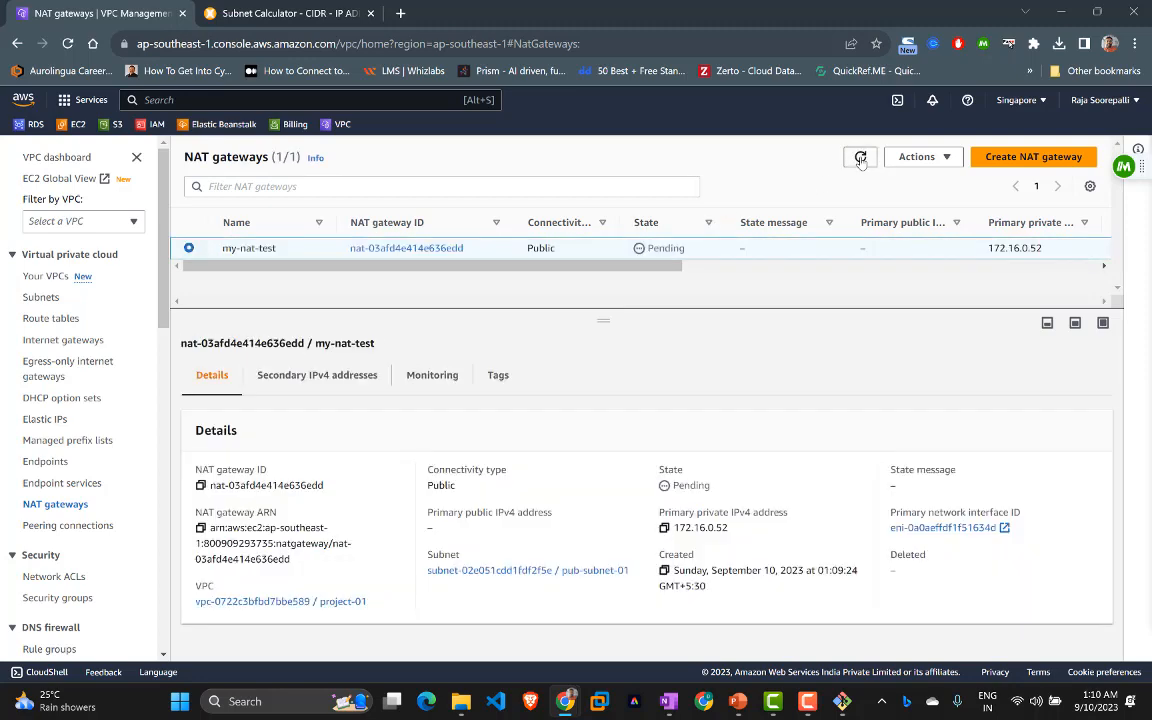
{"action": "left_click", "coordinate": [861, 158]}
{"action": "left_click", "coordinate": [427, 252]}
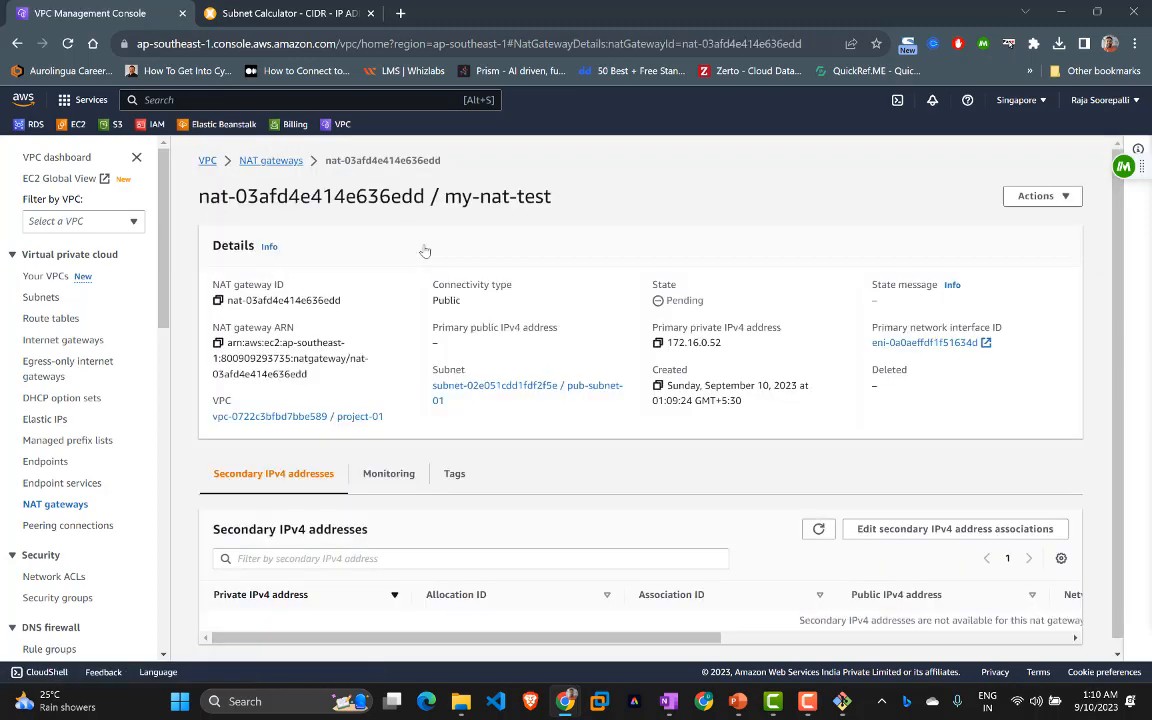
Step: Check the Elastic IP list, then refresh the NAT gateways list to see my-nat-test's state
{"action": "left_click", "coordinate": [47, 275]}
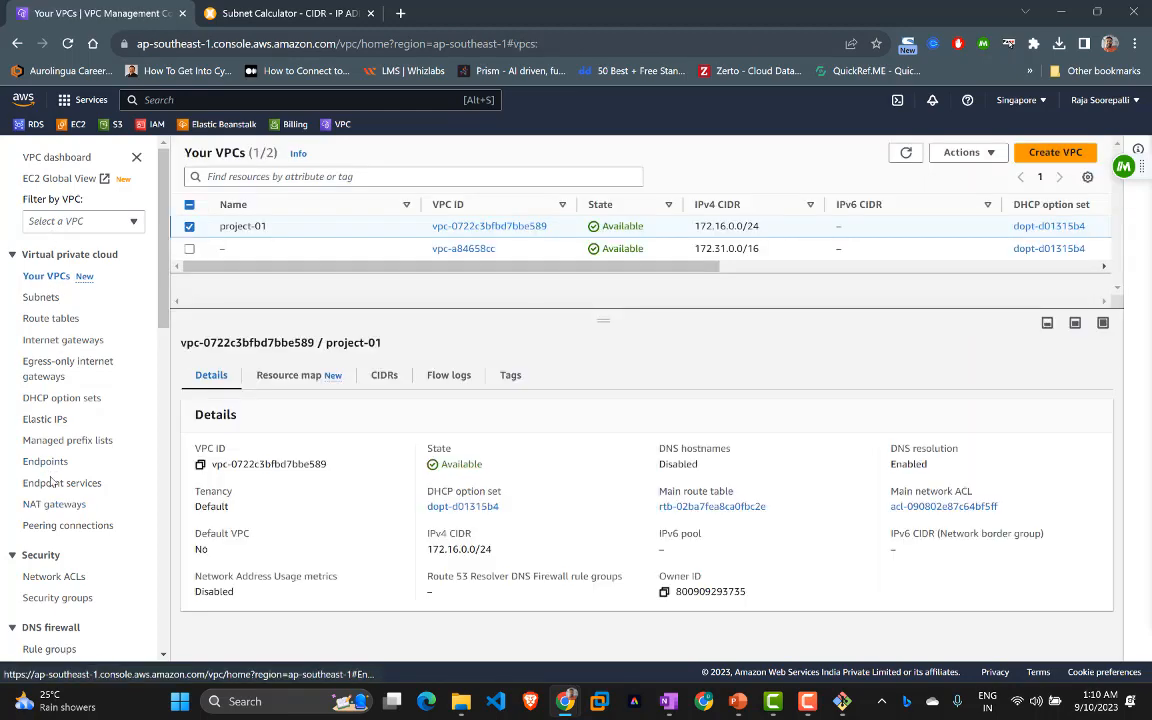
{"action": "left_click", "coordinate": [46, 506]}
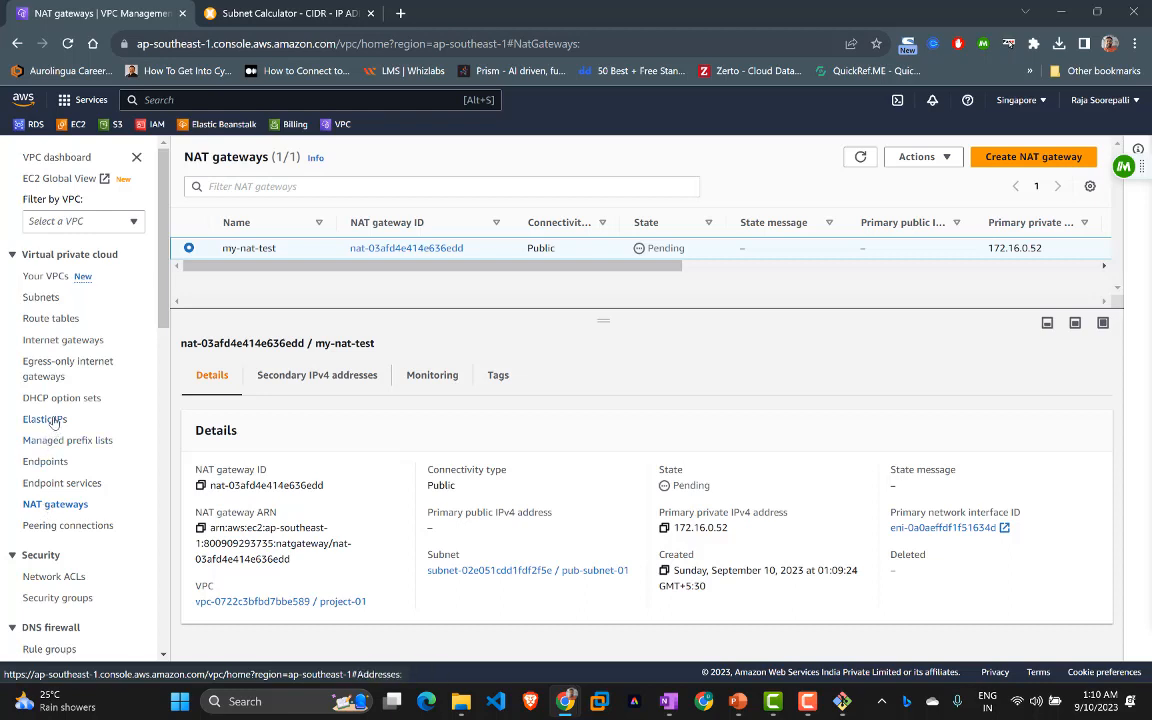
{"action": "left_click", "coordinate": [50, 420]}
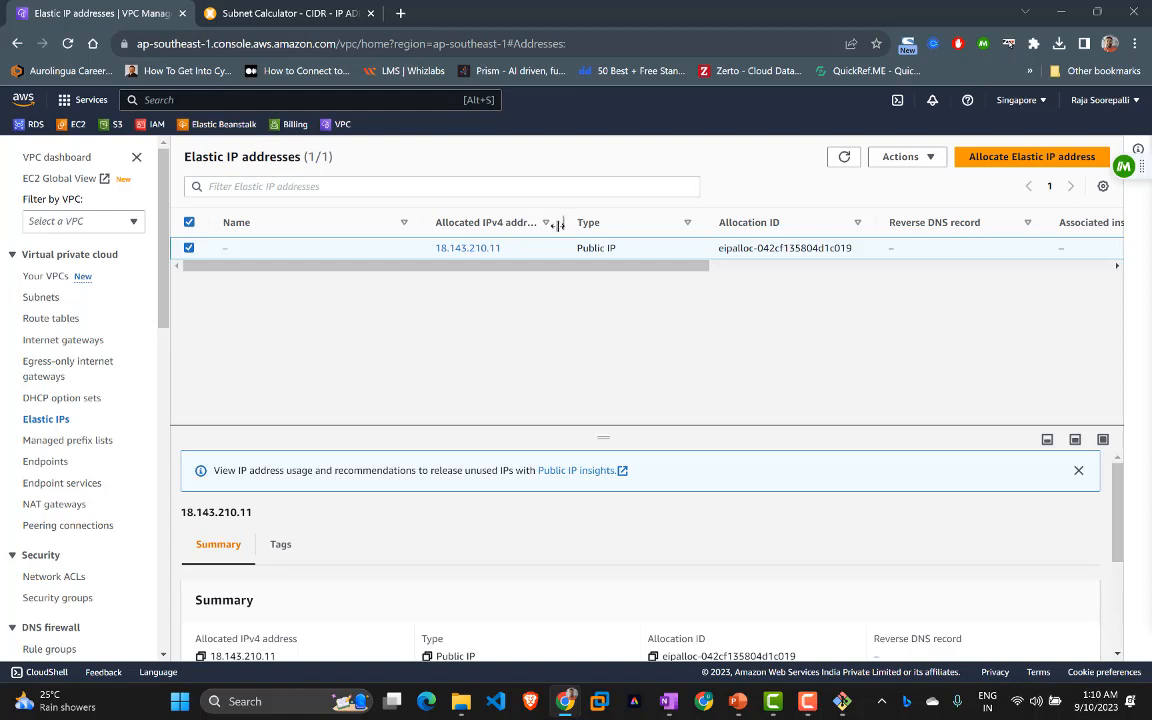
{"action": "left_click", "coordinate": [44, 504]}
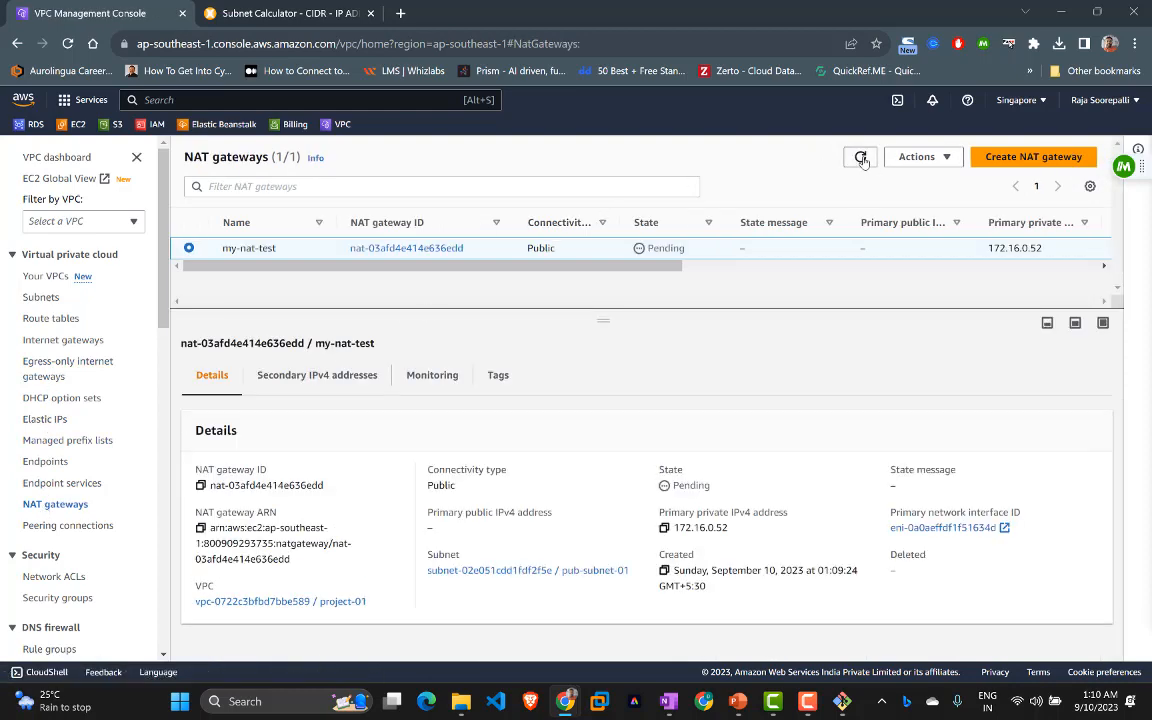
{"action": "left_click", "coordinate": [861, 158]}
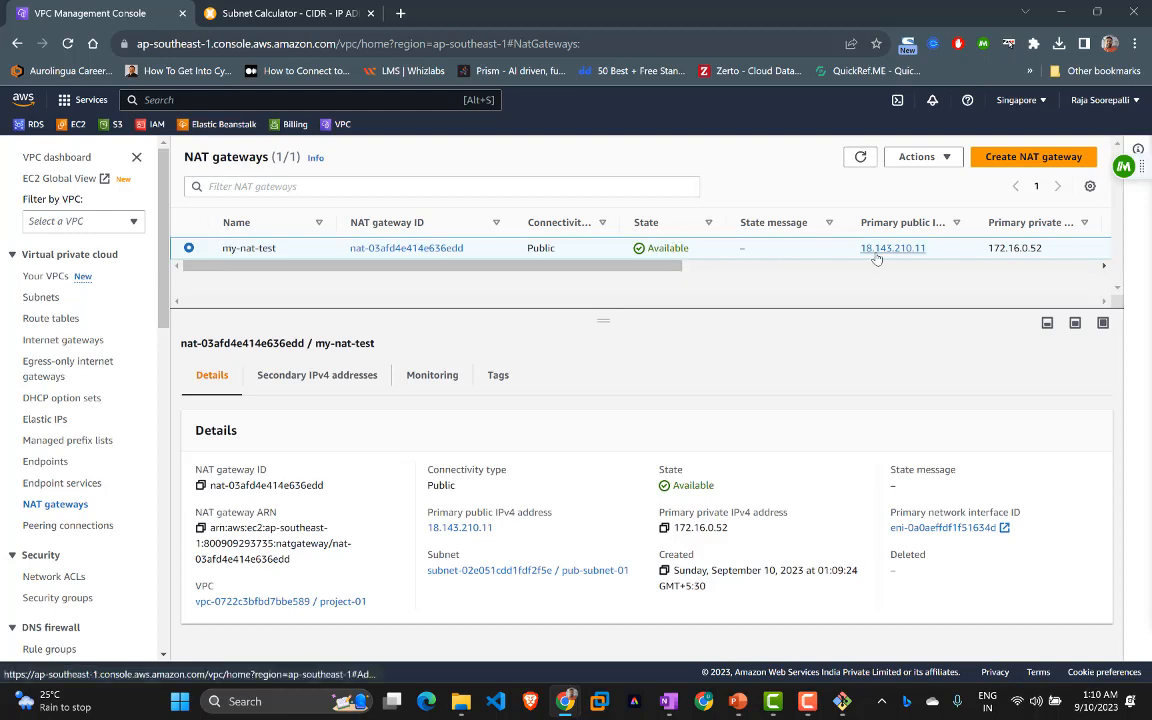
Step: Select route table my-priv-rt-01, review its routes and subnet associations, and edit its routes
{"action": "left_click", "coordinate": [40, 299]}
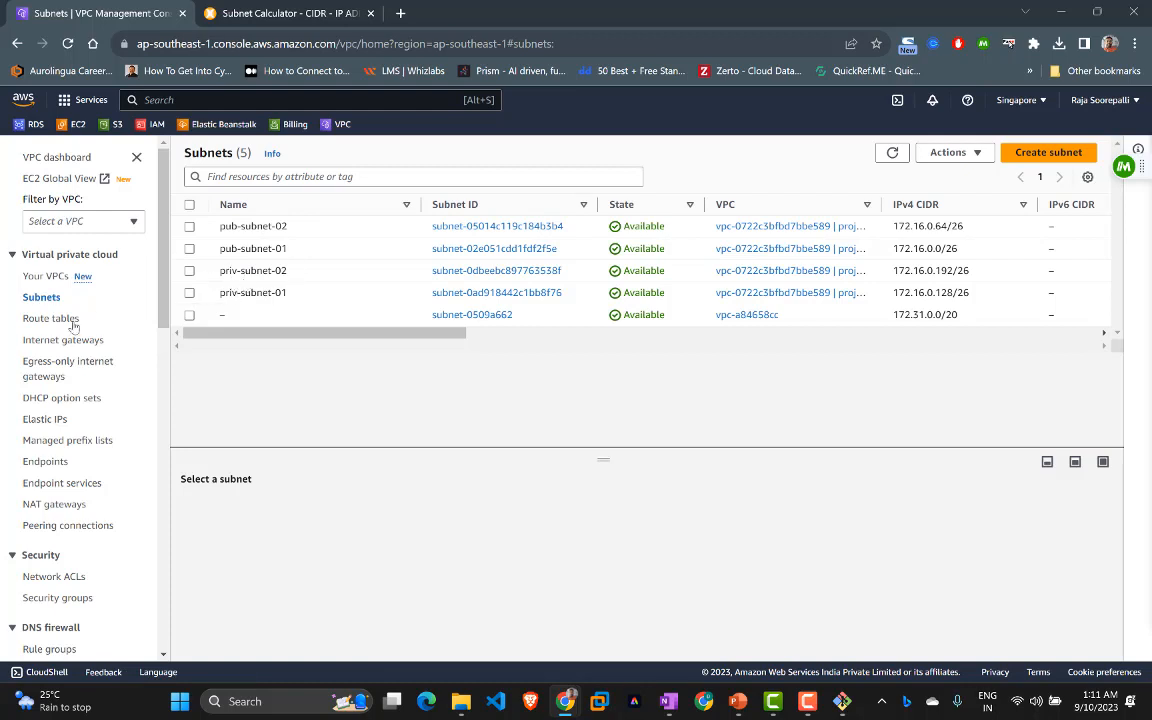
{"action": "left_click", "coordinate": [63, 320]}
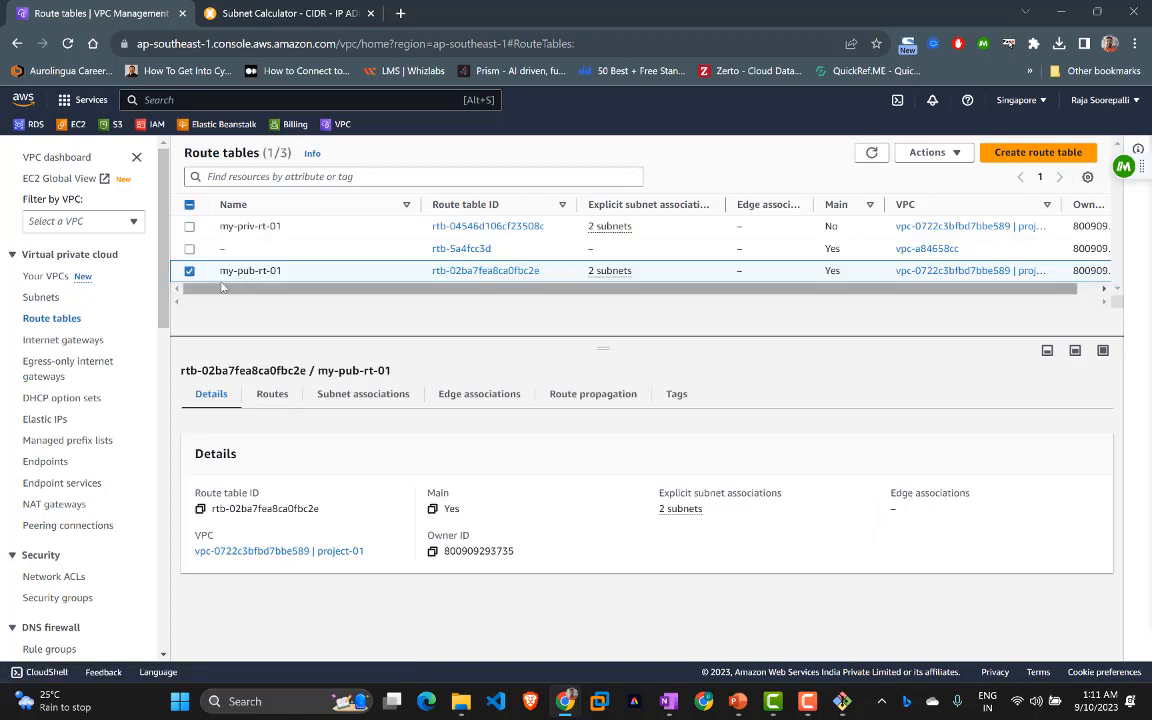
{"action": "left_click", "coordinate": [191, 270]}
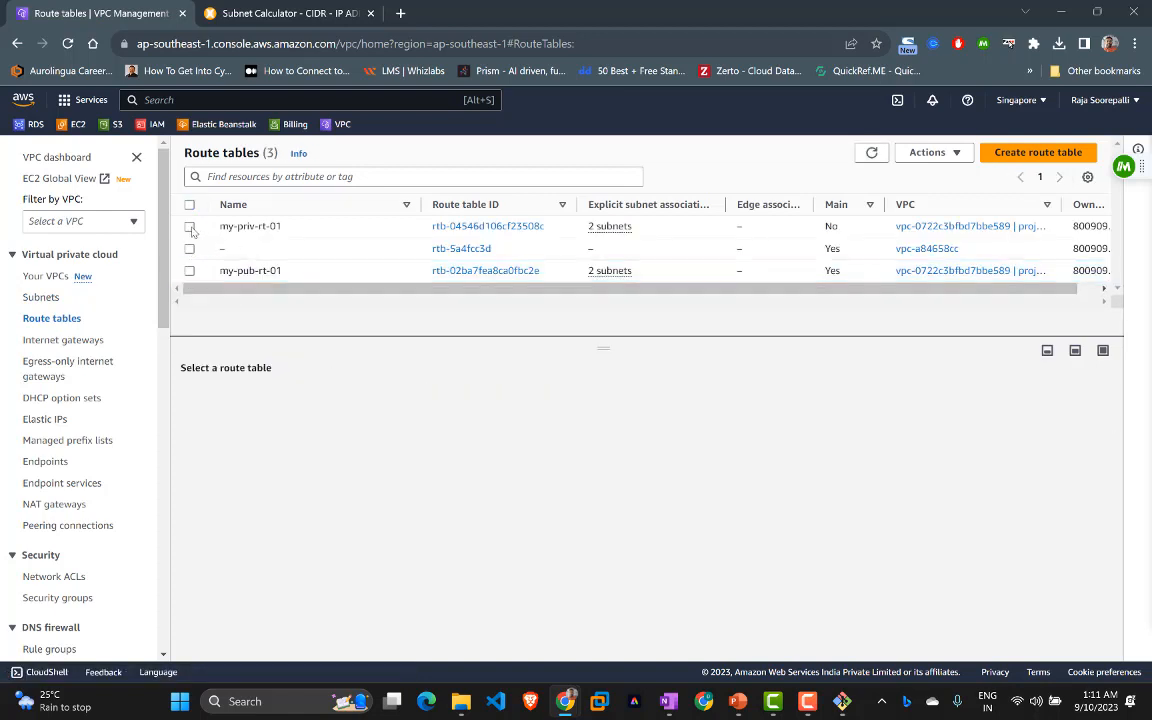
{"action": "left_click", "coordinate": [190, 227]}
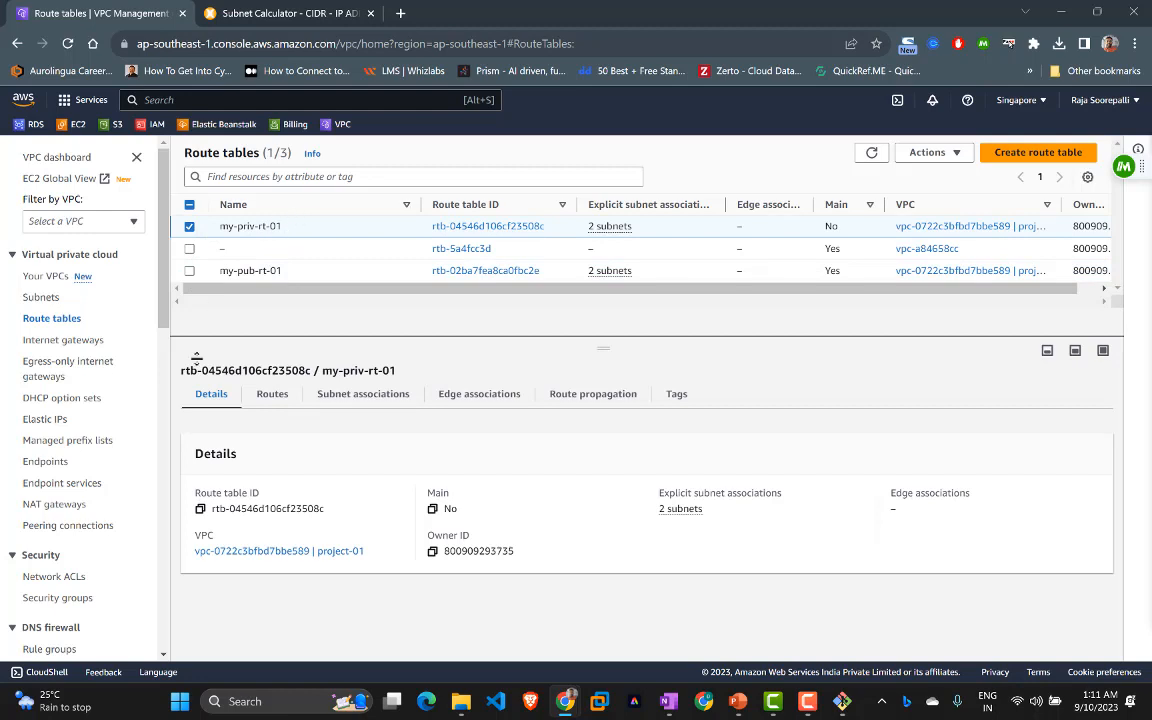
{"action": "left_click", "coordinate": [274, 397]}
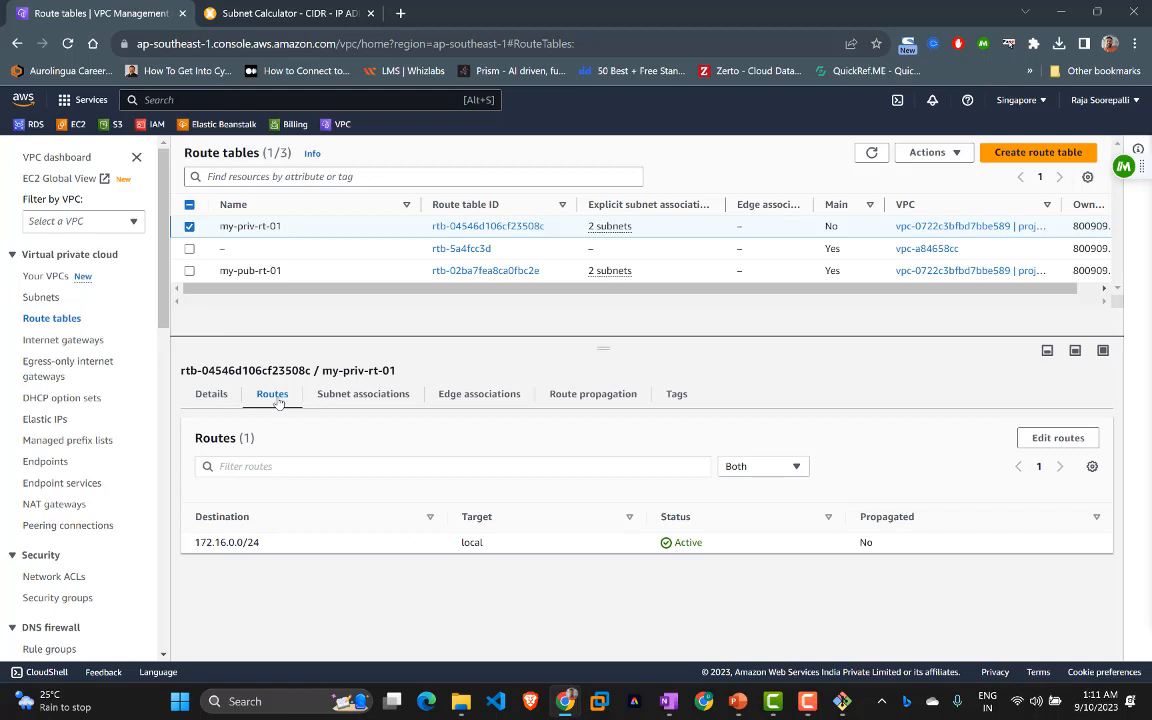
{"action": "left_click", "coordinate": [360, 394]}
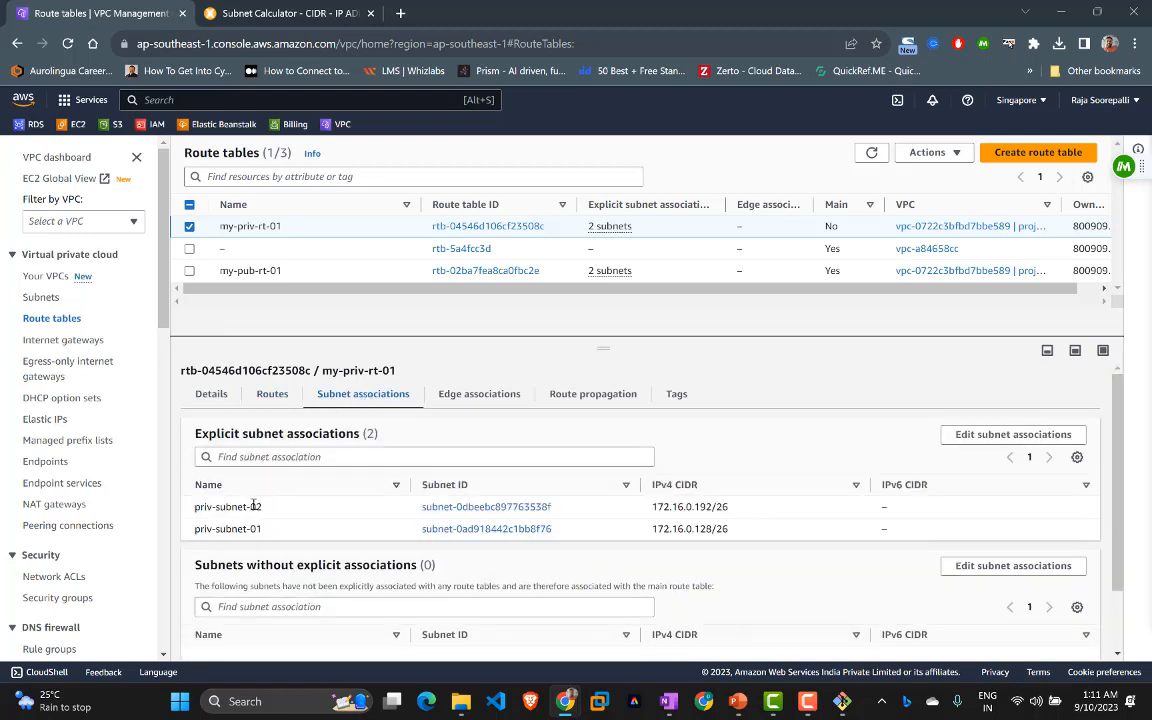
{"action": "left_click", "coordinate": [271, 394]}
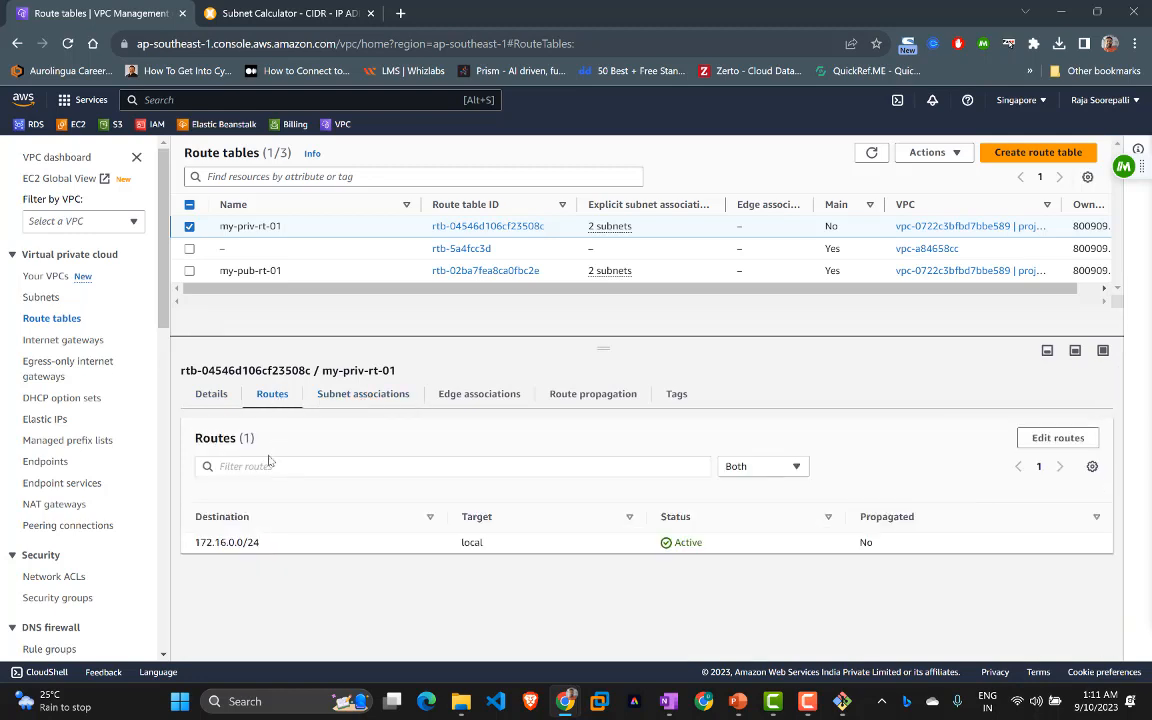
{"action": "left_click", "coordinate": [1056, 440]}
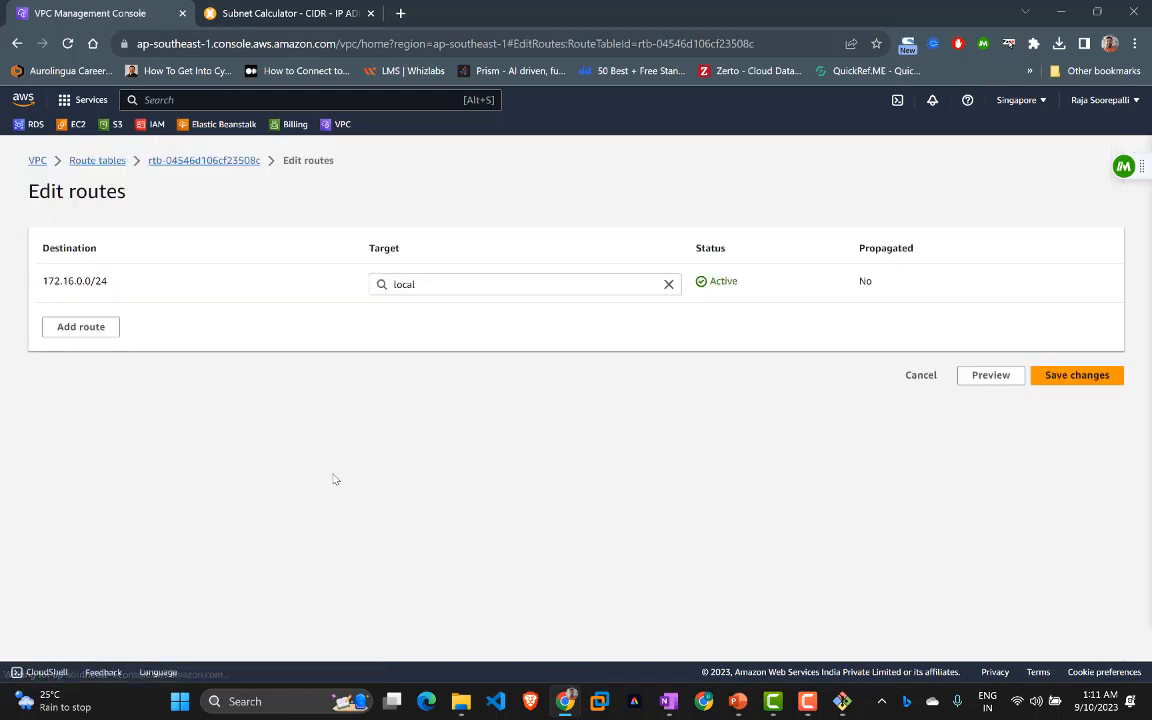
Step: Add a route sending 0.0.0.0/0 to NAT gateway my-nat-test and save it
{"action": "left_click", "coordinate": [89, 330]}
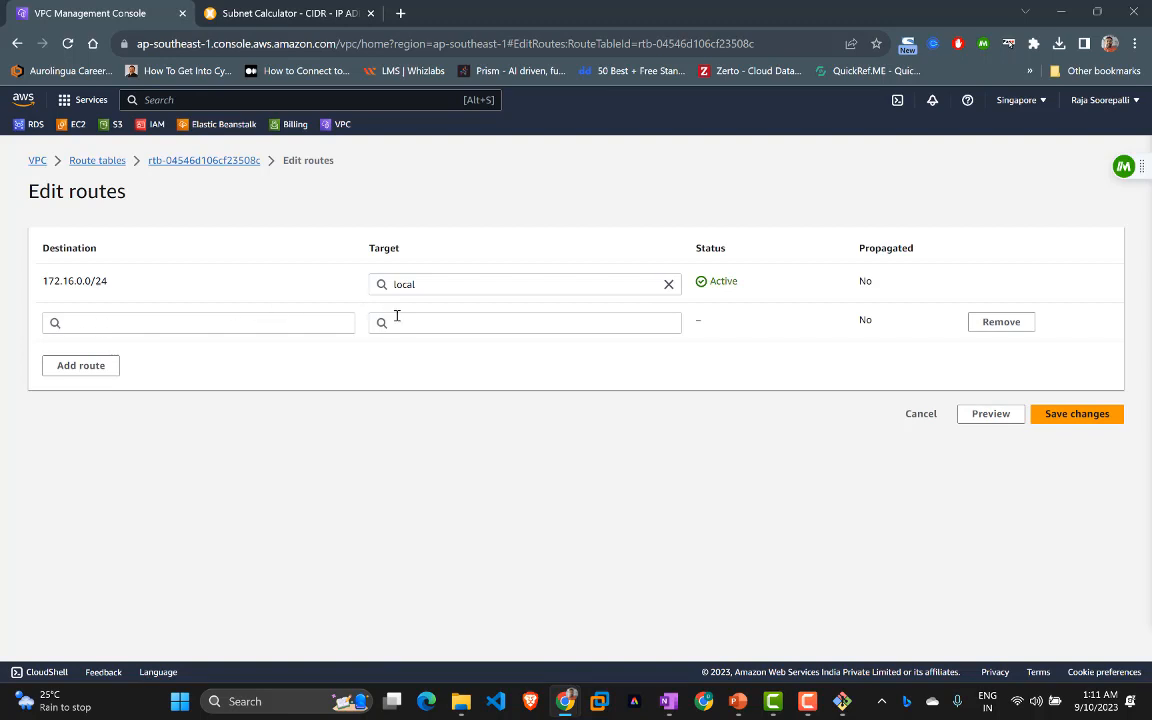
{"action": "left_click", "coordinate": [128, 323]}
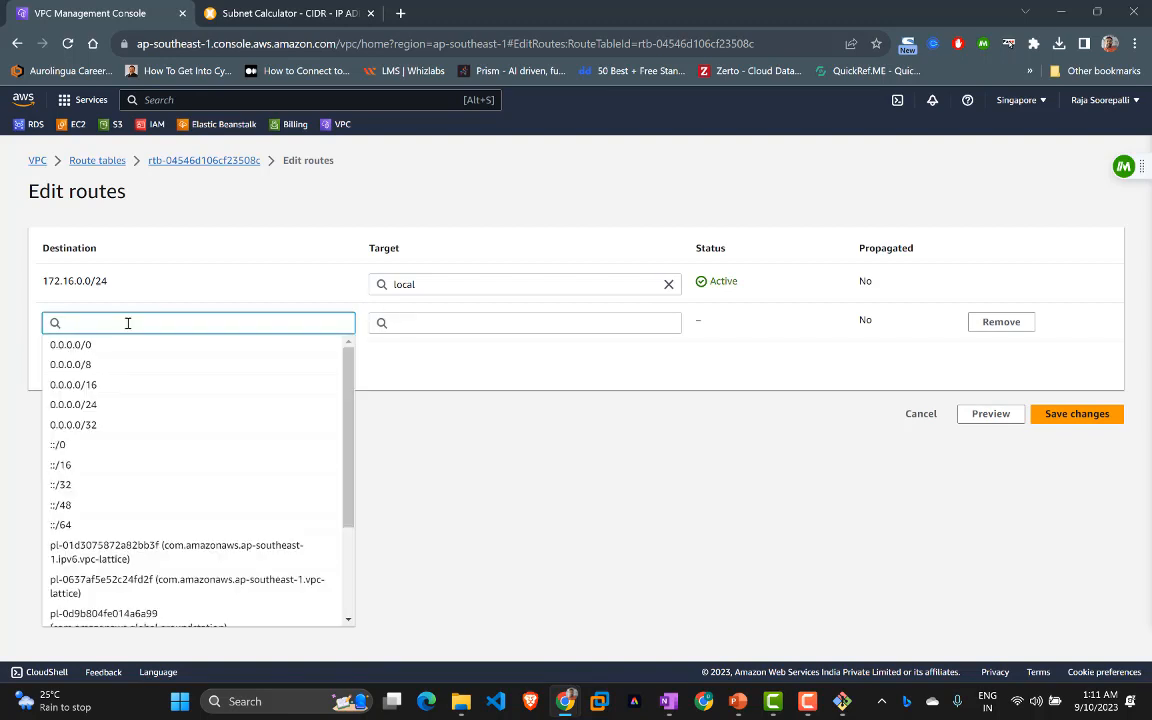
{"action": "left_click", "coordinate": [108, 346]}
{"action": "left_click", "coordinate": [432, 322]}
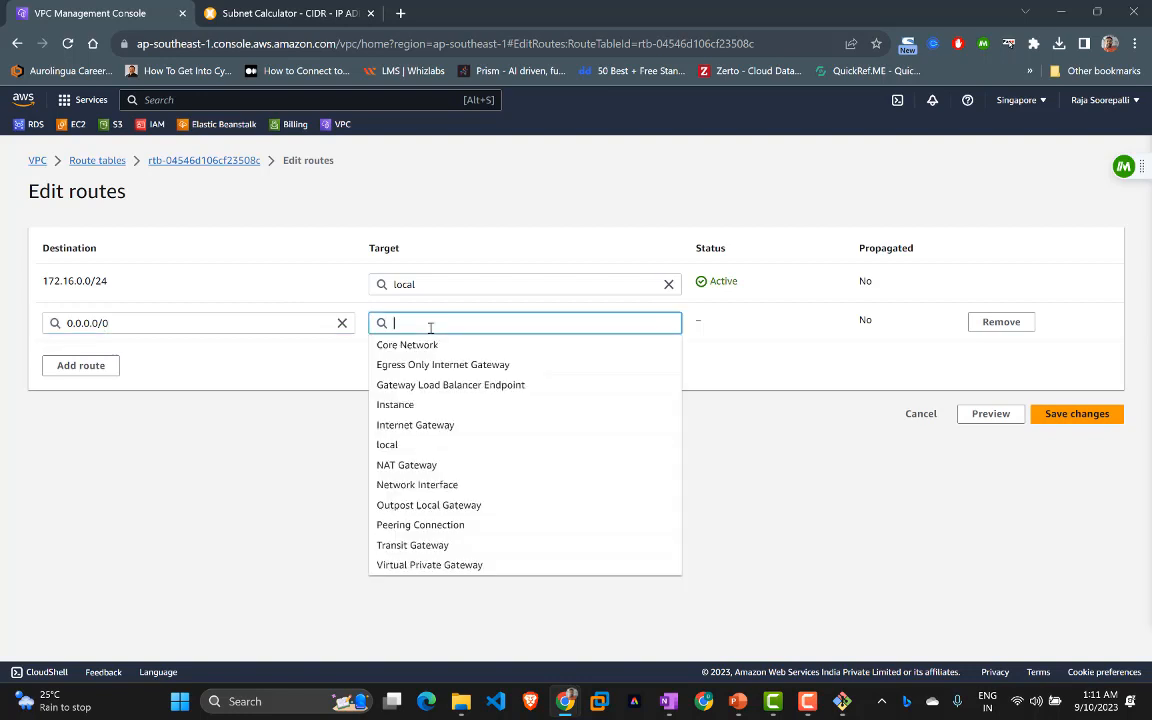
{"action": "left_click", "coordinate": [417, 465]}
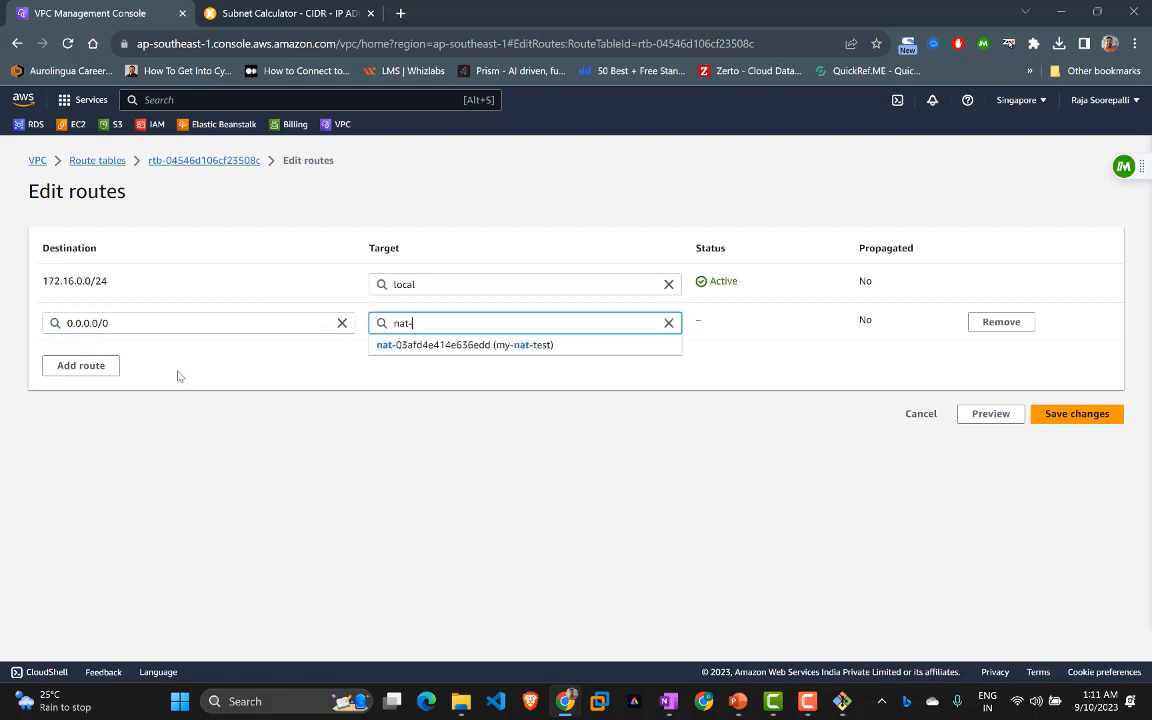
{"action": "left_click", "coordinate": [426, 345]}
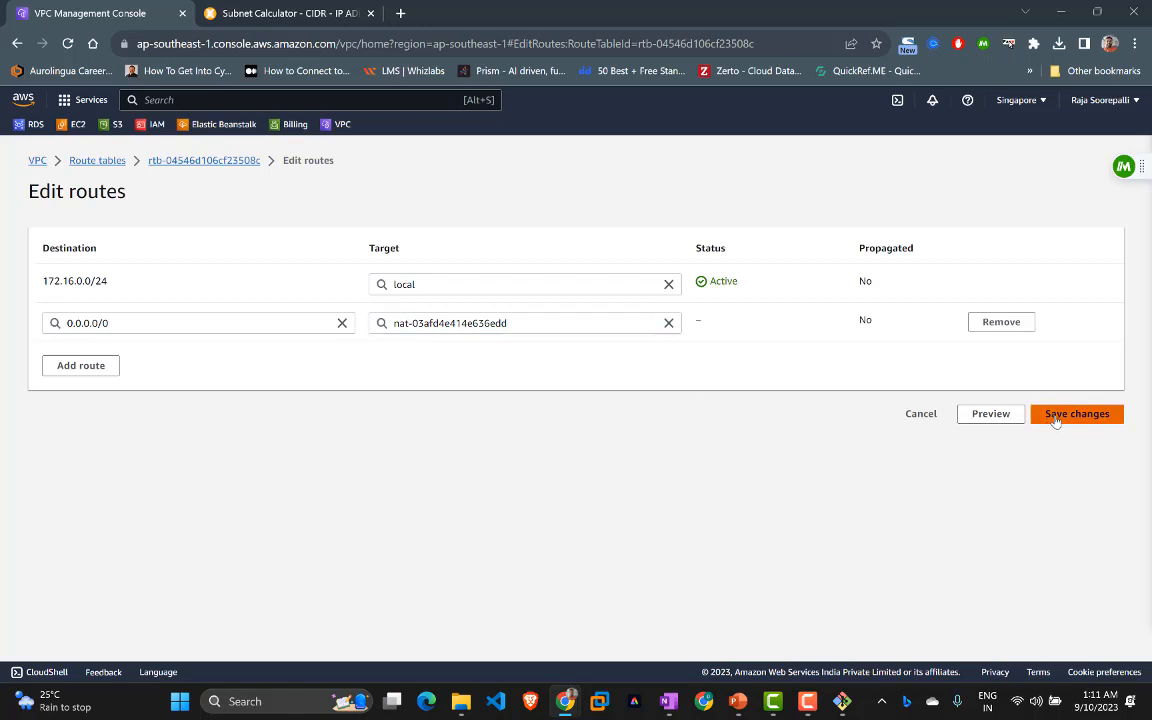
{"action": "left_click", "coordinate": [1050, 416]}
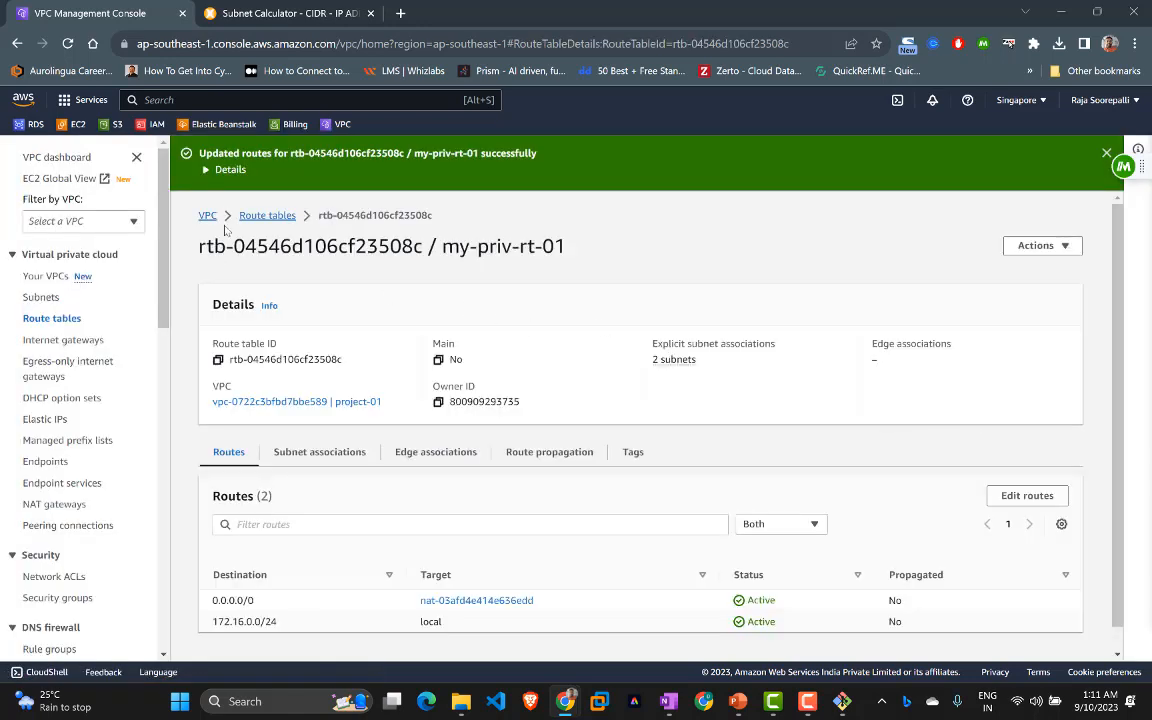
Step: View project-01's resource map showing my-priv-rt-01 linked to my-nat-test, then return to the terminal
{"action": "left_click", "coordinate": [255, 215]}
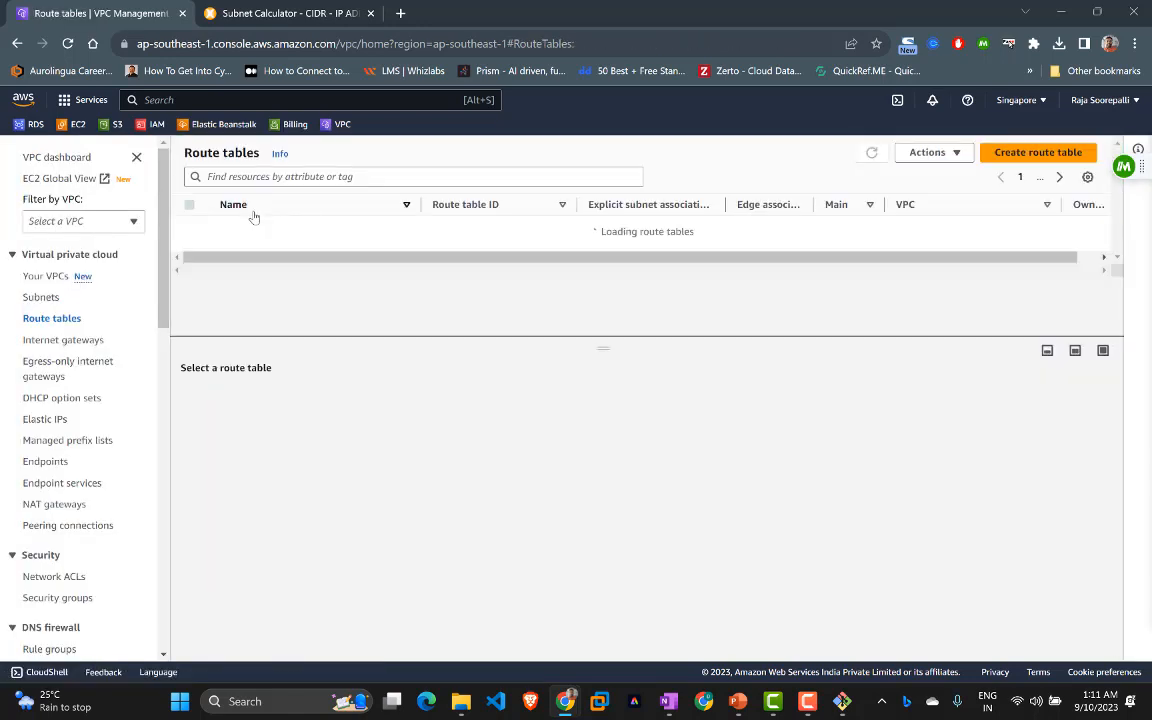
{"action": "left_click", "coordinate": [38, 278]}
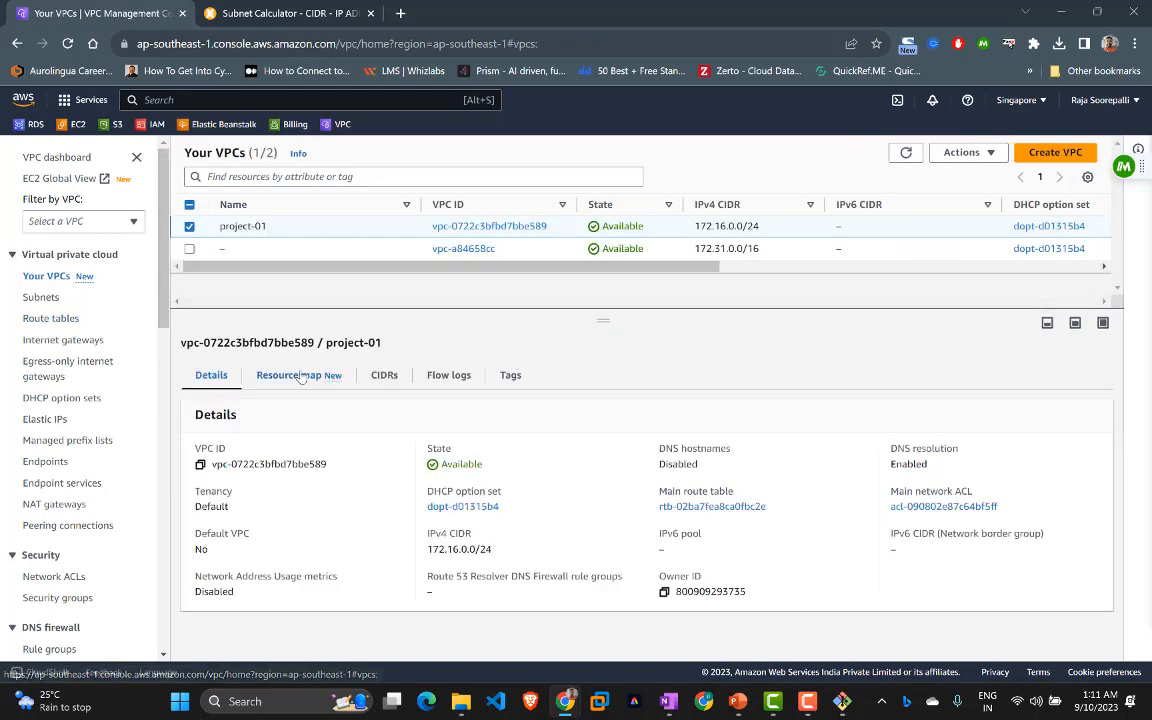
{"action": "left_click", "coordinate": [300, 376]}
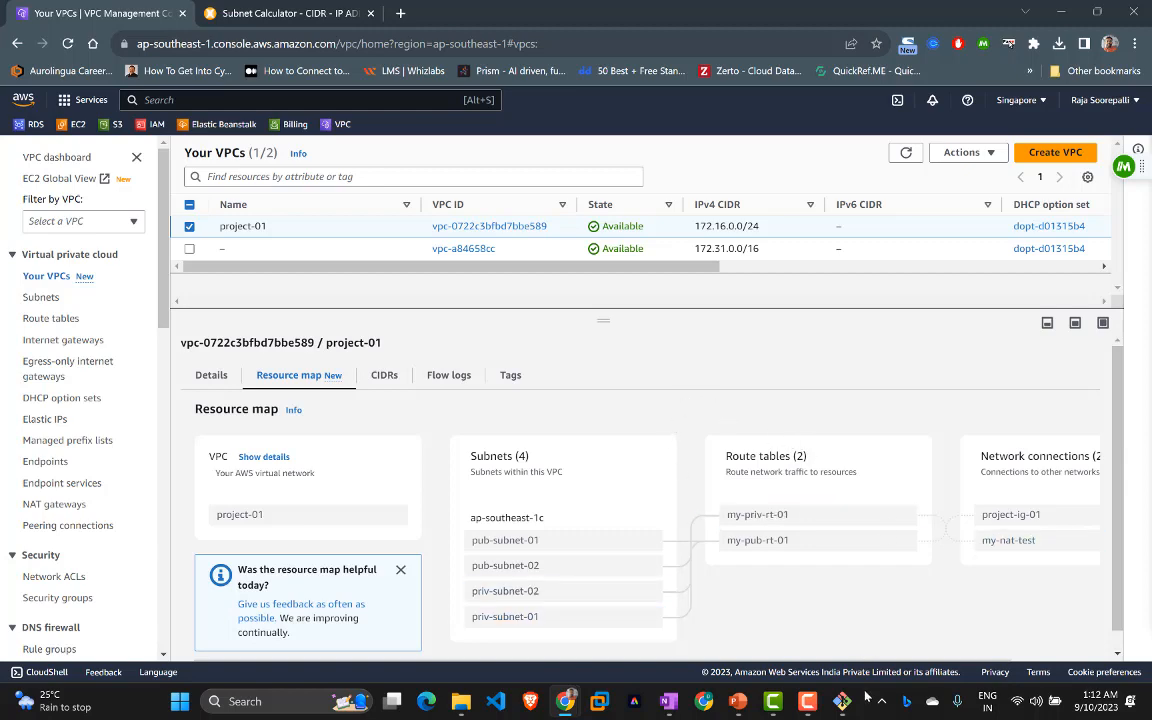
{"action": "left_click", "coordinate": [675, 545]}
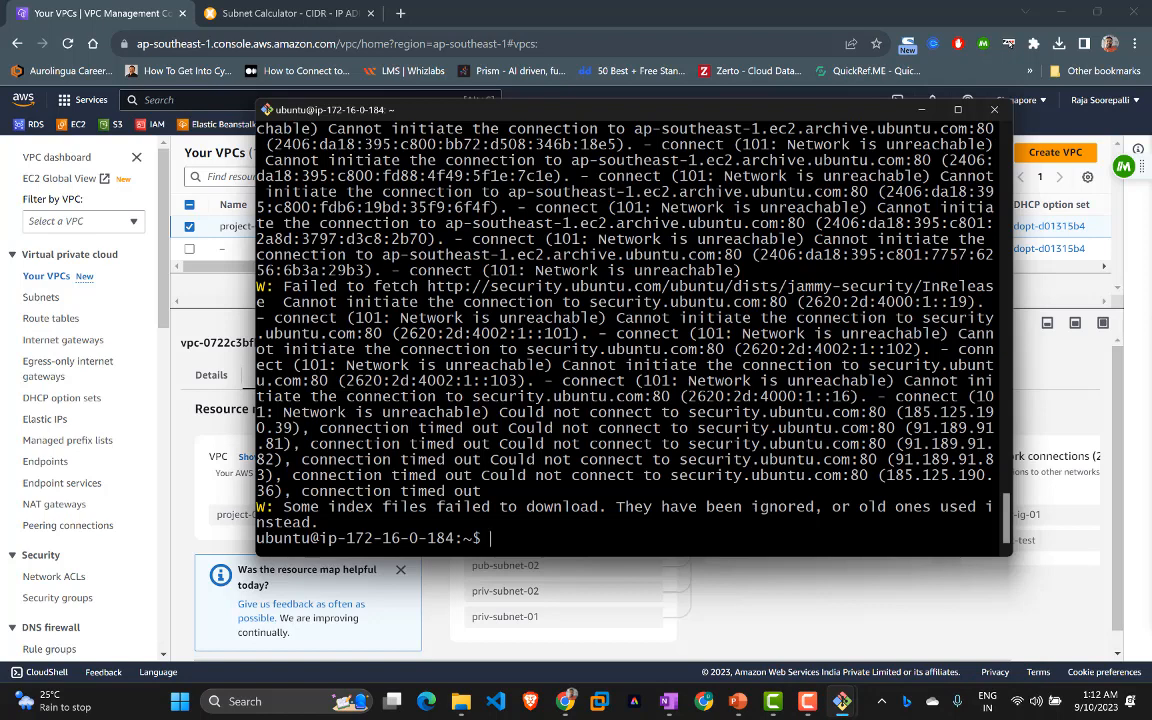
Step: Clear the private server's terminal screen and widen the terminal window
{"action": "type", "text": "cleaer"}
{"action": "key", "text": "Return"}
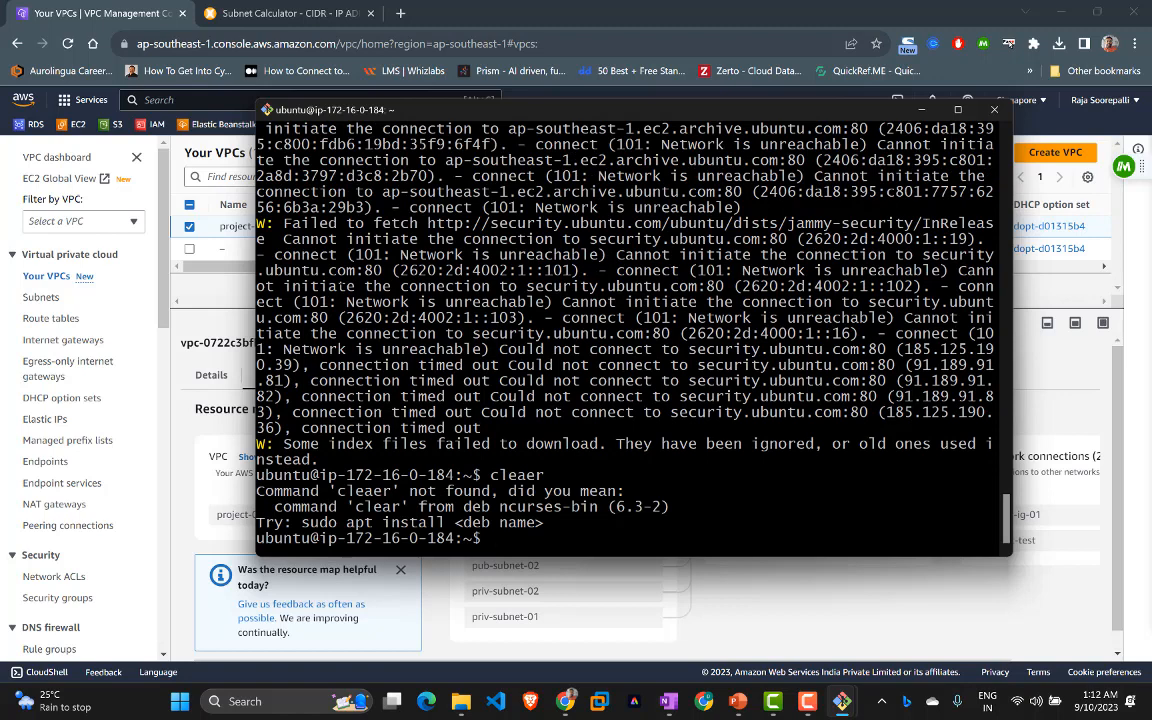
{"action": "type", "text": "clear"}
{"action": "key", "text": "Return"}
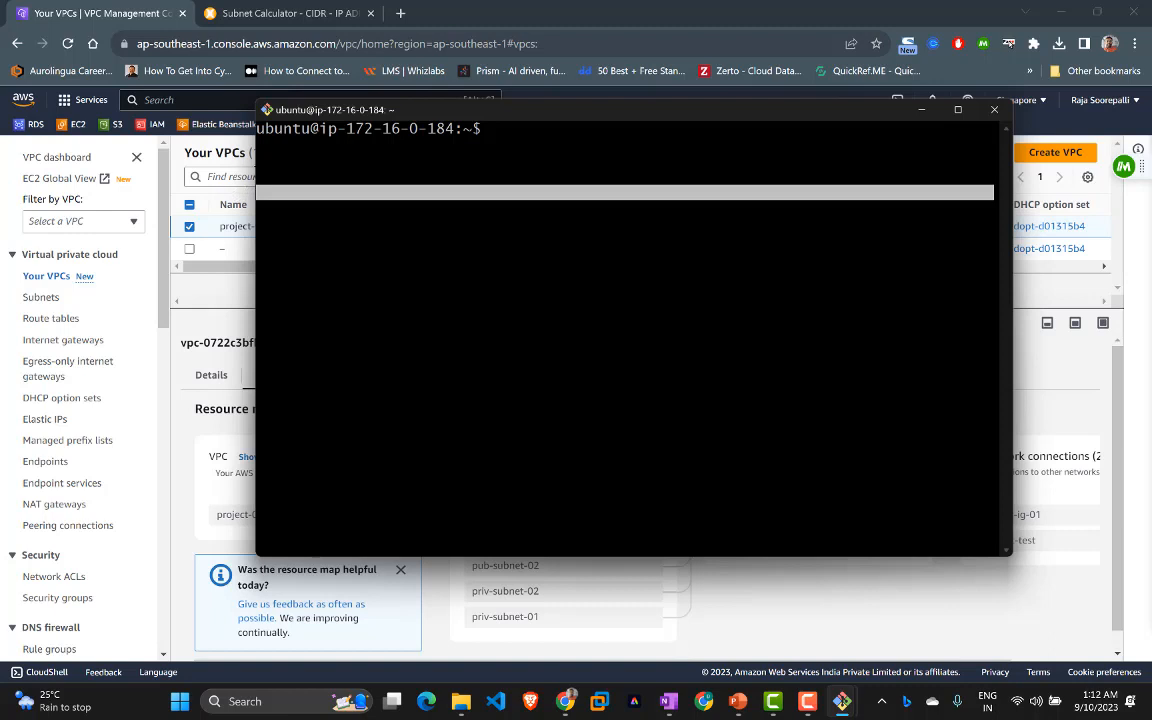
{"action": "left_click_drag", "start_coordinate": [257, 172], "coordinate": [72, 172]}
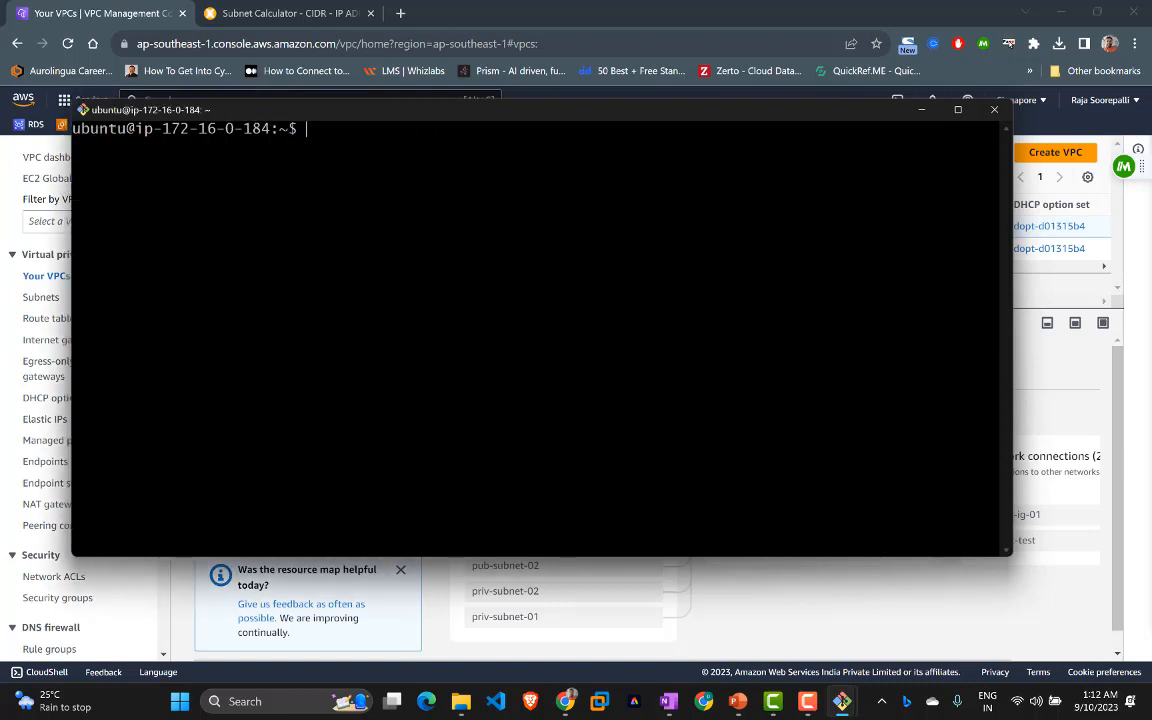
Step: Run sudo apt update, which fetches 27.1 MB, then advance to the Create Public and Private Subnet slide
{"action": "type", "text": "udo apt update"}
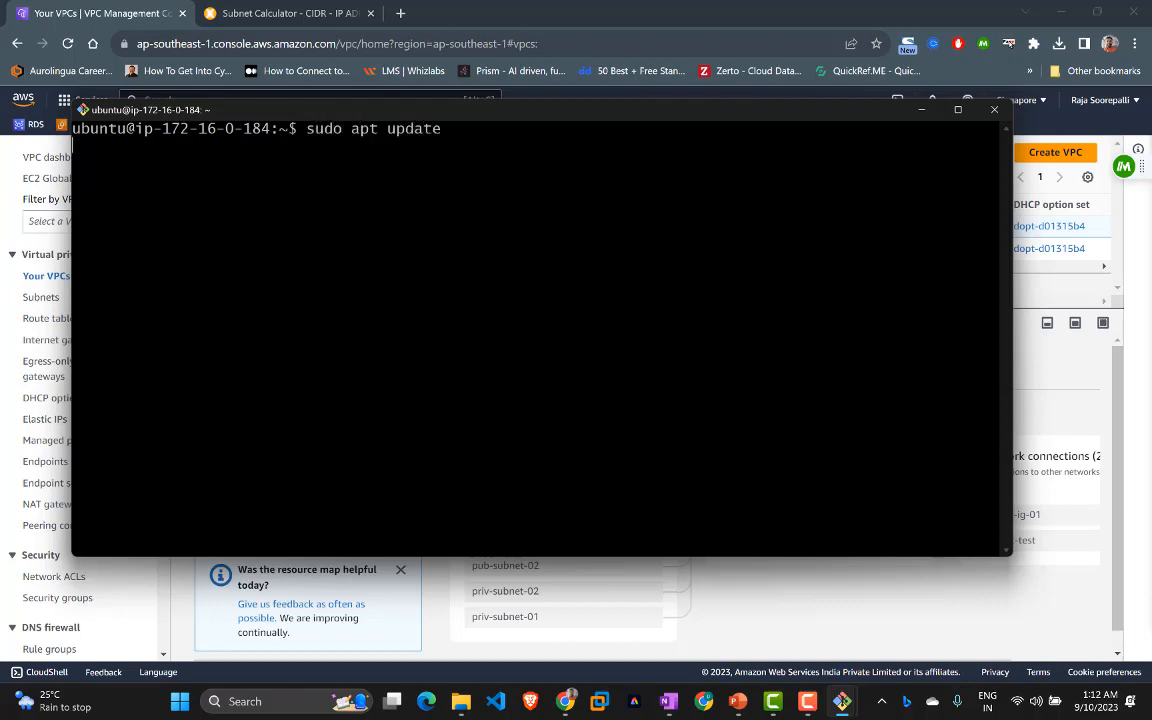
{"action": "key", "text": "Return"}
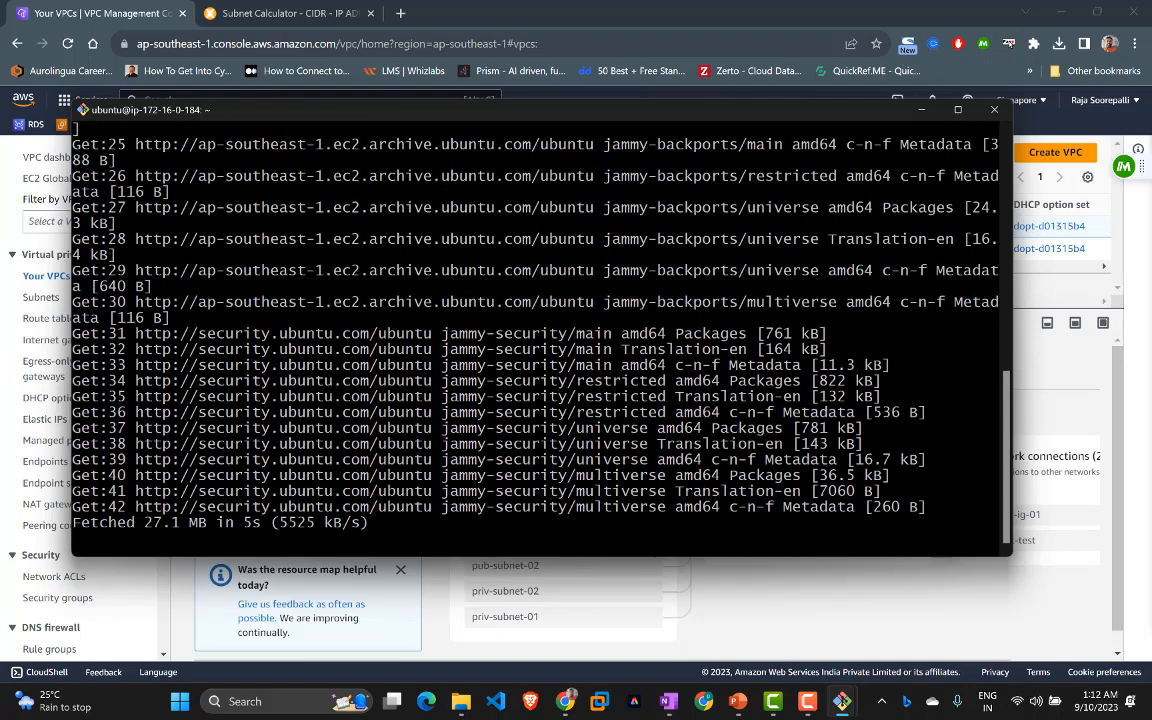
{"action": "left_click", "coordinate": [738, 706]}
{"action": "left_click", "coordinate": [471, 299]}
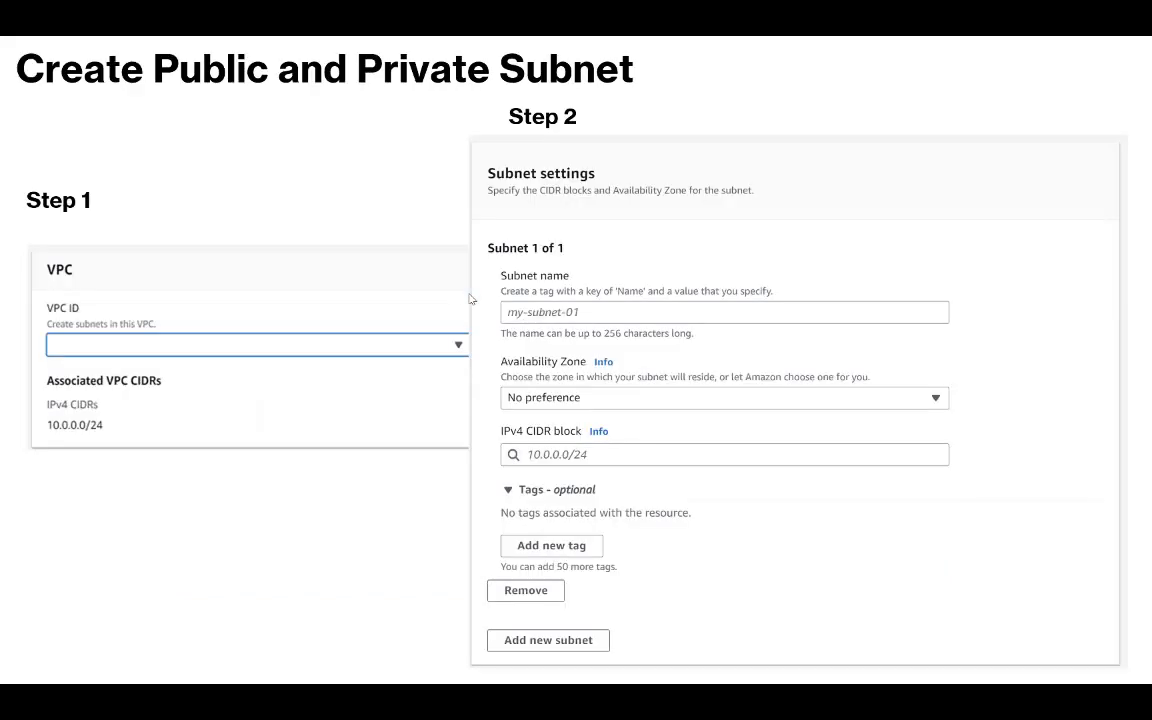